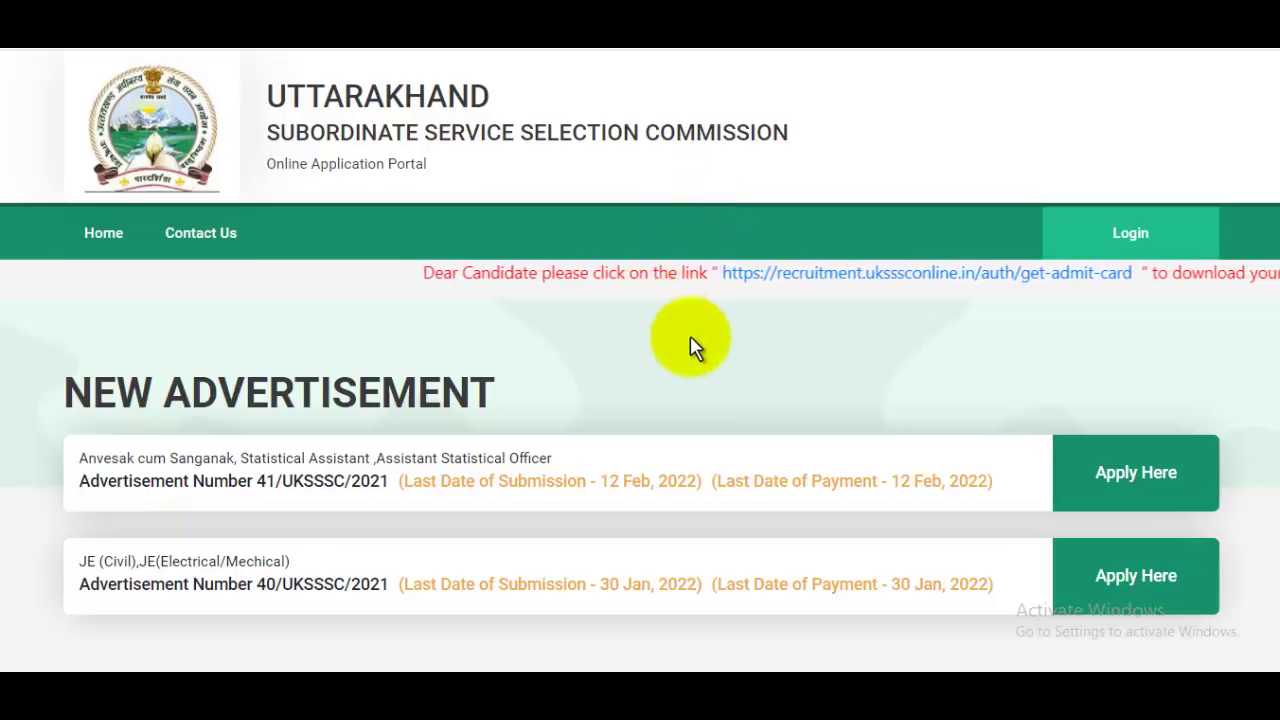
Step: Scroll down the UKSSSC home page before moving to the JobsGyan recruitment post
{"action": "scroll", "coordinate": [694, 343], "scroll_direction": "down", "scroll_amount": 2}
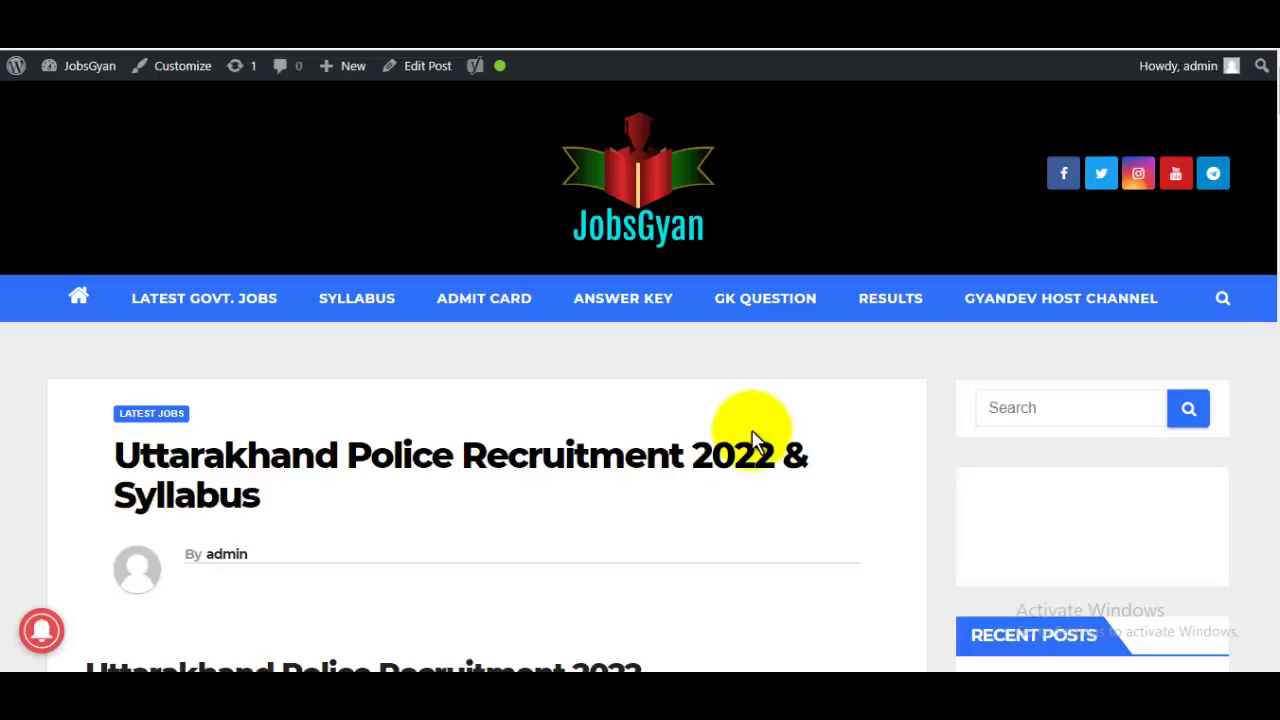
Step: Highlight the post names and the 1521 vacancies in the overview table
{"action": "scroll", "coordinate": [752, 440], "scroll_direction": "down", "scroll_amount": 4}
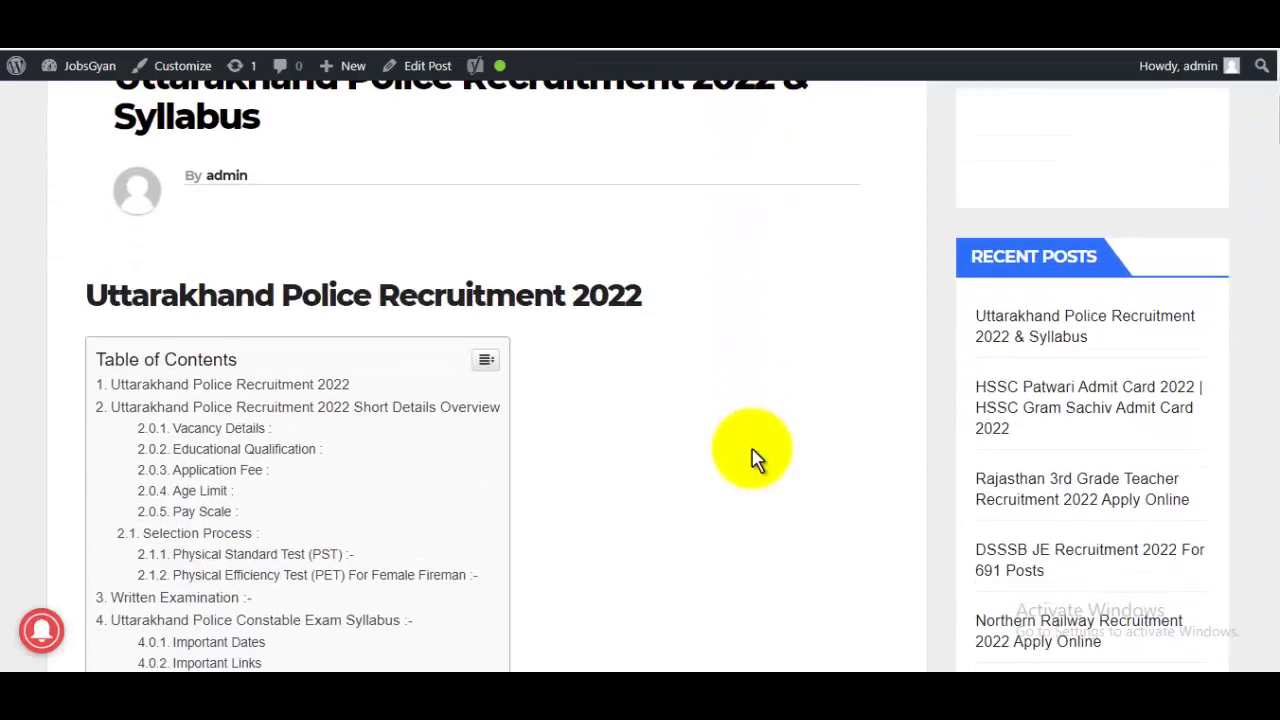
{"action": "scroll", "coordinate": [752, 458], "scroll_direction": "down", "scroll_amount": 10}
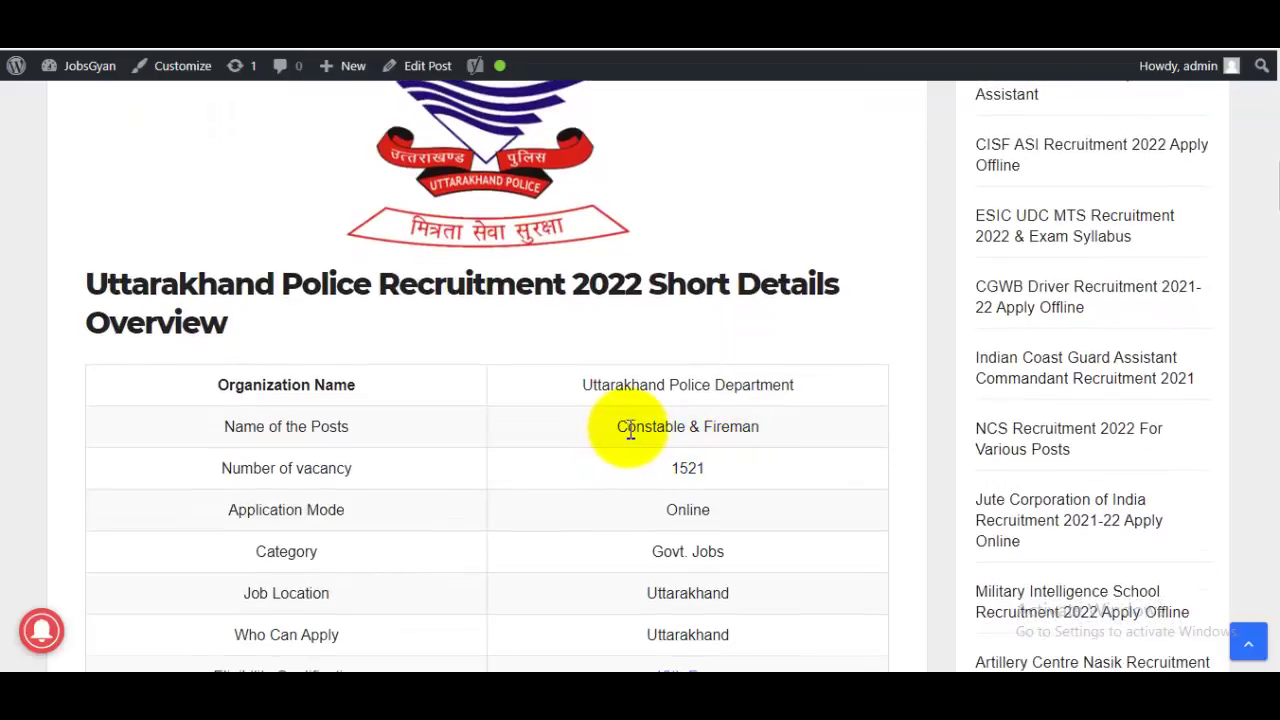
{"action": "left_click_drag", "start_coordinate": [630, 430], "coordinate": [705, 428]}
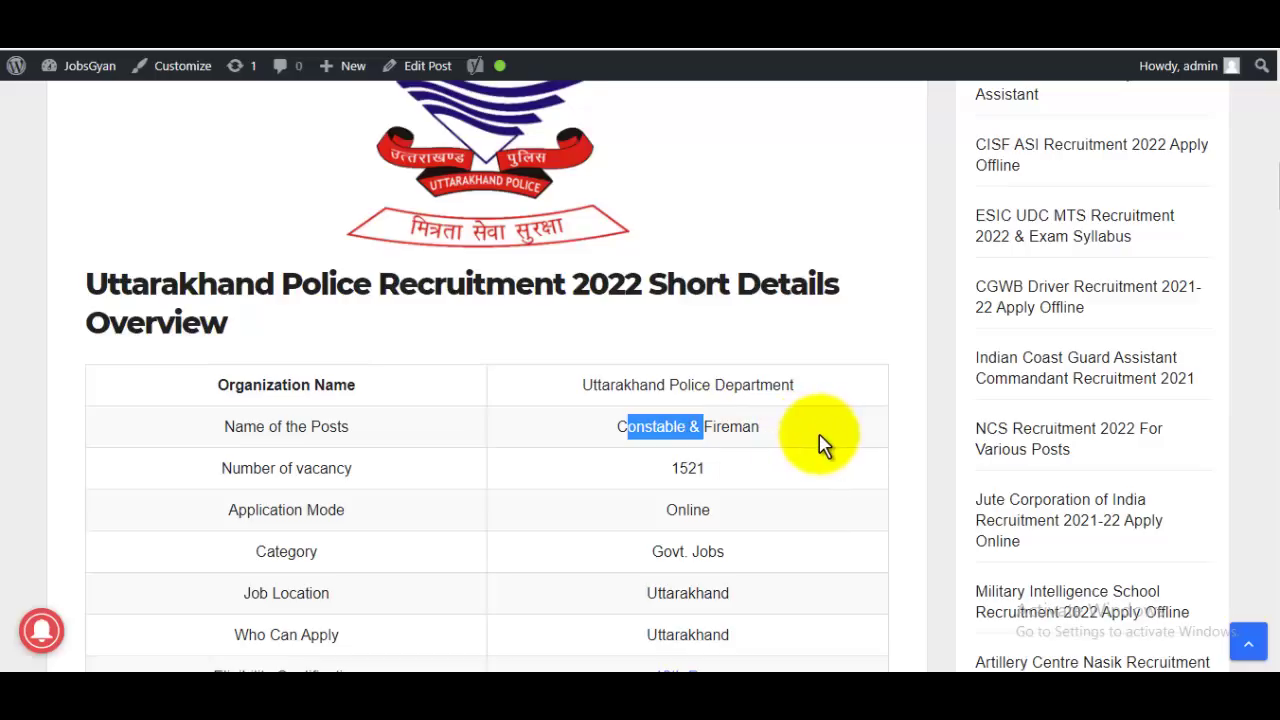
{"action": "left_click_drag", "start_coordinate": [674, 470], "coordinate": [737, 474]}
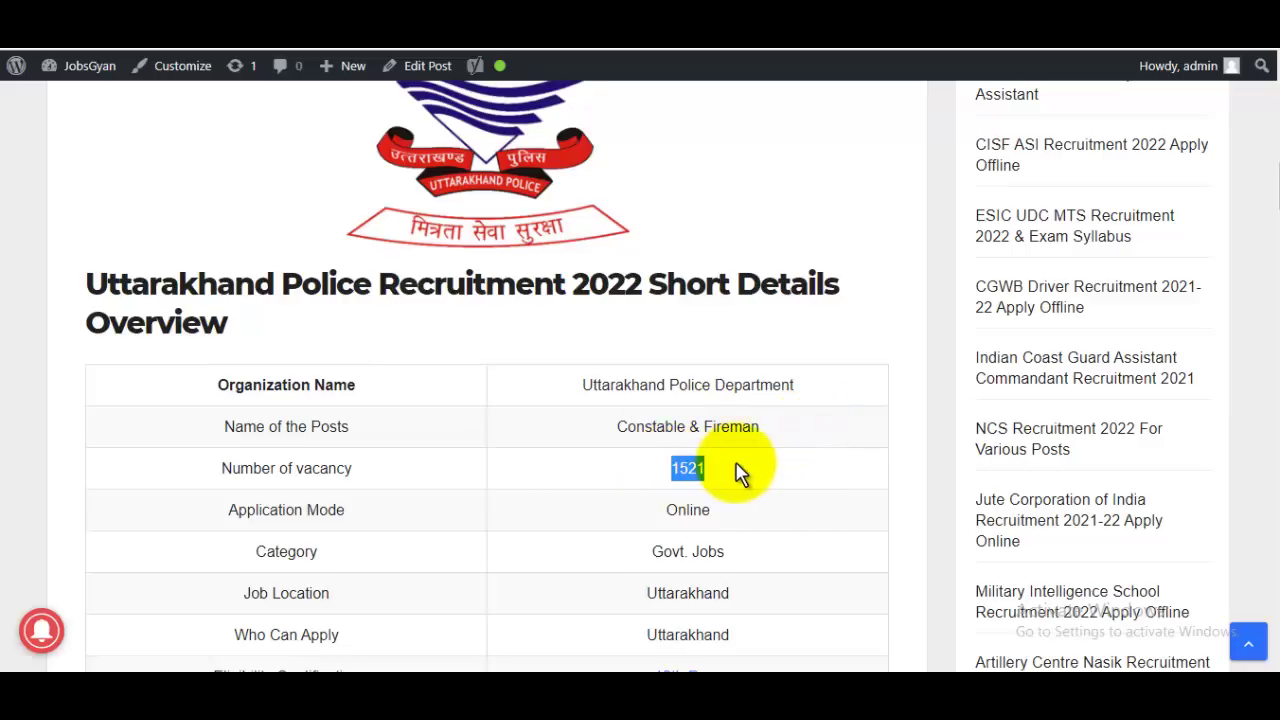
Step: Highlight the application start date and the last date to apply, 16-02-2022
{"action": "scroll", "coordinate": [737, 474], "scroll_direction": "down", "scroll_amount": 2}
{"action": "scroll", "coordinate": [737, 474], "scroll_direction": "down", "scroll_amount": 2}
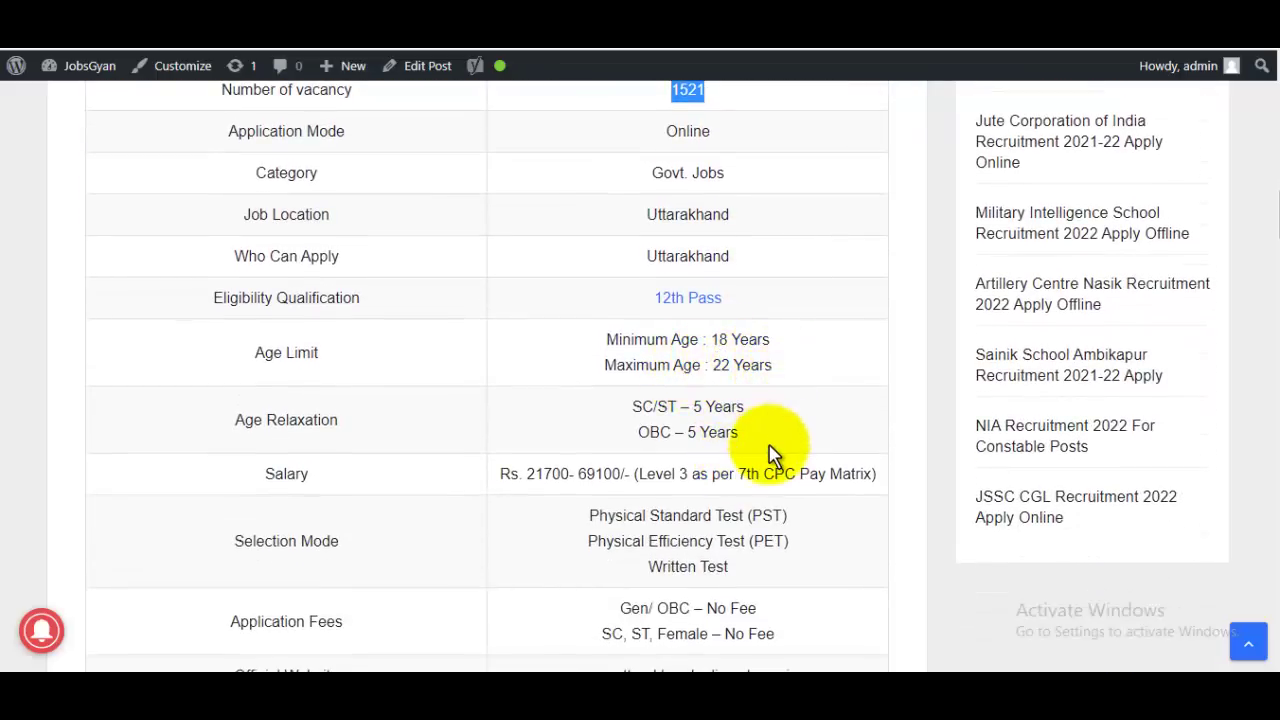
{"action": "scroll", "coordinate": [771, 457], "scroll_direction": "down", "scroll_amount": 3}
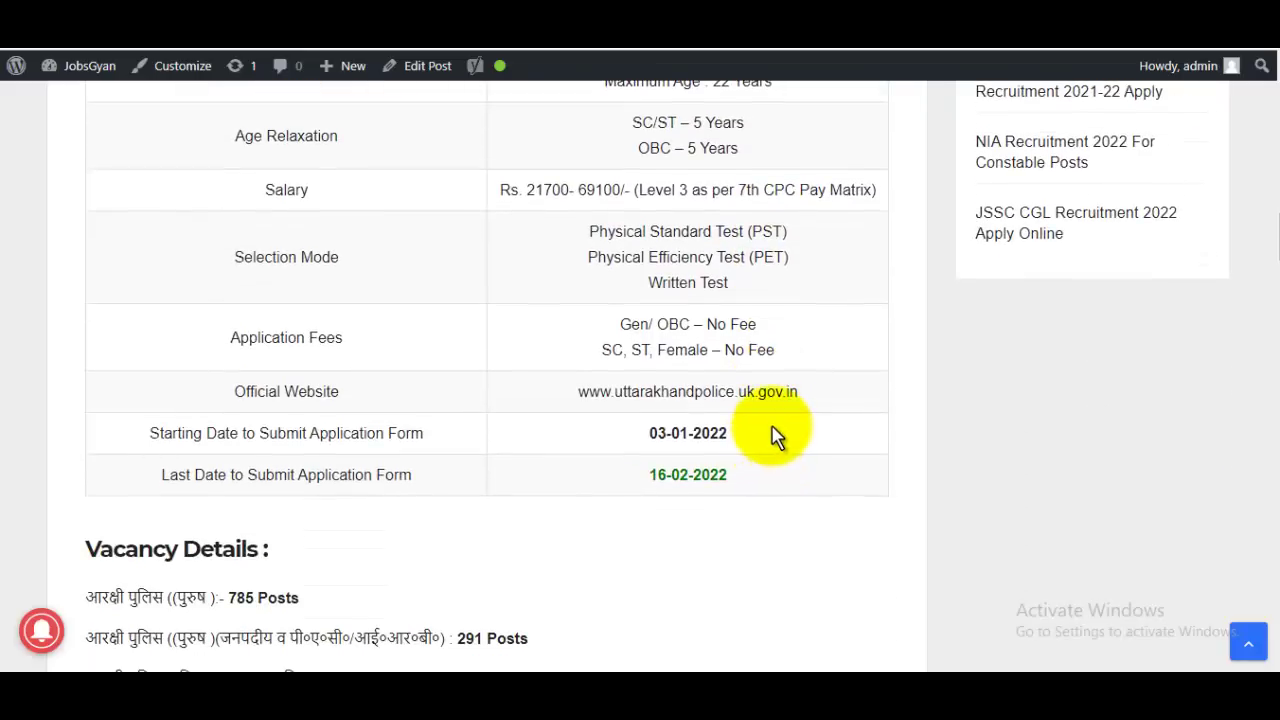
{"action": "scroll", "coordinate": [721, 302], "scroll_direction": "down", "scroll_amount": 1}
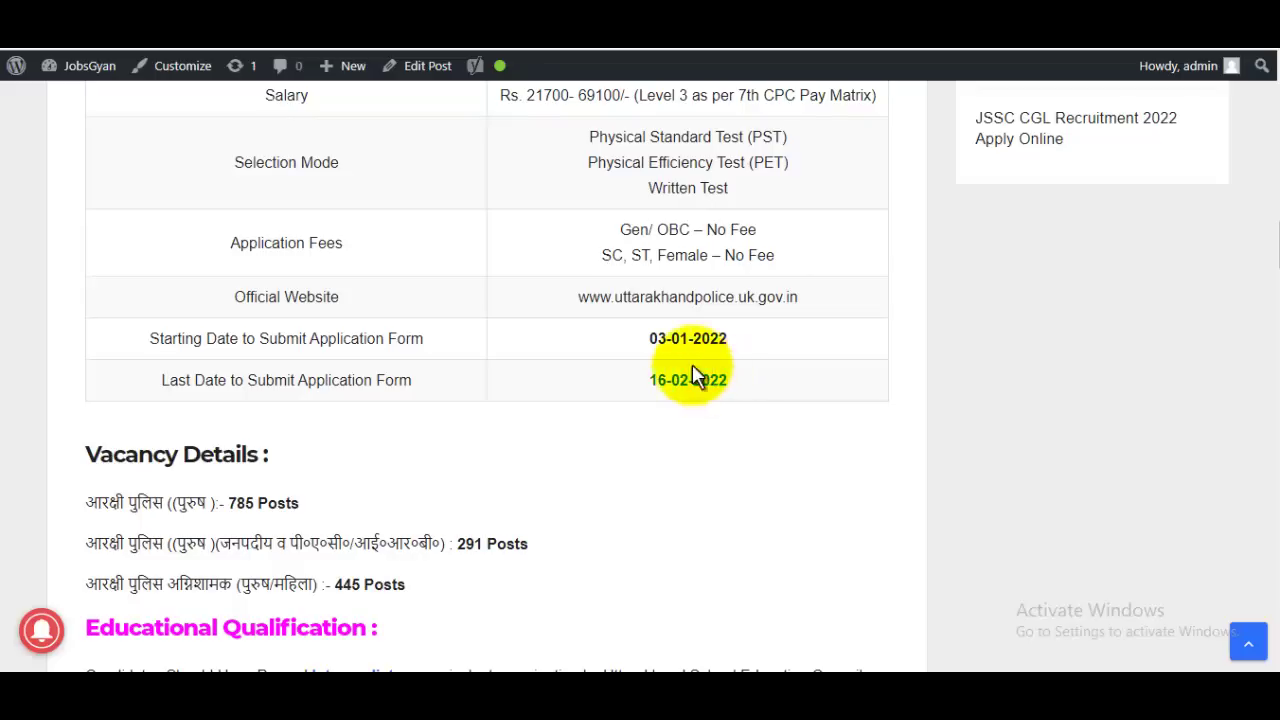
{"action": "left_click_drag", "start_coordinate": [650, 343], "coordinate": [702, 345]}
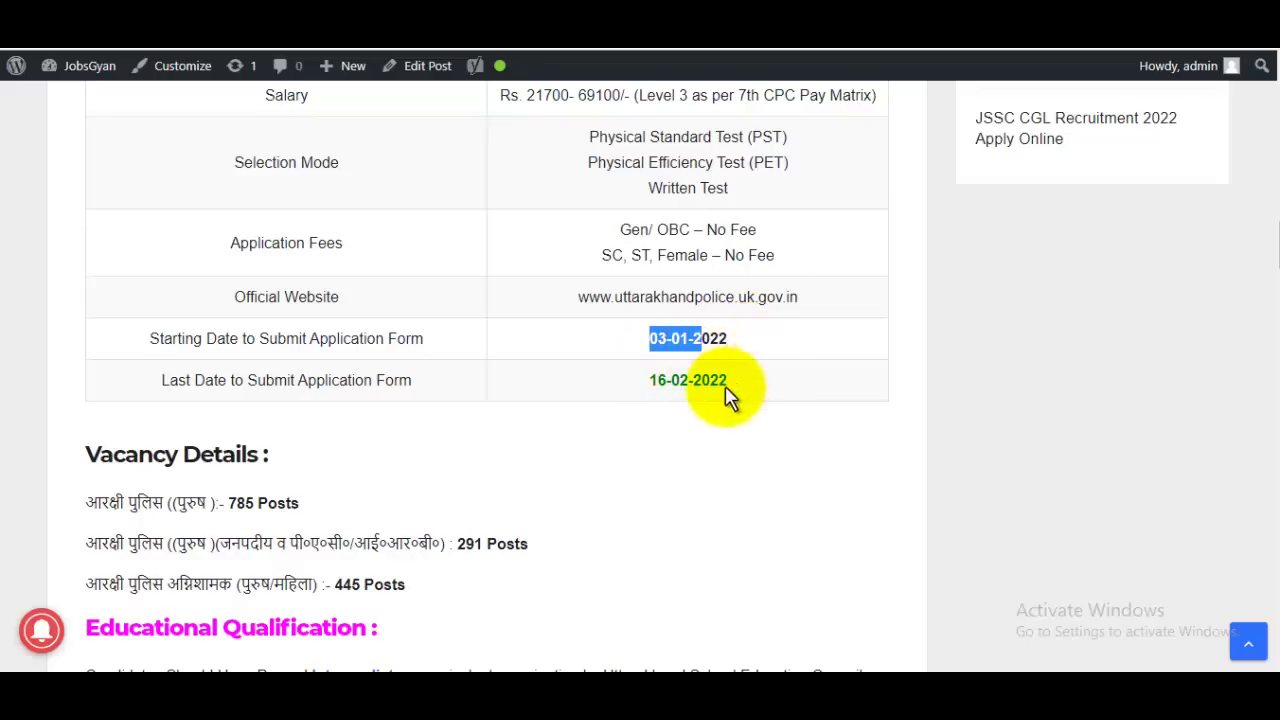
{"action": "left_click_drag", "start_coordinate": [651, 383], "coordinate": [740, 390]}
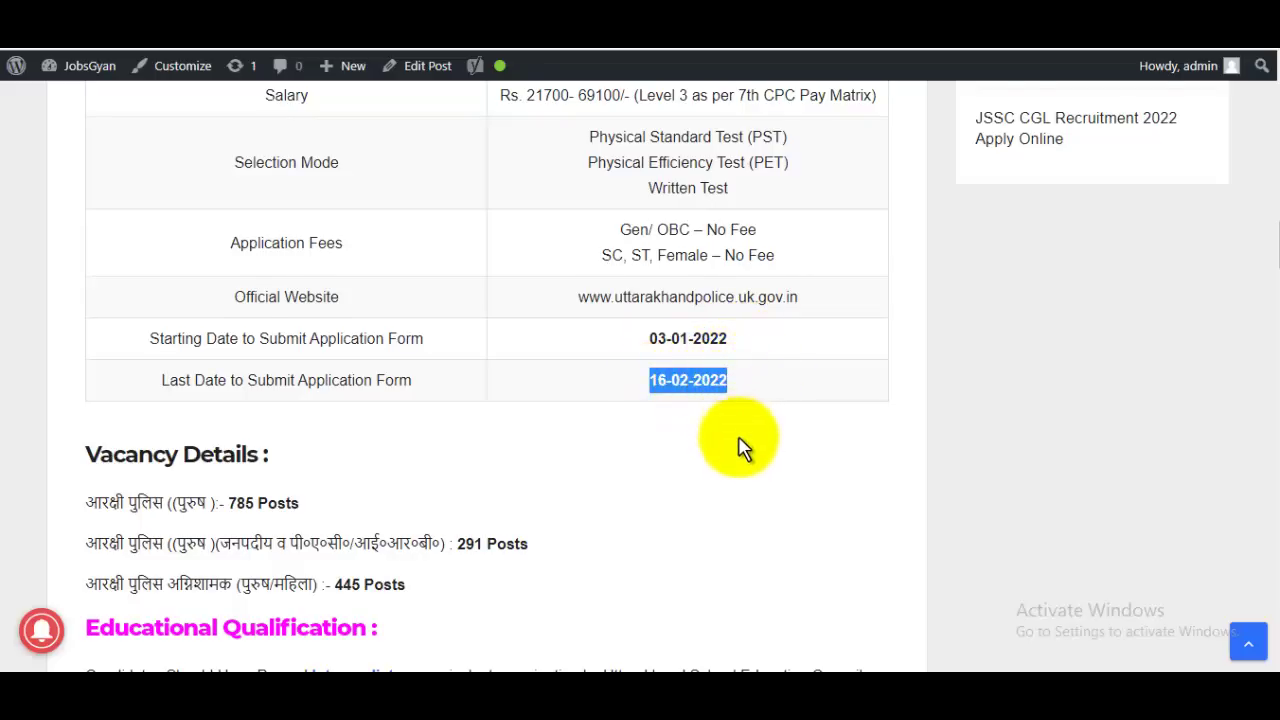
Step: Scroll down through the post to the Important Links section
{"action": "scroll", "coordinate": [620, 450], "scroll_direction": "down", "scroll_amount": 4}
{"action": "scroll", "coordinate": [575, 410], "scroll_direction": "down", "scroll_amount": 1}
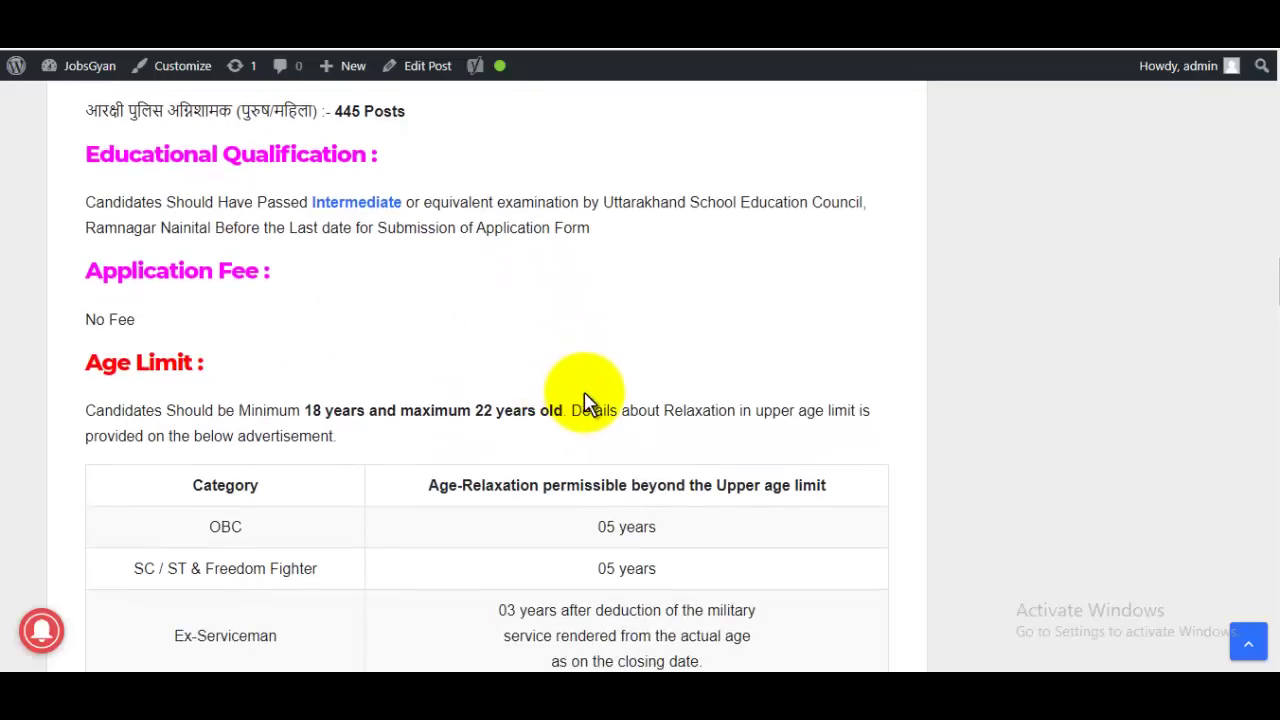
{"action": "scroll", "coordinate": [585, 405], "scroll_direction": "down", "scroll_amount": 4}
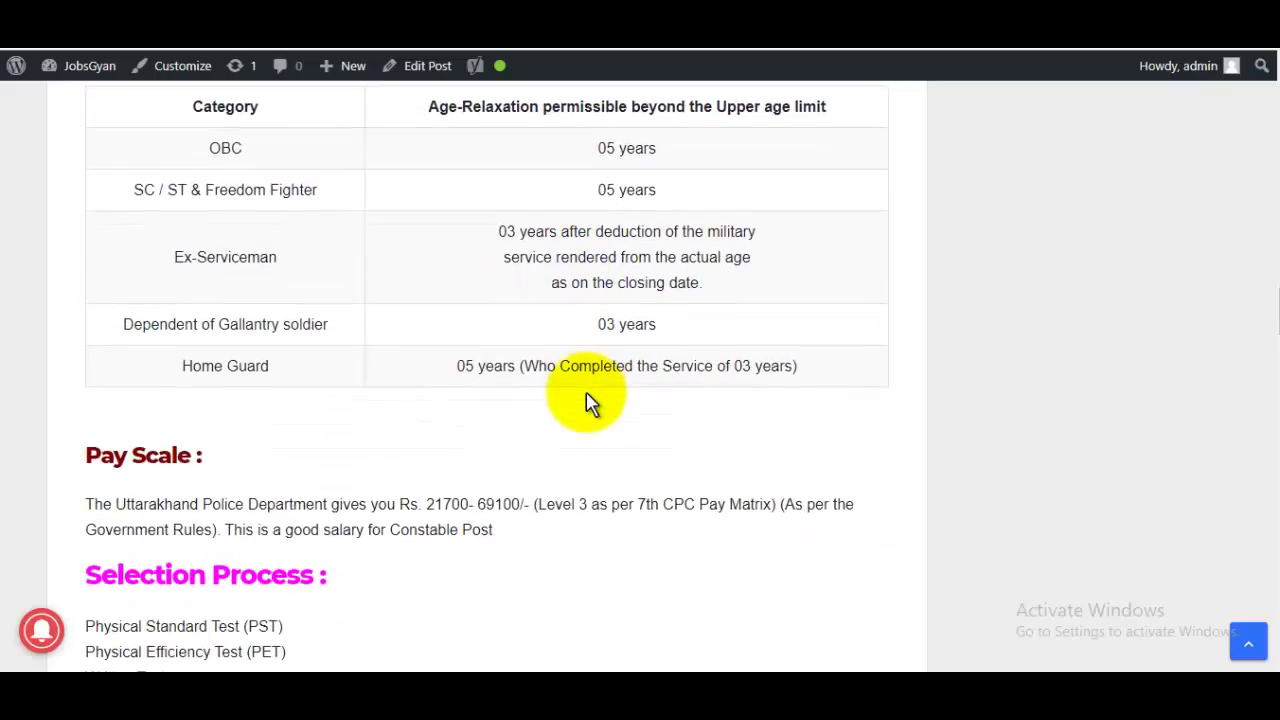
{"action": "scroll", "coordinate": [588, 403], "scroll_direction": "down", "scroll_amount": 9}
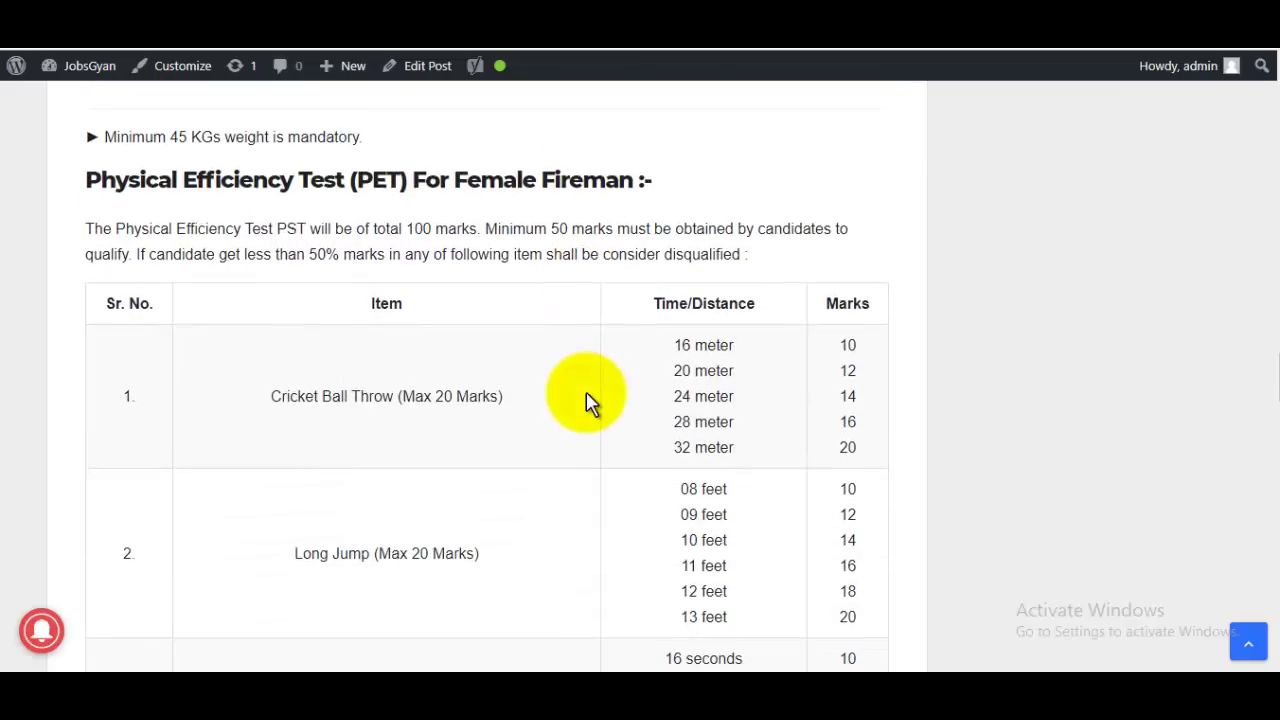
{"action": "scroll", "coordinate": [588, 403], "scroll_direction": "down", "scroll_amount": 15}
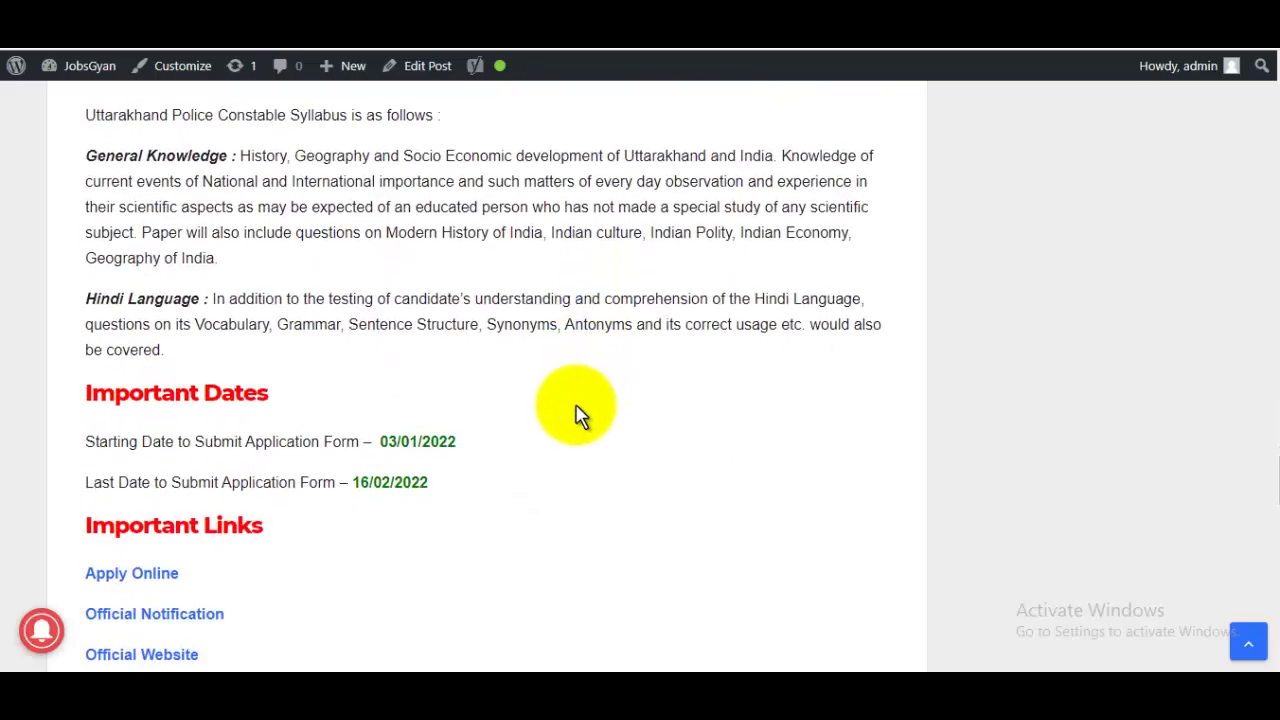
{"action": "scroll", "coordinate": [575, 412], "scroll_direction": "down", "scroll_amount": 2}
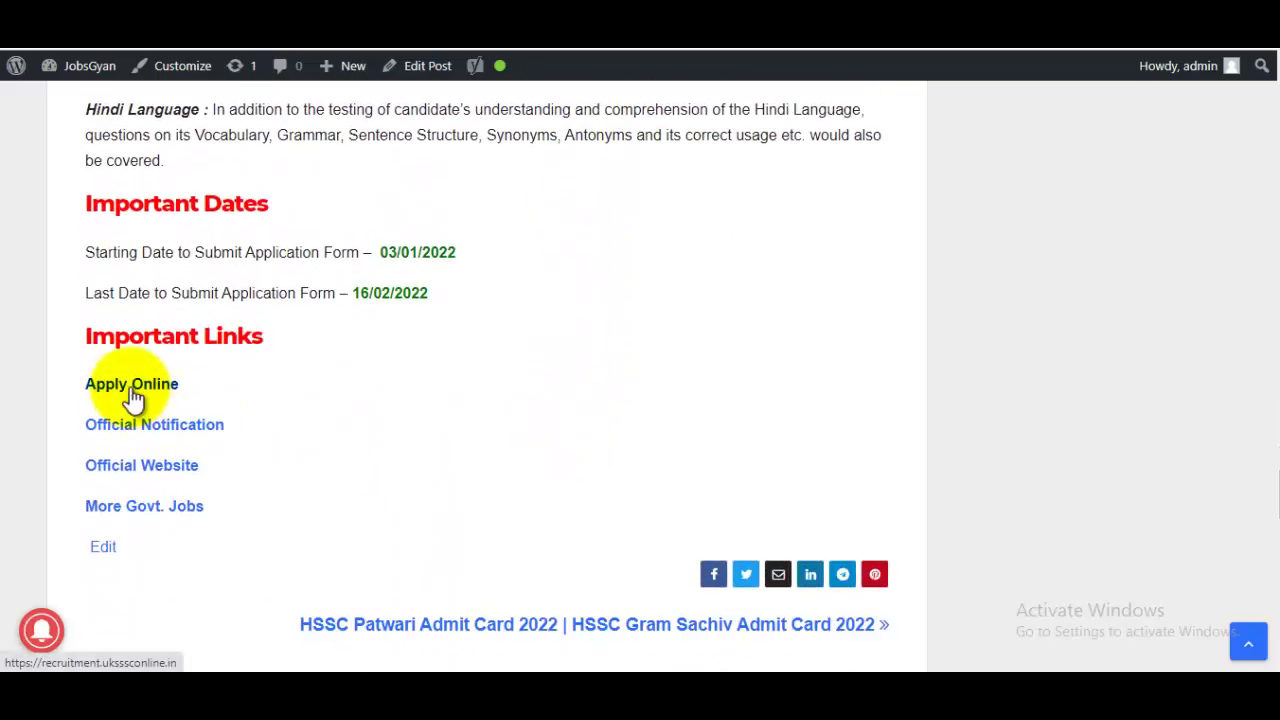
Step: Follow Apply Online to the UKSSSC site and highlight the Police Contable advertisement
{"action": "left_click", "coordinate": [131, 388]}
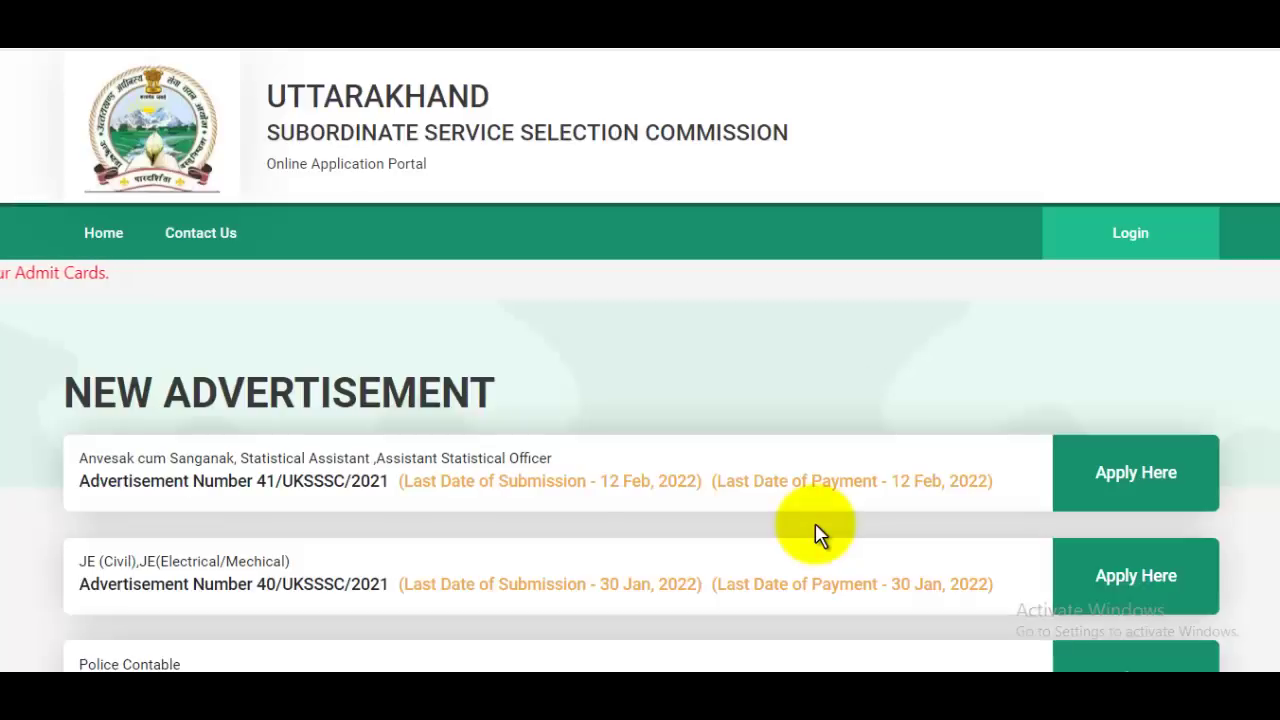
{"action": "scroll", "coordinate": [815, 535], "scroll_direction": "down", "scroll_amount": 3}
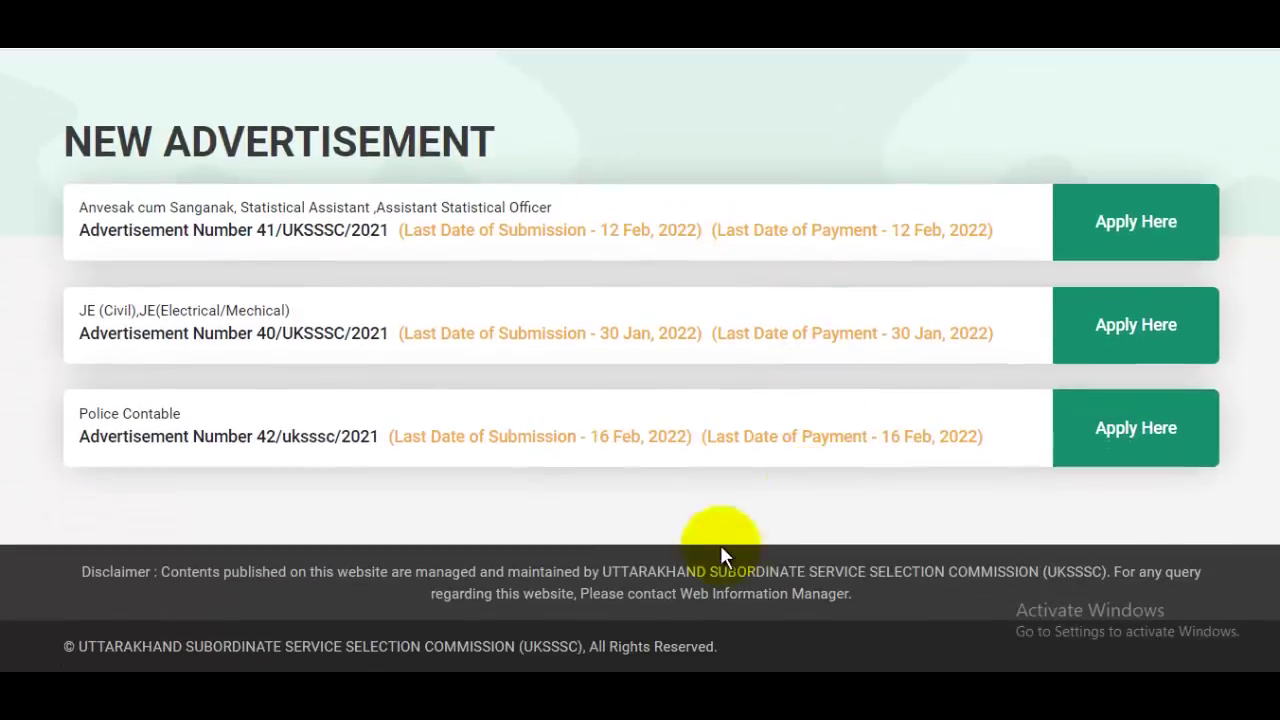
{"action": "triple_click", "coordinate": [97, 412]}
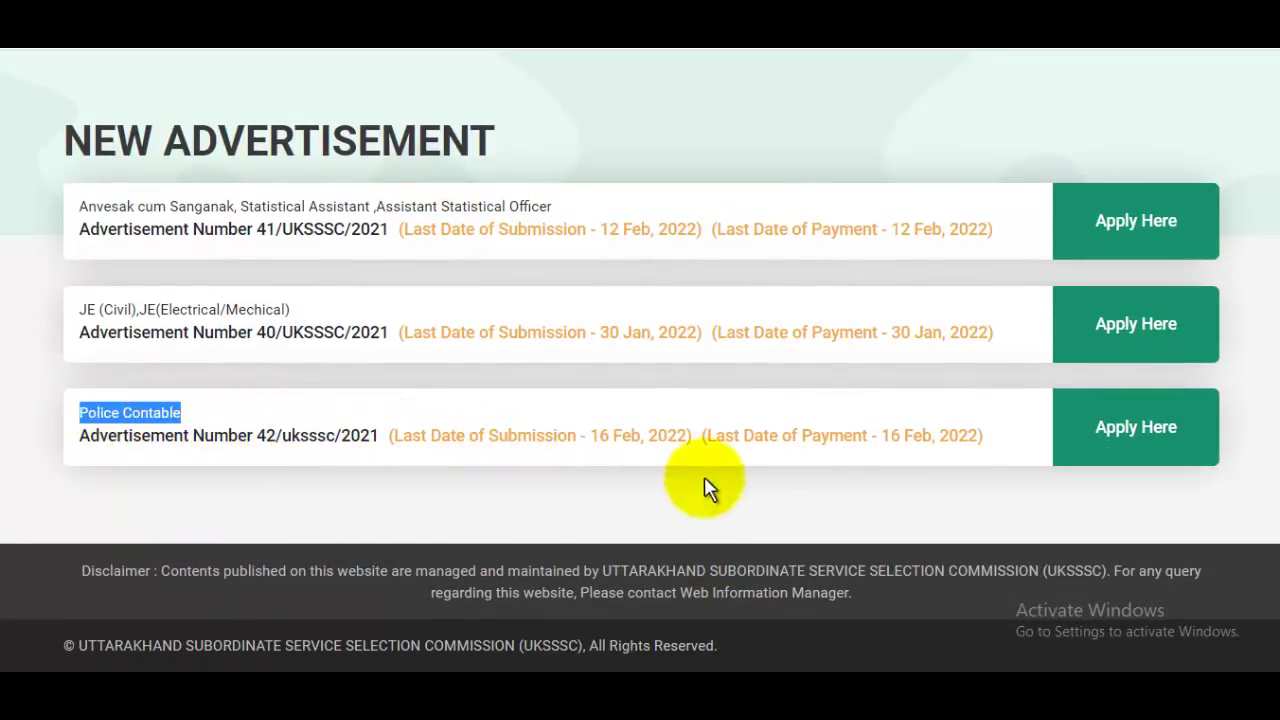
Step: Apply for the Police Contable advertisement and choose 'Candidate, Register Here'
{"action": "left_click", "coordinate": [1140, 430]}
{"action": "scroll", "coordinate": [1060, 320], "scroll_direction": "down", "scroll_amount": 4}
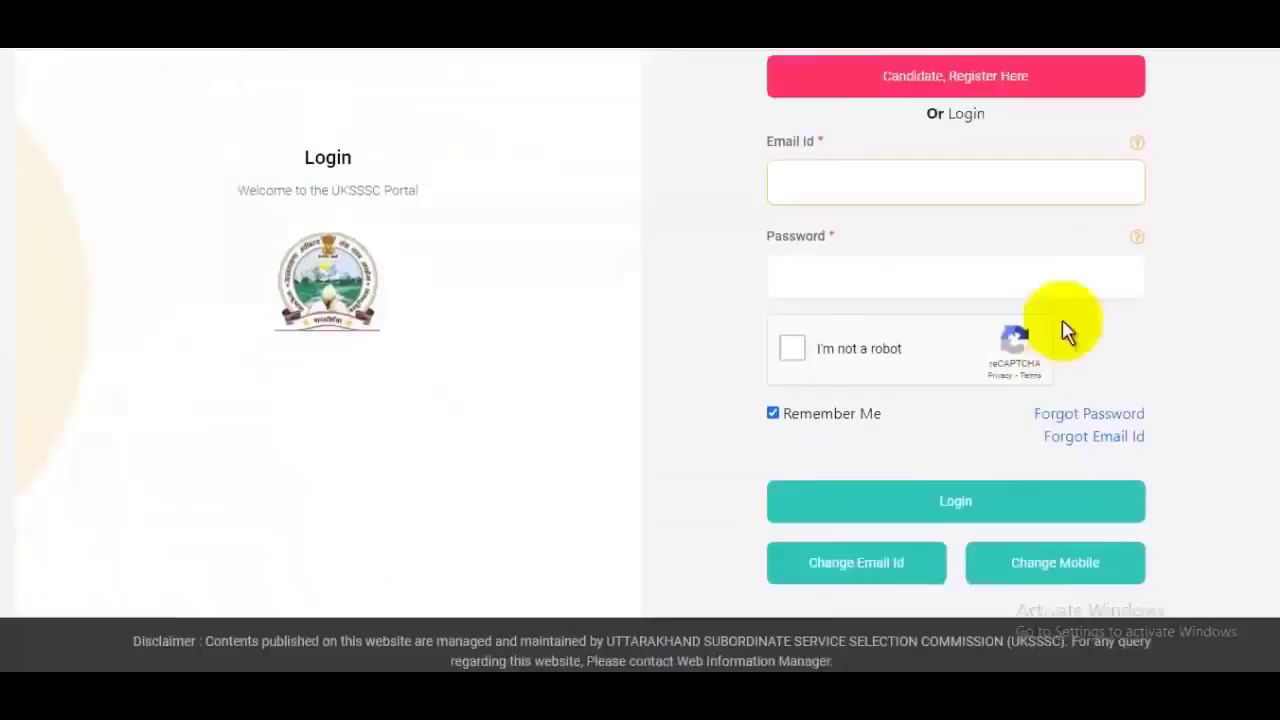
{"action": "scroll", "coordinate": [1063, 320], "scroll_direction": "up", "scroll_amount": 1}
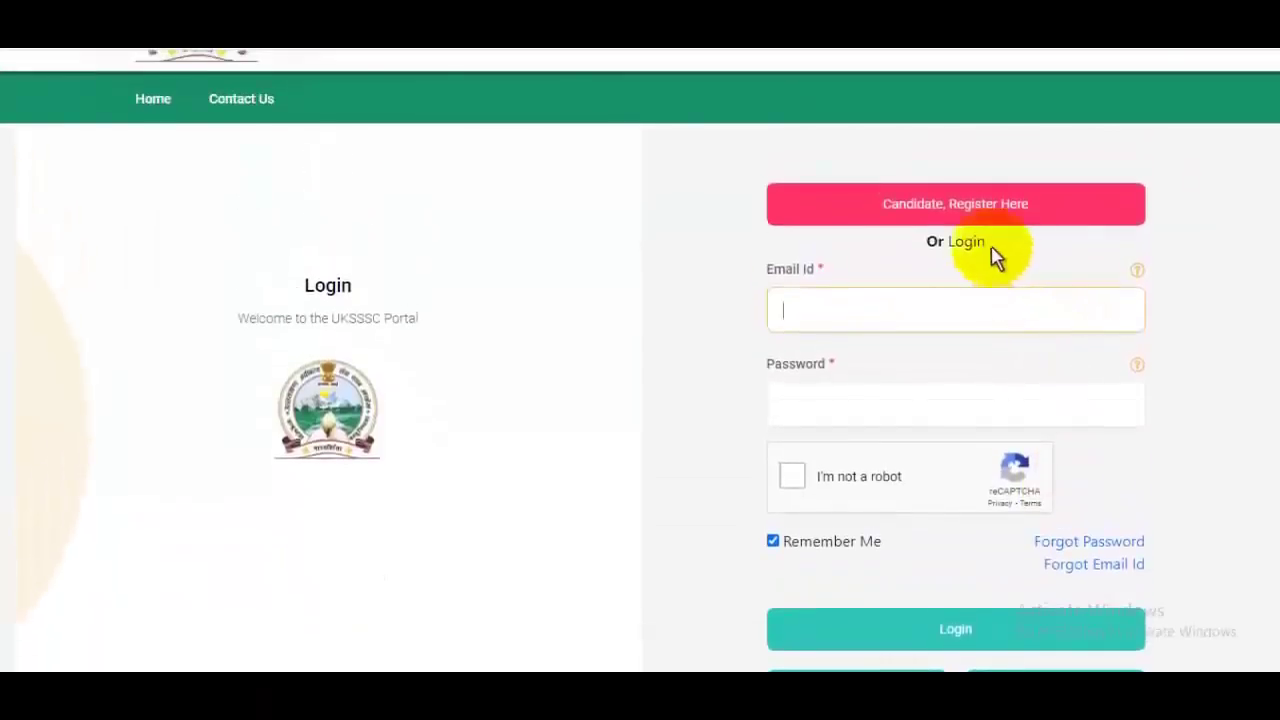
{"action": "left_click", "coordinate": [952, 210]}
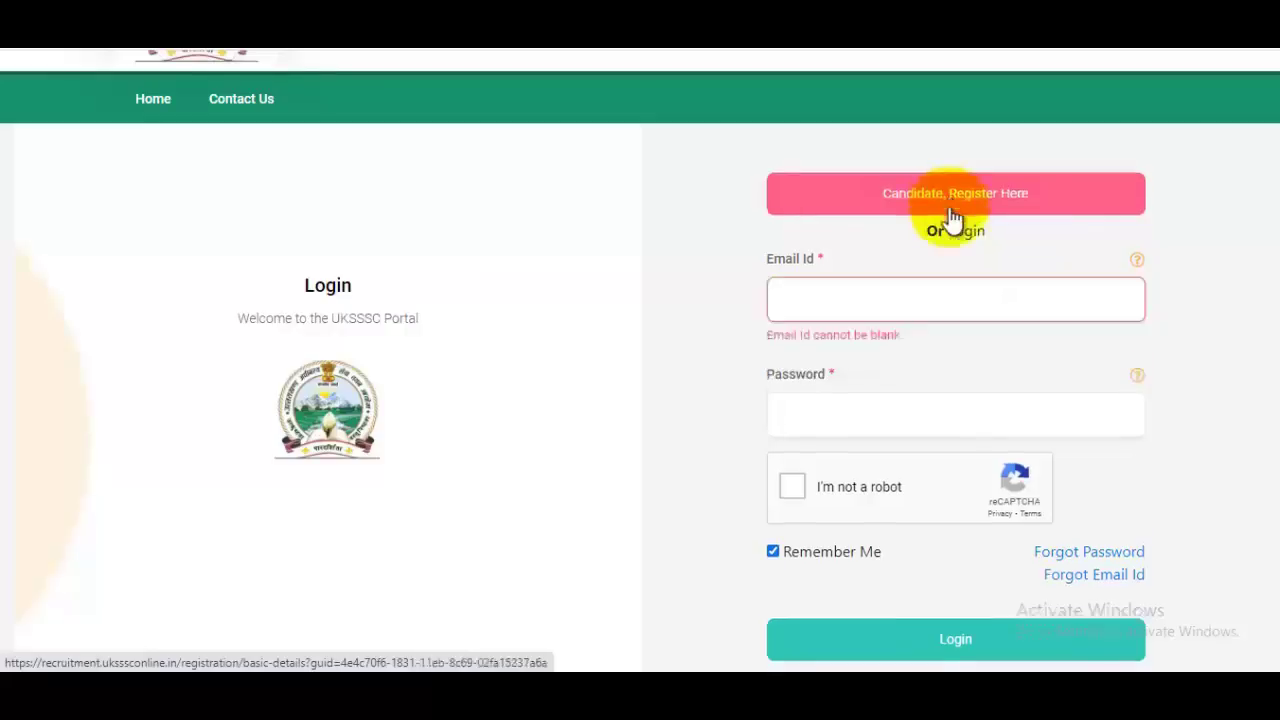
Step: Enter the candidate's name, mobile number and e-mail address in the registration form
{"action": "scroll", "coordinate": [962, 352], "scroll_direction": "down", "scroll_amount": 1}
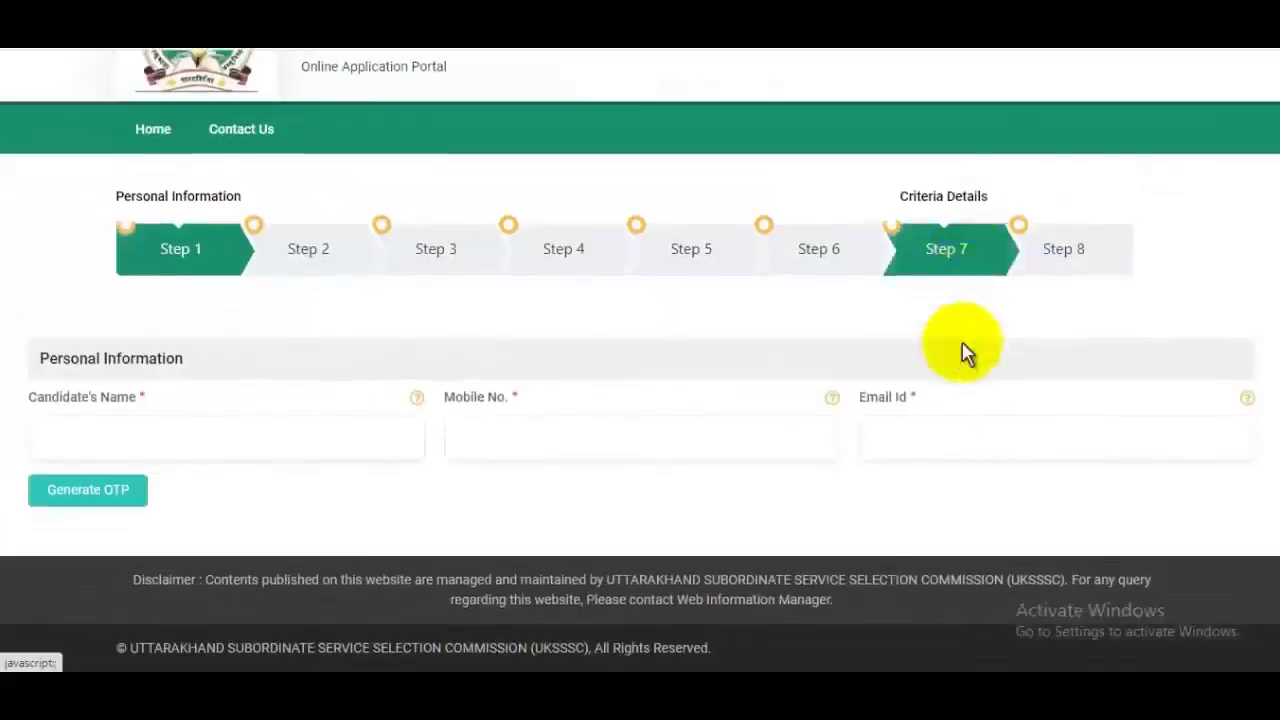
{"action": "left_click", "coordinate": [207, 449]}
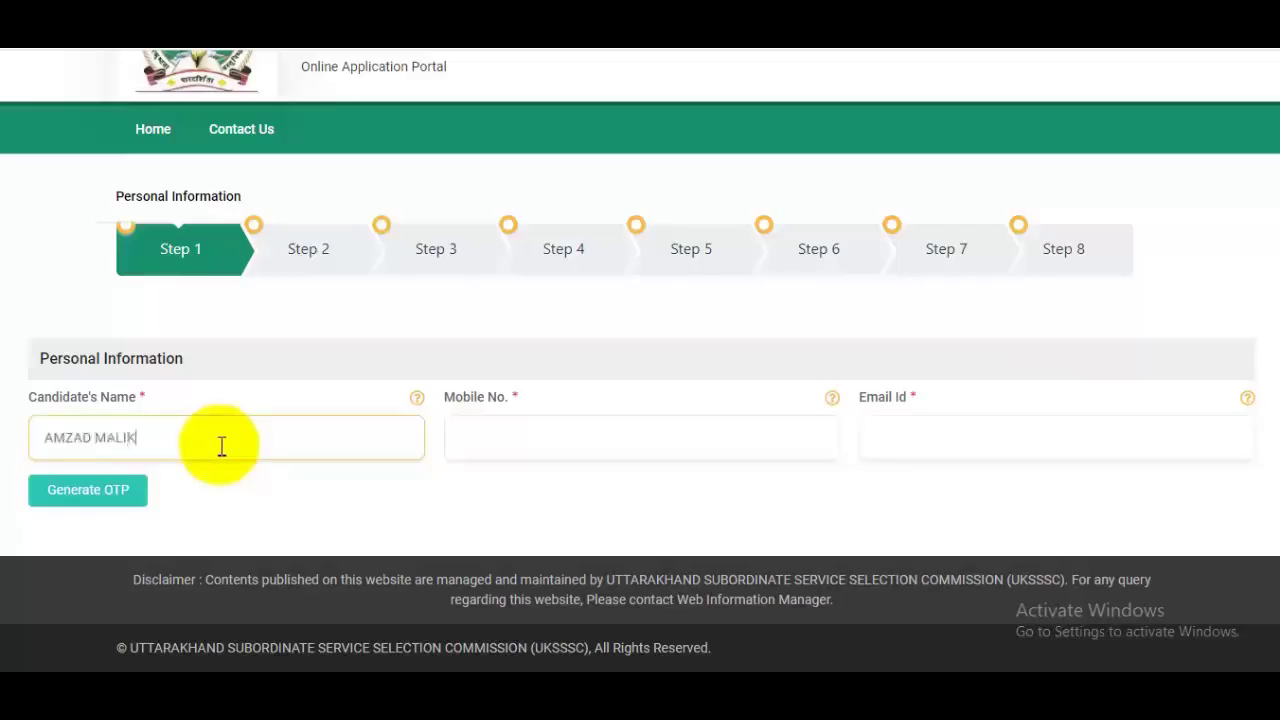
{"action": "left_click", "coordinate": [518, 441]}
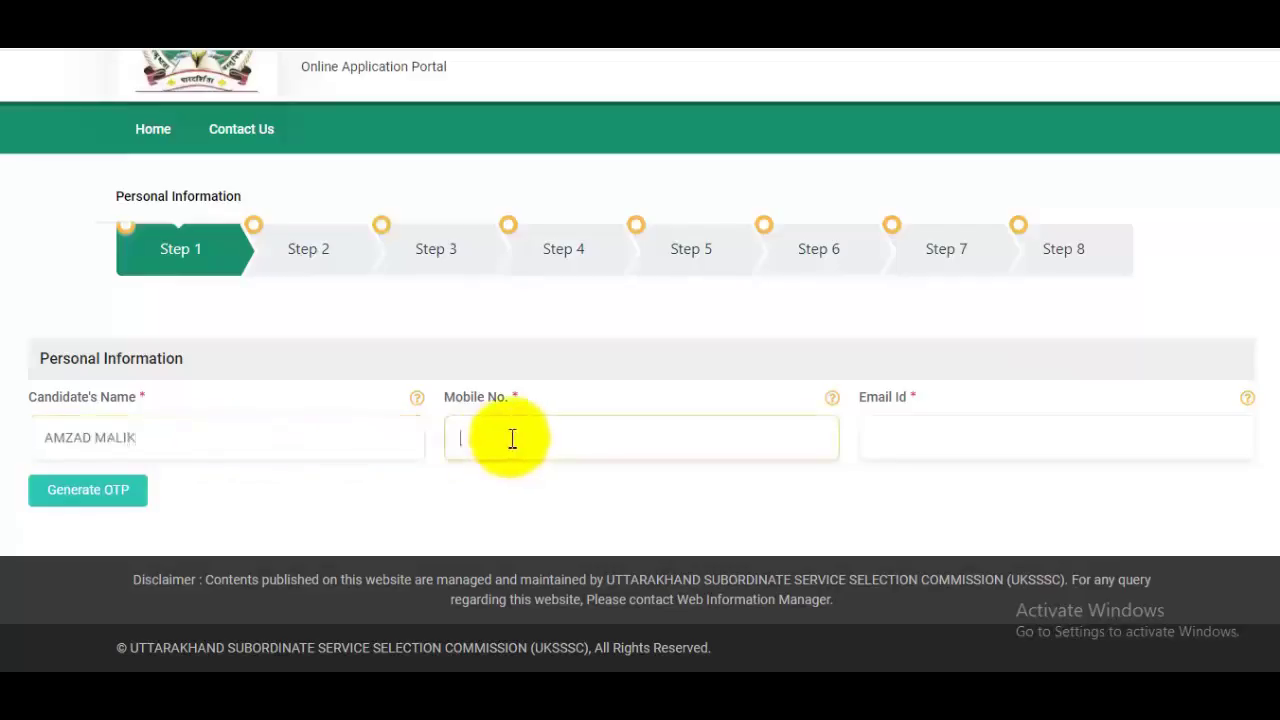
{"action": "left_click", "coordinate": [951, 457]}
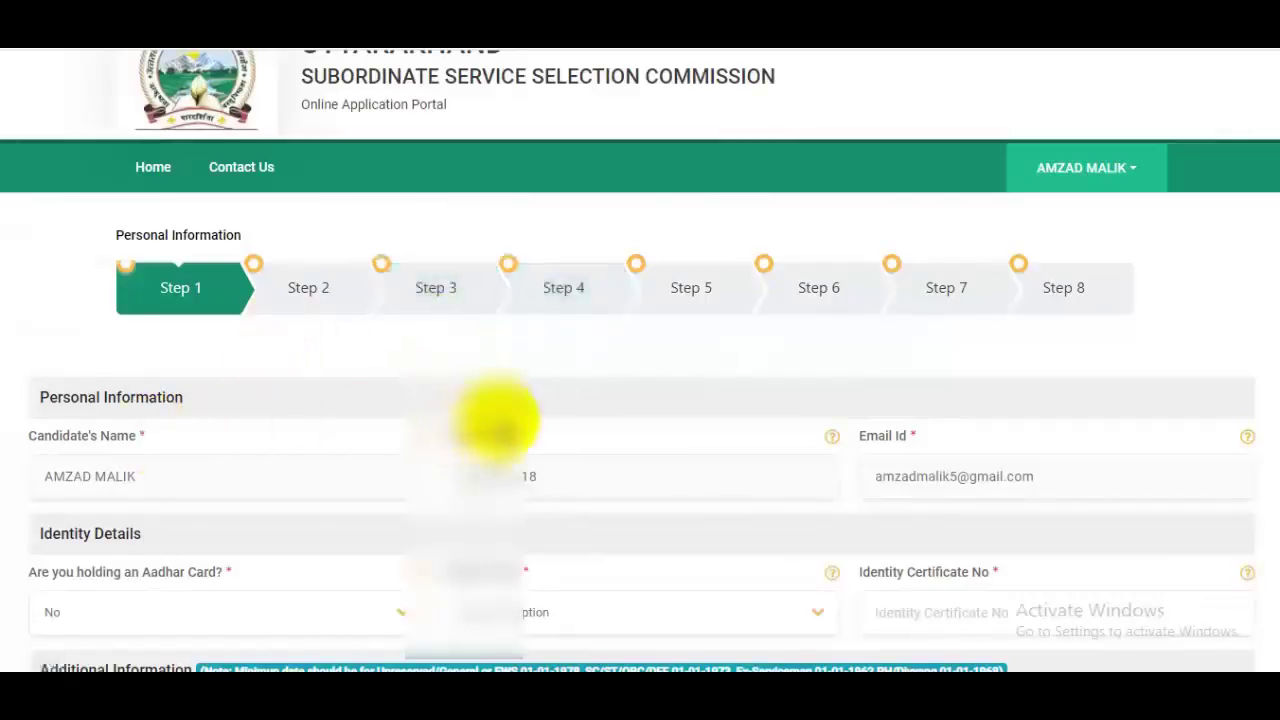
Step: Answer No to holding an Aadhaar card and choose PAN as the identity type
{"action": "scroll", "coordinate": [503, 420], "scroll_direction": "down", "scroll_amount": 1}
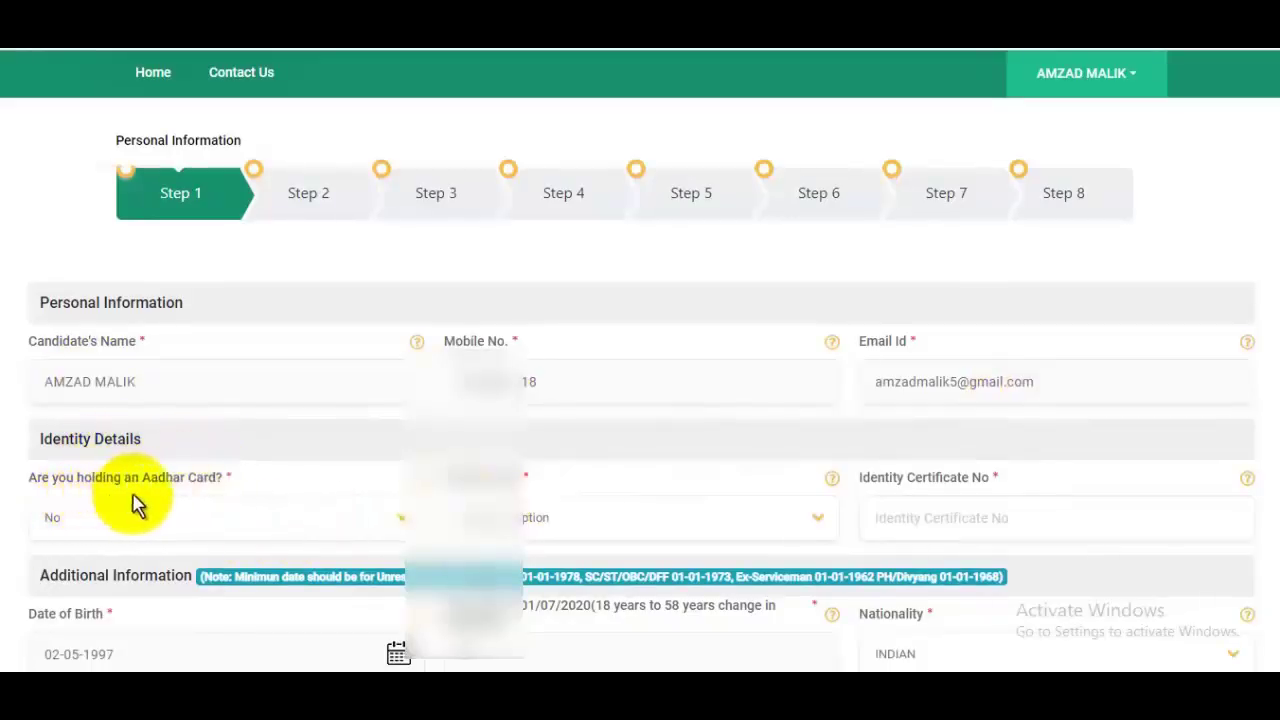
{"action": "left_click", "coordinate": [284, 533]}
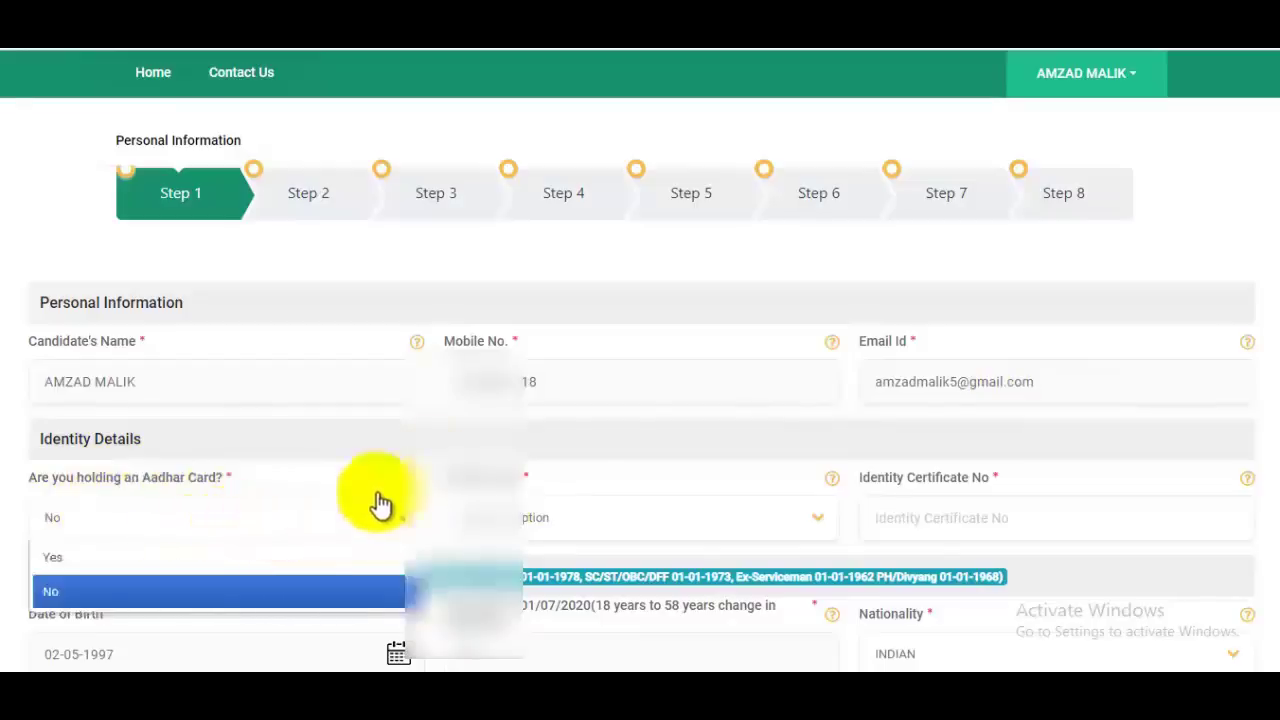
{"action": "left_click", "coordinate": [1205, 240]}
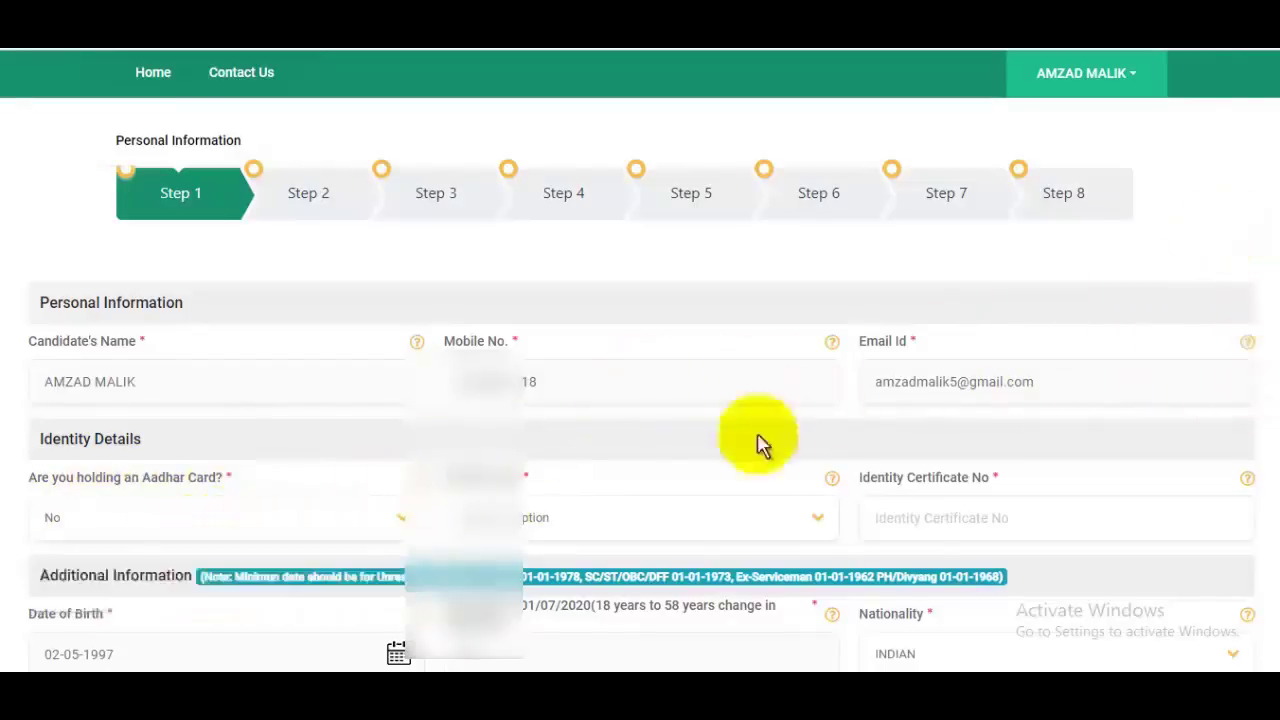
{"action": "left_click", "coordinate": [555, 530]}
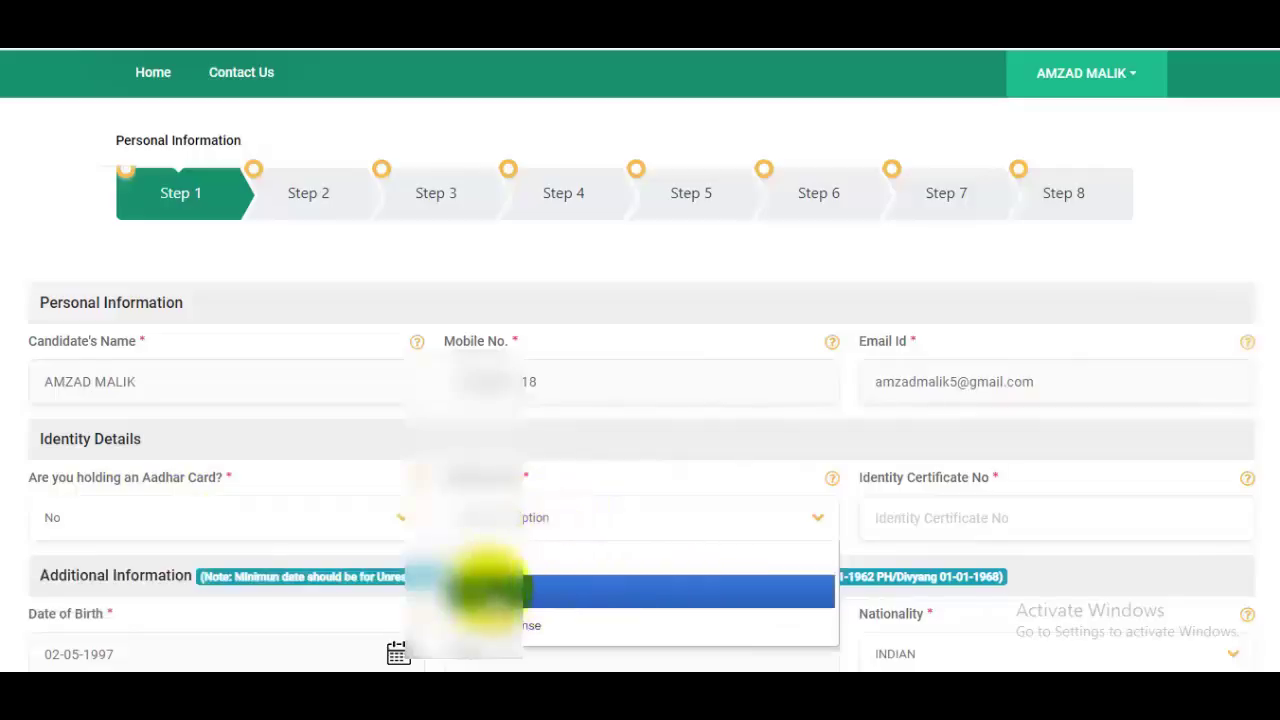
{"action": "left_click", "coordinate": [529, 594]}
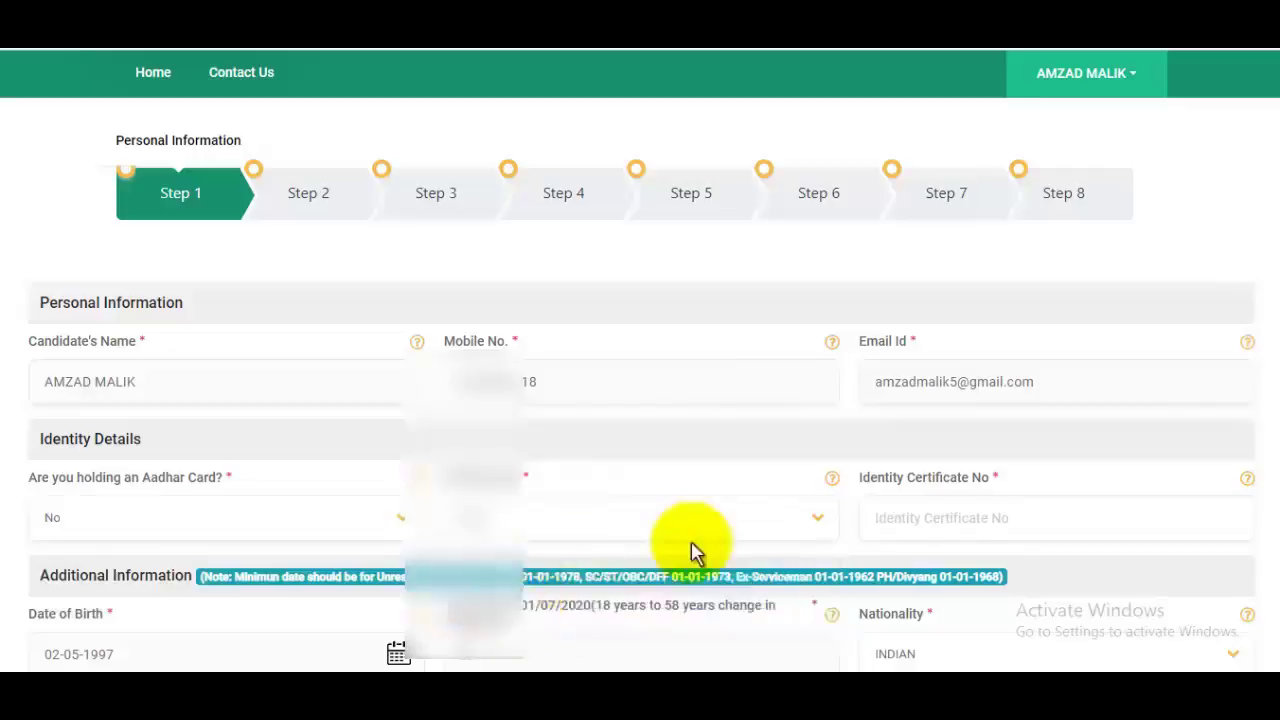
Step: Enter the PAN card number as the Identity Certificate No
{"action": "left_click", "coordinate": [984, 519]}
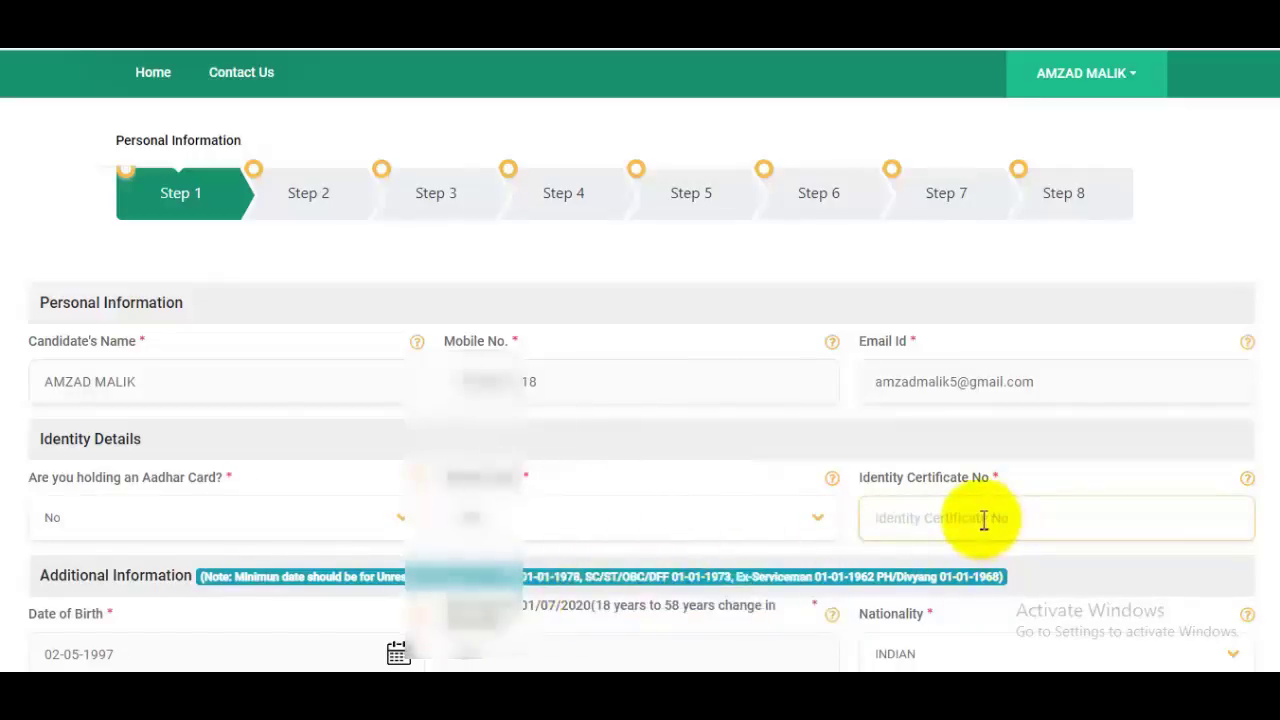
{"action": "scroll", "coordinate": [934, 149], "scroll_direction": "down", "scroll_amount": 4}
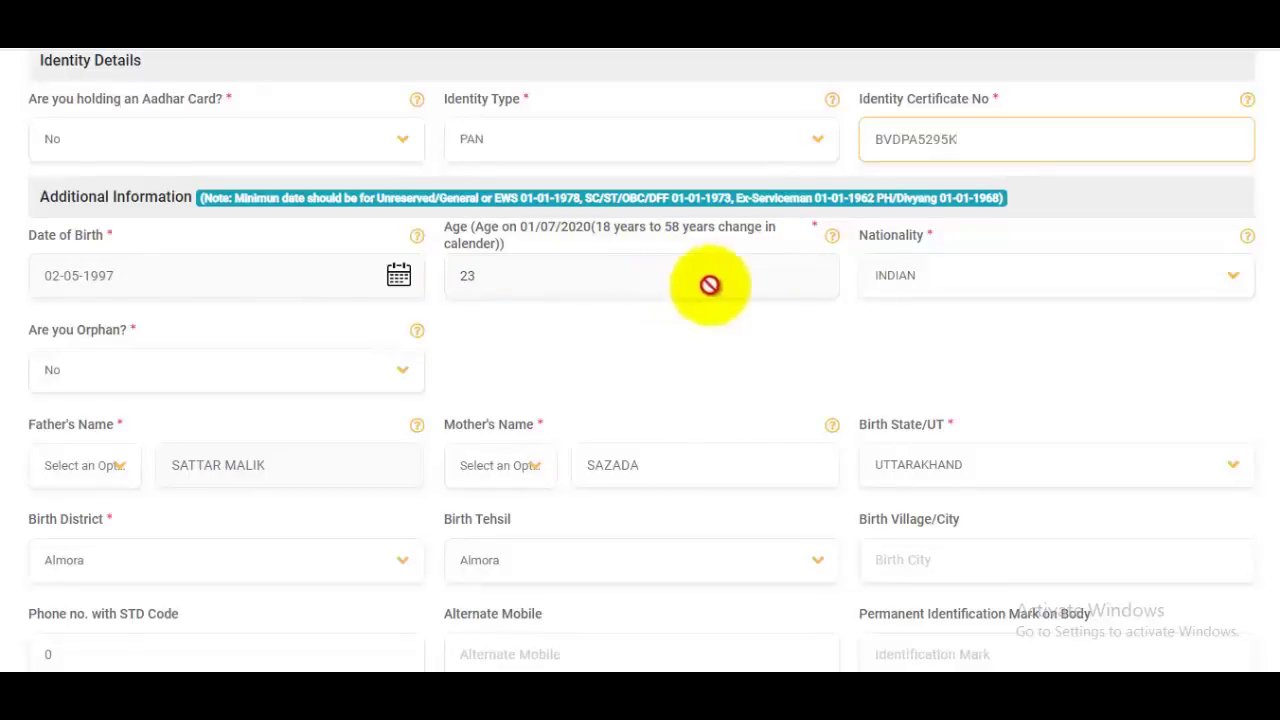
Step: Keep the nationality as INDIAN and the orphan status as No
{"action": "left_click", "coordinate": [1062, 290]}
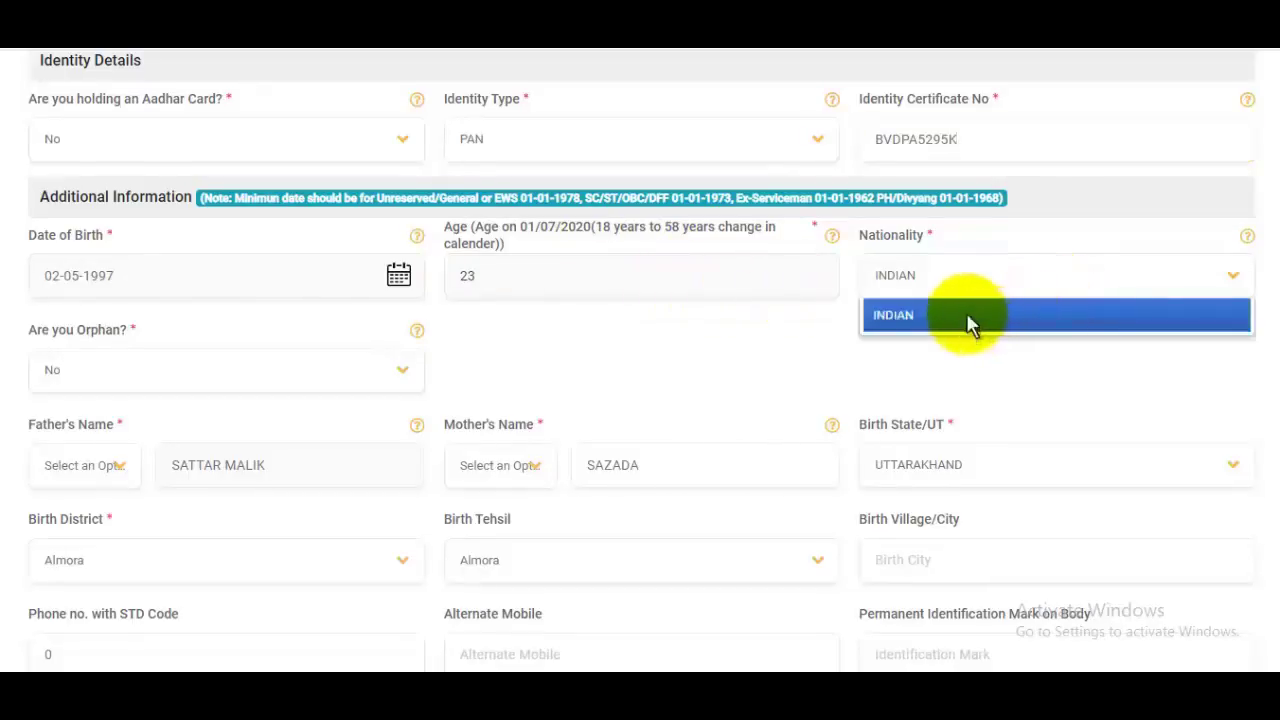
{"action": "left_click", "coordinate": [987, 330]}
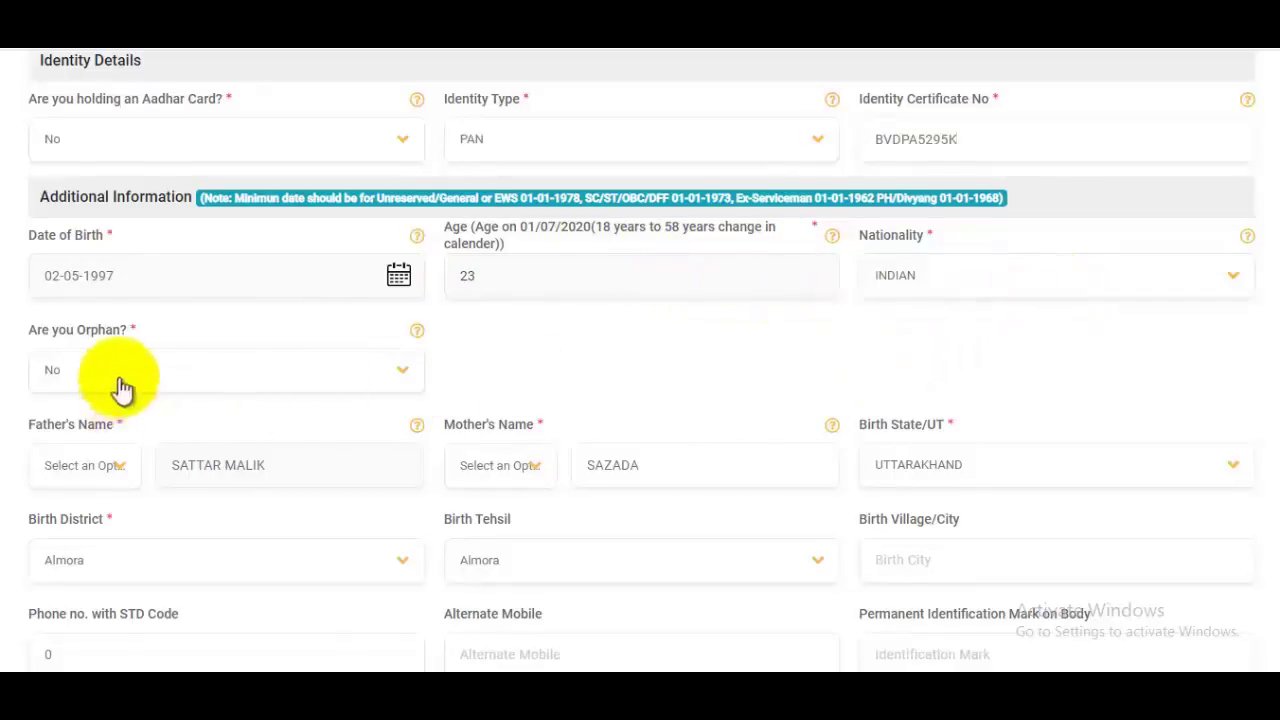
{"action": "left_click", "coordinate": [197, 385]}
{"action": "left_click", "coordinate": [86, 420]}
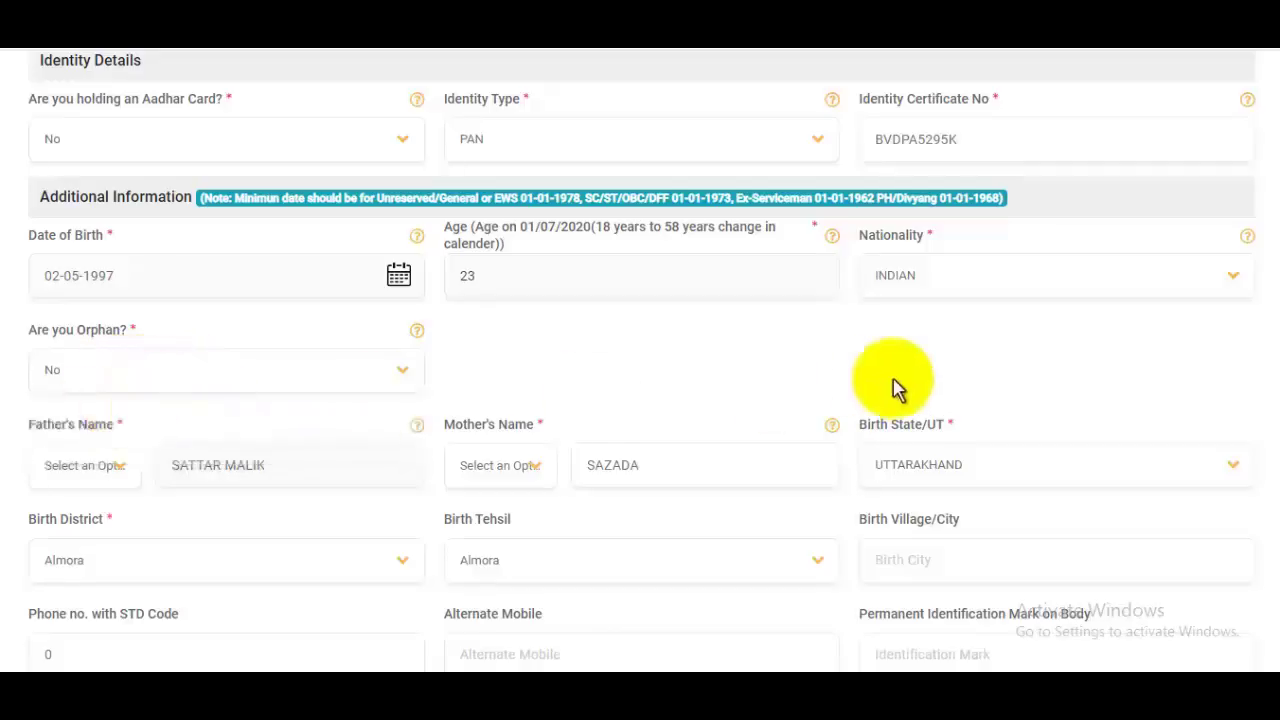
{"action": "scroll", "coordinate": [893, 382], "scroll_direction": "down", "scroll_amount": 3}
{"action": "scroll", "coordinate": [894, 386], "scroll_direction": "up", "scroll_amount": 2}
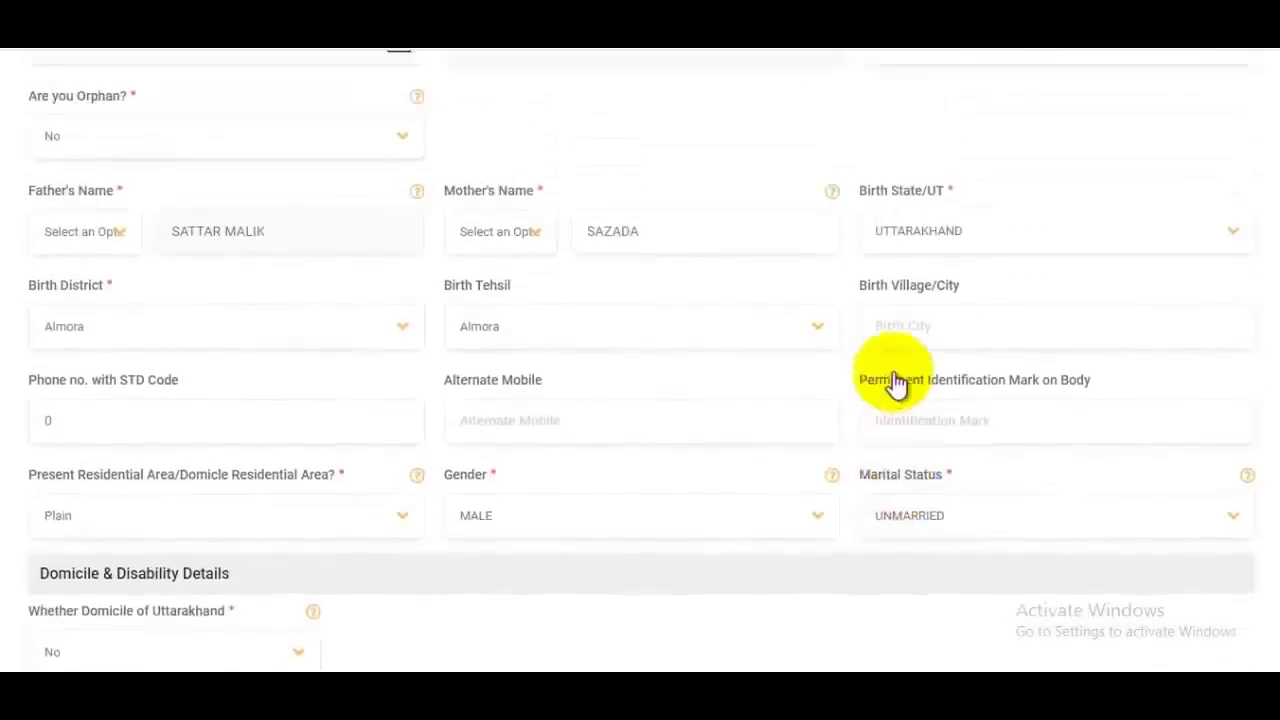
Step: Set the father's name title to Mr. and the mother's to Smt
{"action": "left_click", "coordinate": [94, 286]}
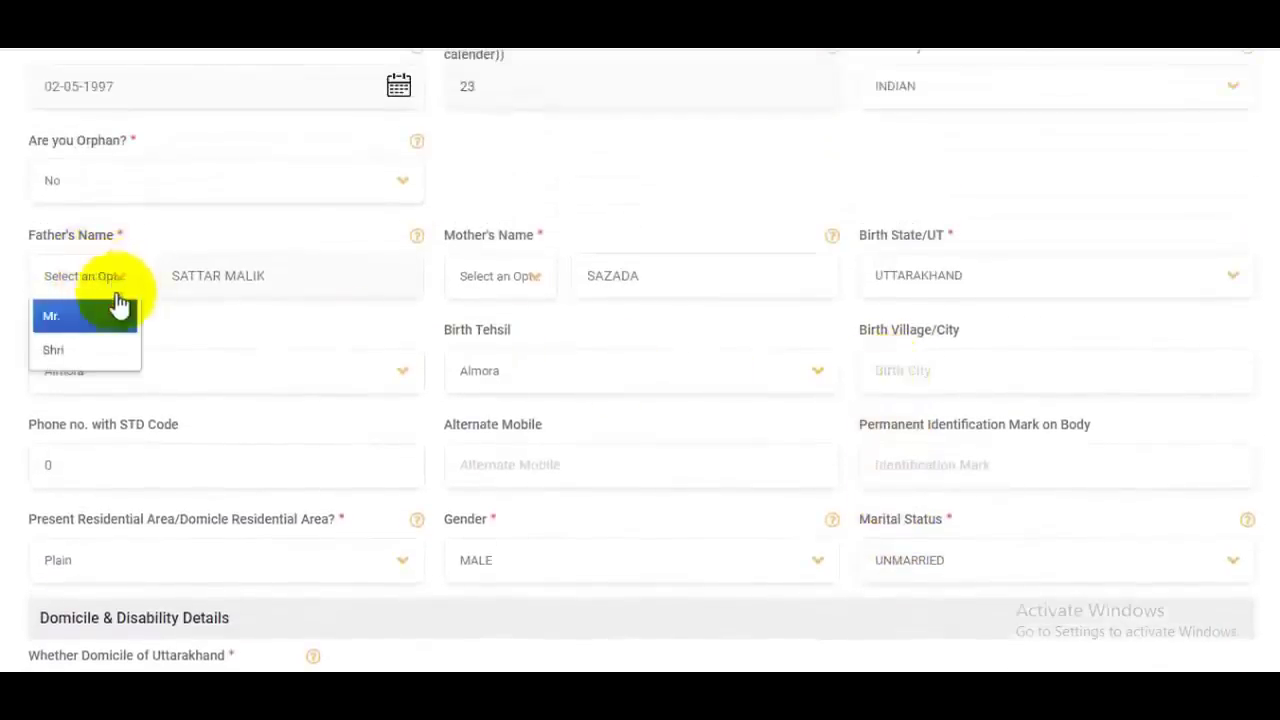
{"action": "left_click", "coordinate": [76, 328]}
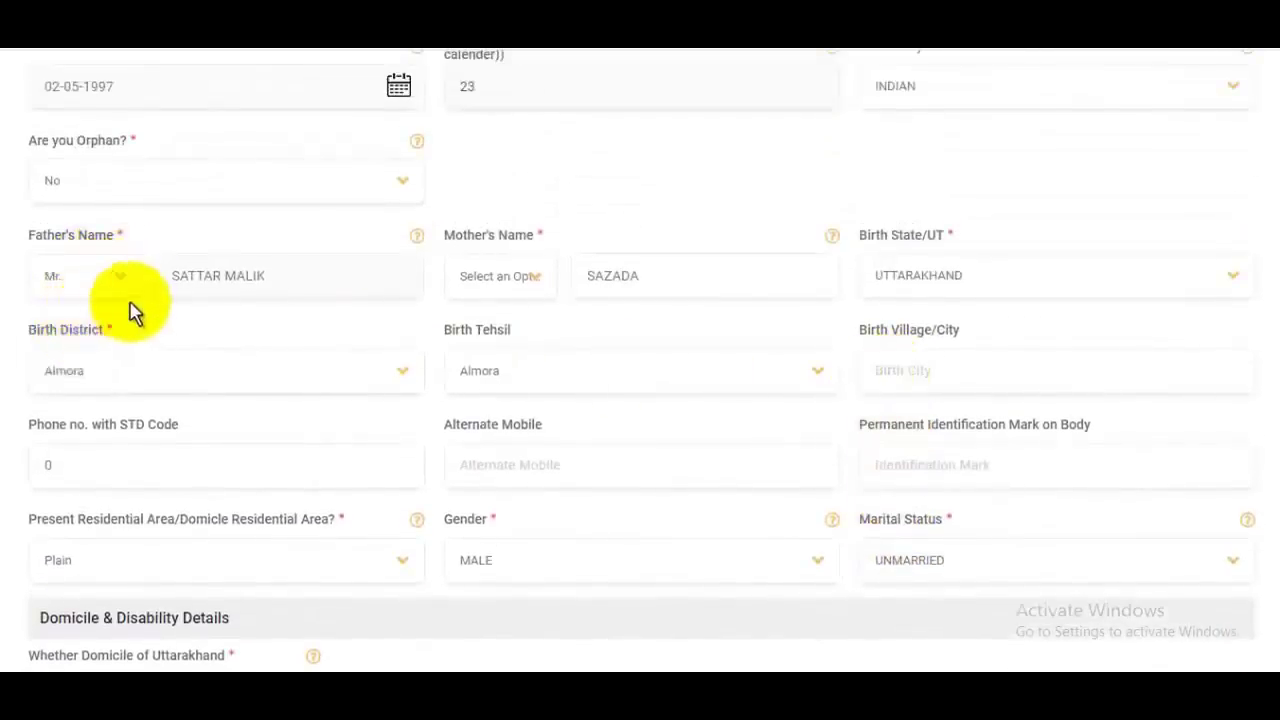
{"action": "left_click", "coordinate": [512, 284]}
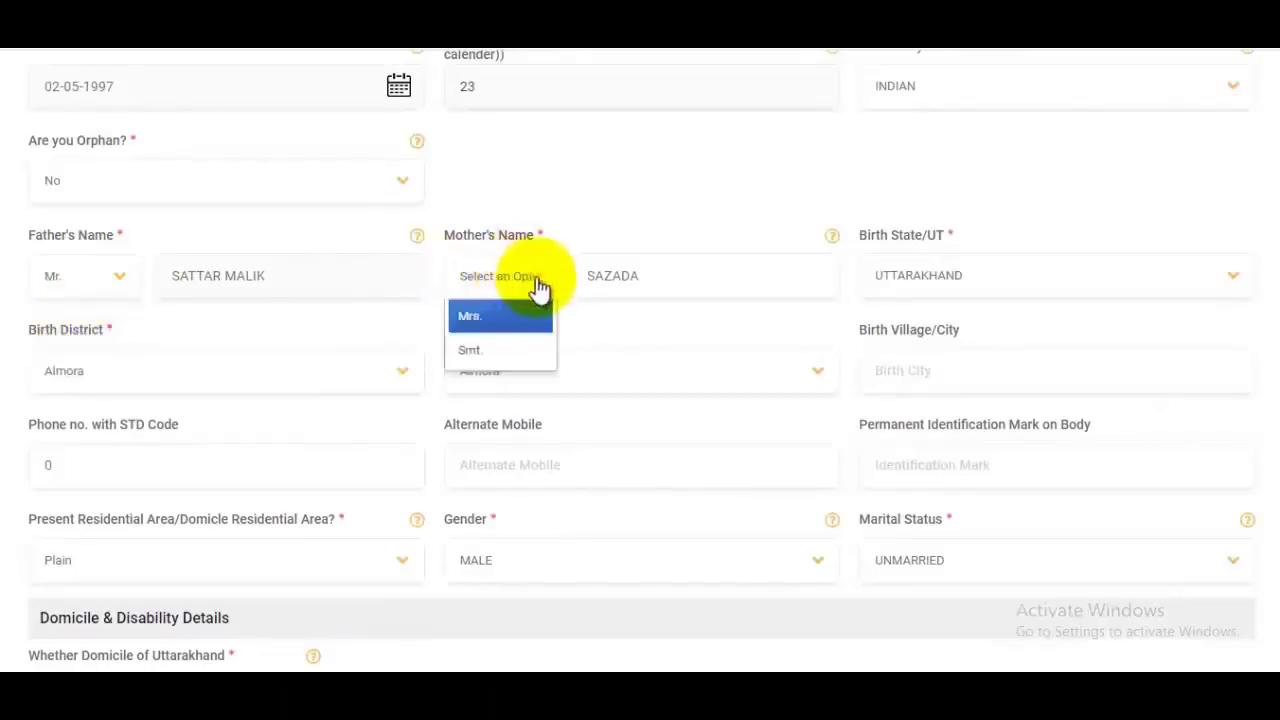
{"action": "left_click", "coordinate": [471, 346]}
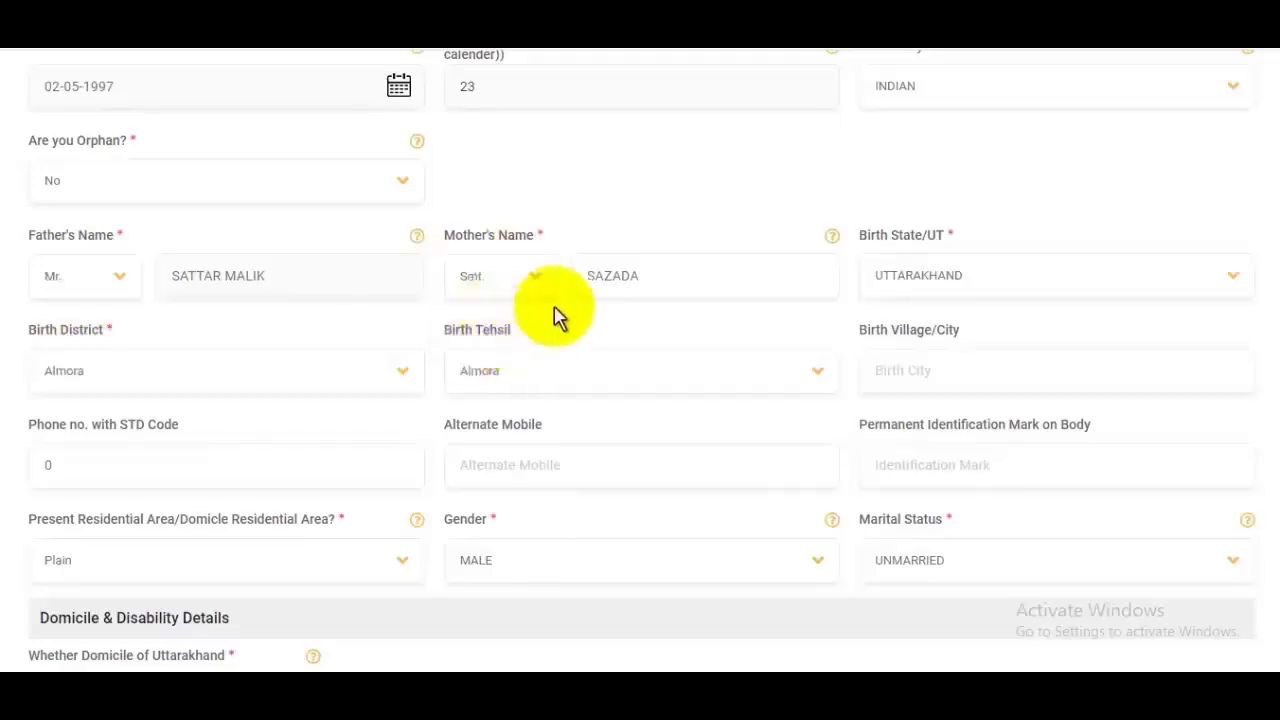
Step: Set birth state UTTARAKHAND, district Almora, and enter the birth village or city
{"action": "left_click", "coordinate": [963, 283]}
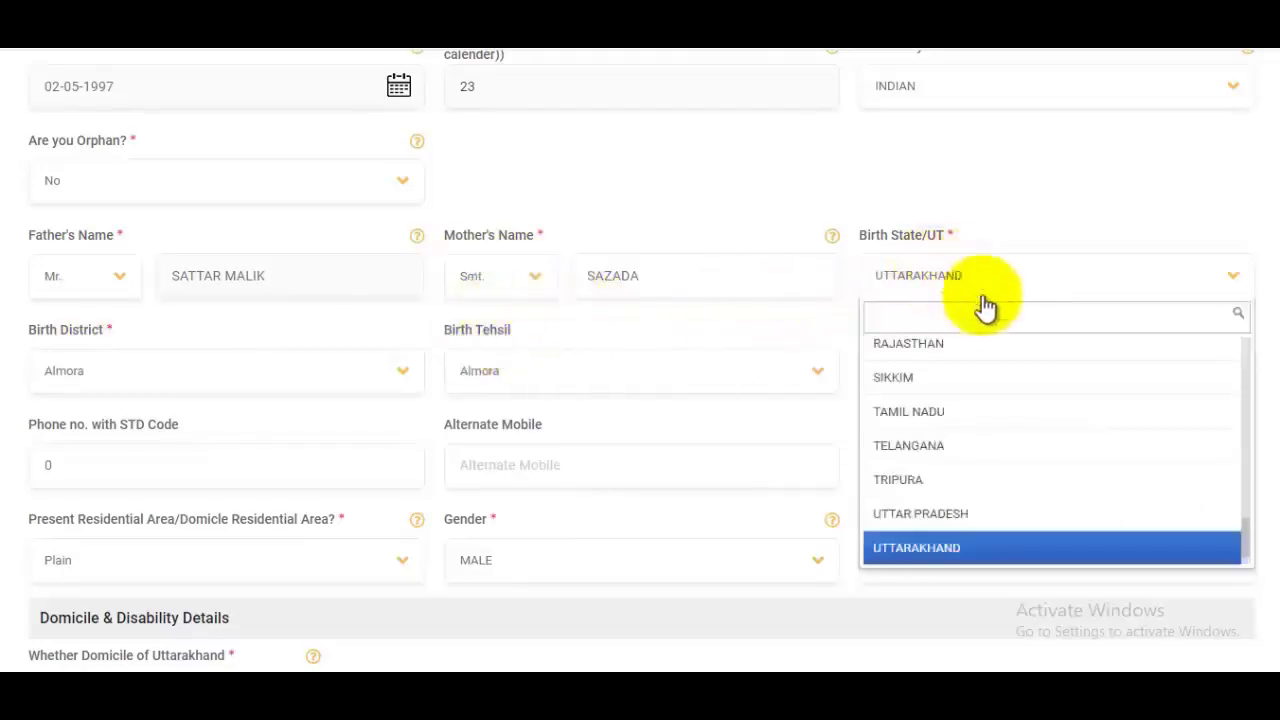
{"action": "scroll", "coordinate": [999, 400], "scroll_direction": "up", "scroll_amount": 2}
{"action": "left_click", "coordinate": [997, 280]}
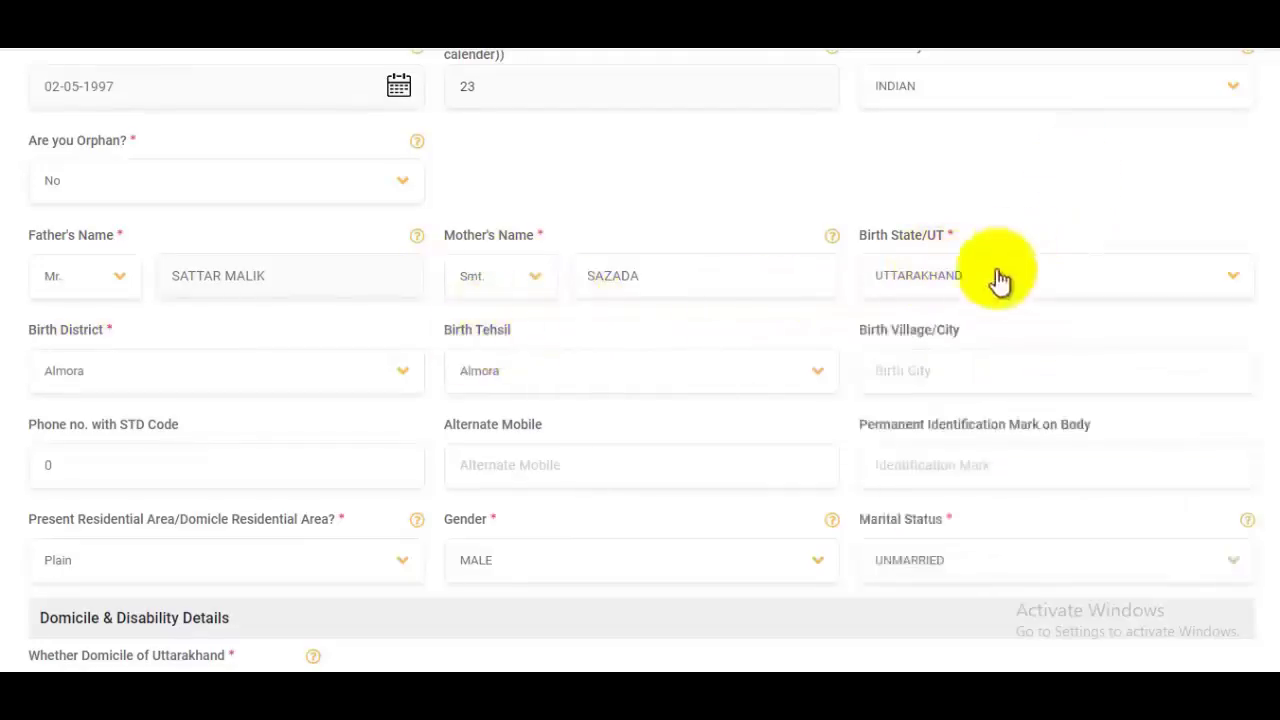
{"action": "left_click", "coordinate": [165, 378]}
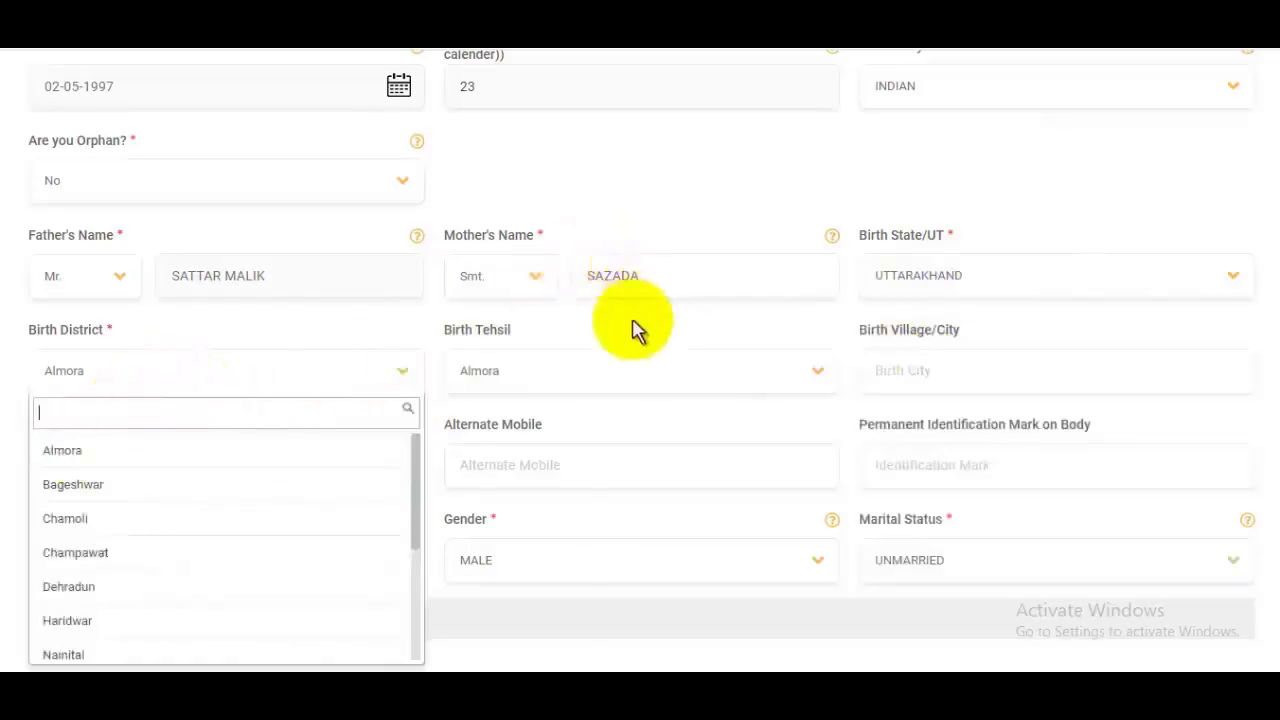
{"action": "left_click", "coordinate": [583, 360]}
{"action": "left_click", "coordinate": [548, 378]}
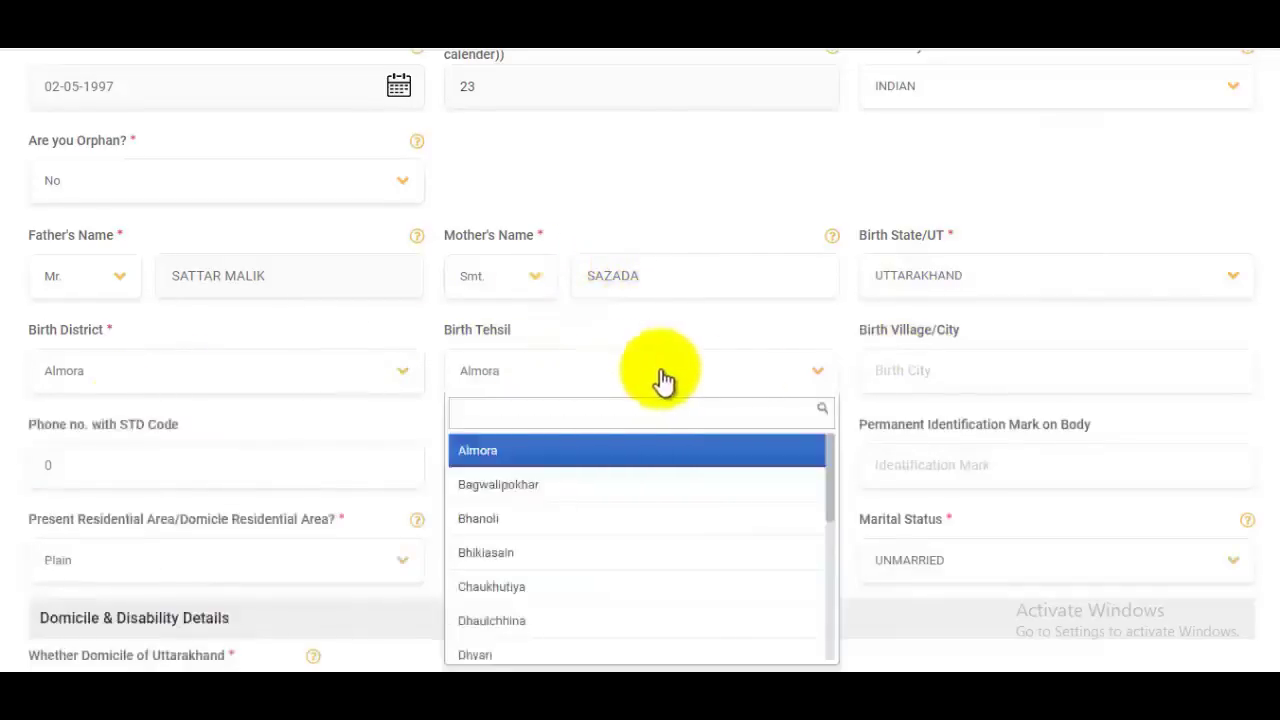
{"action": "left_click", "coordinate": [1044, 369]}
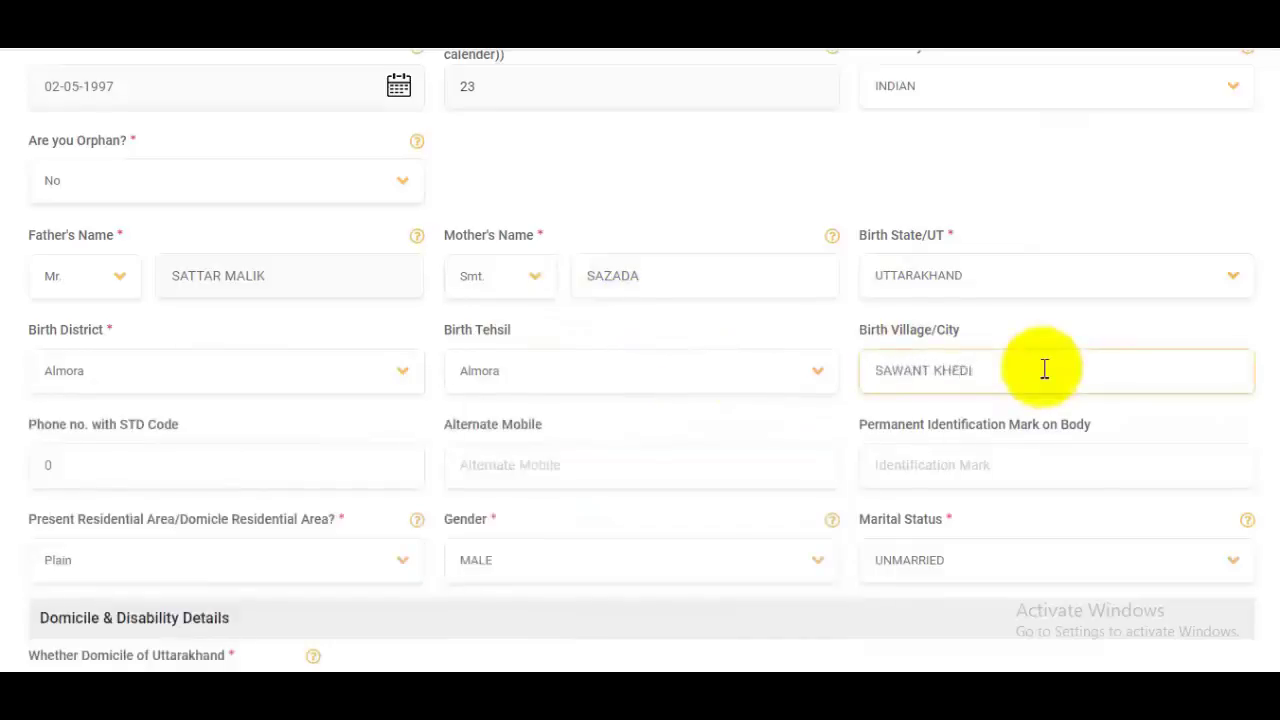
{"action": "type", "text": "SAWANT KHEDI"}
Step: Enter identification mark 'Mole on My Chick'; keep area Plain, gender MALE, UNMARRIED
{"action": "scroll", "coordinate": [1044, 369], "scroll_direction": "down", "scroll_amount": 3}
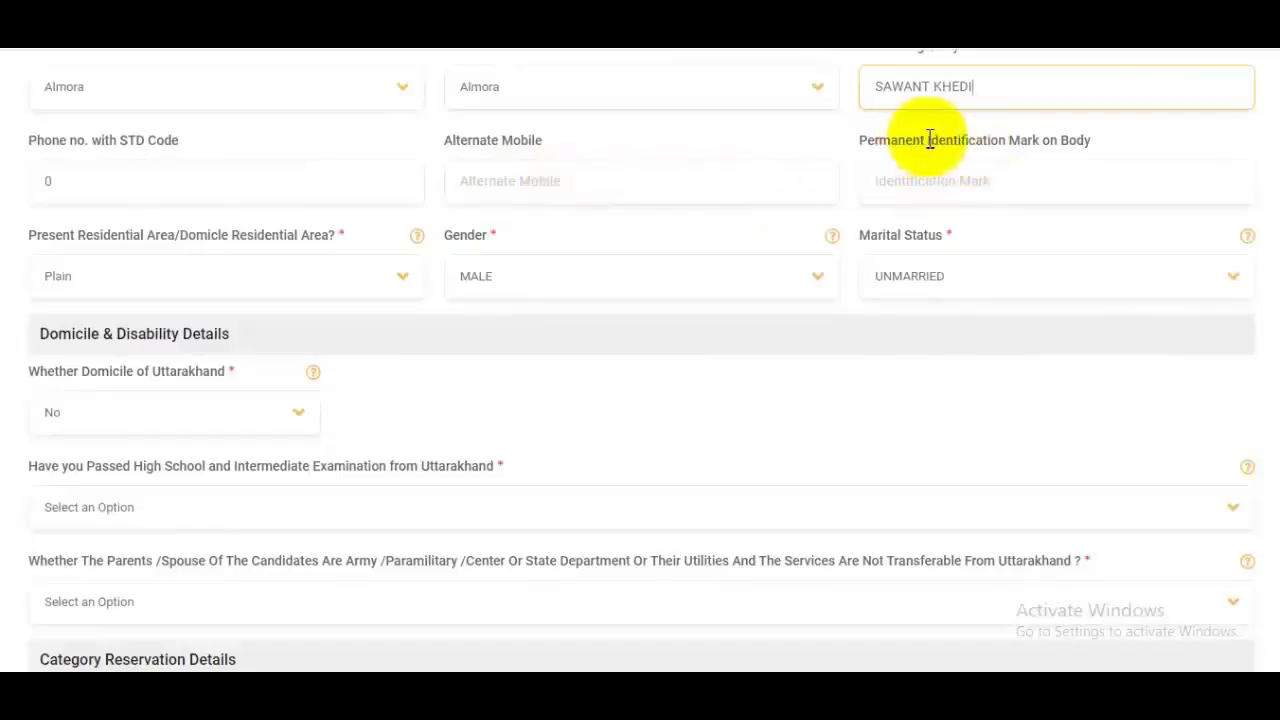
{"action": "left_click_drag", "start_coordinate": [920, 140], "coordinate": [1114, 149]}
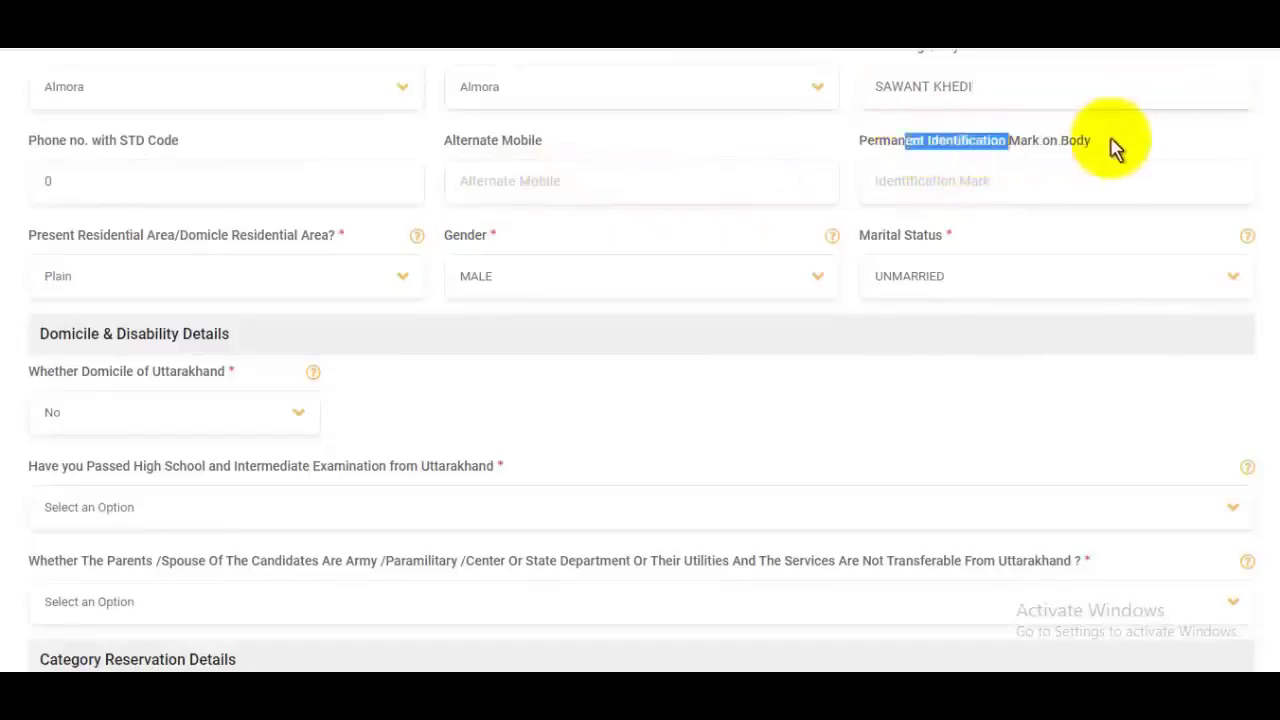
{"action": "left_click", "coordinate": [973, 180]}
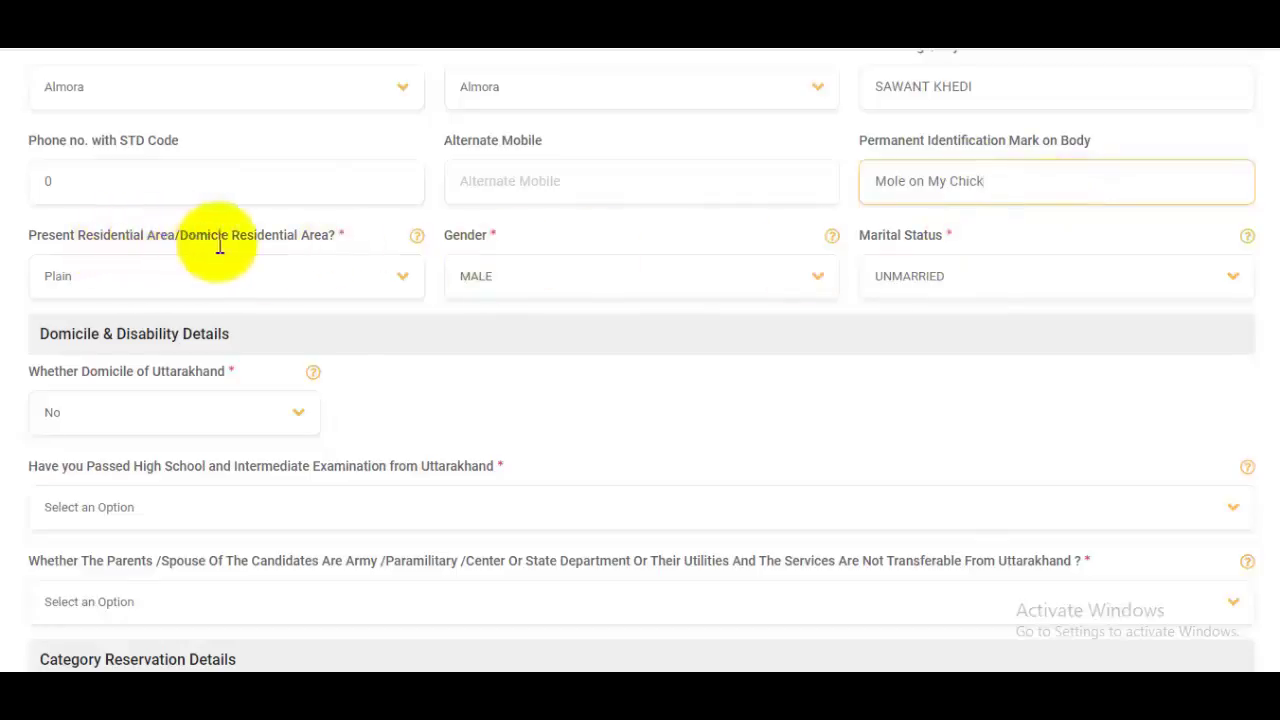
{"action": "left_click", "coordinate": [229, 282]}
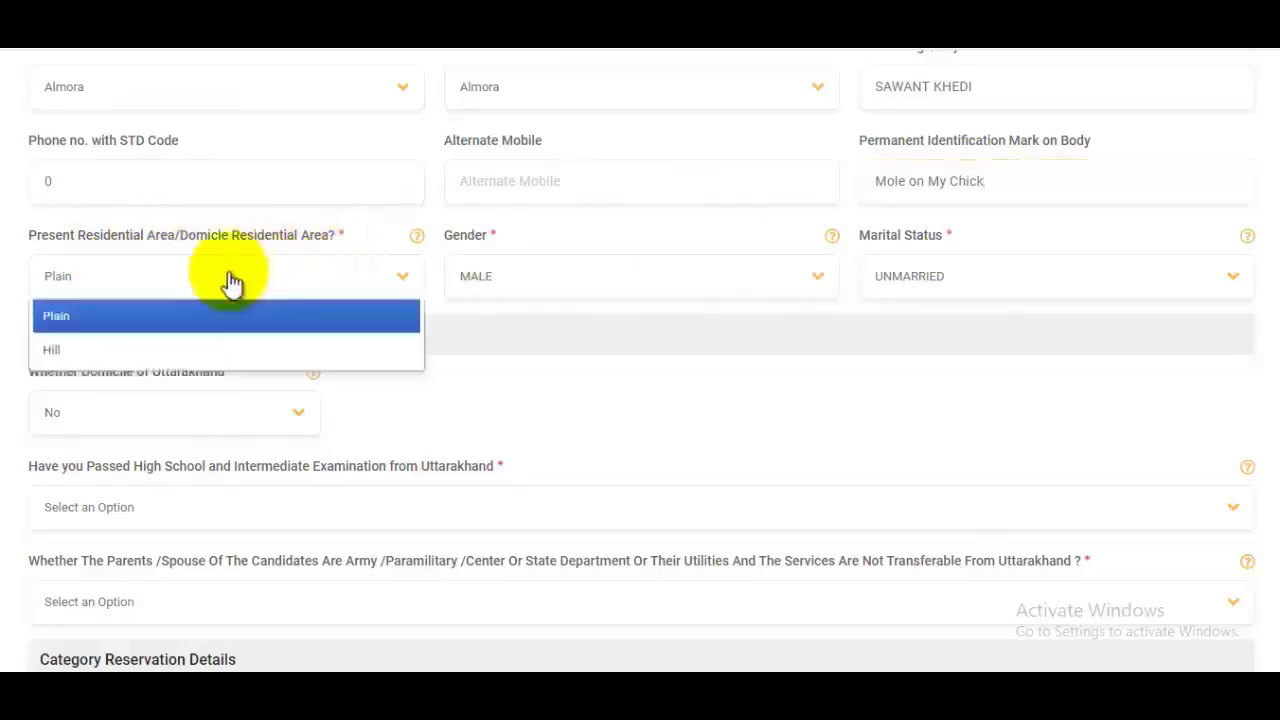
{"action": "left_click", "coordinate": [128, 318]}
{"action": "left_click", "coordinate": [590, 280]}
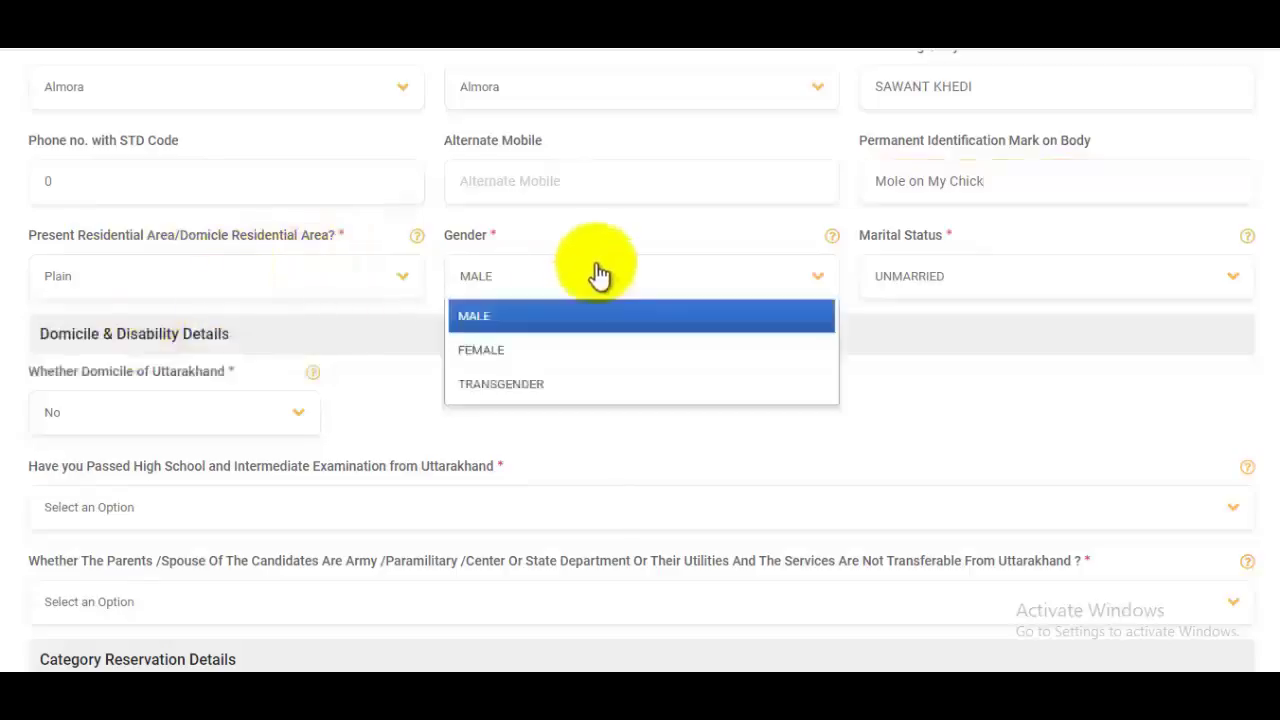
{"action": "left_click", "coordinate": [985, 265]}
{"action": "left_click", "coordinate": [955, 346]}
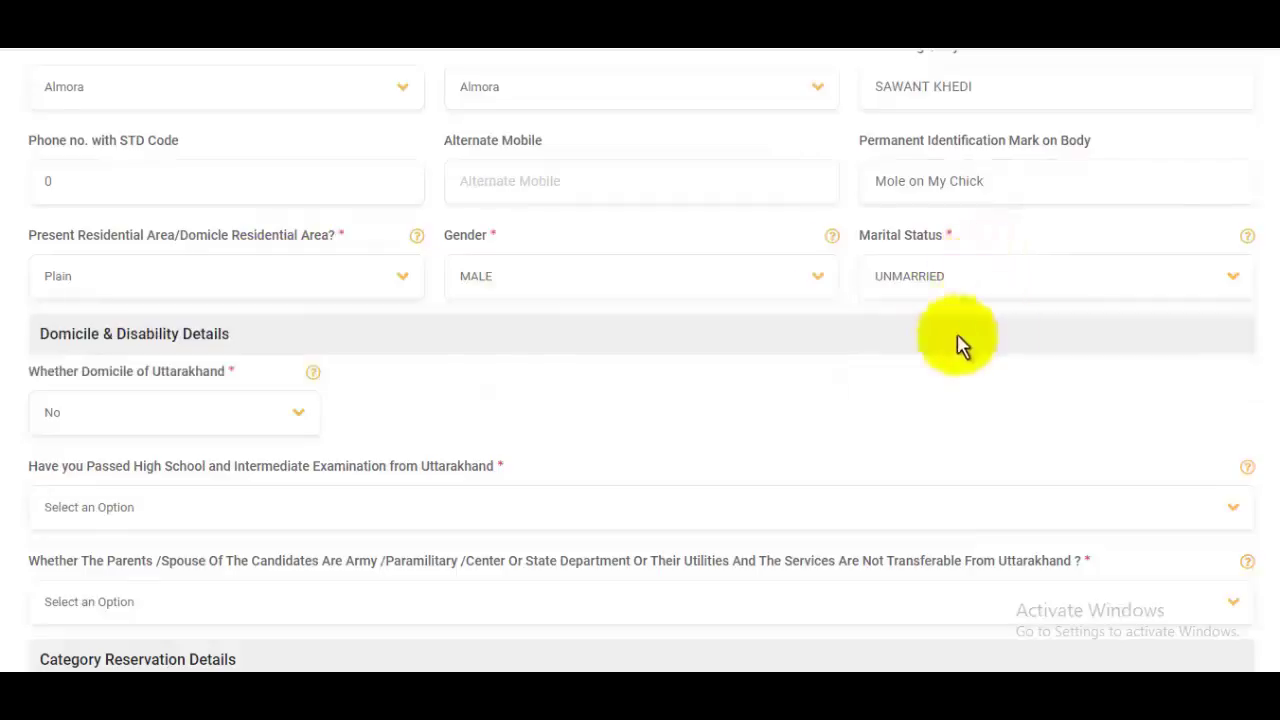
Step: Set Uttarakhand domicile to Yes, issuing district Almora, issuing date 10-02-2021
{"action": "scroll", "coordinate": [971, 274], "scroll_direction": "down", "scroll_amount": 1}
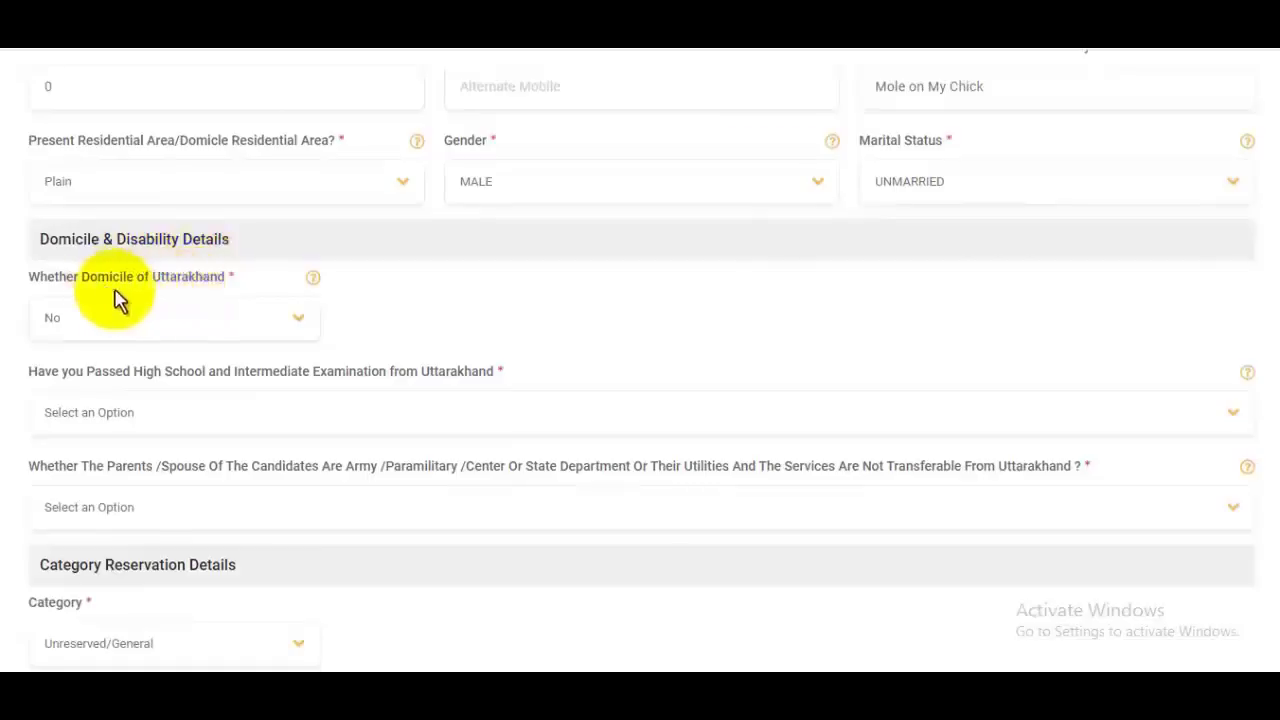
{"action": "left_click", "coordinate": [250, 330]}
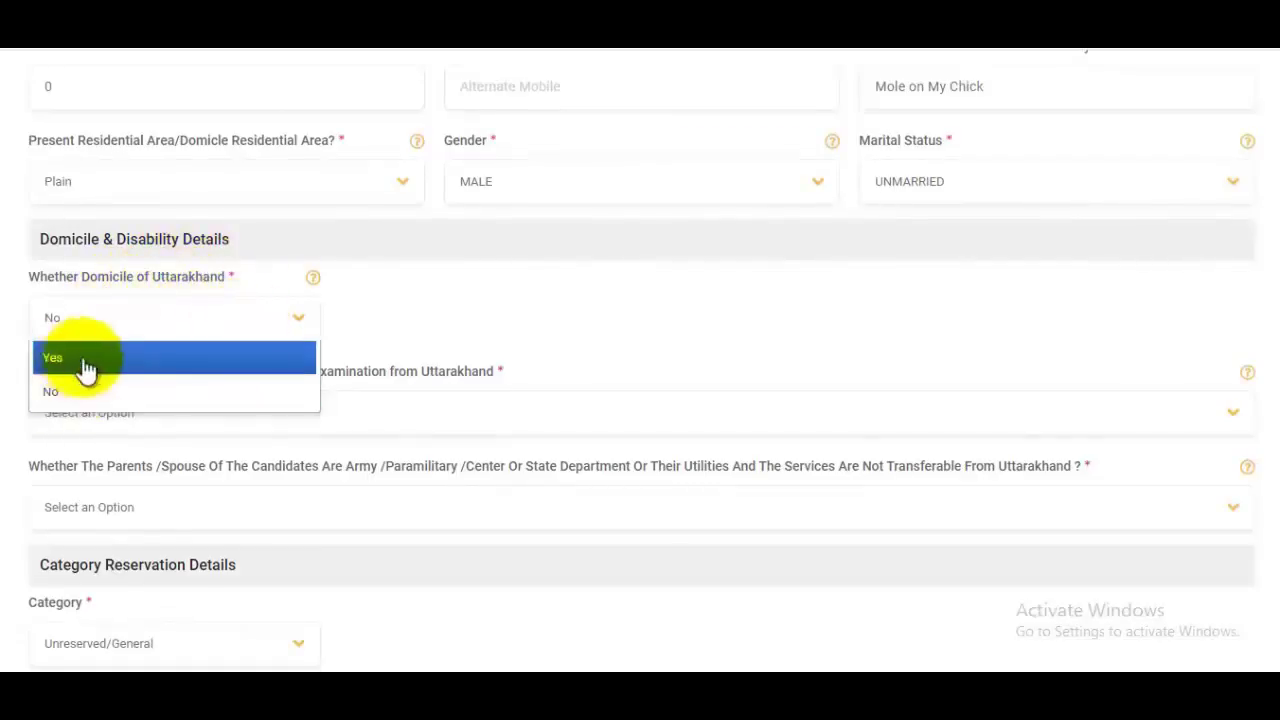
{"action": "key", "text": "Return"}
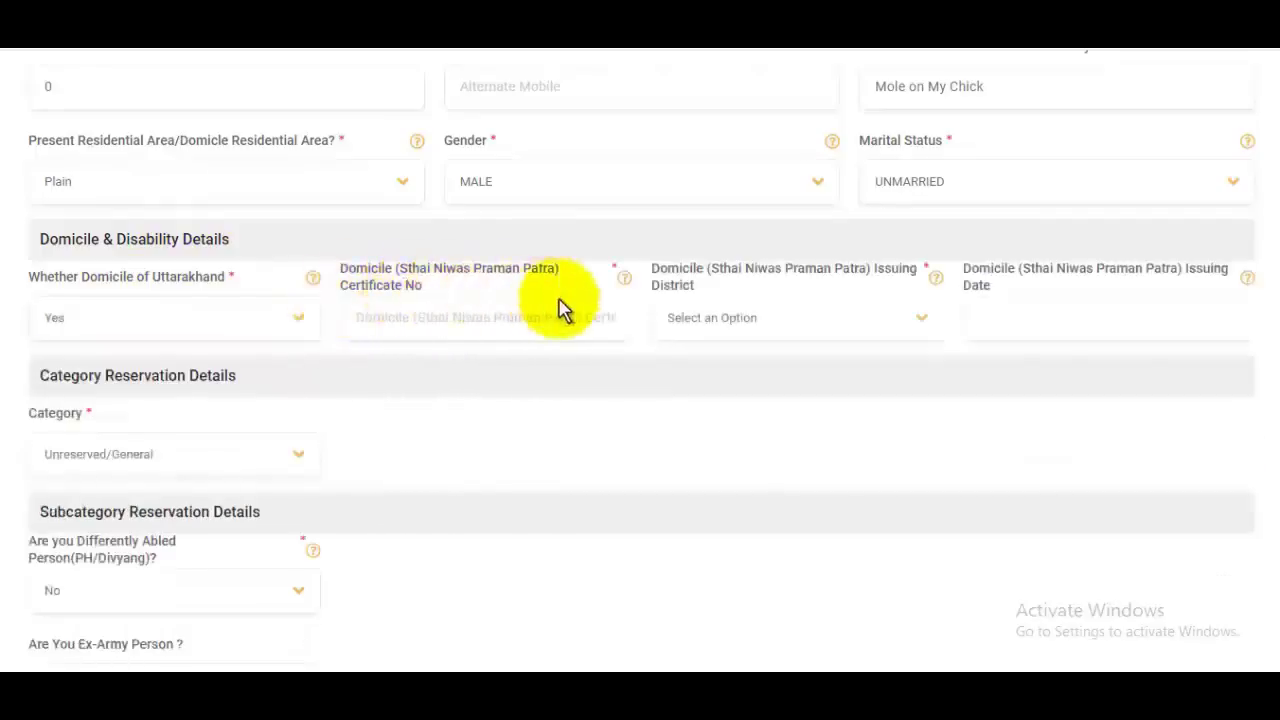
{"action": "left_click", "coordinate": [470, 318]}
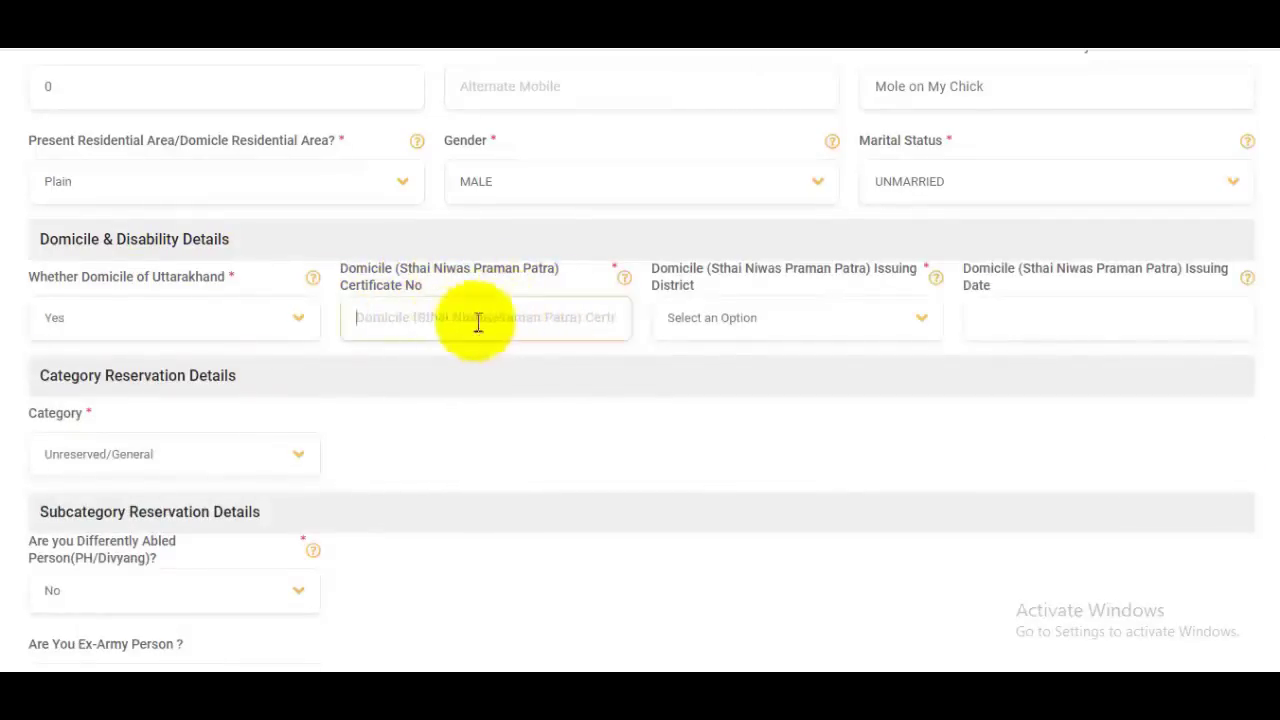
{"action": "left_click", "coordinate": [752, 318]}
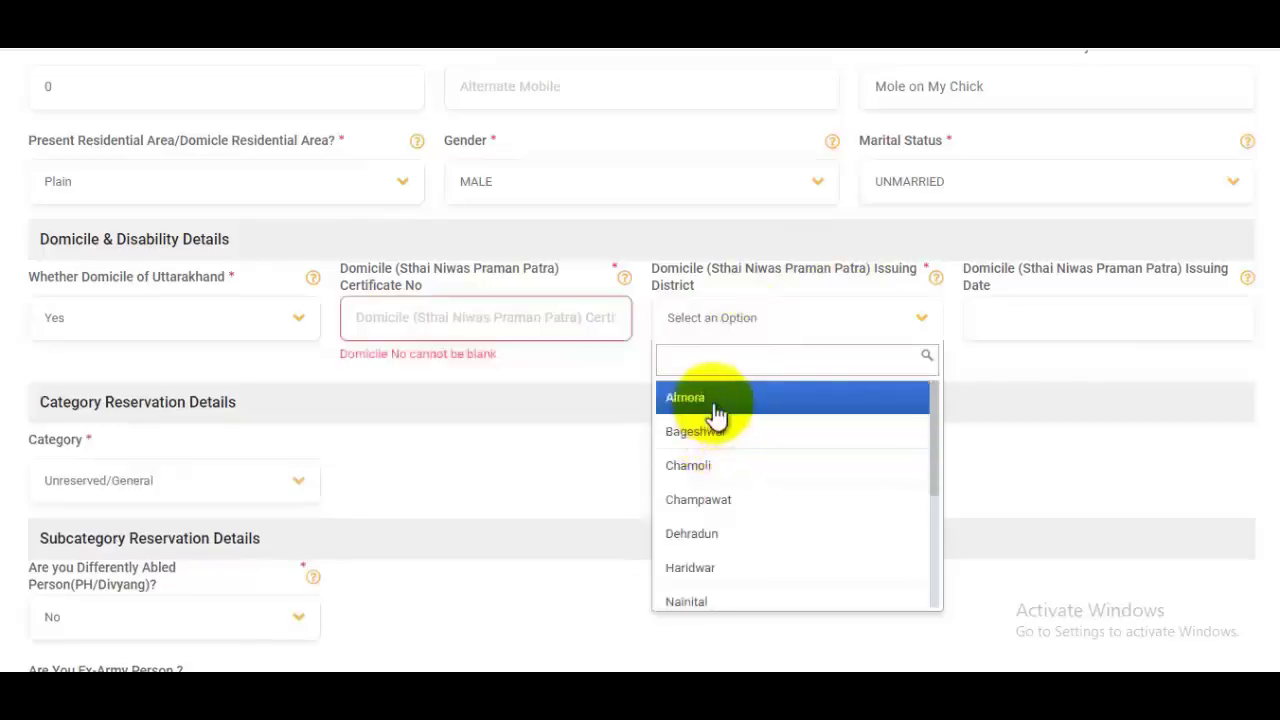
{"action": "left_click", "coordinate": [716, 400]}
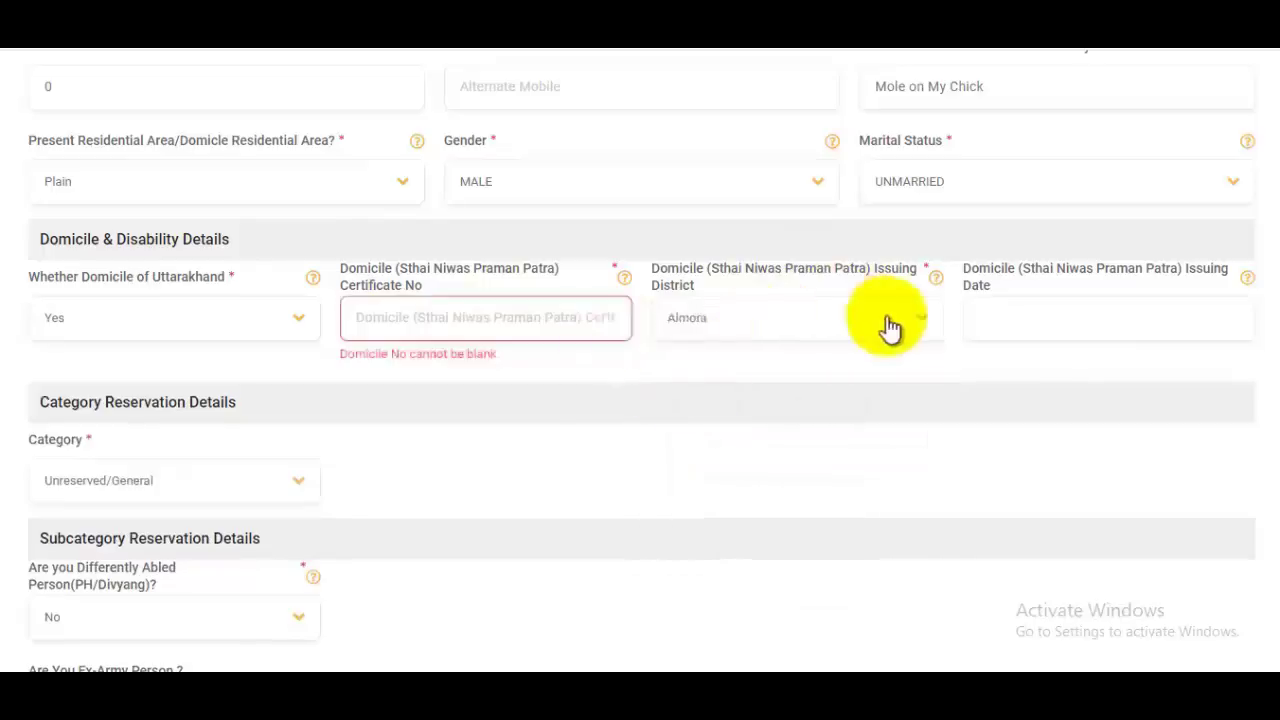
{"action": "left_click", "coordinate": [1052, 321]}
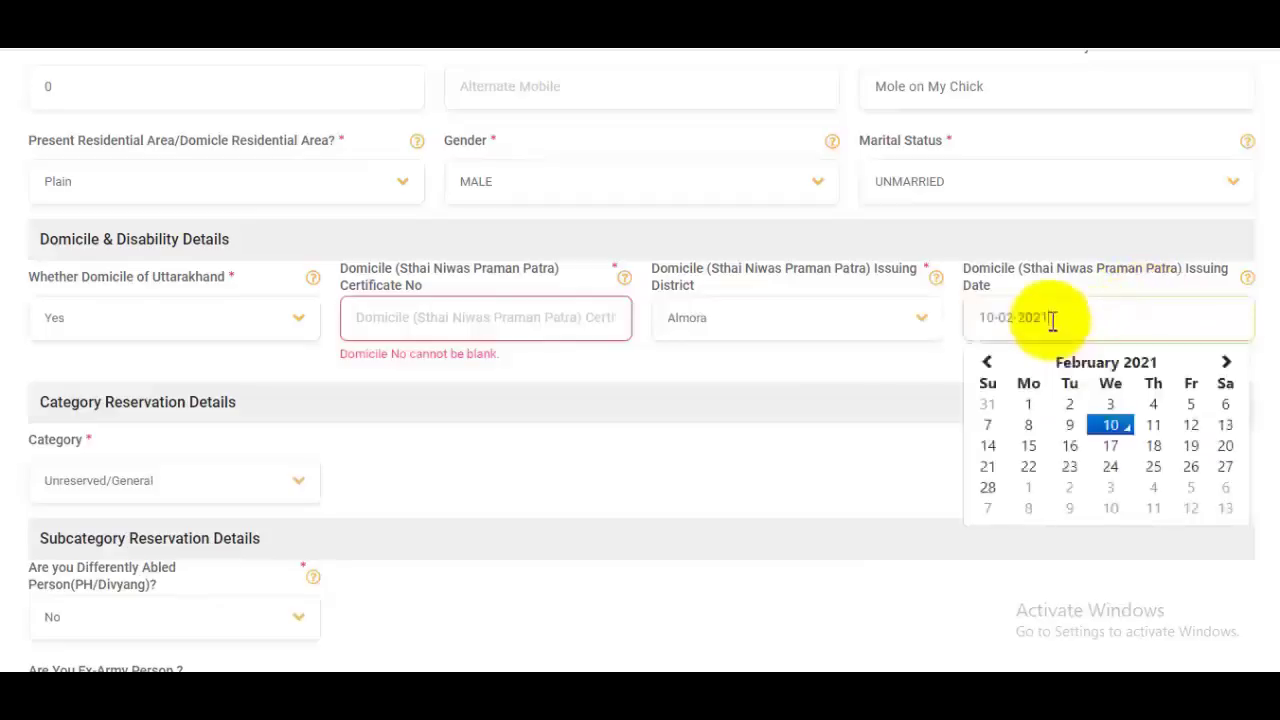
Step: Confirm marital status UNMARRIED and category Unreserved/General
{"action": "left_click", "coordinate": [1085, 178]}
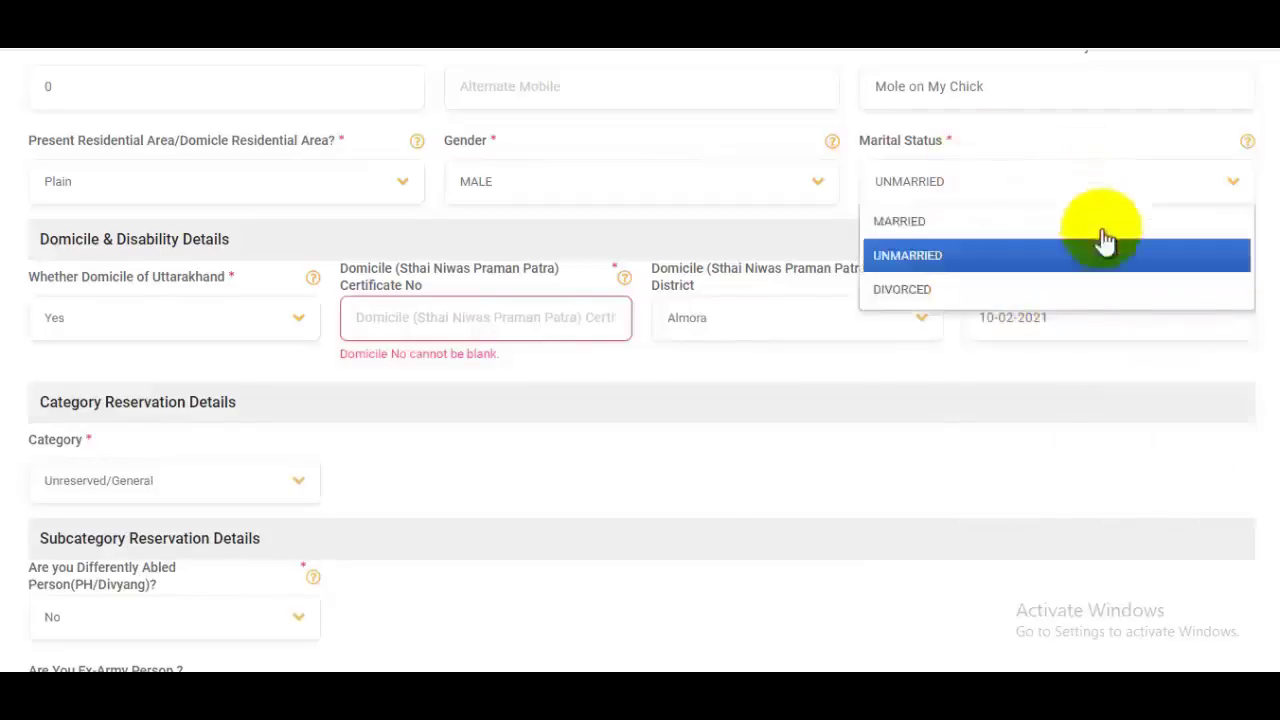
{"action": "left_click", "coordinate": [1015, 385]}
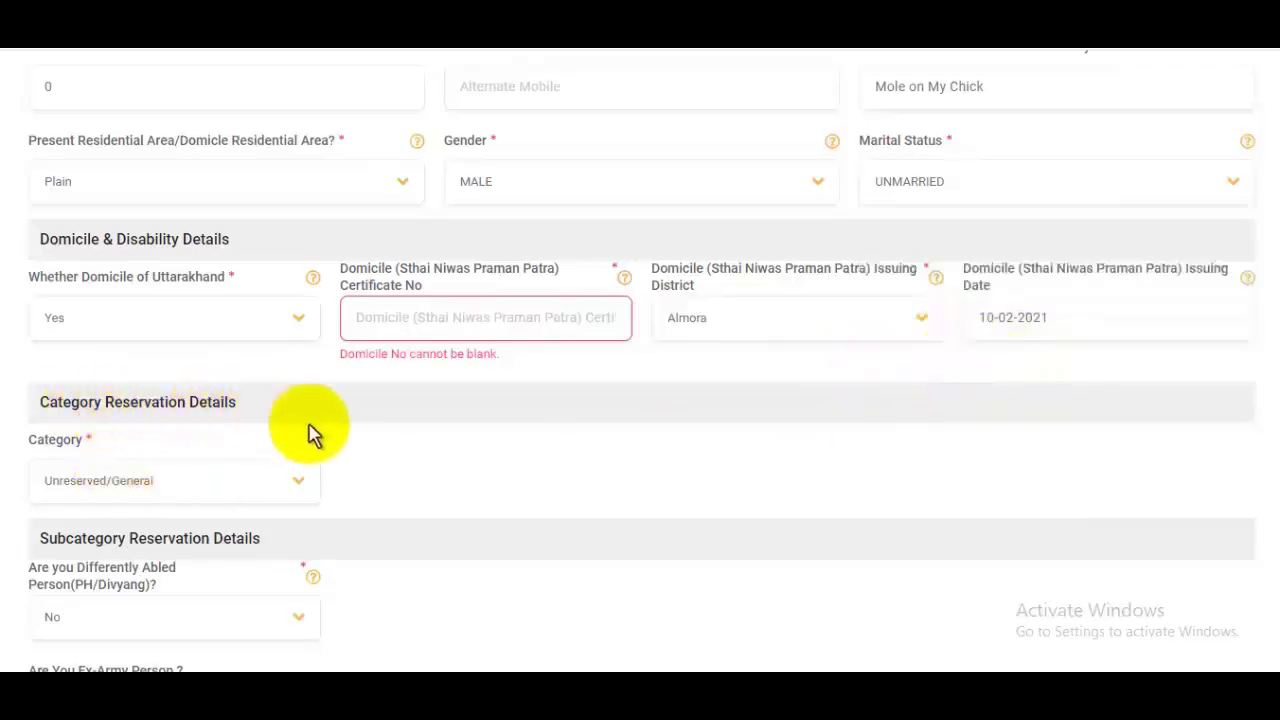
{"action": "left_click", "coordinate": [117, 488]}
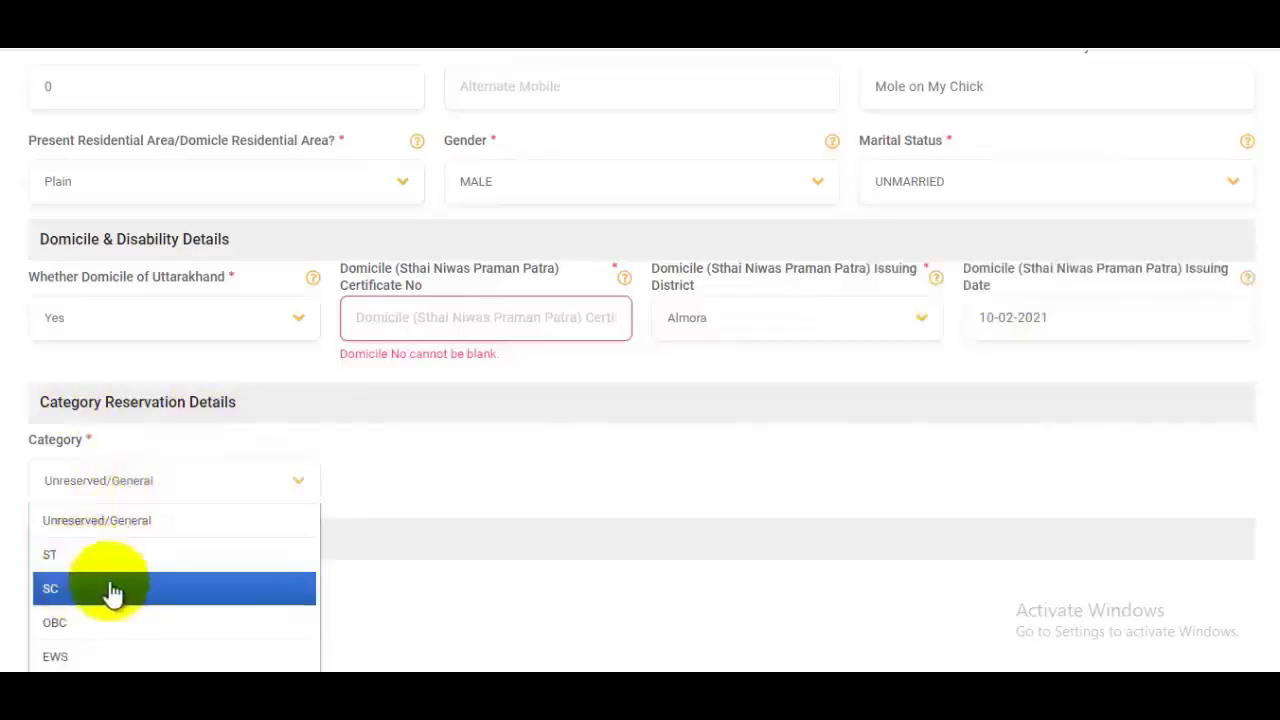
{"action": "left_click", "coordinate": [137, 533]}
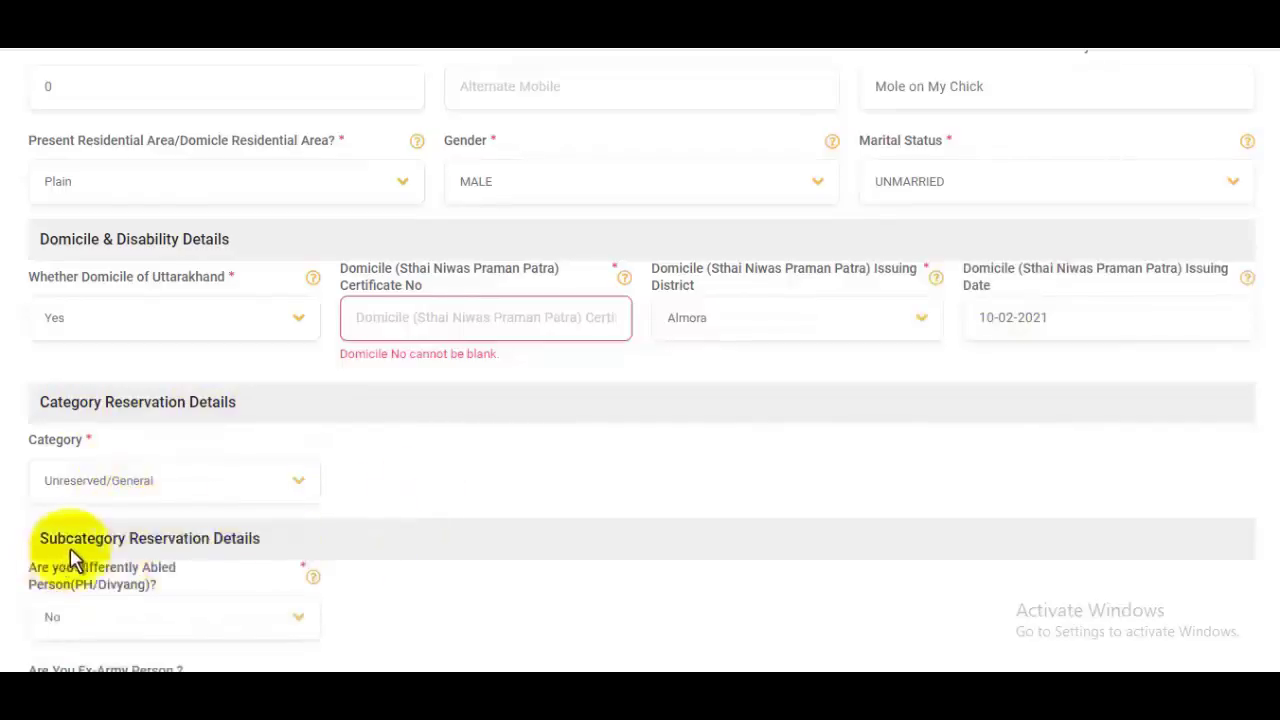
Step: Answer No to 'Are You Ex-Army Person?'
{"action": "scroll", "coordinate": [272, 533], "scroll_direction": "down", "scroll_amount": 1}
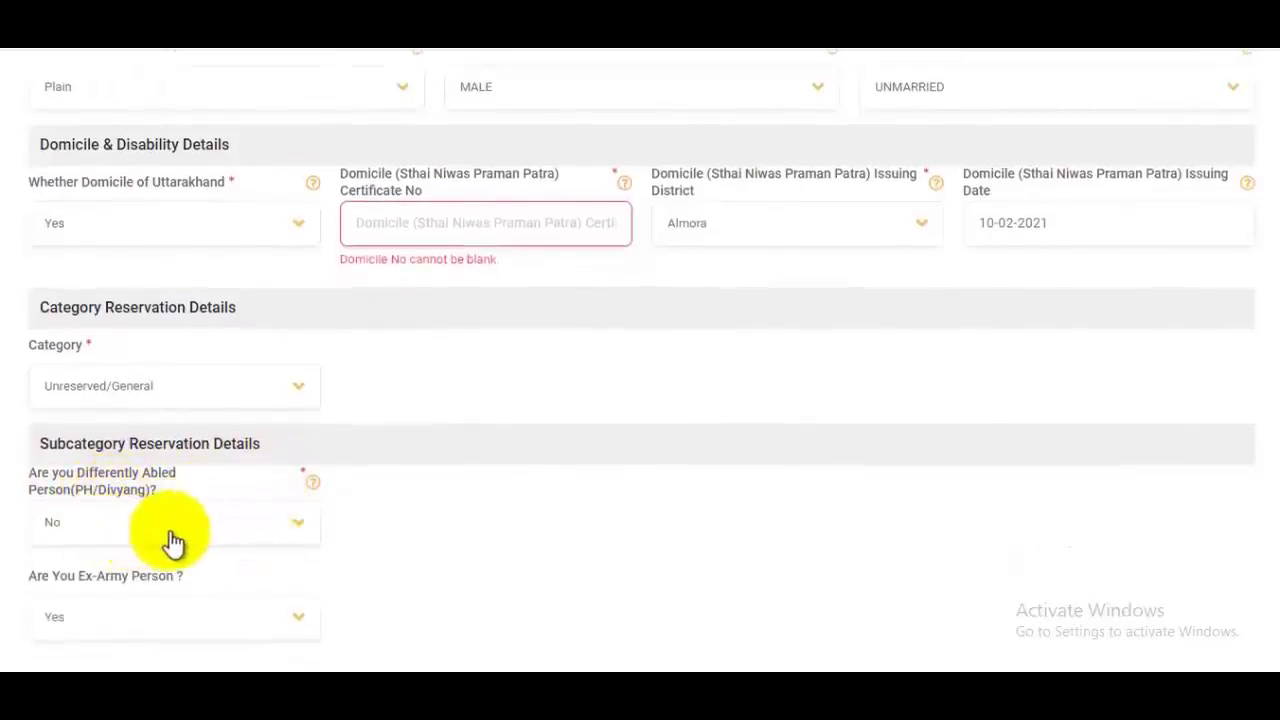
{"action": "scroll", "coordinate": [546, 451], "scroll_direction": "down", "scroll_amount": 1}
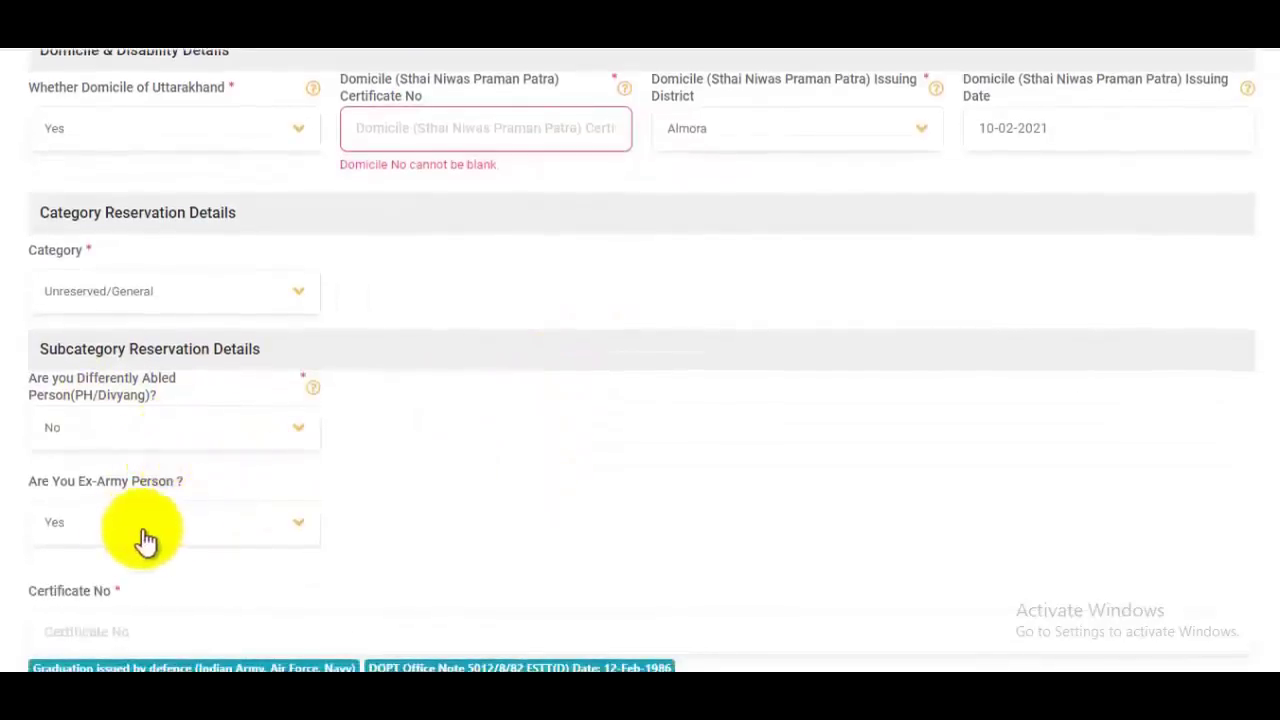
{"action": "scroll", "coordinate": [196, 430], "scroll_direction": "down", "scroll_amount": 1}
{"action": "left_click", "coordinate": [186, 425]}
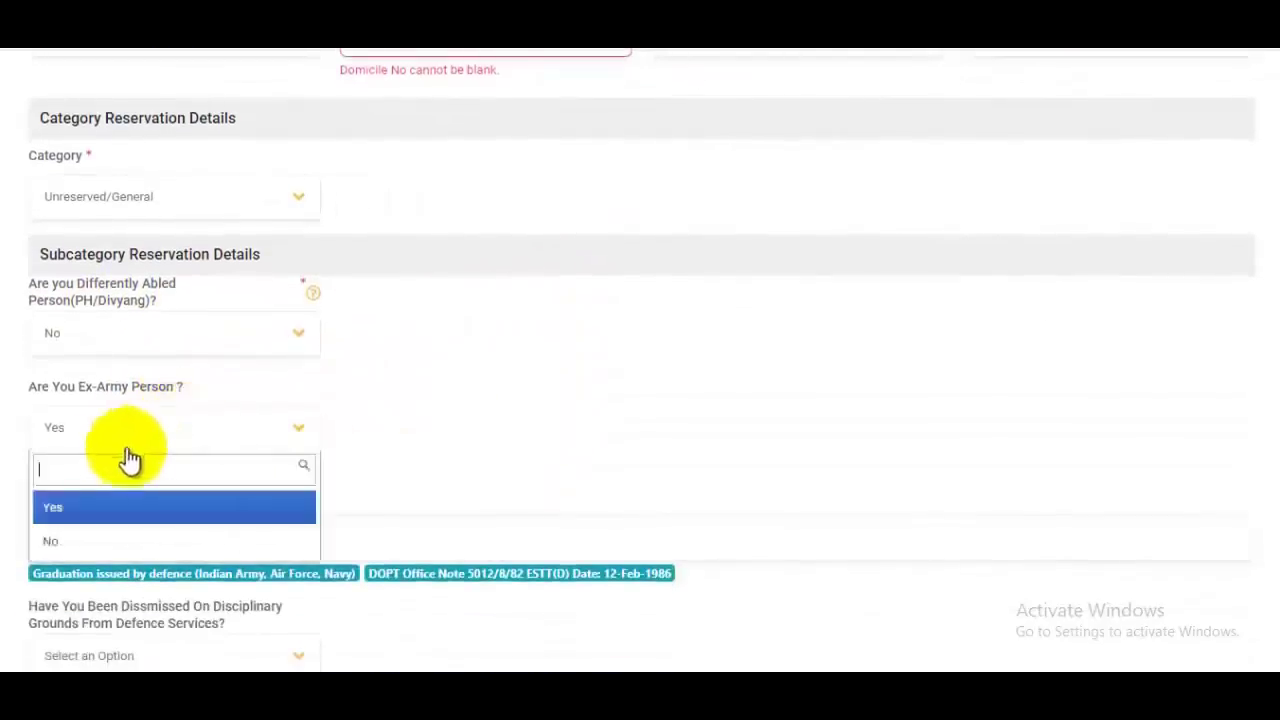
{"action": "left_click", "coordinate": [46, 540]}
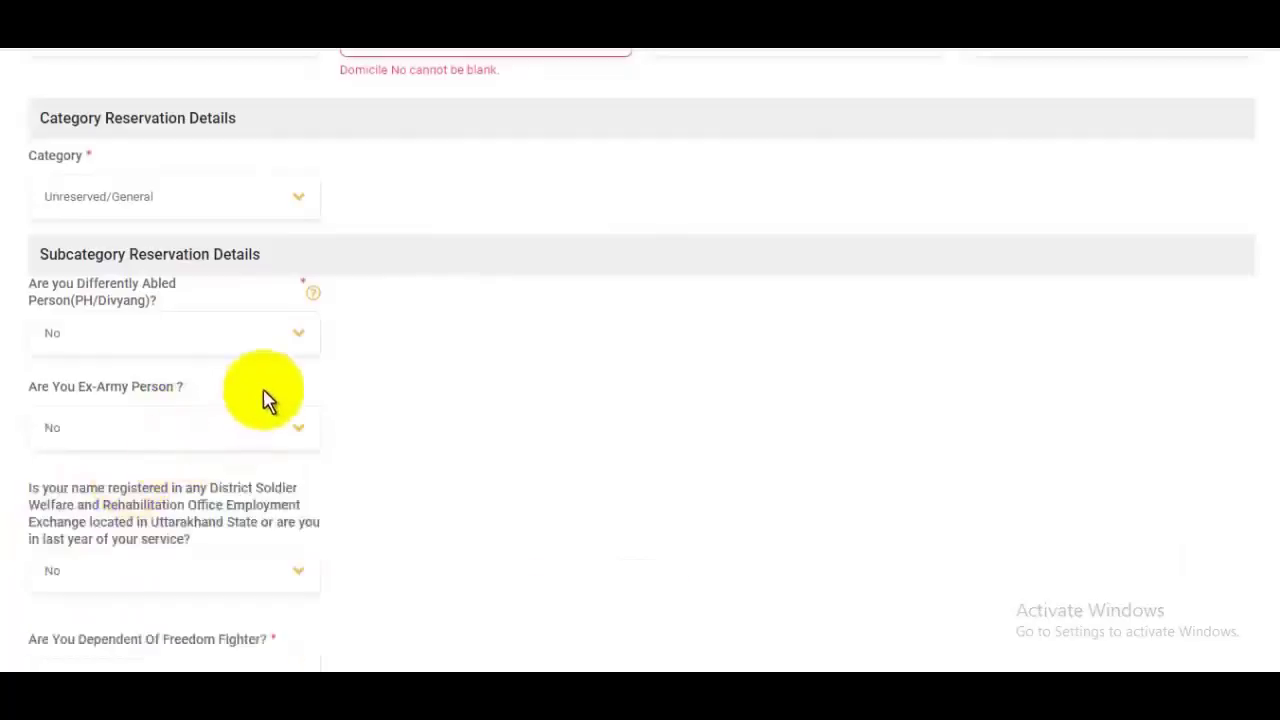
{"action": "scroll", "coordinate": [266, 400], "scroll_direction": "down", "scroll_amount": 2}
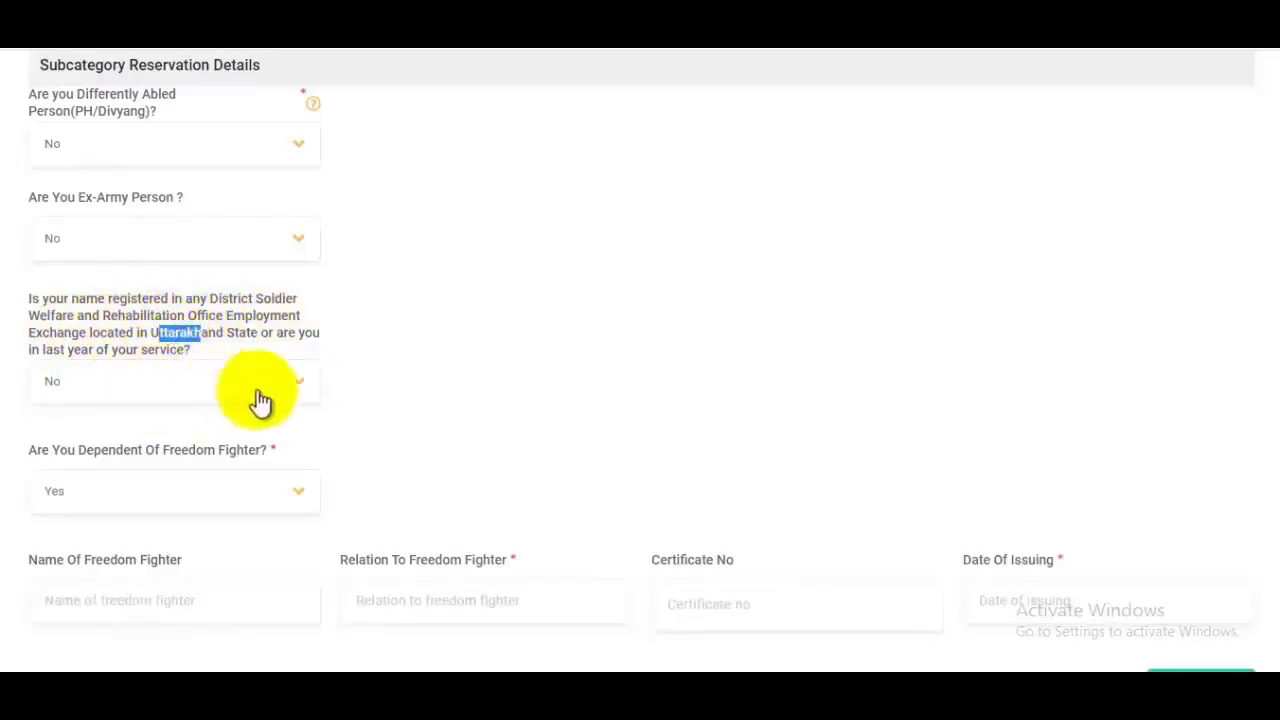
{"action": "left_click", "coordinate": [360, 371]}
{"action": "scroll", "coordinate": [226, 366], "scroll_direction": "down", "scroll_amount": 2}
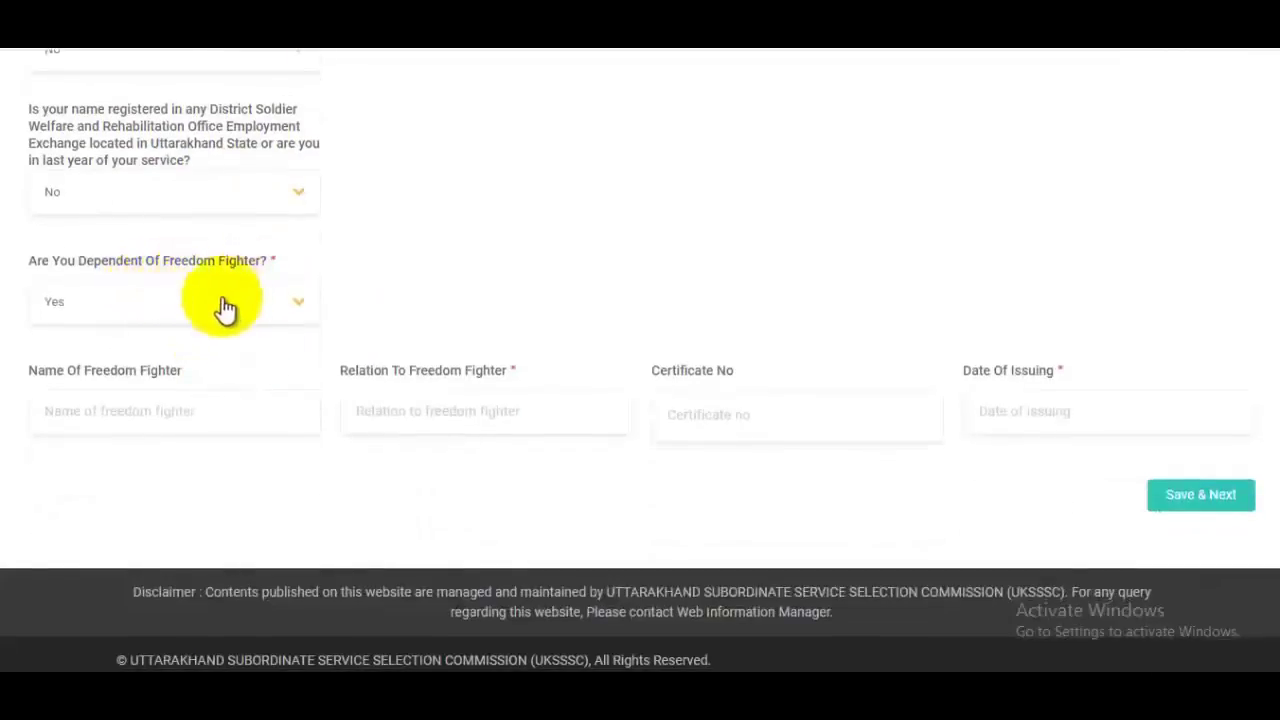
Step: Answer No to 'Are You Dependent Of Freedom Fighter?'
{"action": "left_click", "coordinate": [188, 308]}
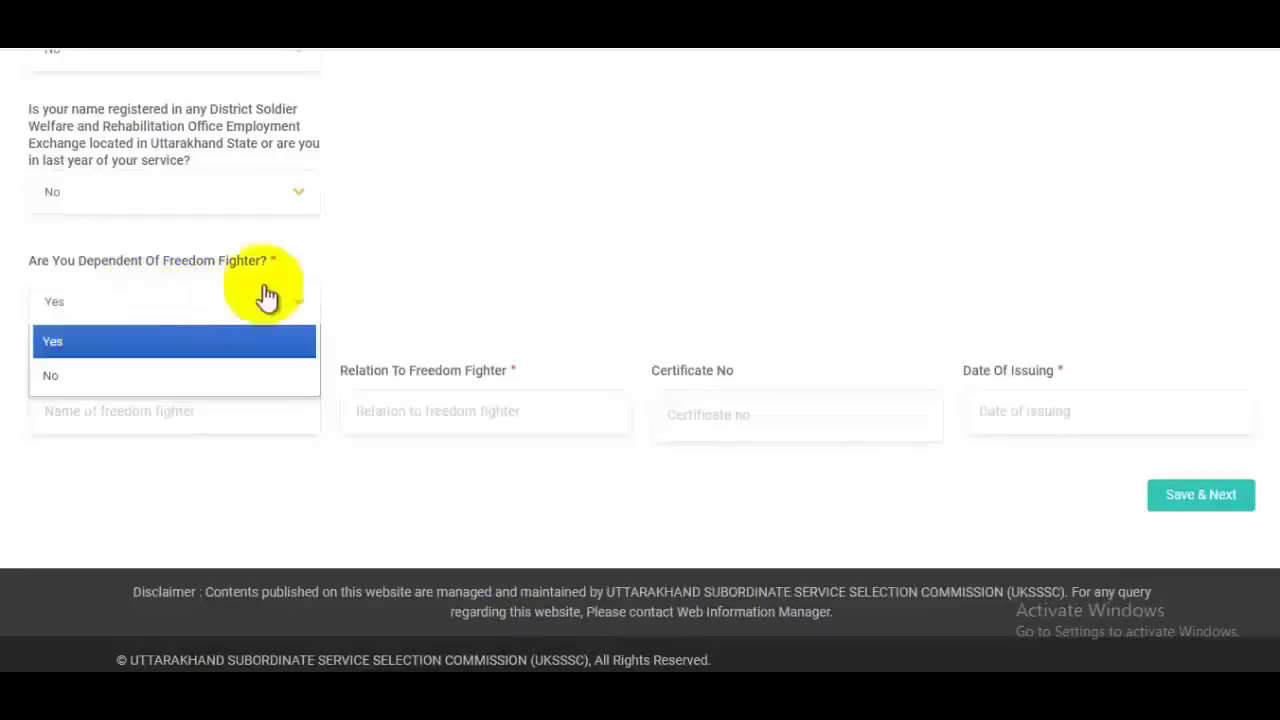
{"action": "left_click", "coordinate": [363, 277]}
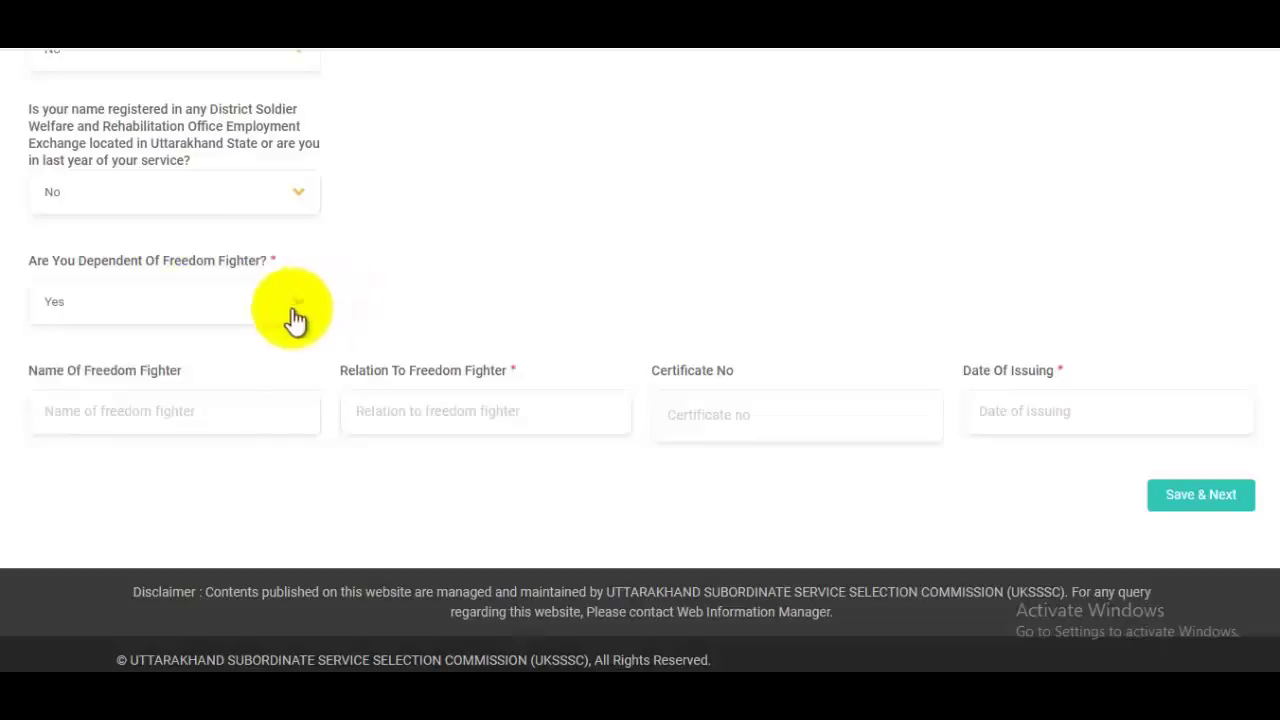
{"action": "left_click", "coordinate": [166, 316]}
{"action": "left_click", "coordinate": [539, 294]}
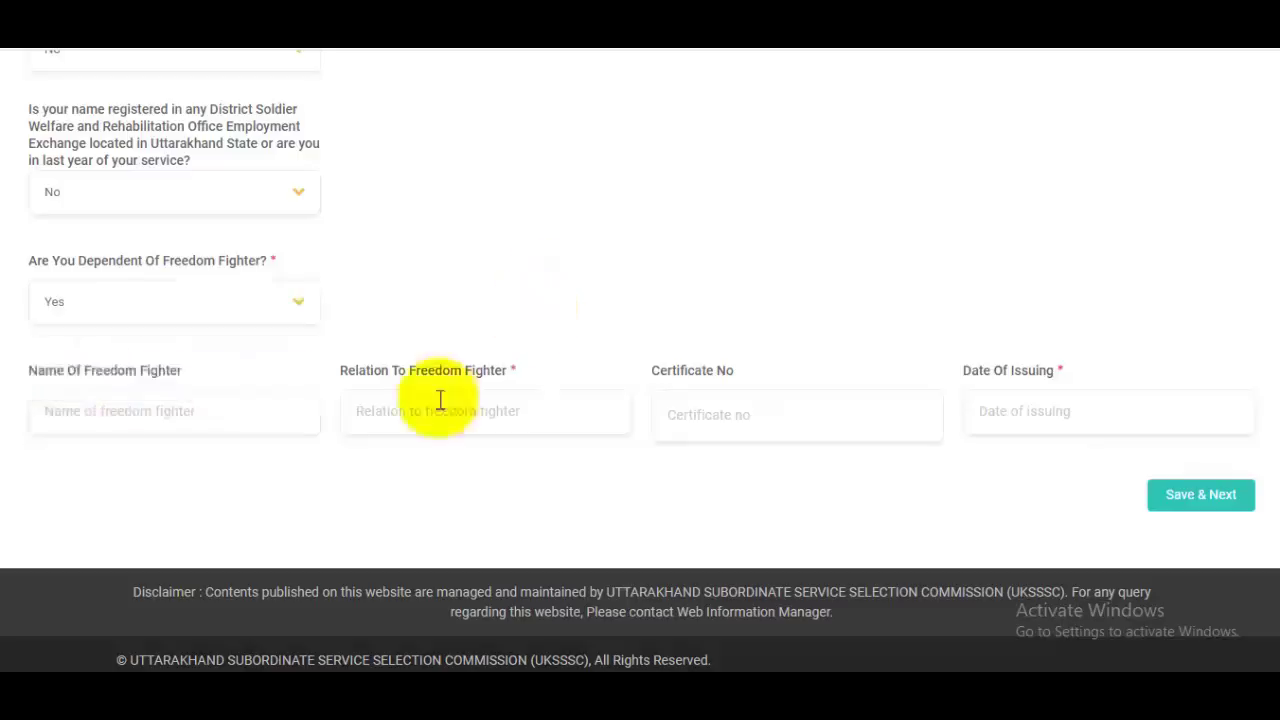
{"action": "left_click", "coordinate": [185, 303]}
{"action": "left_click", "coordinate": [71, 377]}
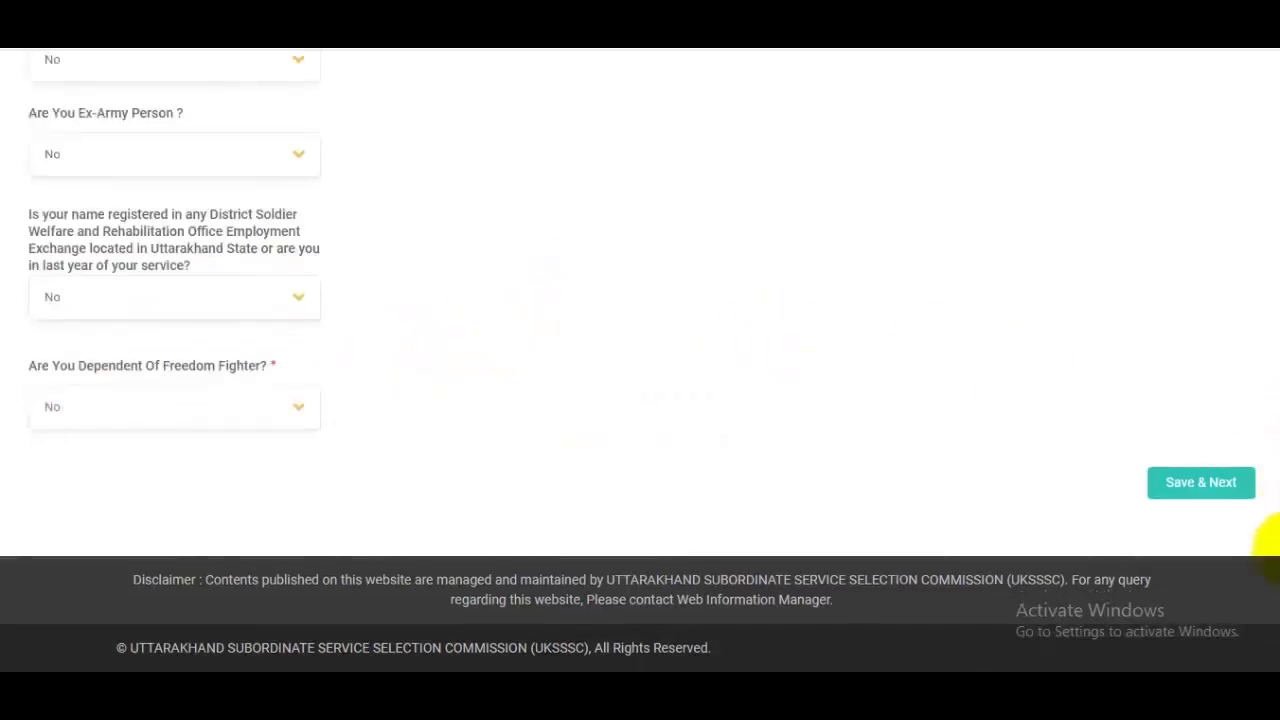
{"action": "scroll", "coordinate": [1270, 500], "scroll_direction": "up", "scroll_amount": 4}
{"action": "scroll", "coordinate": [1268, 452], "scroll_direction": "up", "scroll_amount": 1}
{"action": "scroll", "coordinate": [1262, 490], "scroll_direction": "down", "scroll_amount": 4}
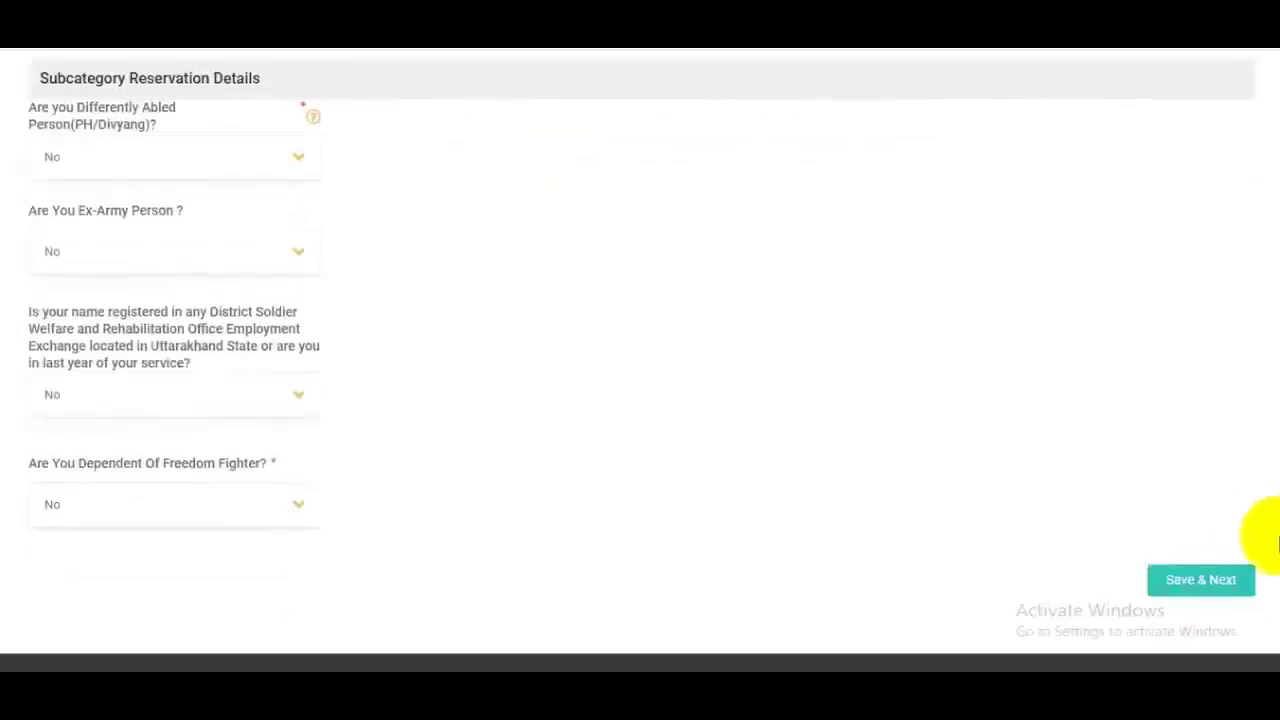
Step: Save the personal information and continue to the Address Details form
{"action": "left_click", "coordinate": [1222, 600]}
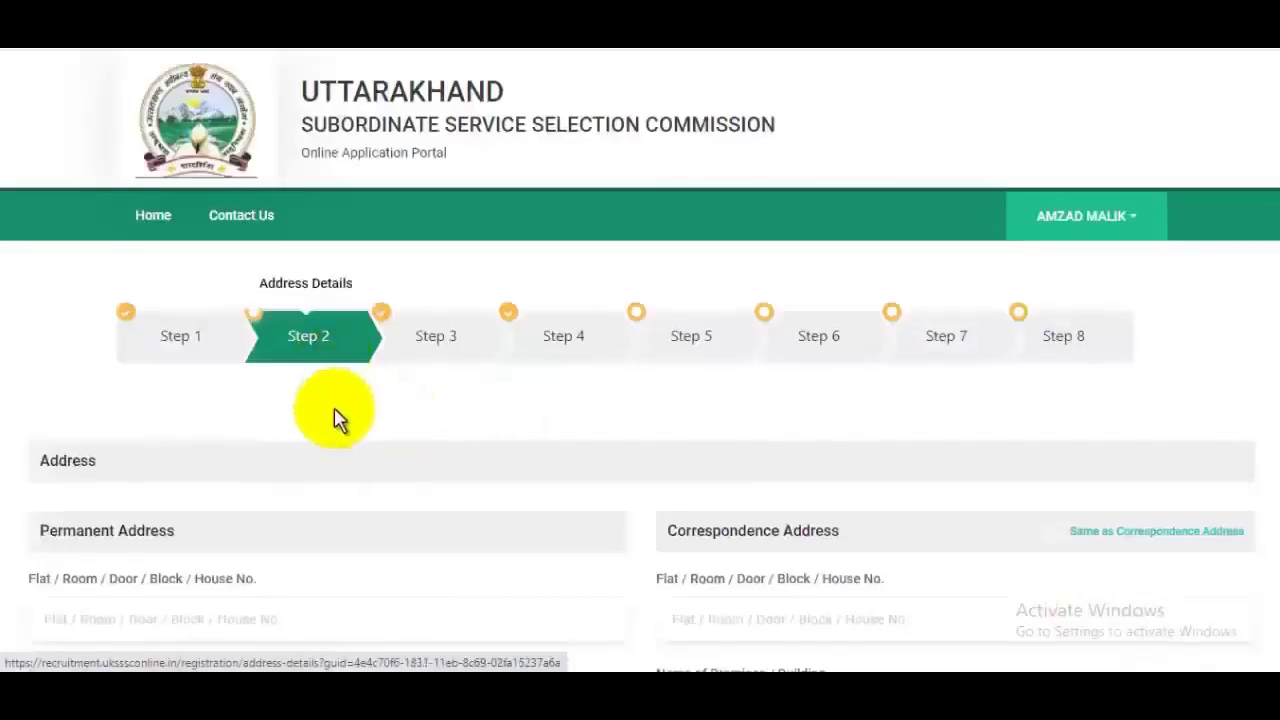
{"action": "scroll", "coordinate": [334, 420], "scroll_direction": "down", "scroll_amount": 3}
{"action": "left_click_drag", "start_coordinate": [62, 249], "coordinate": [185, 257]}
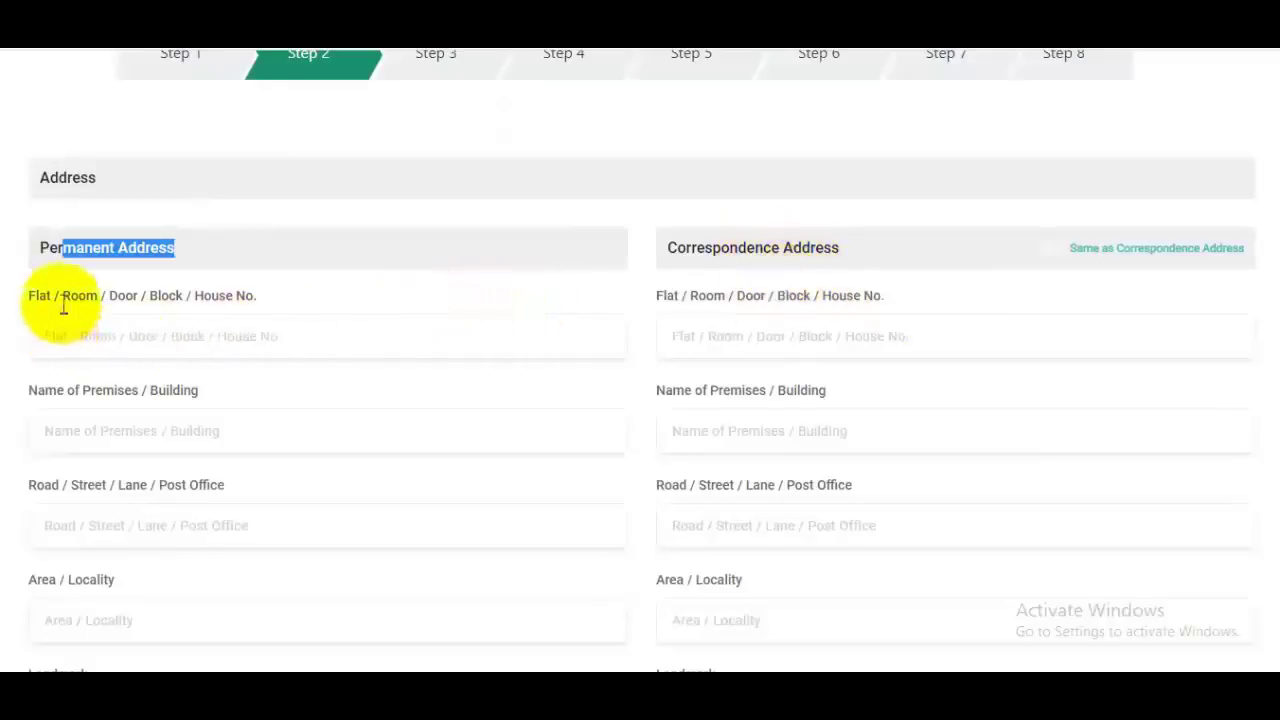
Step: Fill in the permanent address's house number, building, street and landmark
{"action": "left_click", "coordinate": [250, 335]}
{"action": "scroll", "coordinate": [329, 331], "scroll_direction": "down", "scroll_amount": 1}
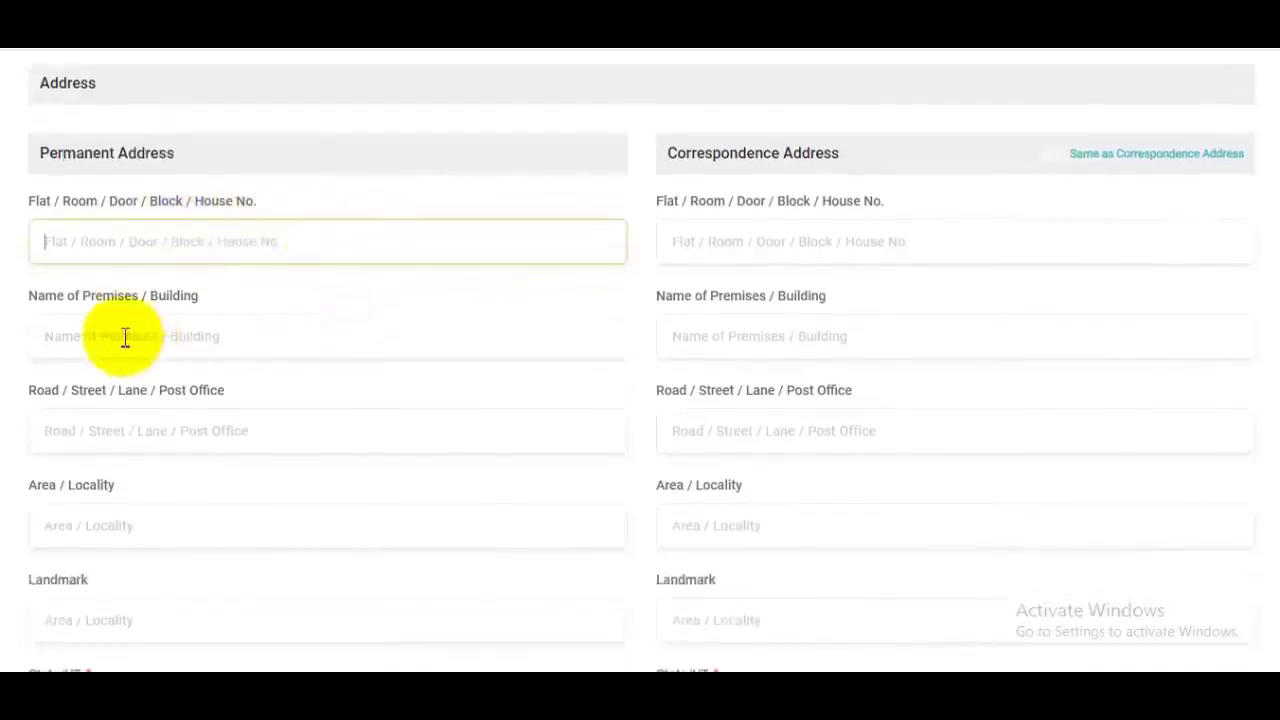
{"action": "left_click", "coordinate": [150, 334]}
{"action": "scroll", "coordinate": [289, 331], "scroll_direction": "down", "scroll_amount": 1}
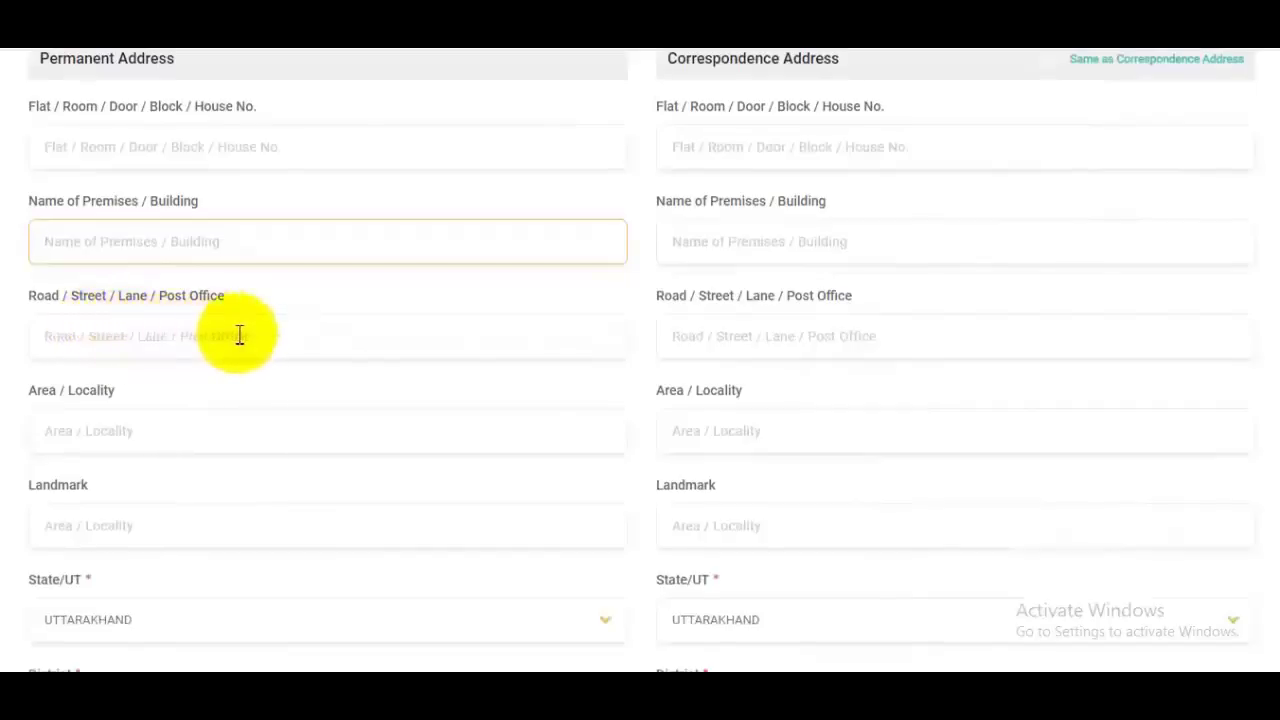
{"action": "left_click", "coordinate": [237, 334]}
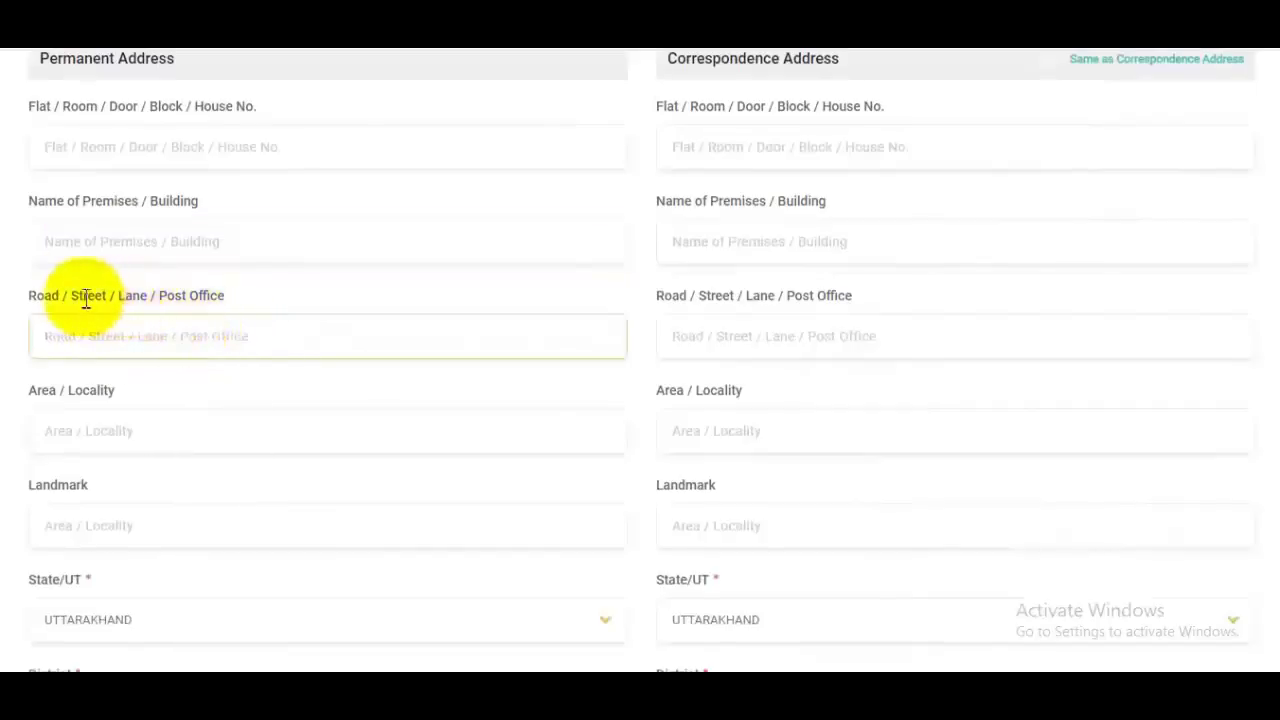
{"action": "left_click_drag", "start_coordinate": [86, 299], "coordinate": [200, 300]}
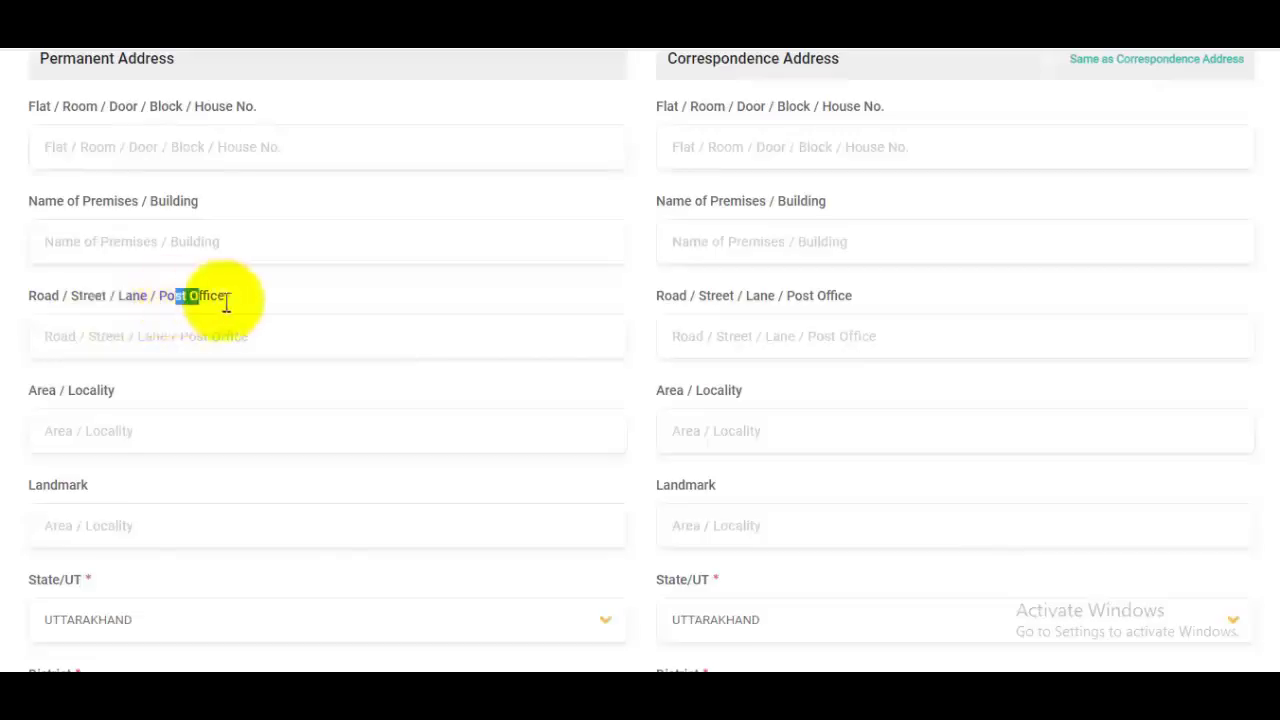
{"action": "left_click", "coordinate": [184, 331]}
{"action": "scroll", "coordinate": [103, 429], "scroll_direction": "up", "scroll_amount": 1}
{"action": "scroll", "coordinate": [106, 437], "scroll_direction": "down", "scroll_amount": 3}
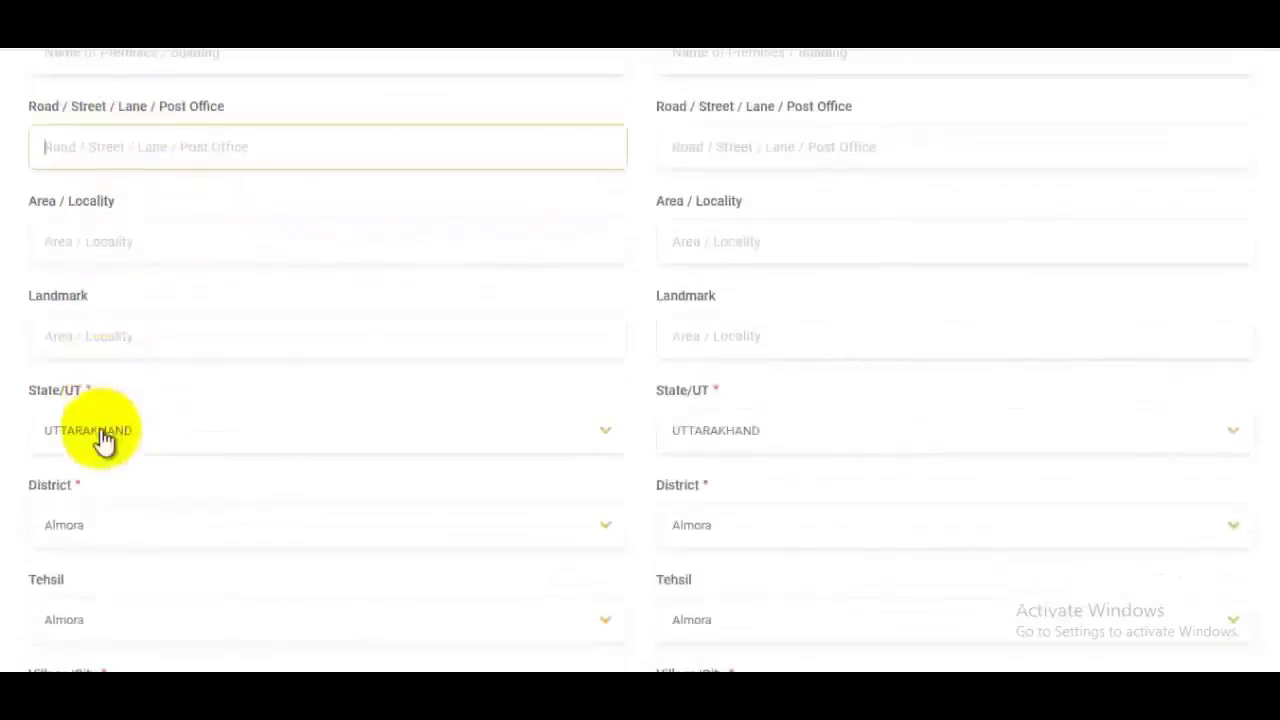
{"action": "left_click", "coordinate": [110, 334]}
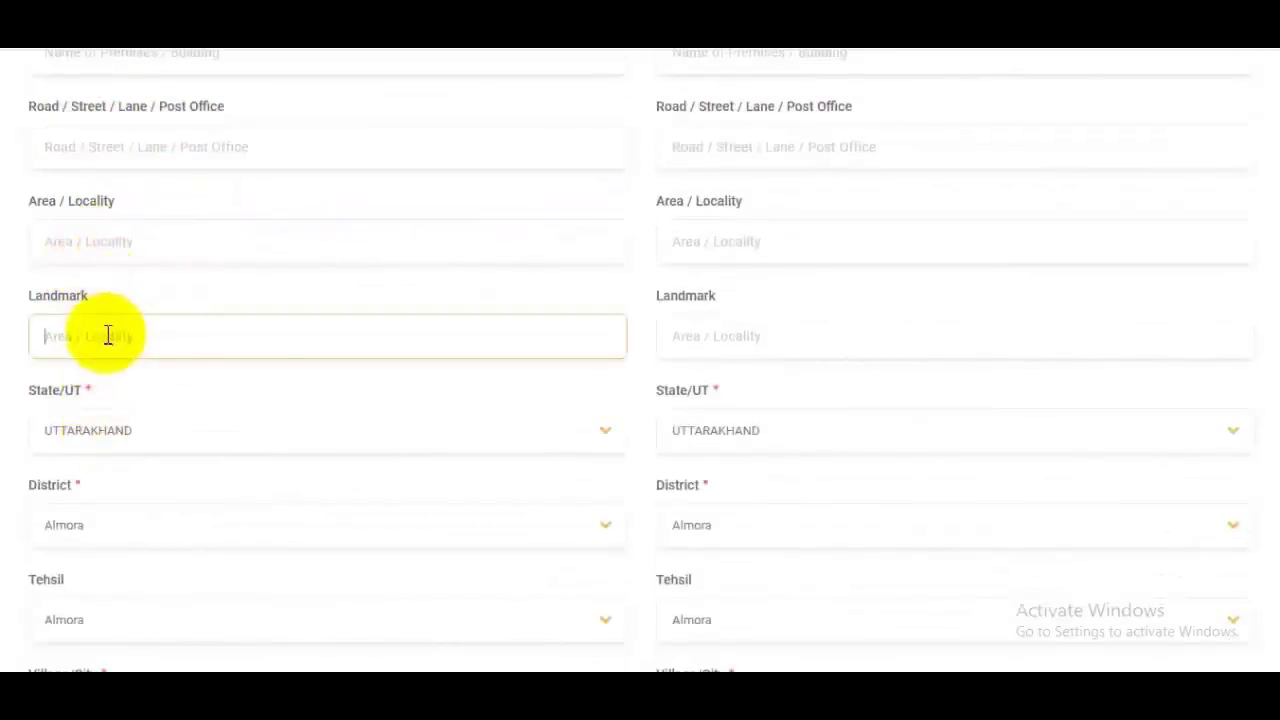
Step: Keep state UTTARAKHAND and fill the permanent tehsil, village or city, and PIN
{"action": "left_click", "coordinate": [166, 440]}
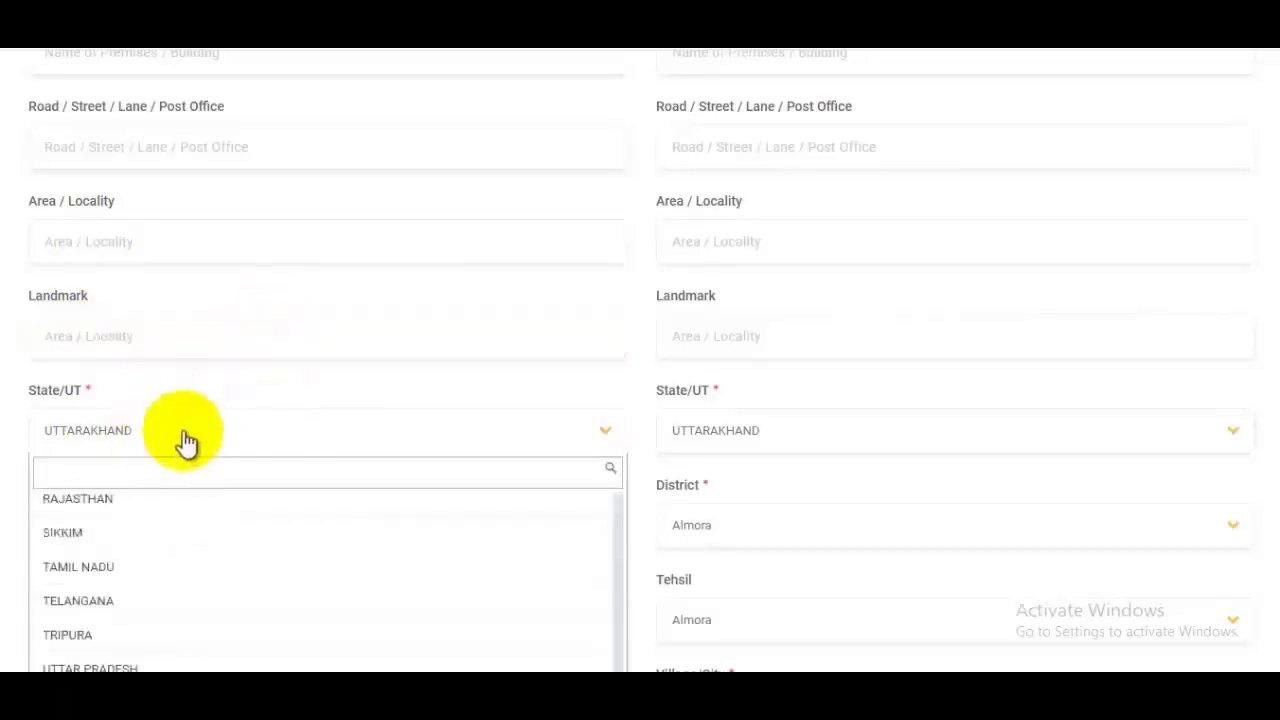
{"action": "left_click", "coordinate": [478, 356]}
{"action": "scroll", "coordinate": [478, 358], "scroll_direction": "down", "scroll_amount": 2}
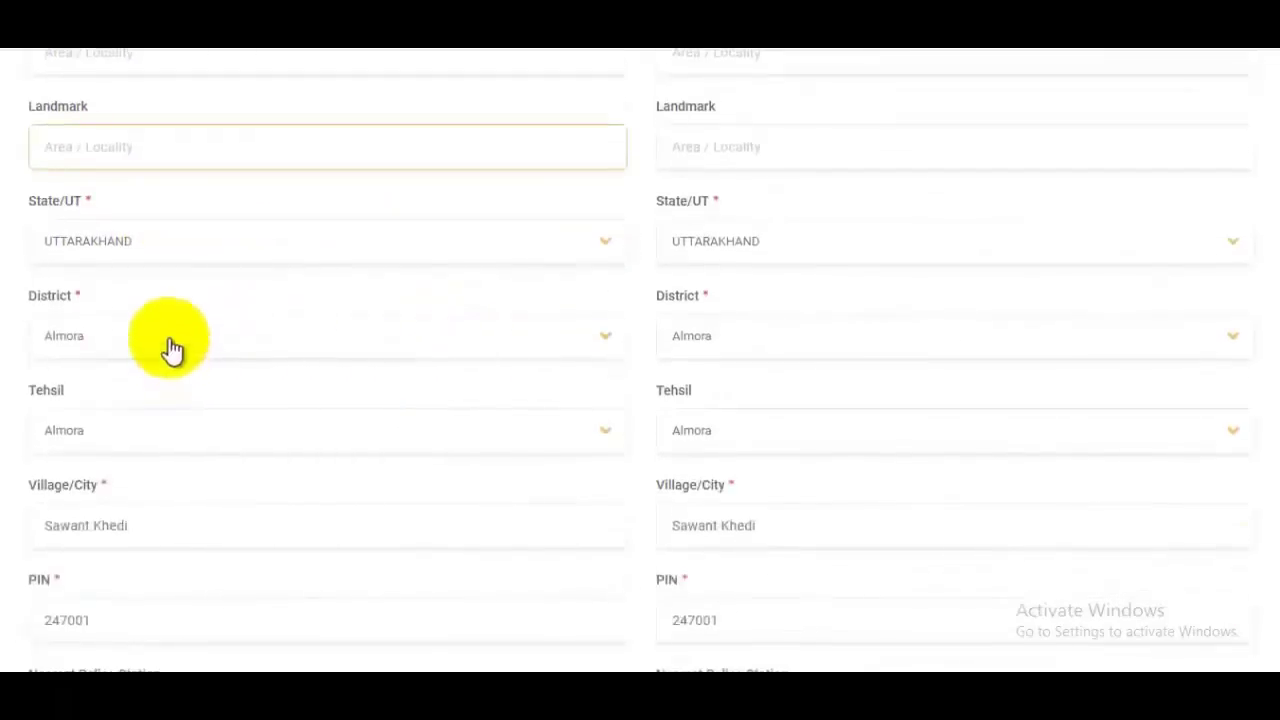
{"action": "left_click", "coordinate": [132, 436]}
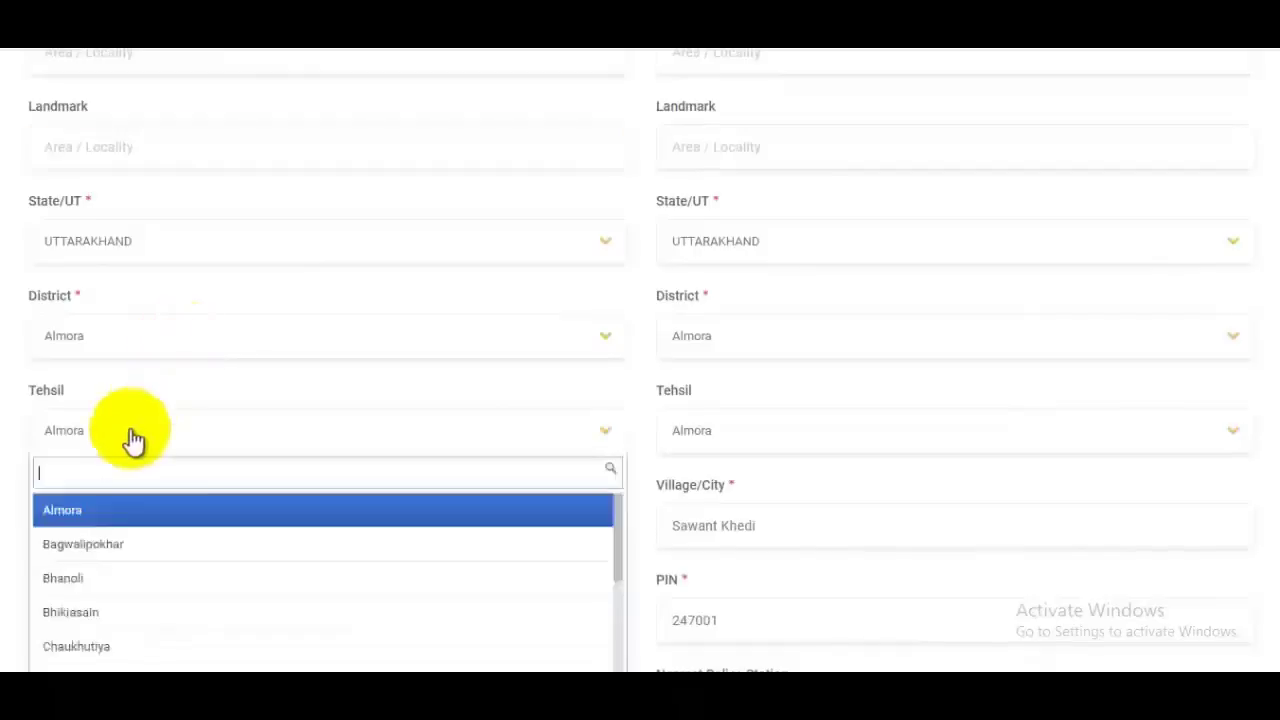
{"action": "scroll", "coordinate": [306, 376], "scroll_direction": "down", "scroll_amount": 1}
{"action": "scroll", "coordinate": [305, 375], "scroll_direction": "down", "scroll_amount": 1}
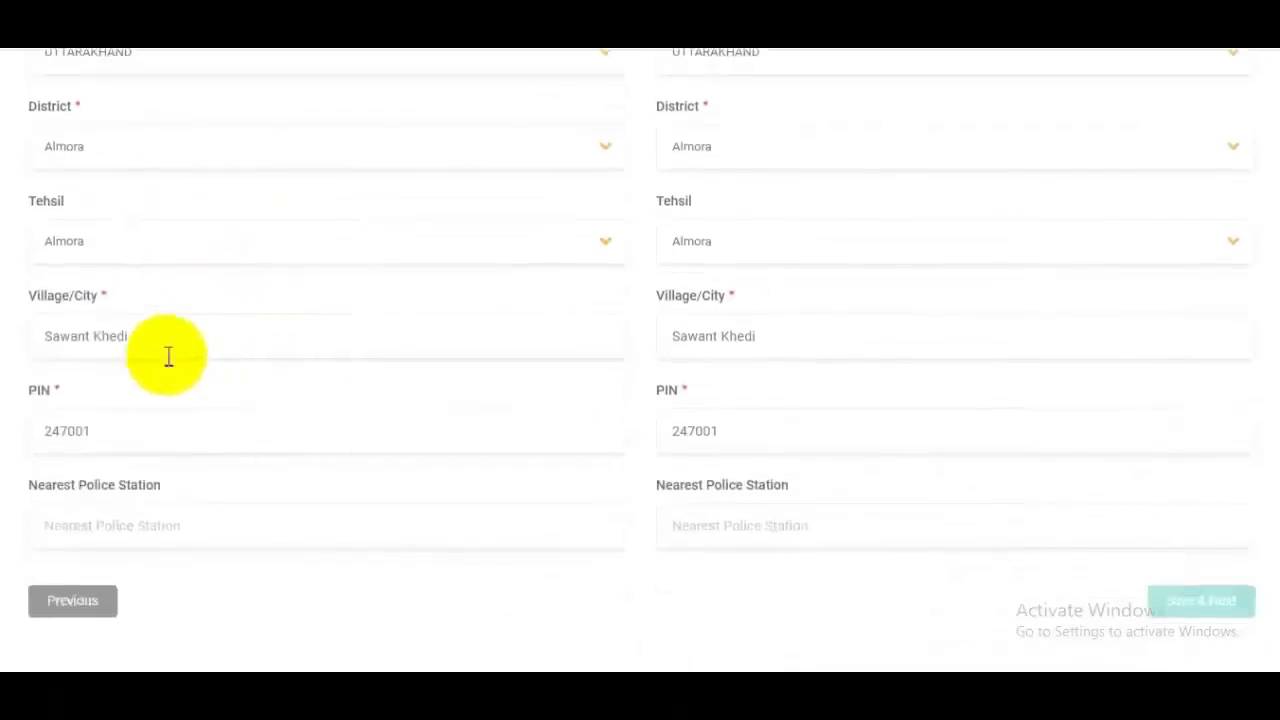
{"action": "left_click", "coordinate": [151, 335]}
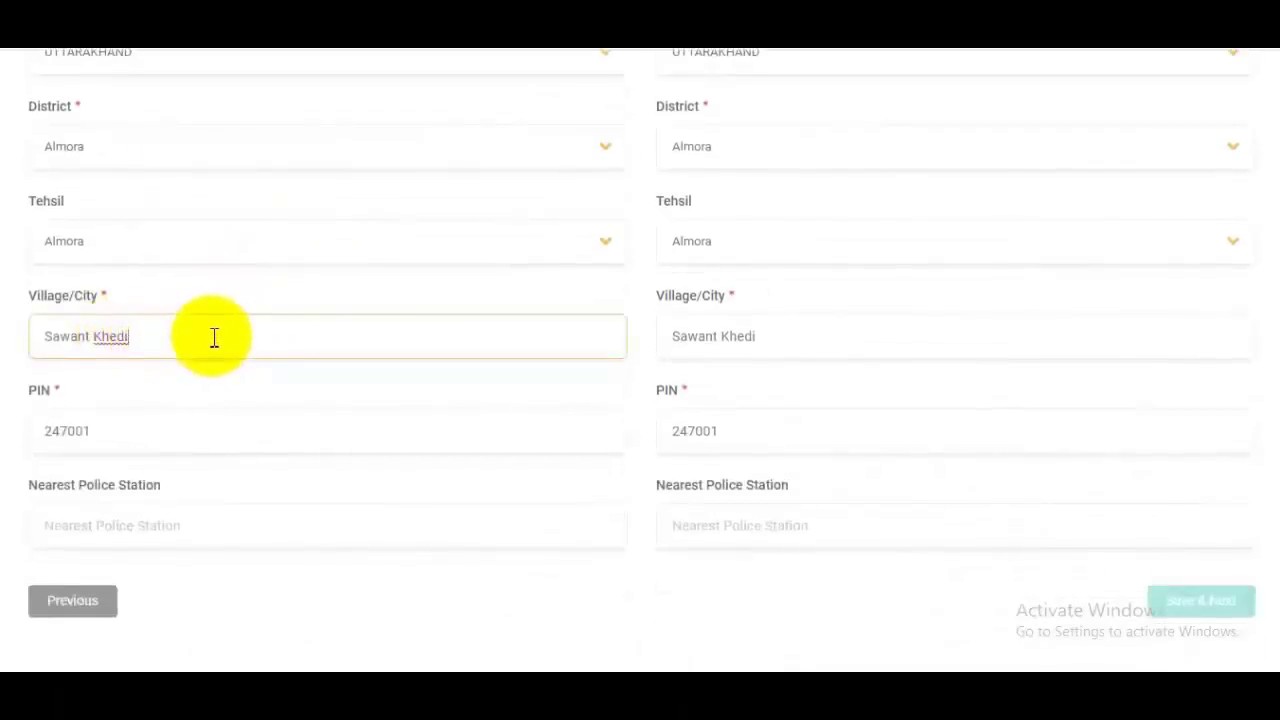
{"action": "left_click", "coordinate": [155, 424]}
Step: Enter Tapri as the nearest police station
{"action": "left_click", "coordinate": [137, 525]}
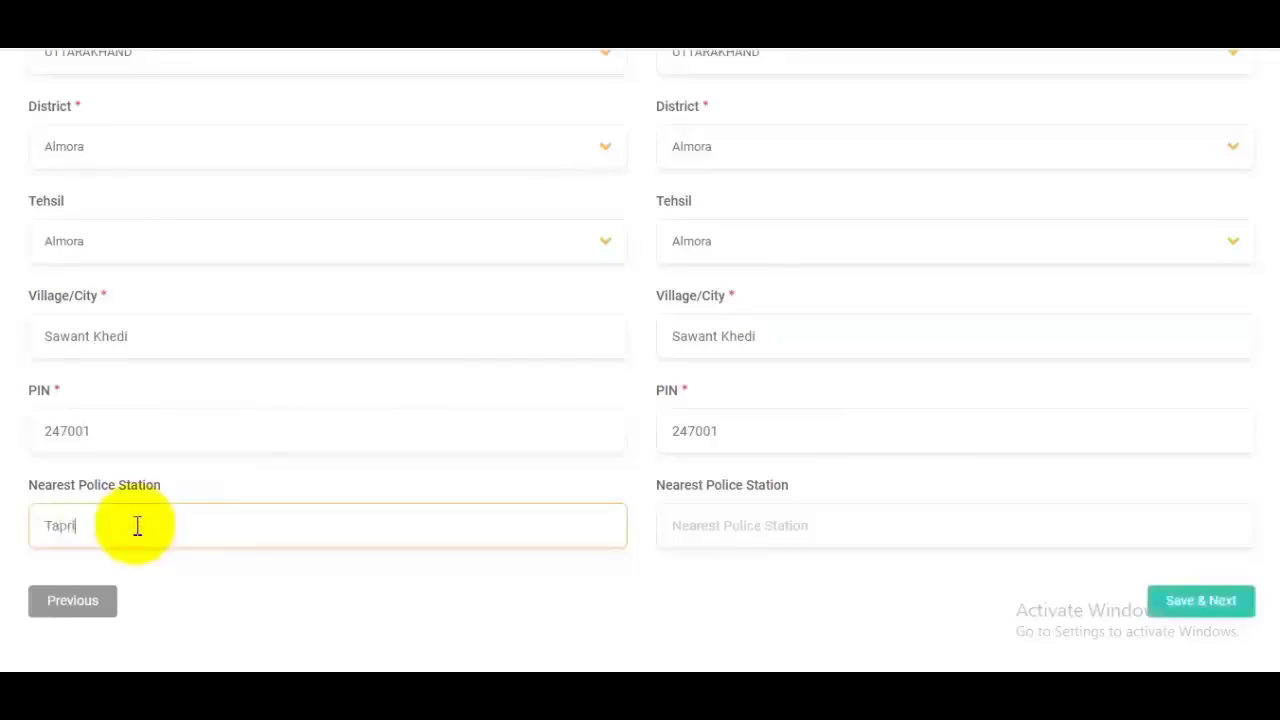
{"action": "type", "text": "Tapri"}
{"action": "scroll", "coordinate": [672, 412], "scroll_direction": "up", "scroll_amount": 5}
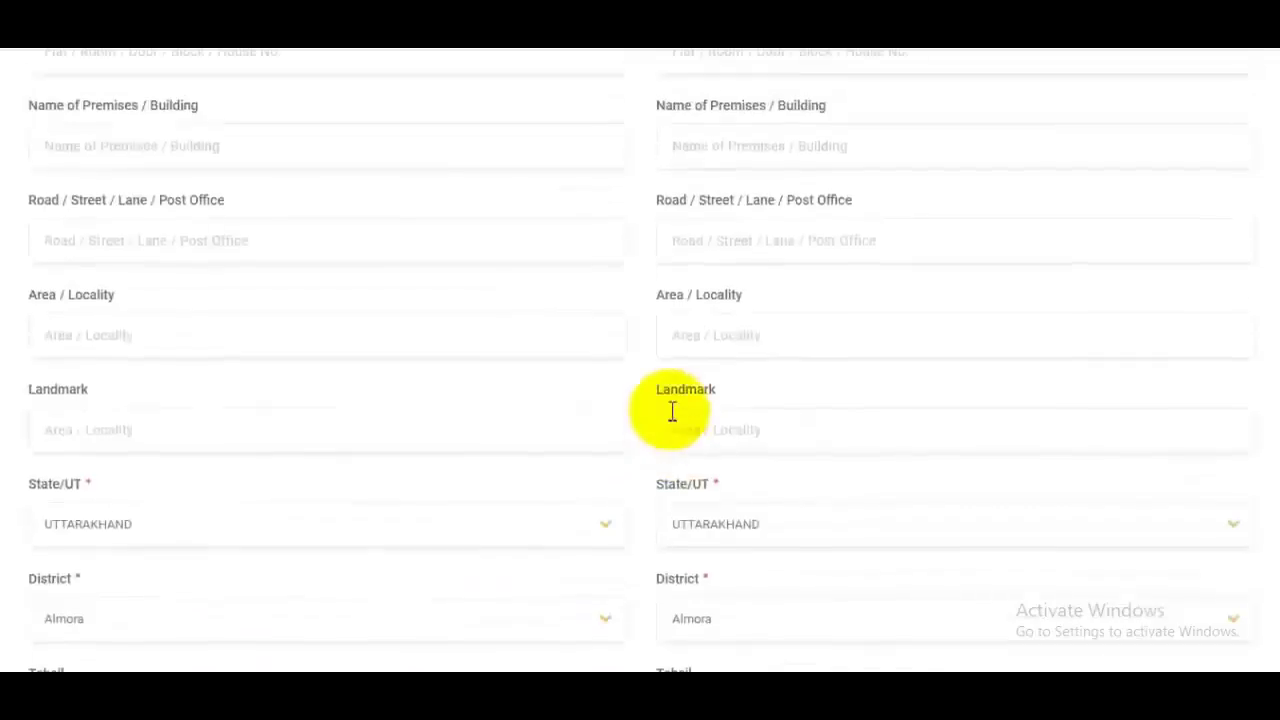
{"action": "scroll", "coordinate": [672, 412], "scroll_direction": "up", "scroll_amount": 3}
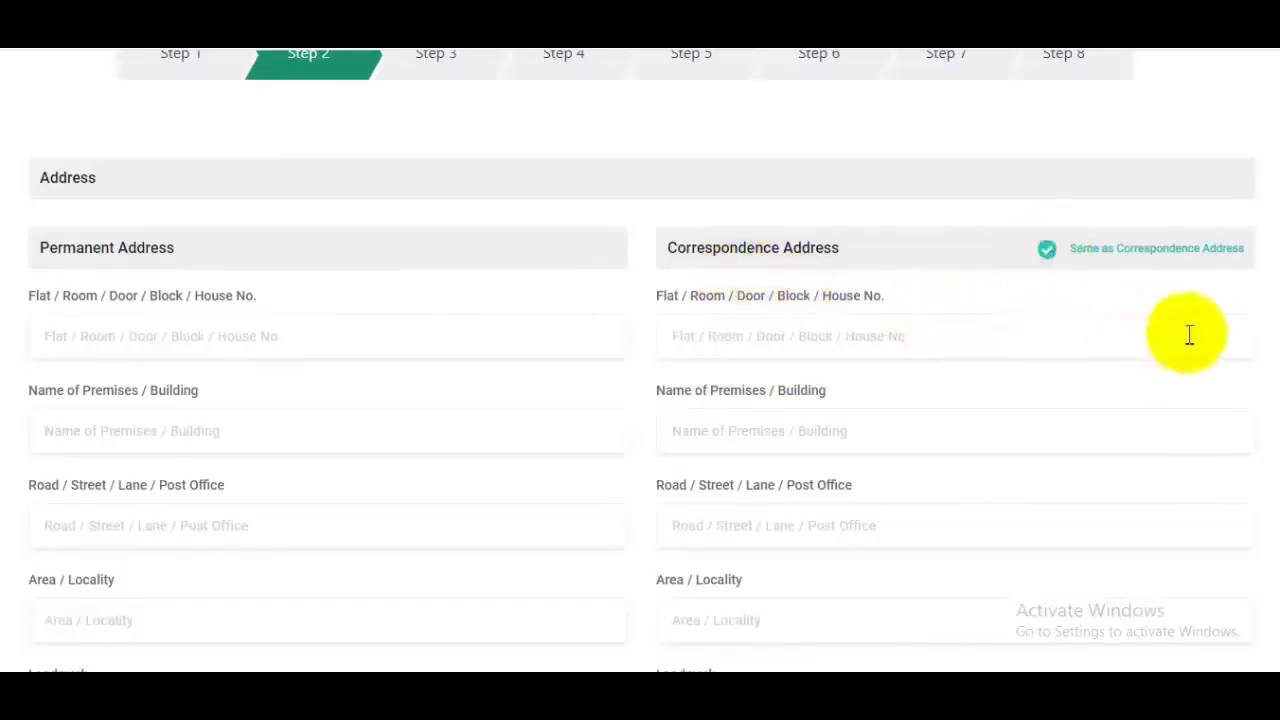
{"action": "scroll", "coordinate": [1270, 423], "scroll_direction": "down", "scroll_amount": 7}
{"action": "scroll", "coordinate": [1270, 505], "scroll_direction": "down", "scroll_amount": 2}
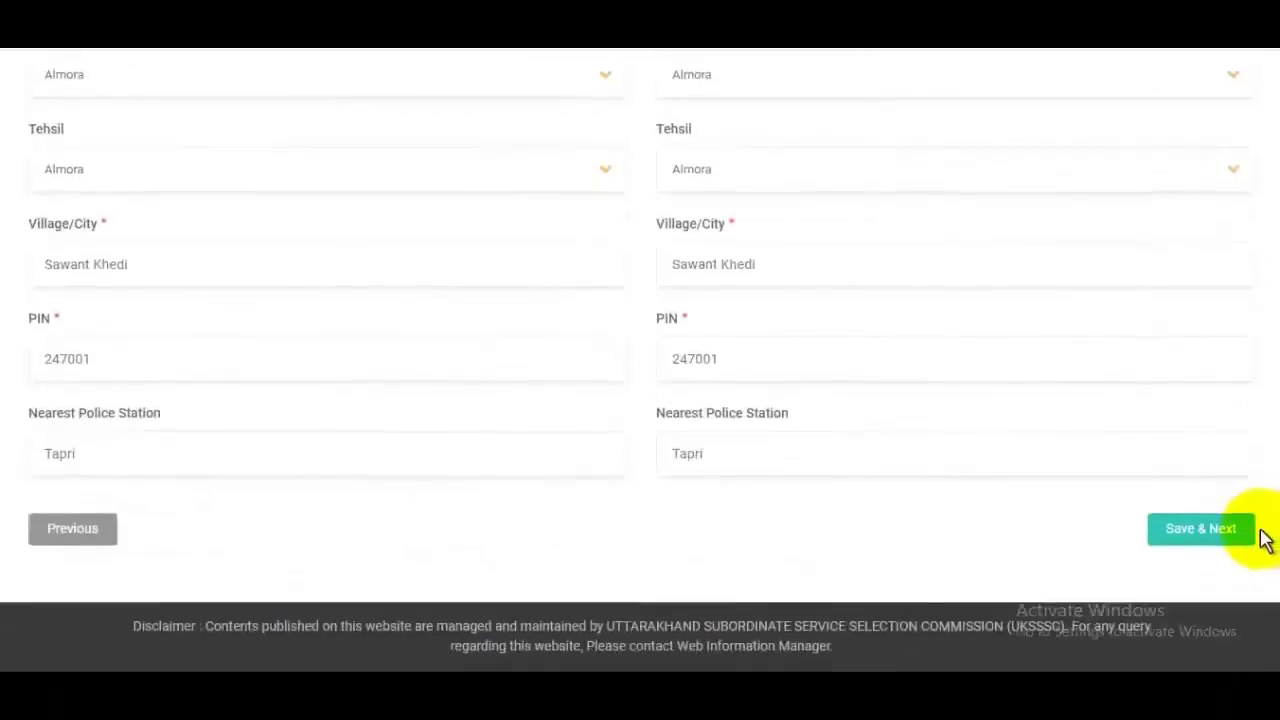
{"action": "left_click", "coordinate": [1197, 543]}
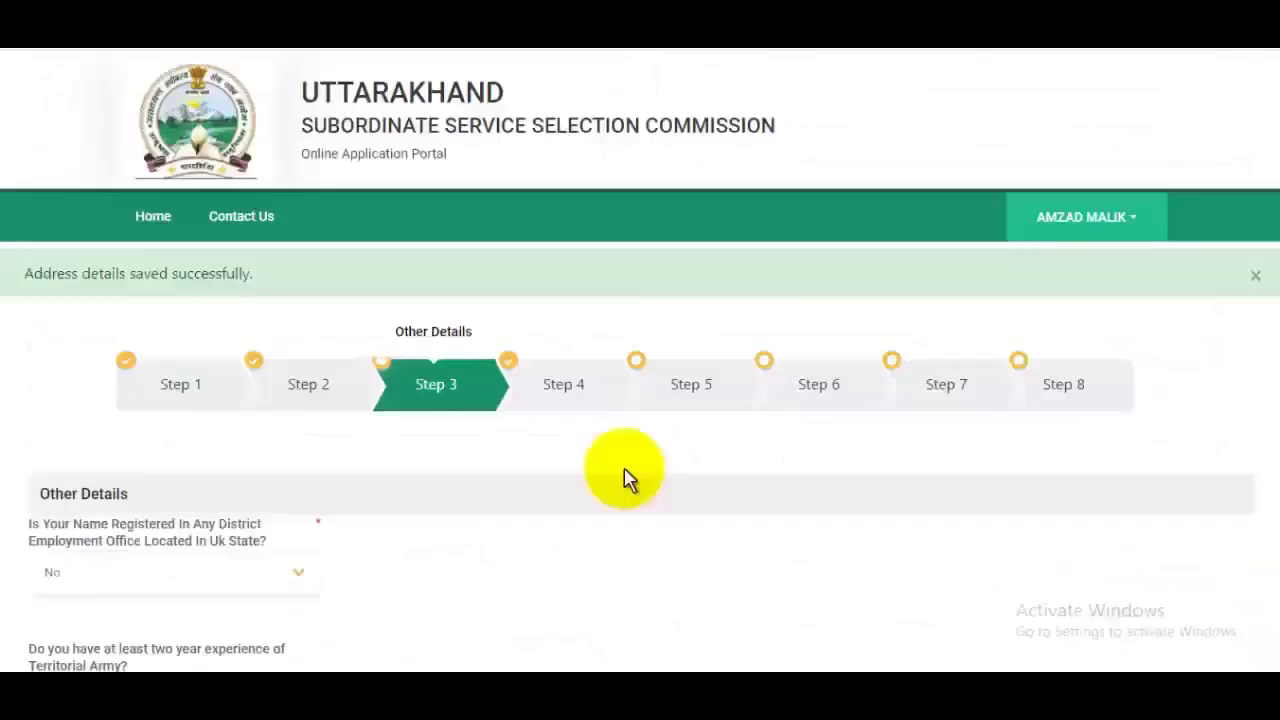
{"action": "scroll", "coordinate": [452, 424], "scroll_direction": "down", "scroll_amount": 3}
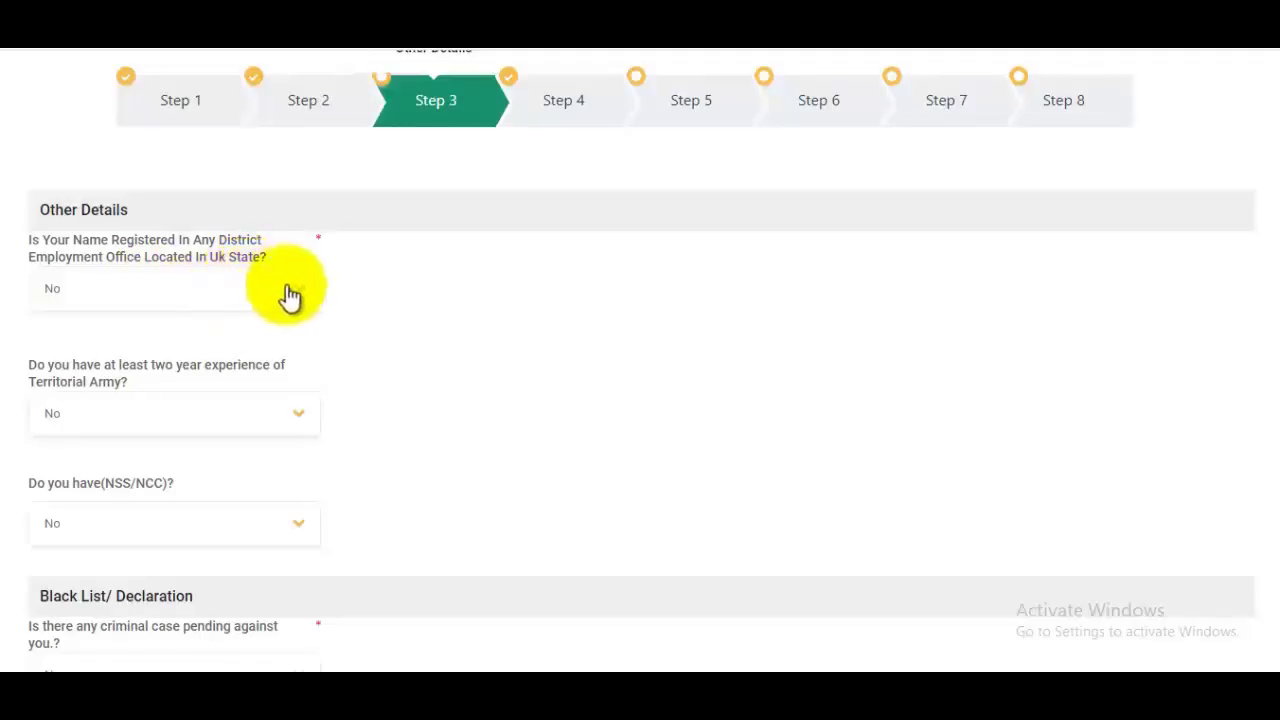
{"action": "scroll", "coordinate": [123, 345], "scroll_direction": "down", "scroll_amount": 1}
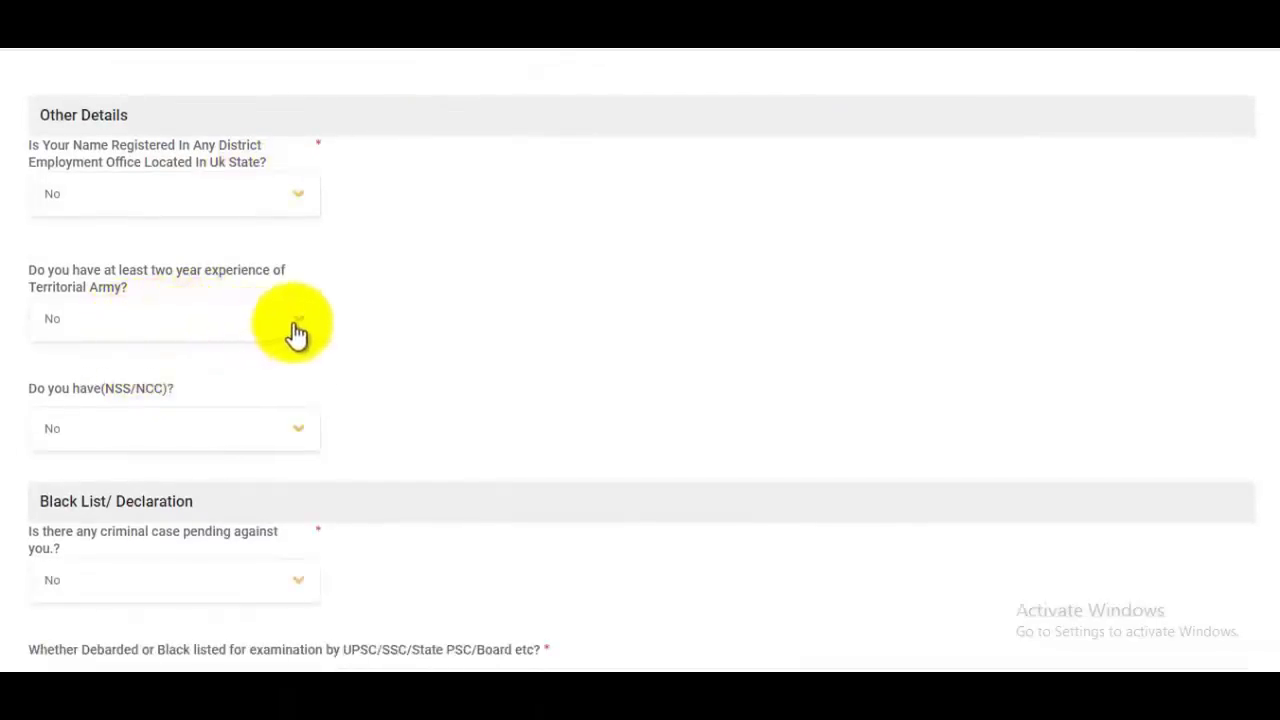
{"action": "scroll", "coordinate": [200, 349], "scroll_direction": "down", "scroll_amount": 1}
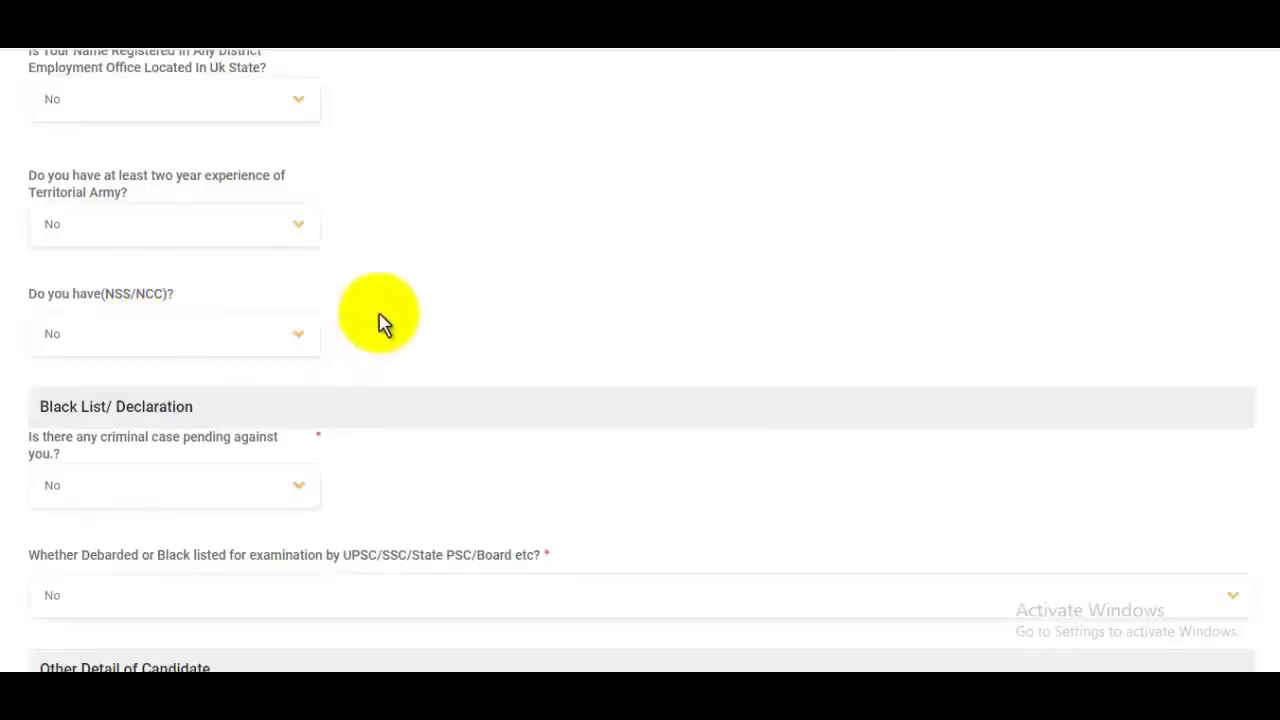
{"action": "scroll", "coordinate": [383, 320], "scroll_direction": "down", "scroll_amount": 1}
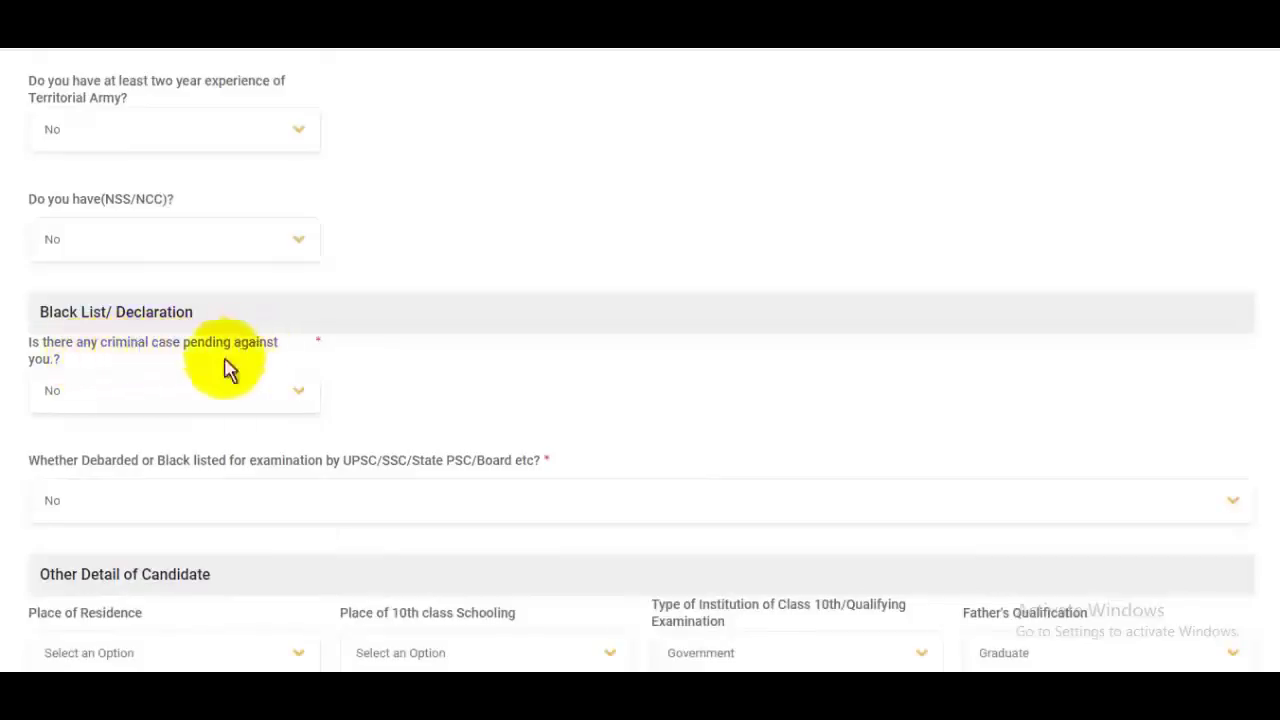
{"action": "left_click", "coordinate": [150, 393]}
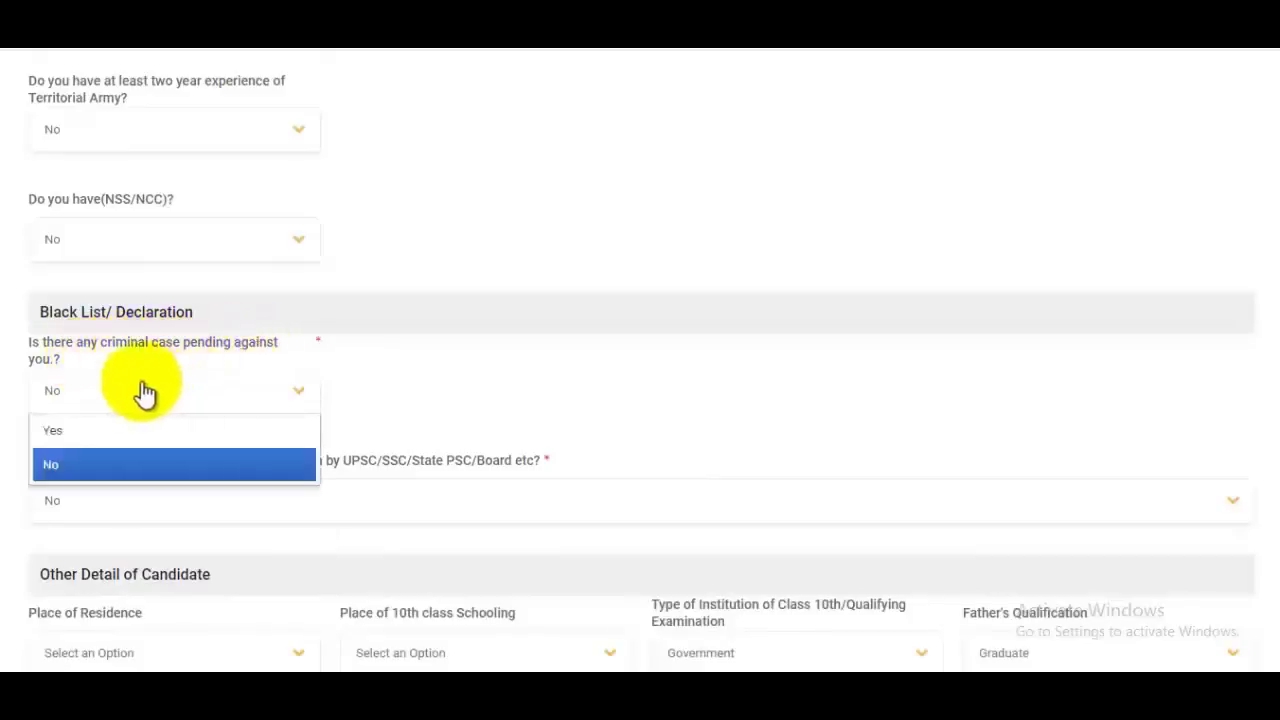
{"action": "left_click", "coordinate": [108, 465]}
{"action": "scroll", "coordinate": [494, 400], "scroll_direction": "down", "scroll_amount": 2}
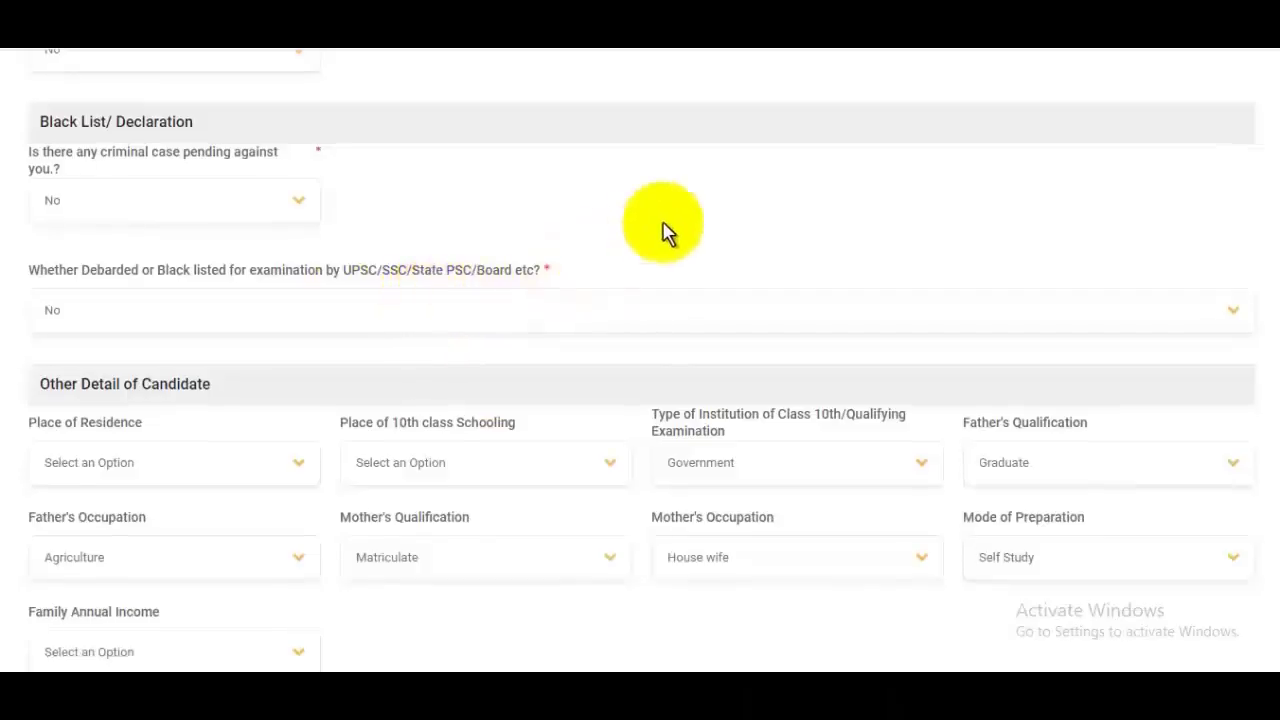
{"action": "scroll", "coordinate": [663, 232], "scroll_direction": "down", "scroll_amount": 2}
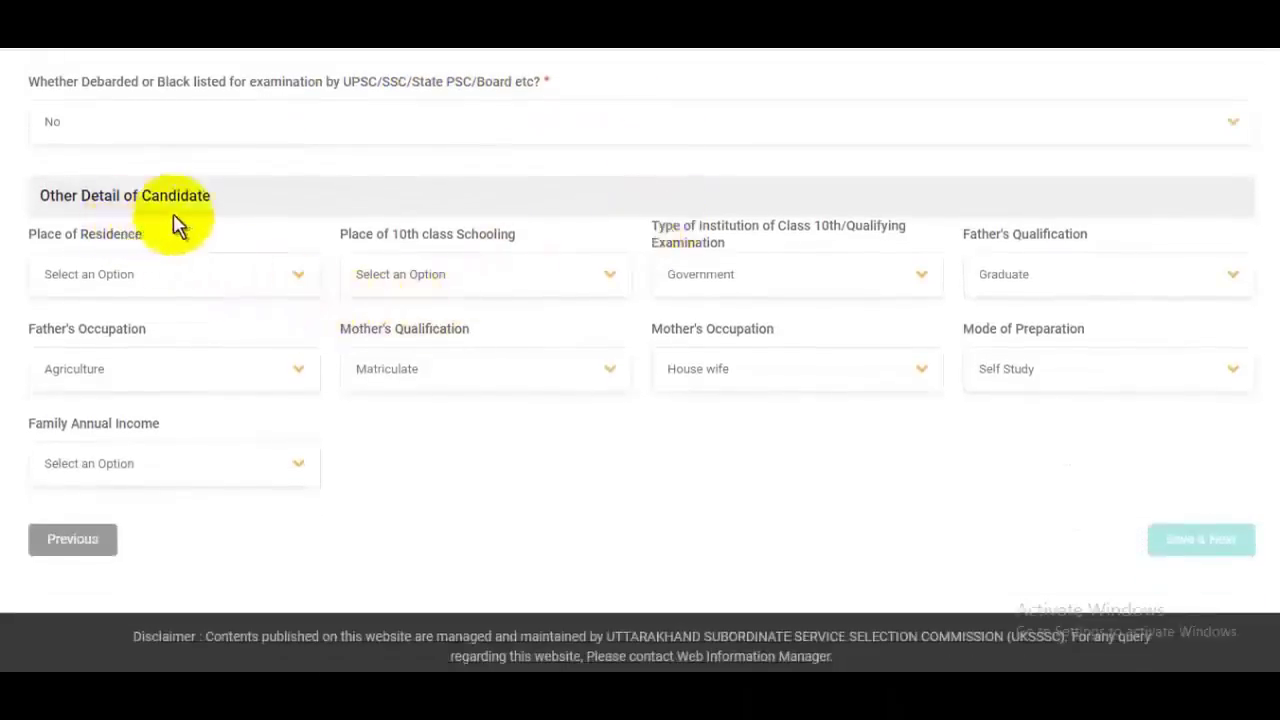
Step: Set residence and 10th schooling to Rural, institution Government, father's qualification Graduate
{"action": "left_click", "coordinate": [183, 285]}
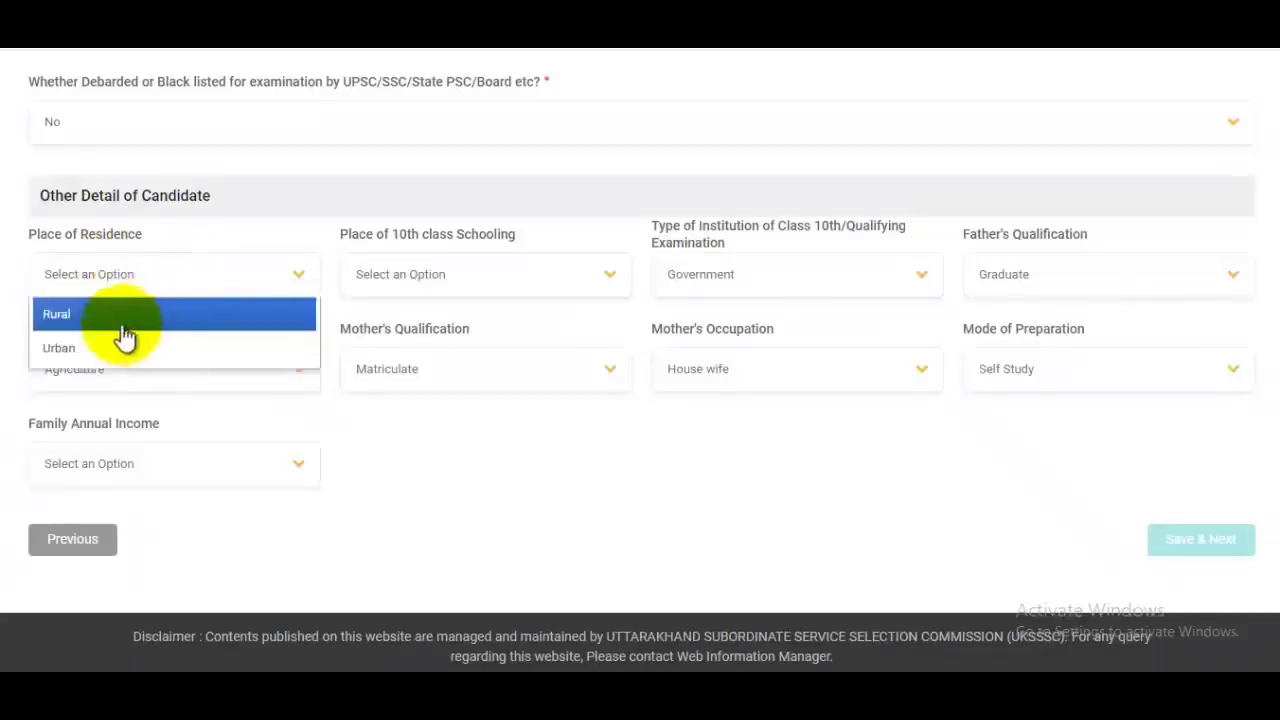
{"action": "left_click", "coordinate": [87, 314]}
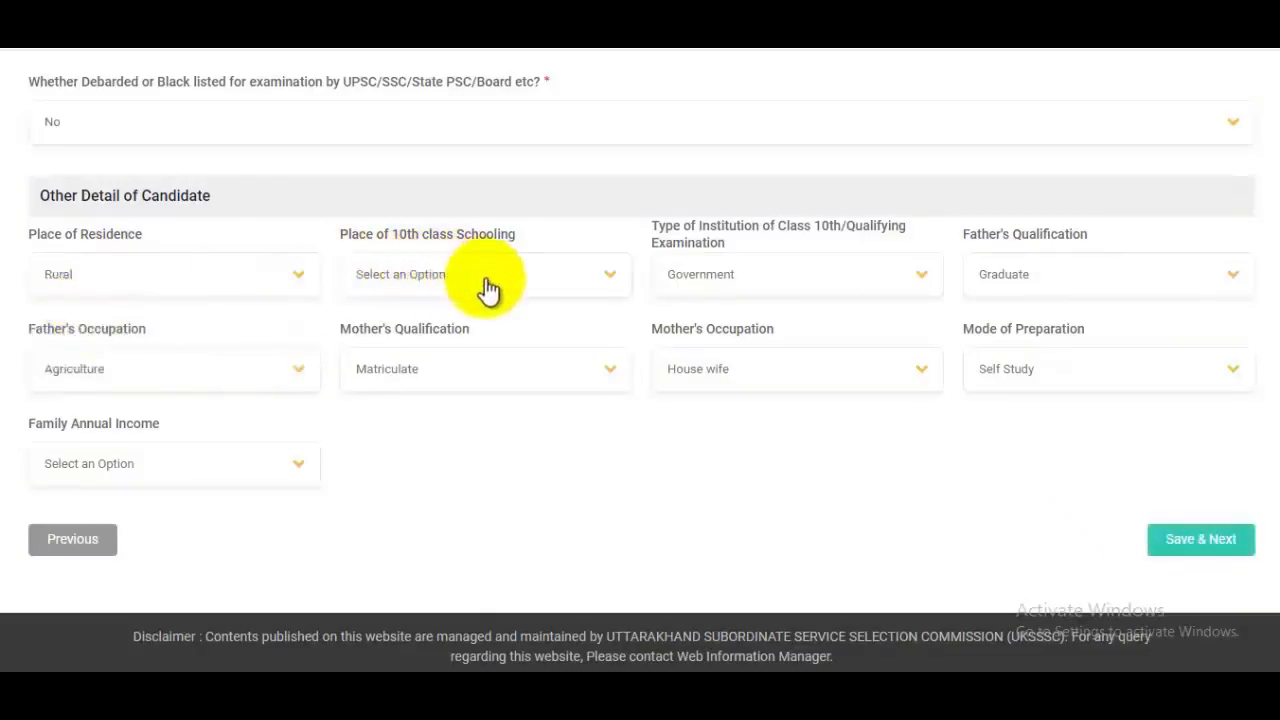
{"action": "left_click", "coordinate": [488, 289]}
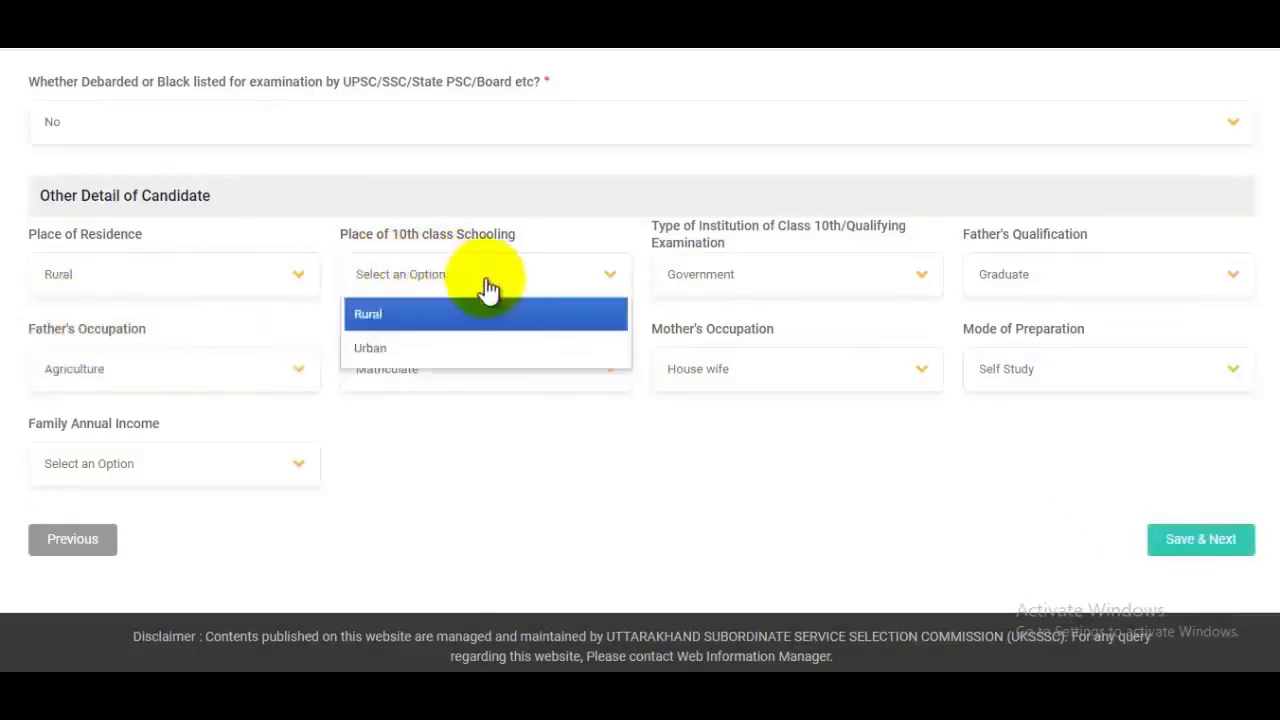
{"action": "left_click", "coordinate": [419, 316]}
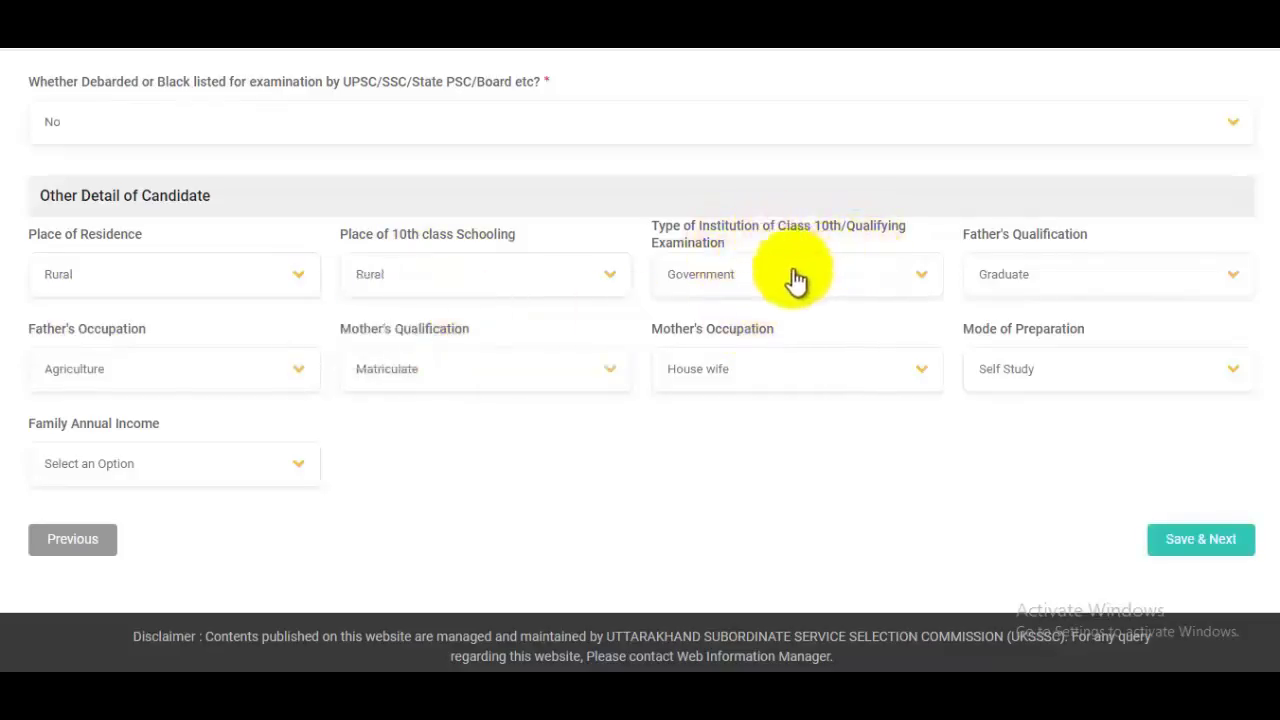
{"action": "left_click", "coordinate": [780, 284]}
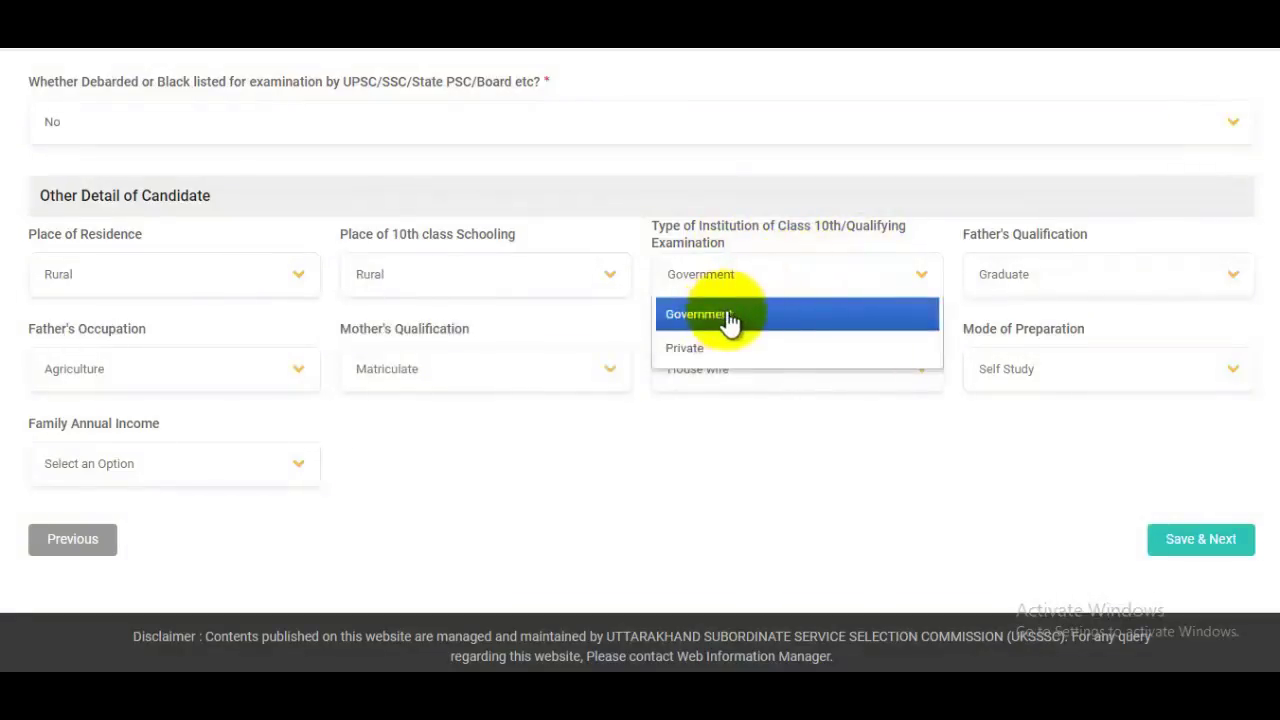
{"action": "left_click", "coordinate": [729, 317]}
{"action": "left_click", "coordinate": [1060, 279]}
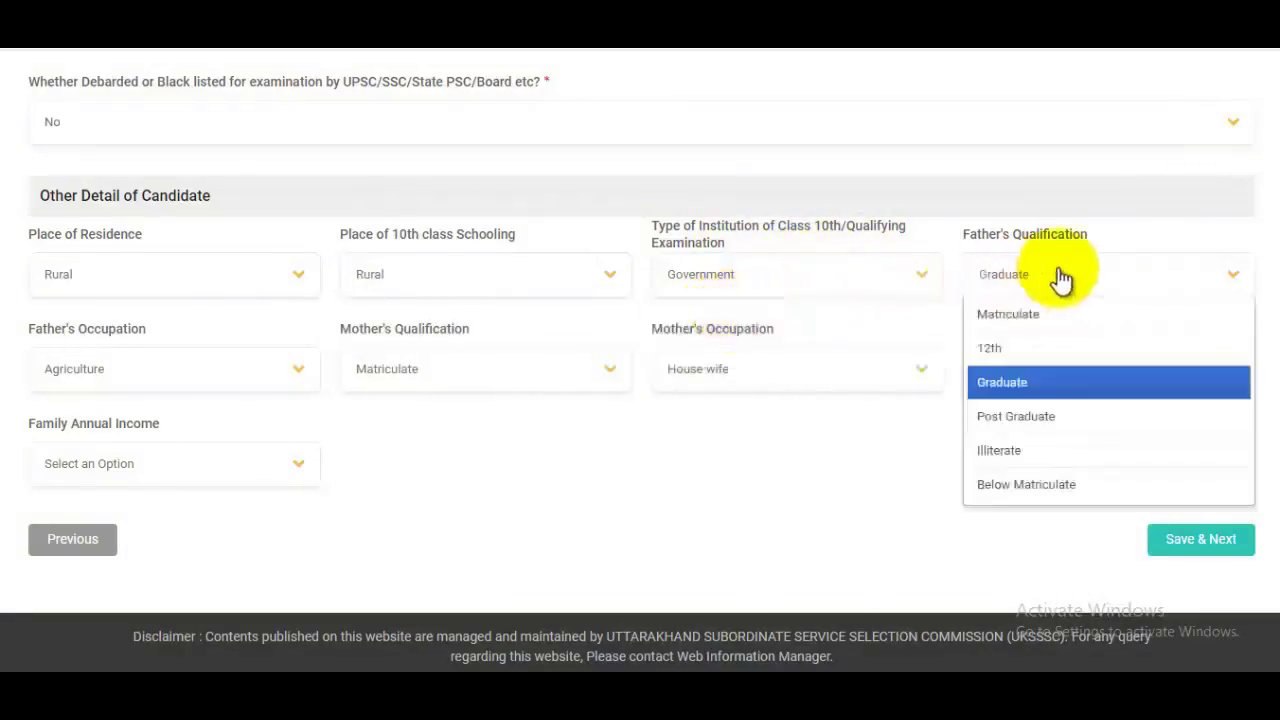
{"action": "left_click", "coordinate": [1030, 382]}
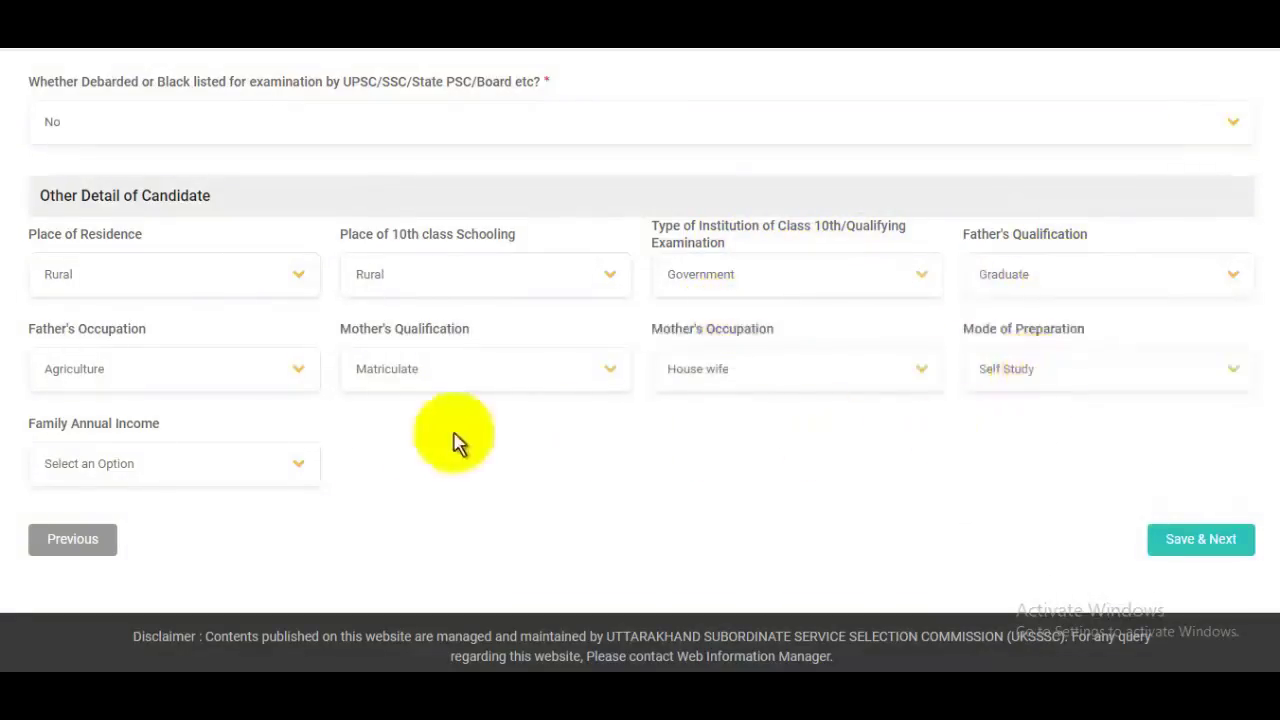
Step: Keep father Agriculture, mother Matriculate and House wife, preparation Self Study
{"action": "left_click", "coordinate": [125, 376]}
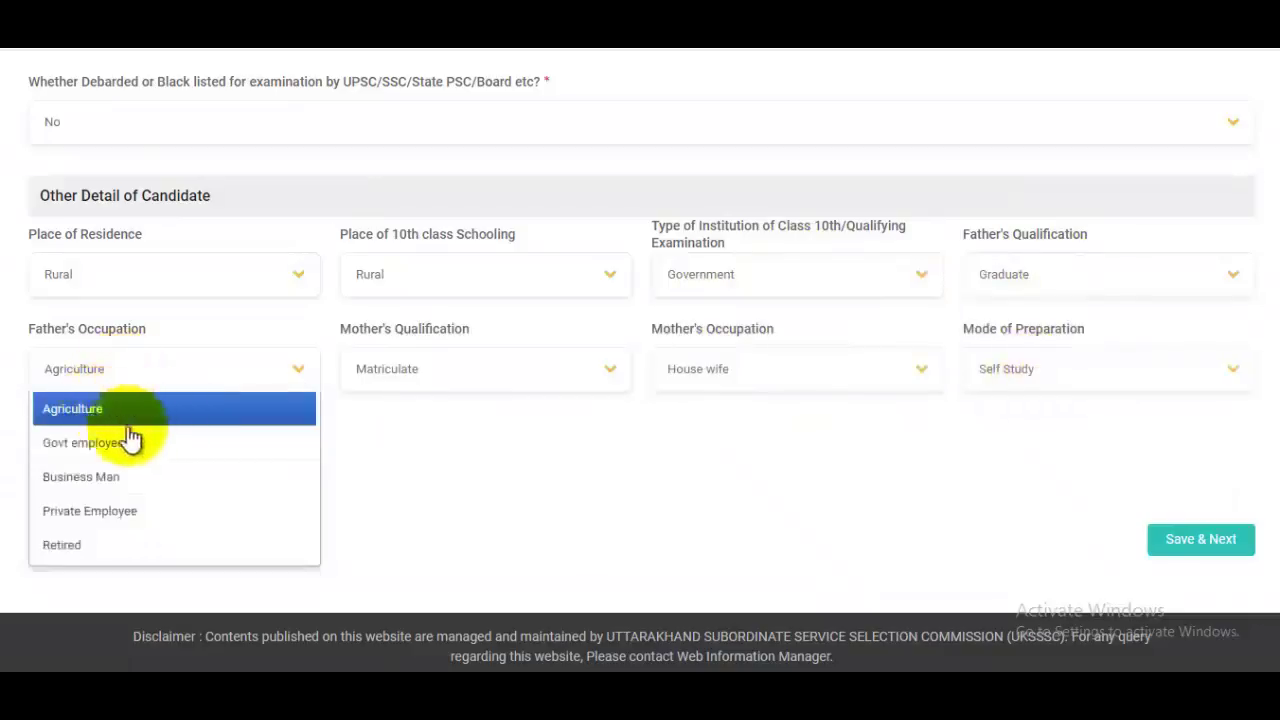
{"action": "left_click", "coordinate": [115, 412]}
{"action": "left_click", "coordinate": [484, 372]}
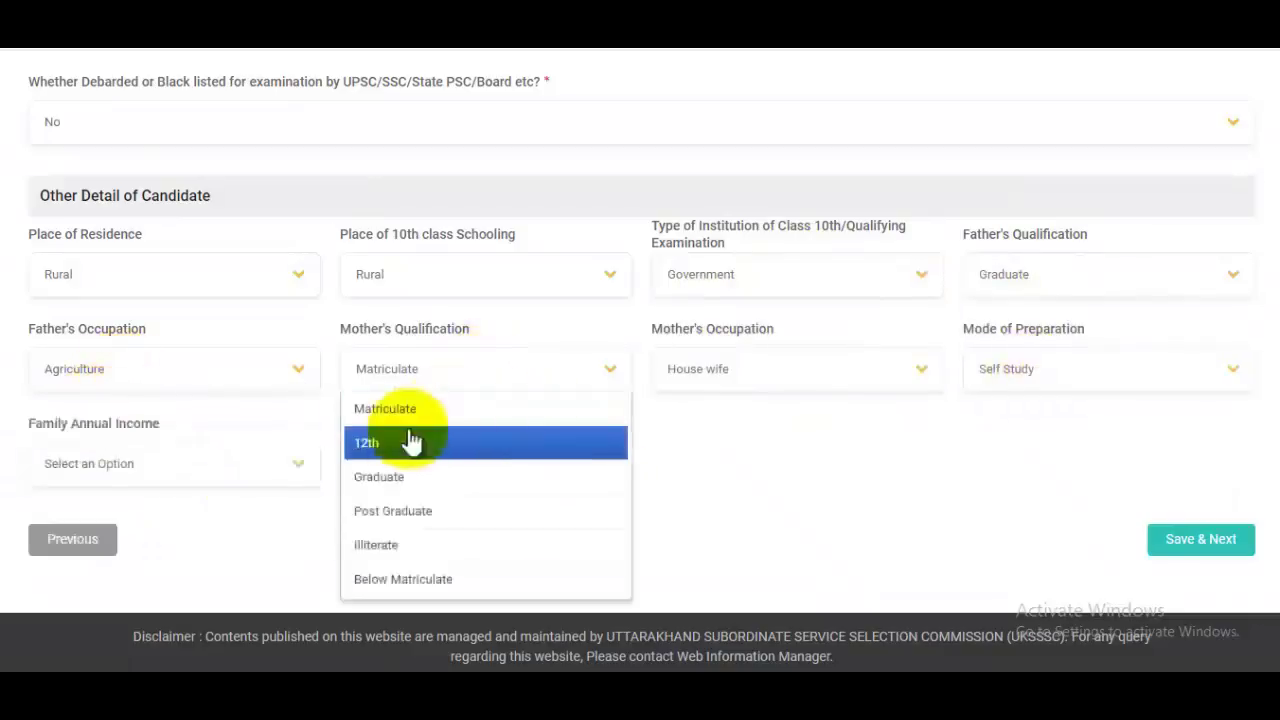
{"action": "left_click", "coordinate": [880, 455]}
{"action": "left_click", "coordinate": [800, 383]}
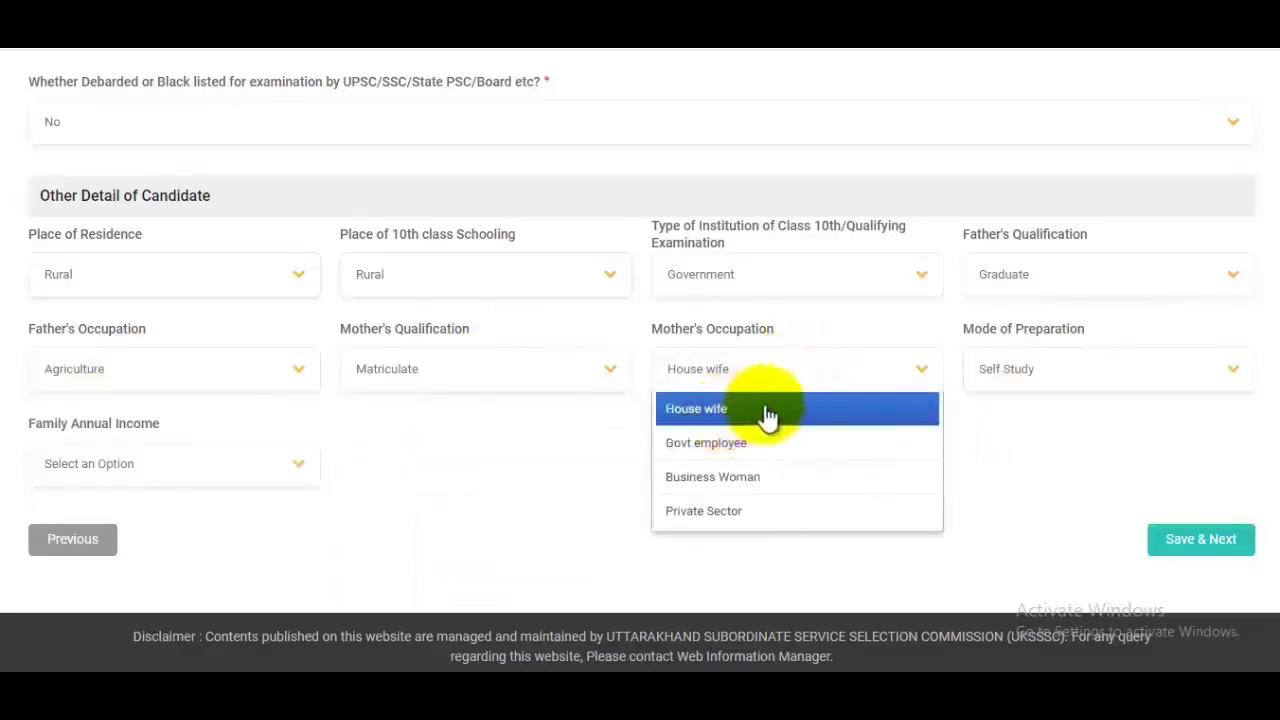
{"action": "left_click", "coordinate": [1003, 466]}
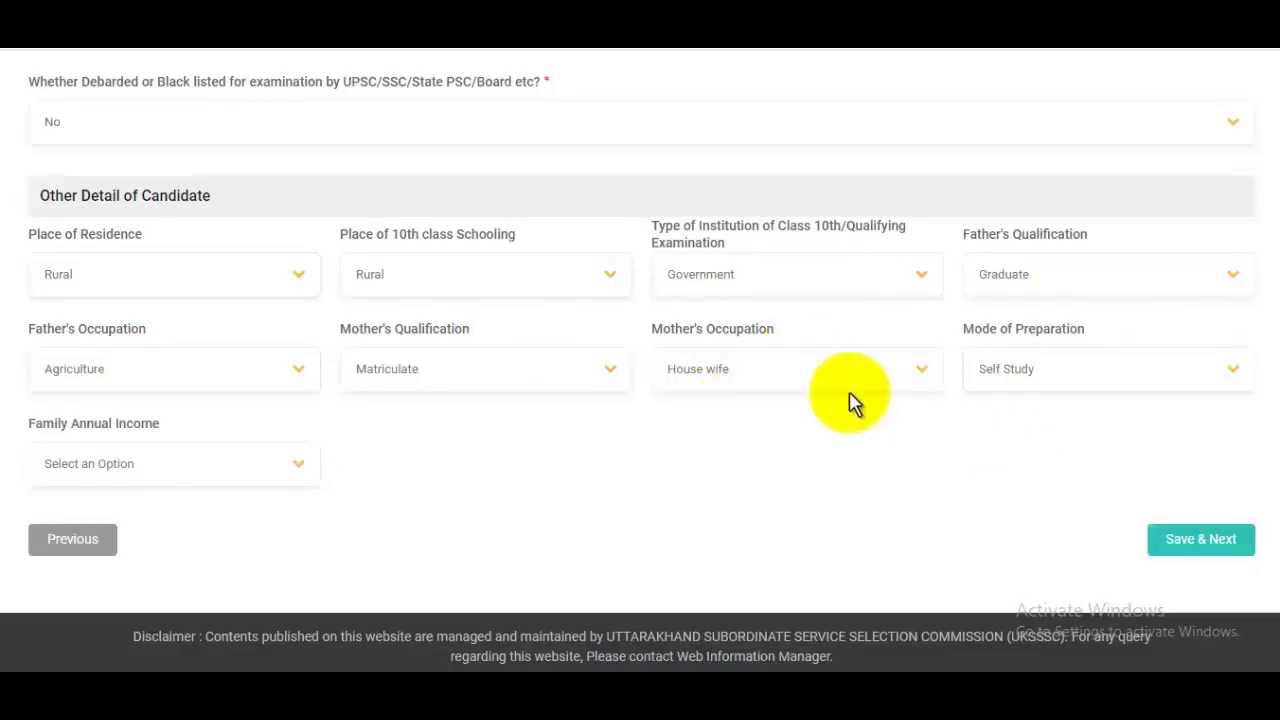
{"action": "left_click", "coordinate": [1068, 375]}
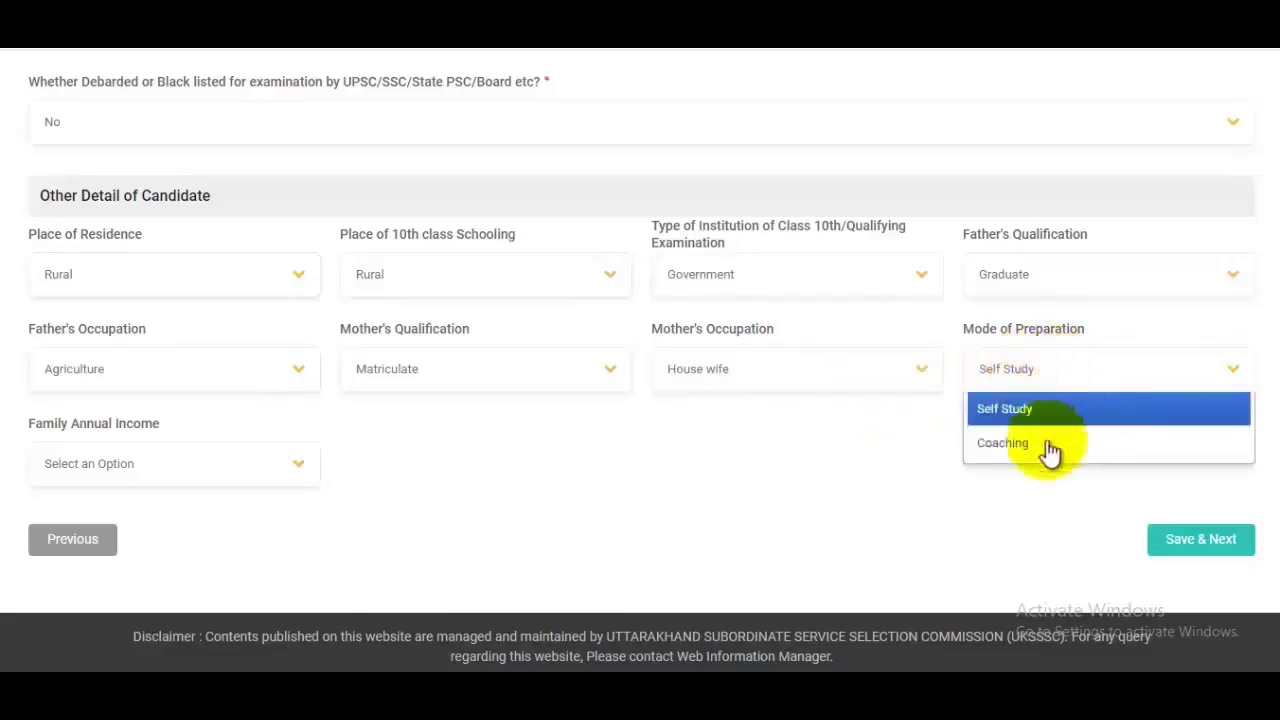
{"action": "left_click", "coordinate": [976, 491]}
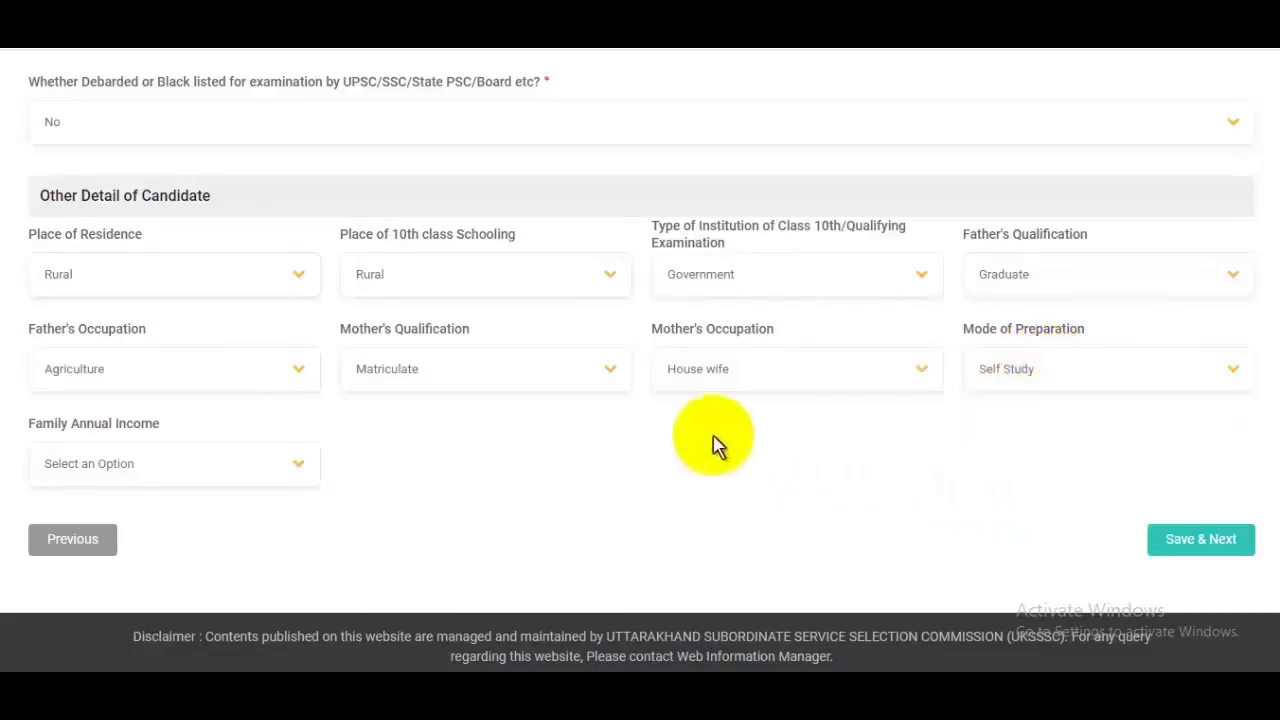
Step: Set family annual income to 2.5 lakh to 8 lakh and save the other details
{"action": "left_click", "coordinate": [165, 481]}
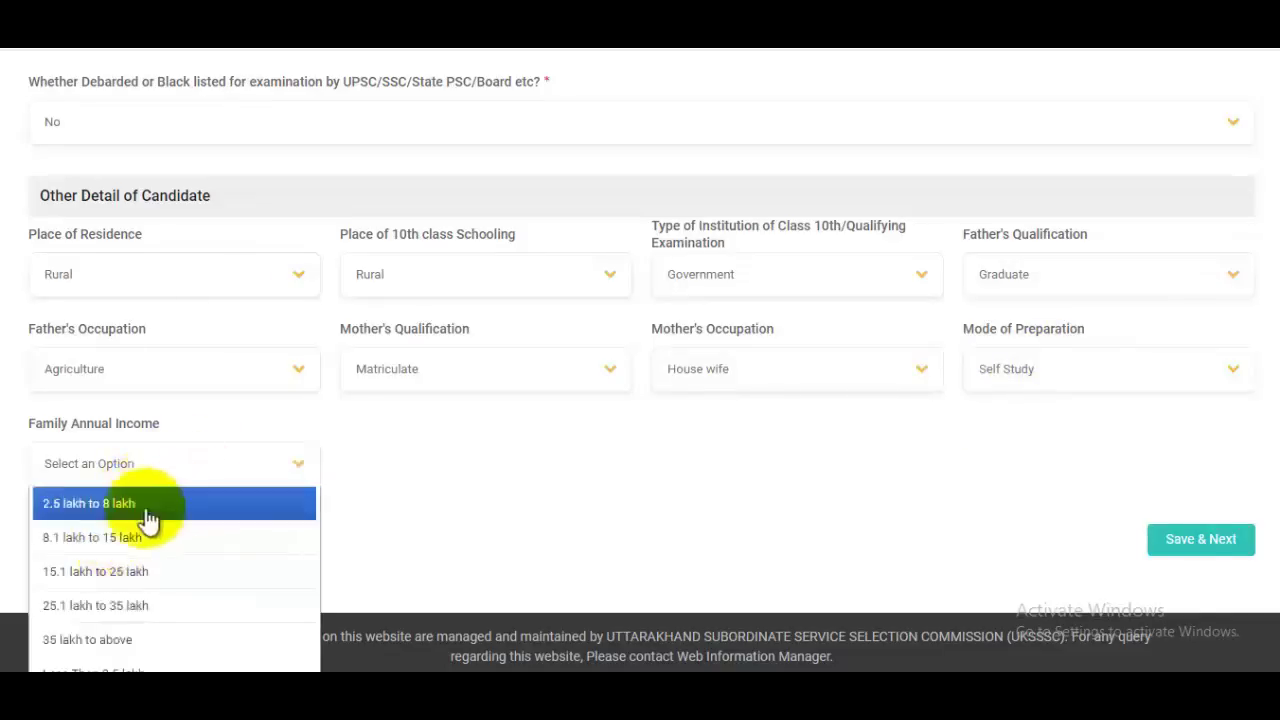
{"action": "scroll", "coordinate": [508, 614], "scroll_direction": "down", "scroll_amount": 1}
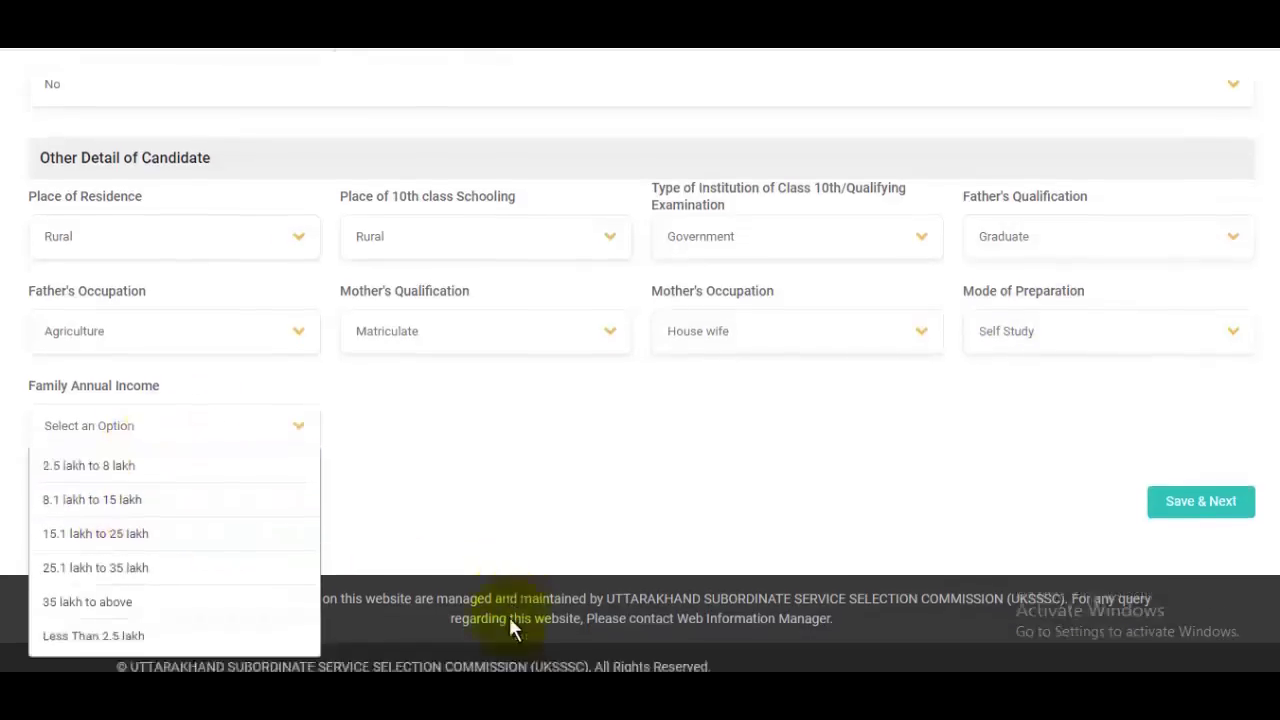
{"action": "left_click", "coordinate": [213, 438]}
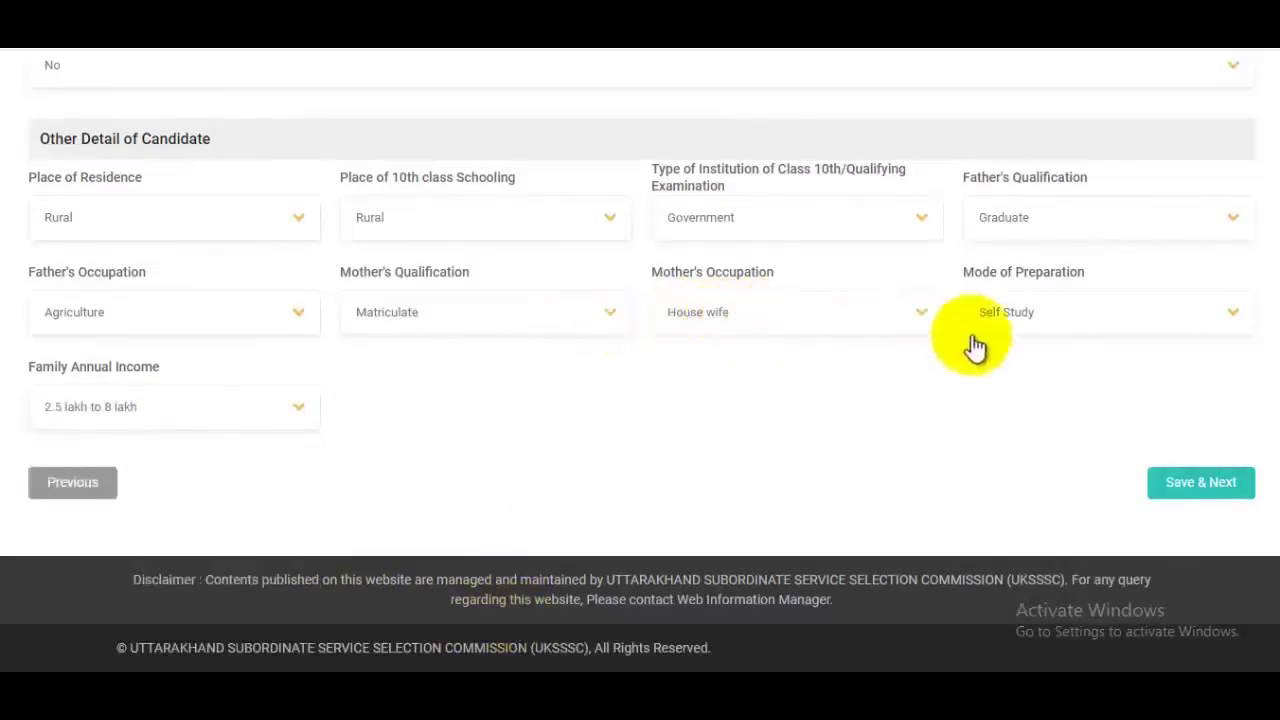
{"action": "left_click", "coordinate": [1193, 488]}
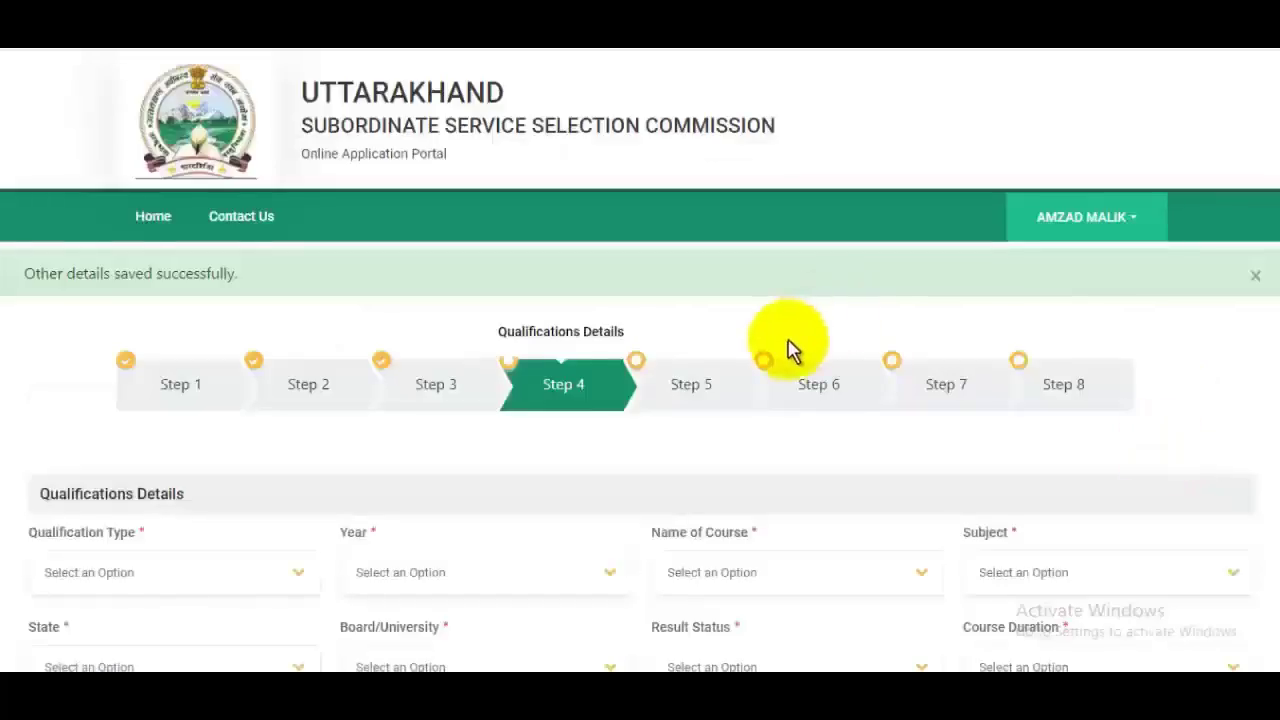
Step: Add an SSC/Matric/High School qualification for 2010, with the matching course and subject
{"action": "scroll", "coordinate": [786, 346], "scroll_direction": "down", "scroll_amount": 2}
{"action": "scroll", "coordinate": [722, 374], "scroll_direction": "down", "scroll_amount": 3}
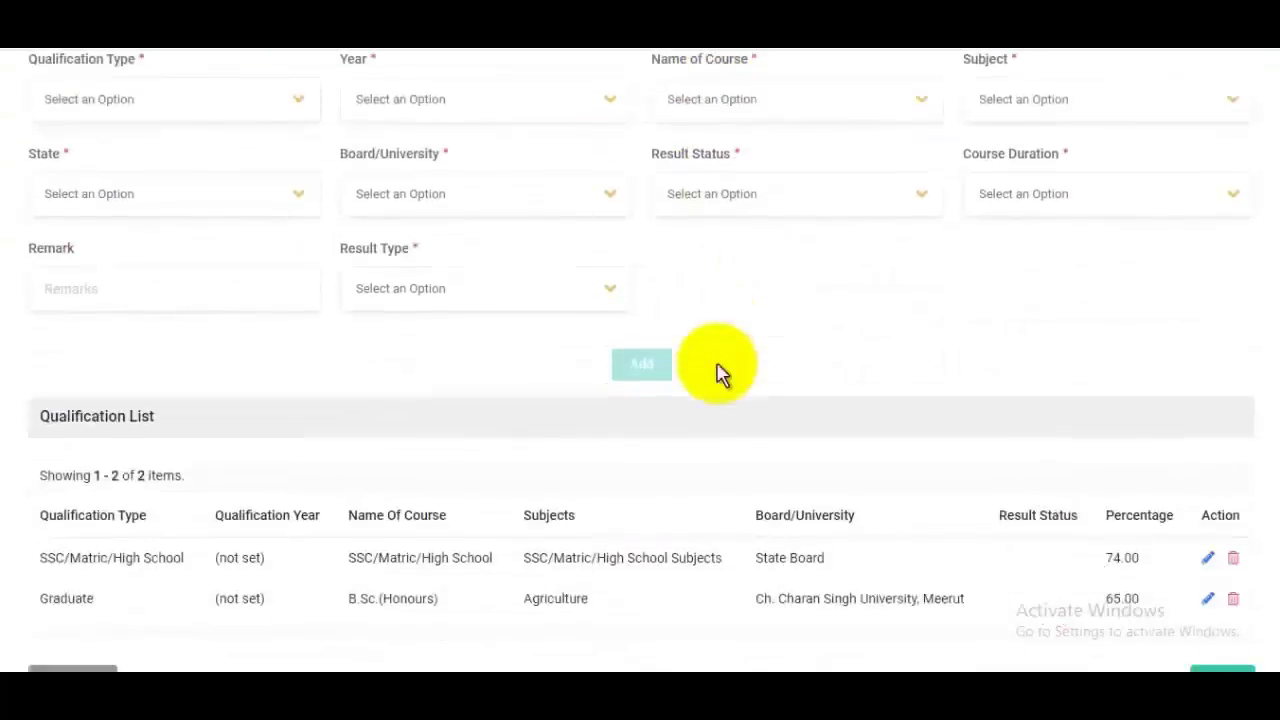
{"action": "scroll", "coordinate": [716, 374], "scroll_direction": "up", "scroll_amount": 3}
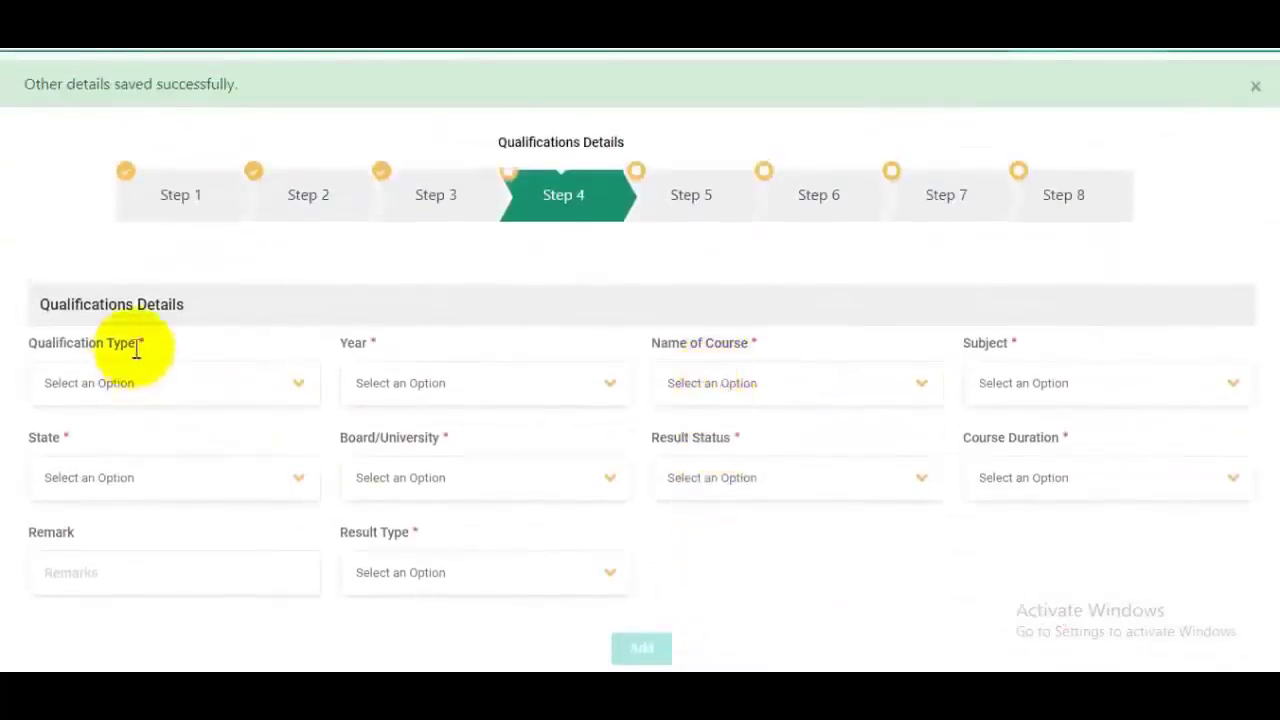
{"action": "left_click", "coordinate": [130, 388]}
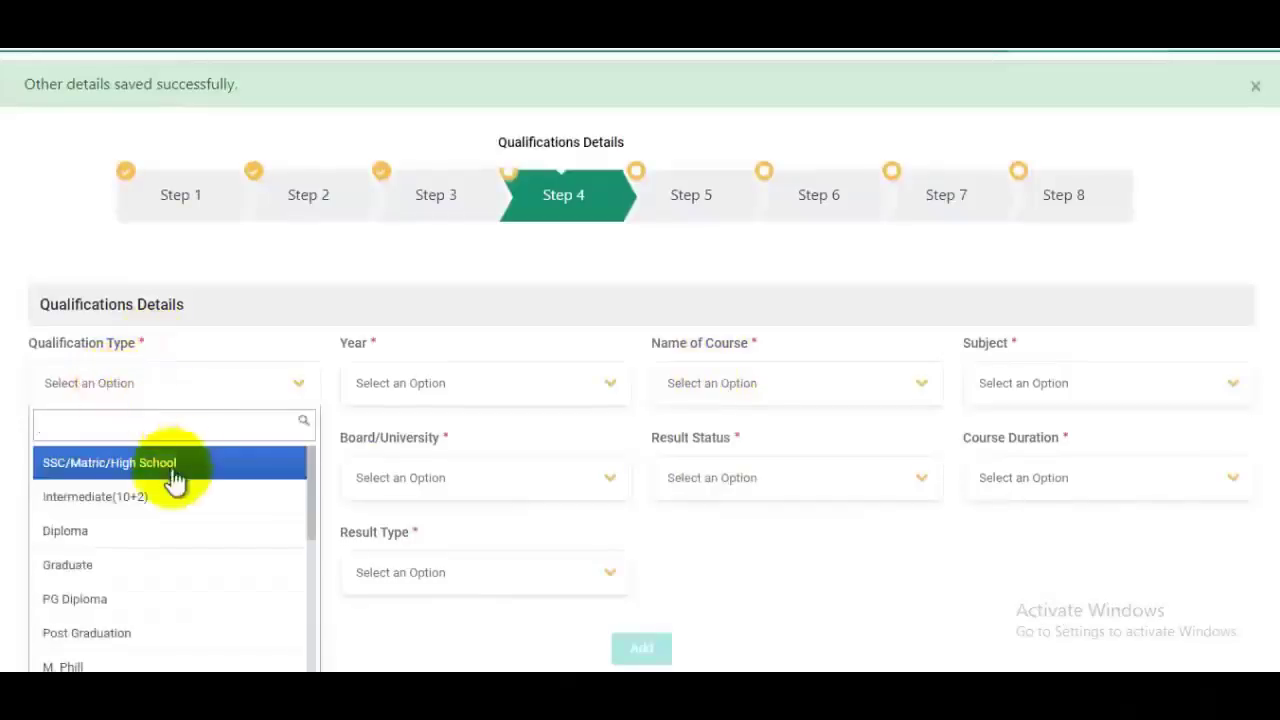
{"action": "scroll", "coordinate": [171, 480], "scroll_direction": "down", "scroll_amount": 3}
{"action": "scroll", "coordinate": [178, 493], "scroll_direction": "up", "scroll_amount": 3}
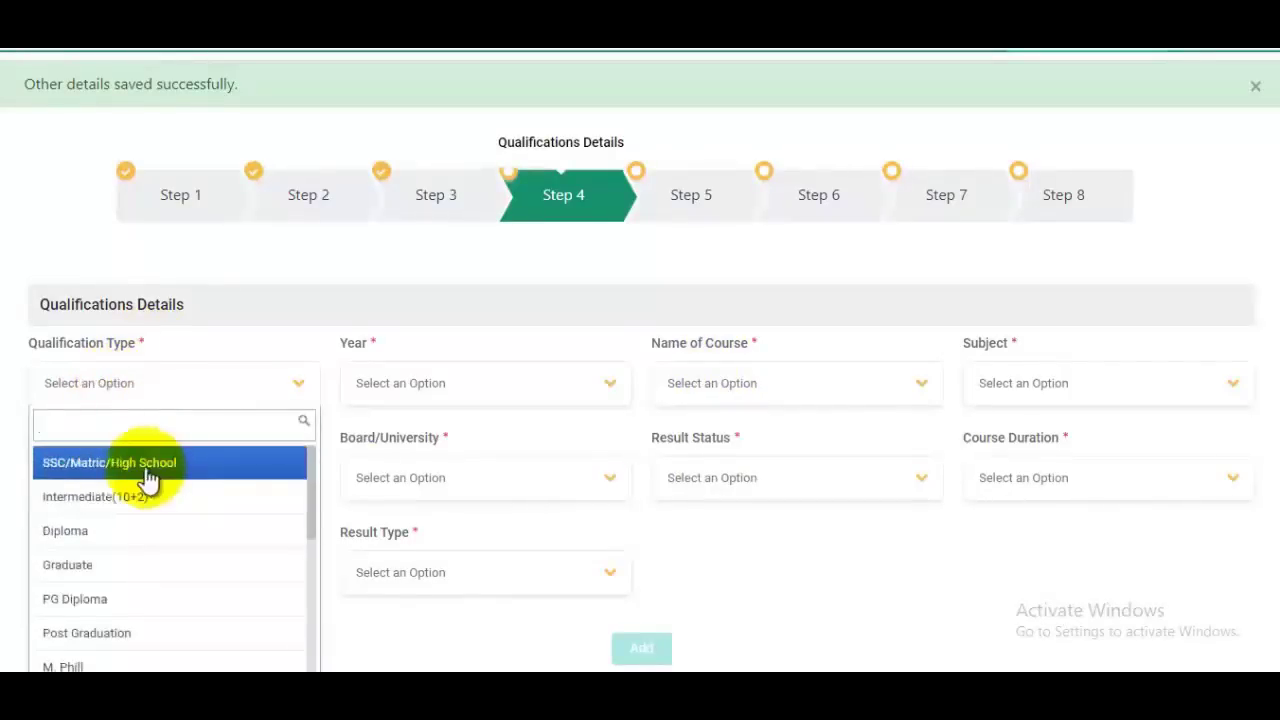
{"action": "left_click", "coordinate": [148, 468]}
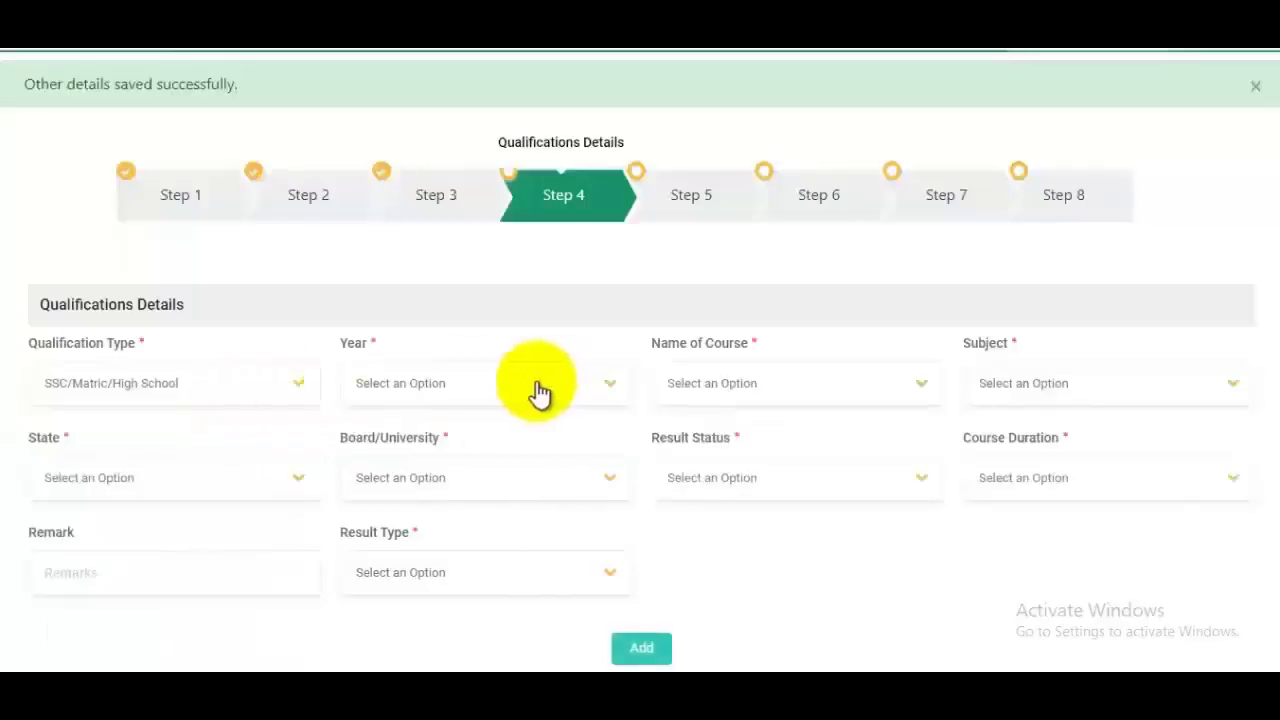
{"action": "left_click", "coordinate": [437, 392]}
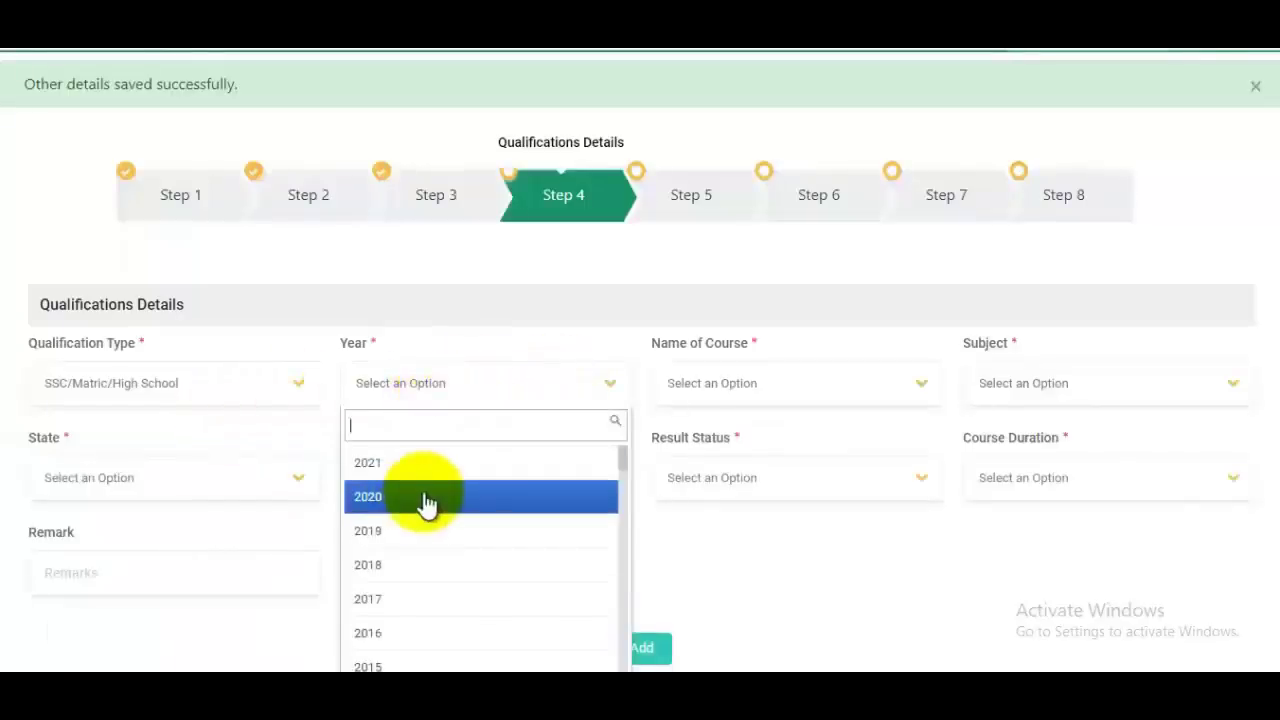
{"action": "type", "text": "2010"}
{"action": "left_click", "coordinate": [462, 466]}
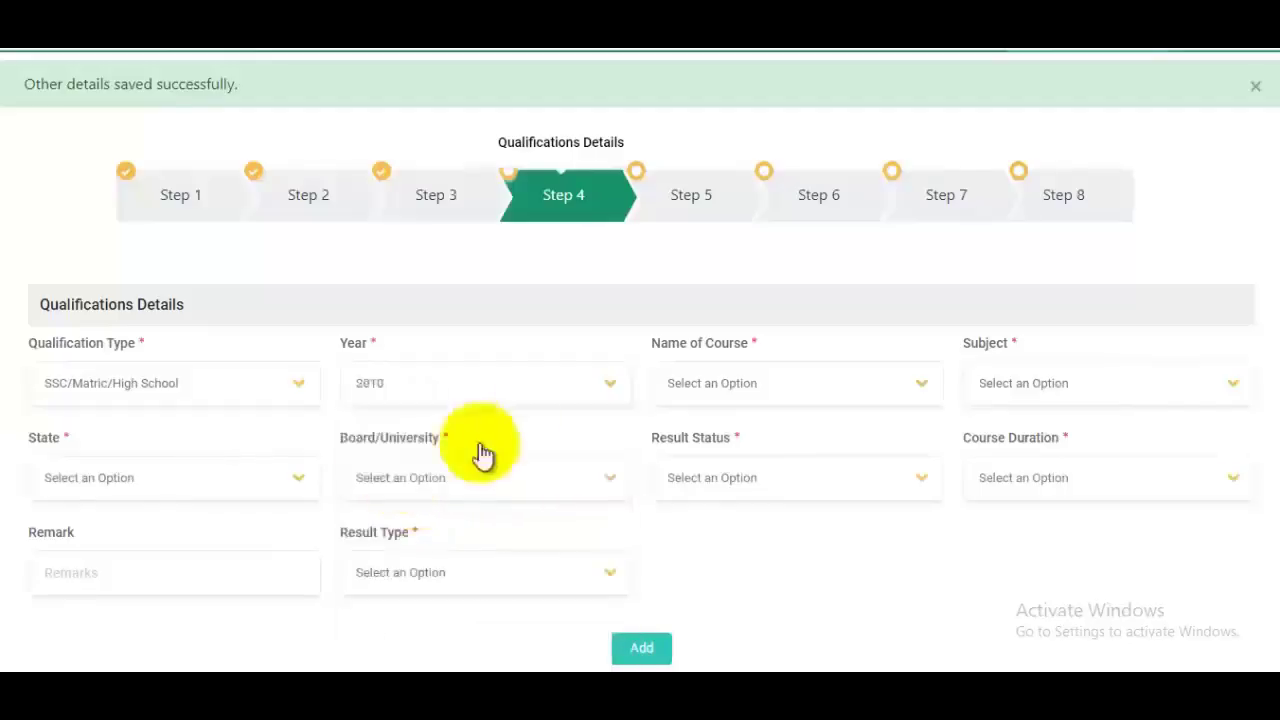
{"action": "left_click", "coordinate": [740, 390]}
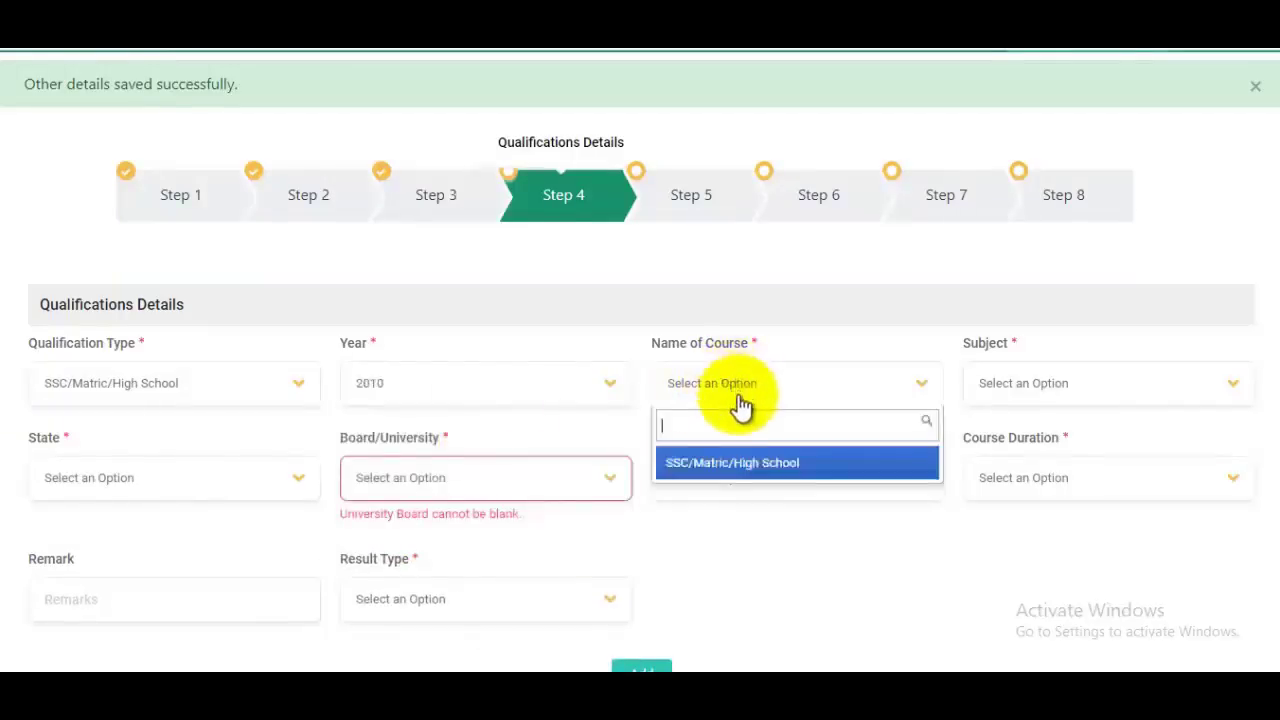
{"action": "left_click", "coordinate": [735, 480]}
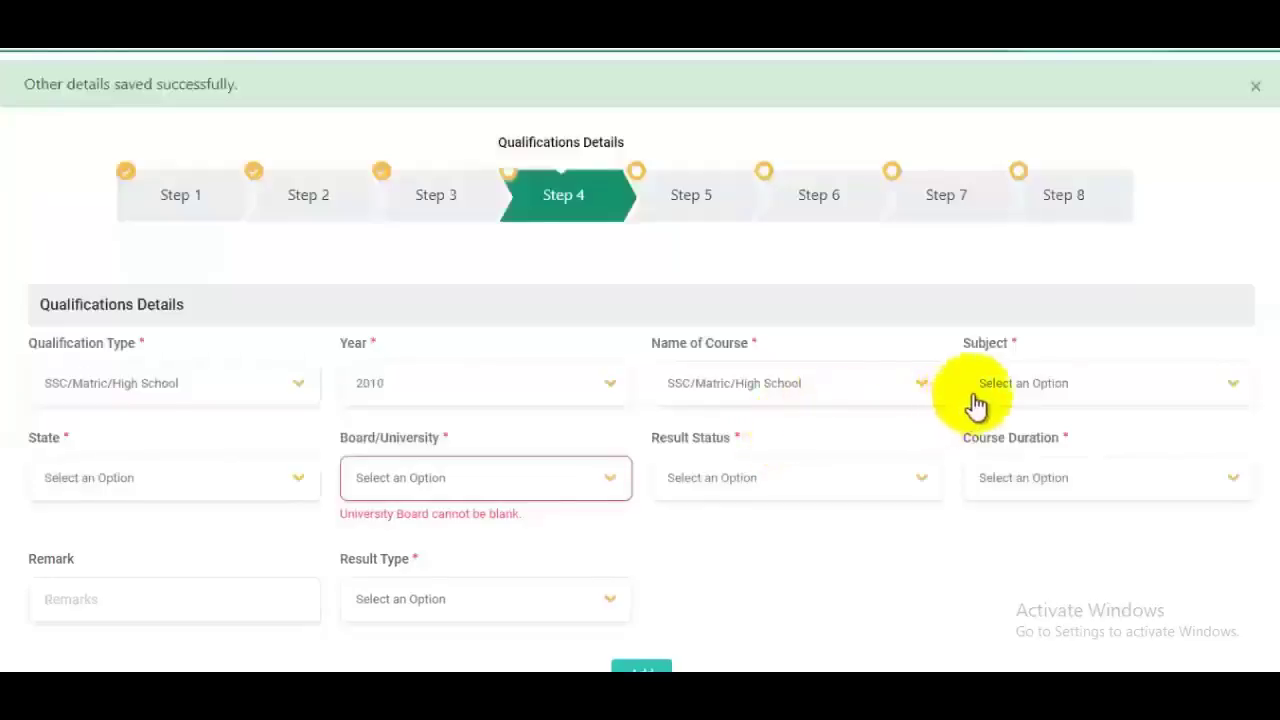
{"action": "left_click", "coordinate": [1050, 398]}
{"action": "left_click", "coordinate": [1045, 472]}
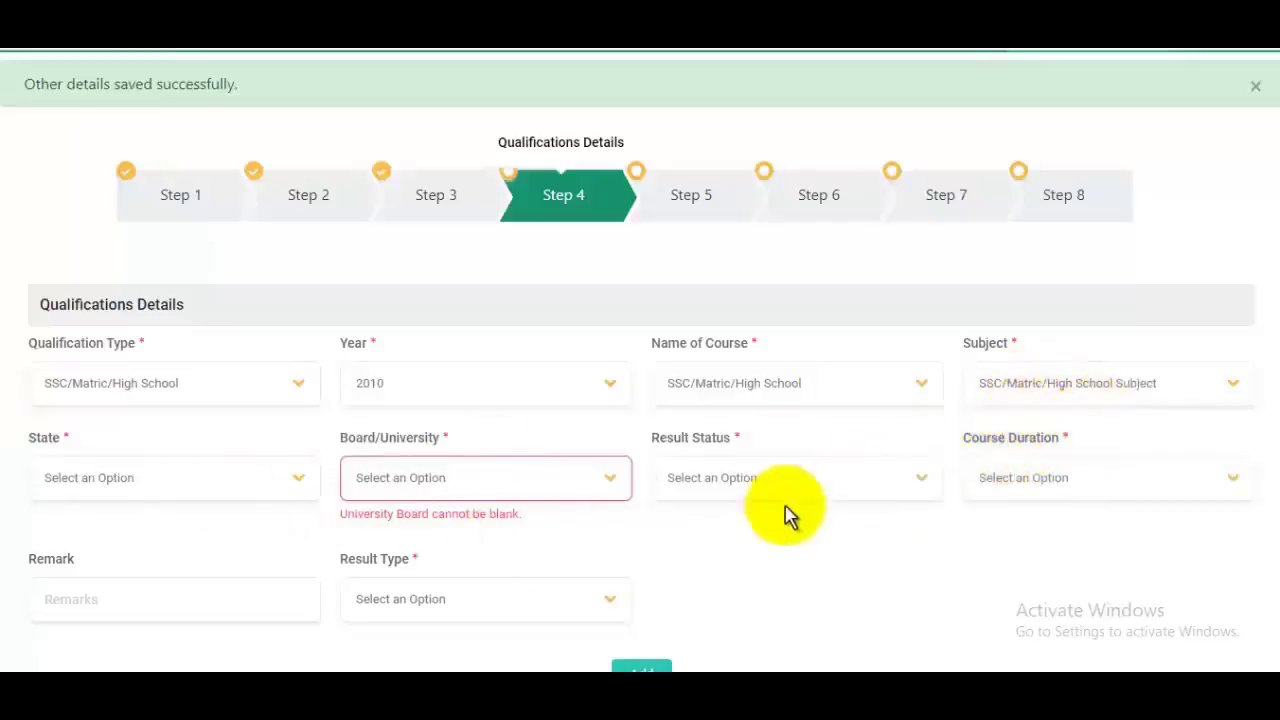
Step: Set state UTTARAKHAND, board CBSE, result status PASSED and course duration 1 Year
{"action": "left_click", "coordinate": [245, 493]}
{"action": "type", "text": "u"}
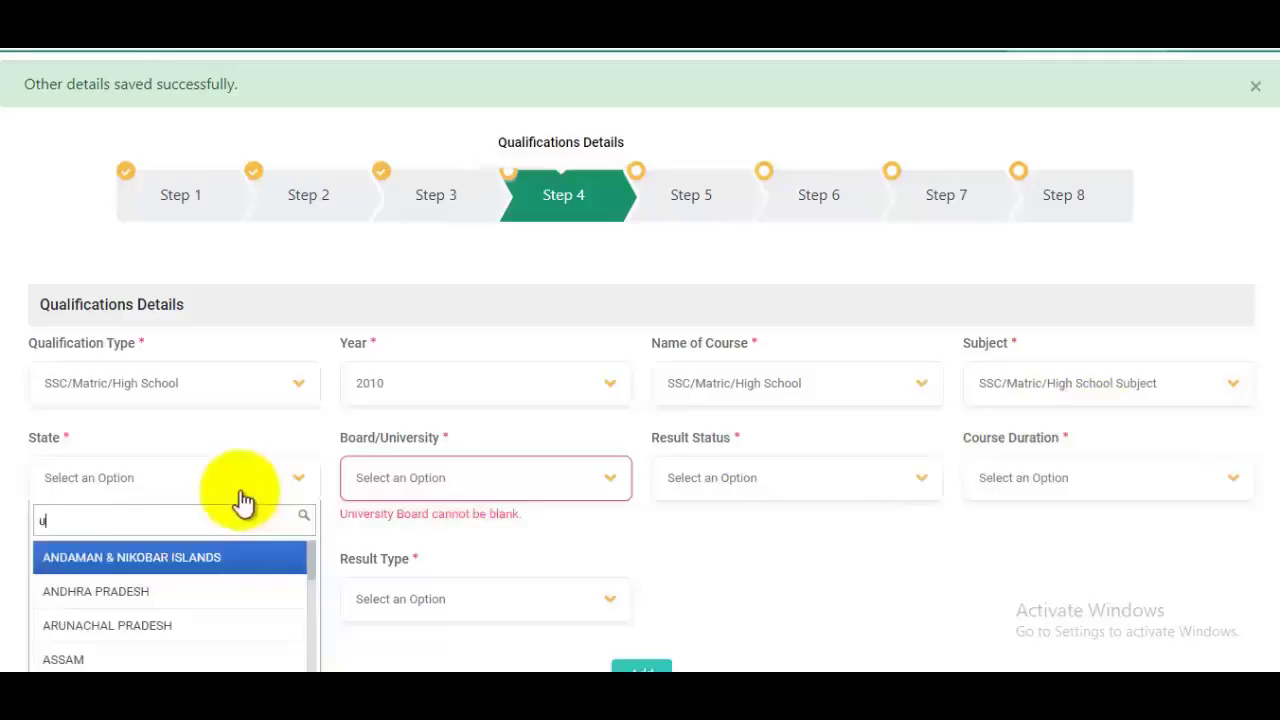
{"action": "type", "text": "tt"}
{"action": "left_click", "coordinate": [88, 592]}
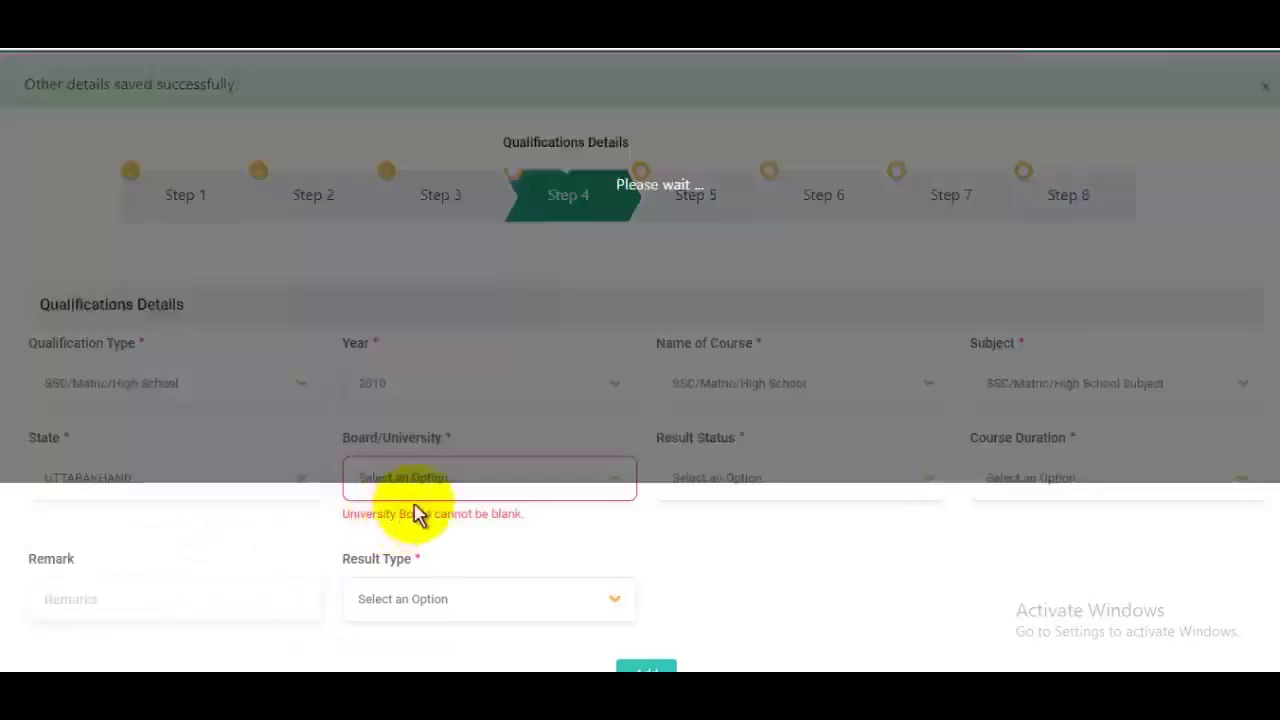
{"action": "left_click", "coordinate": [470, 490]}
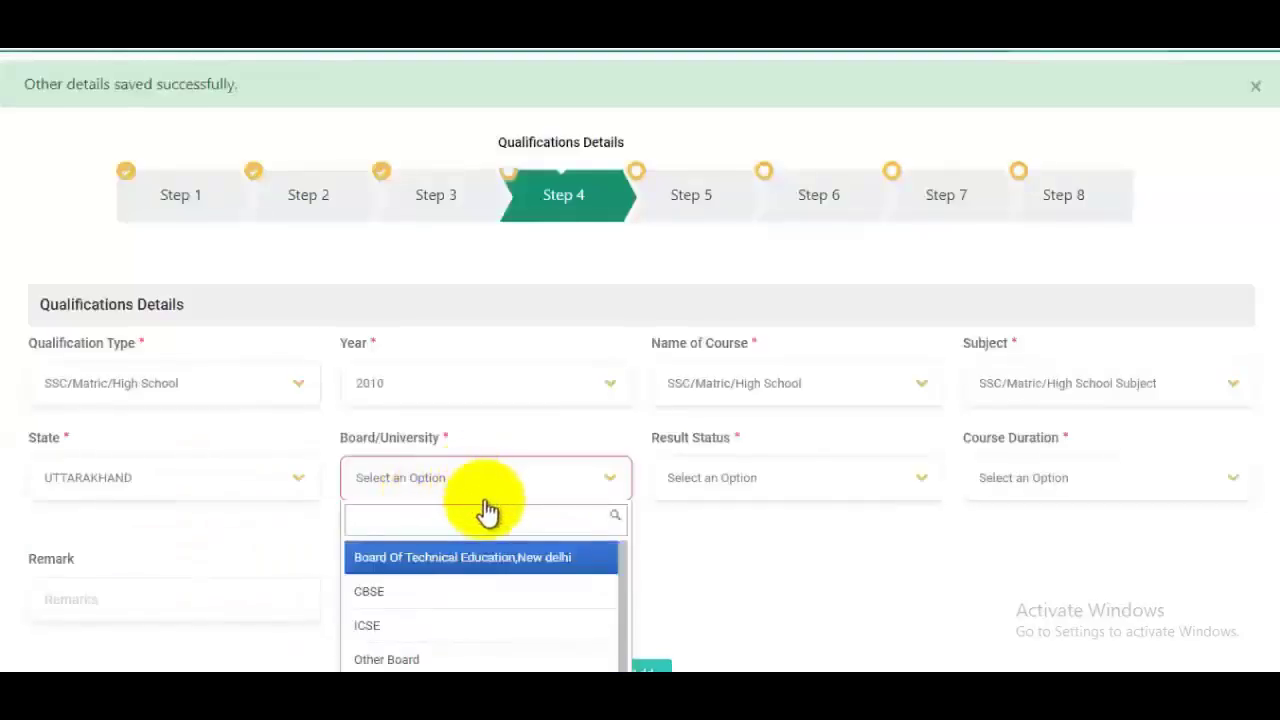
{"action": "scroll", "coordinate": [487, 511], "scroll_direction": "down", "scroll_amount": 1}
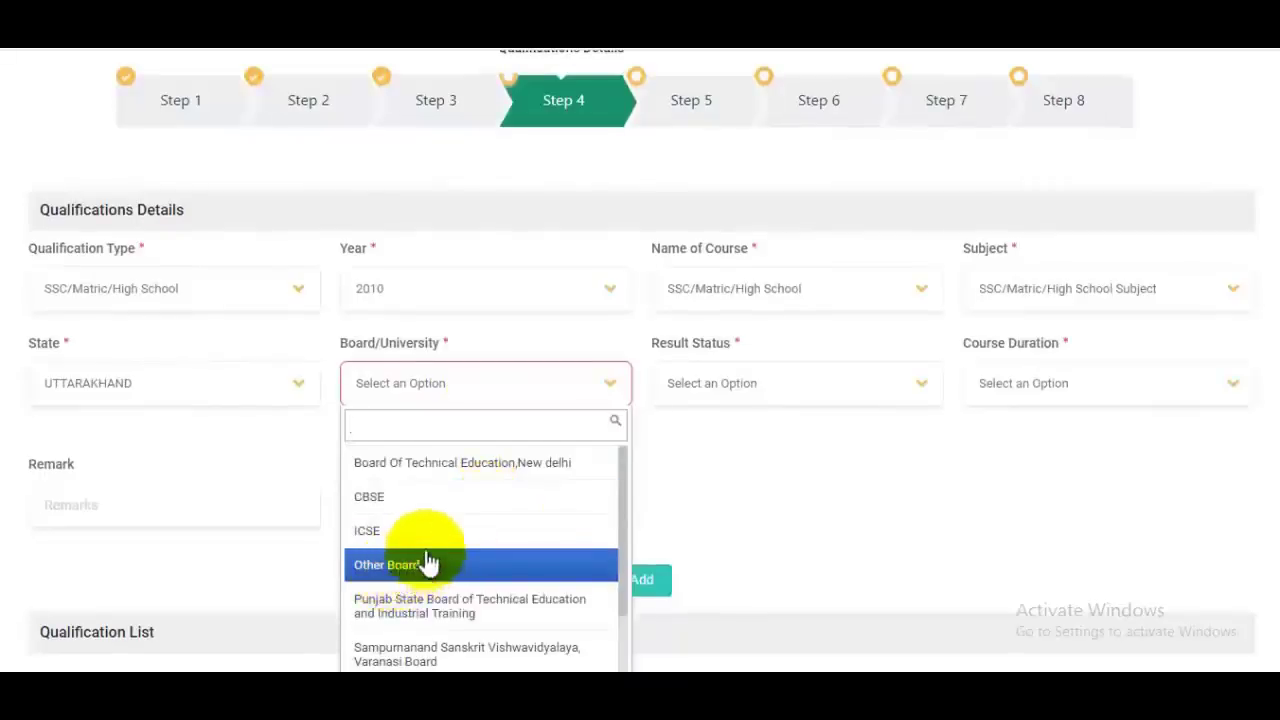
{"action": "left_click", "coordinate": [415, 498]}
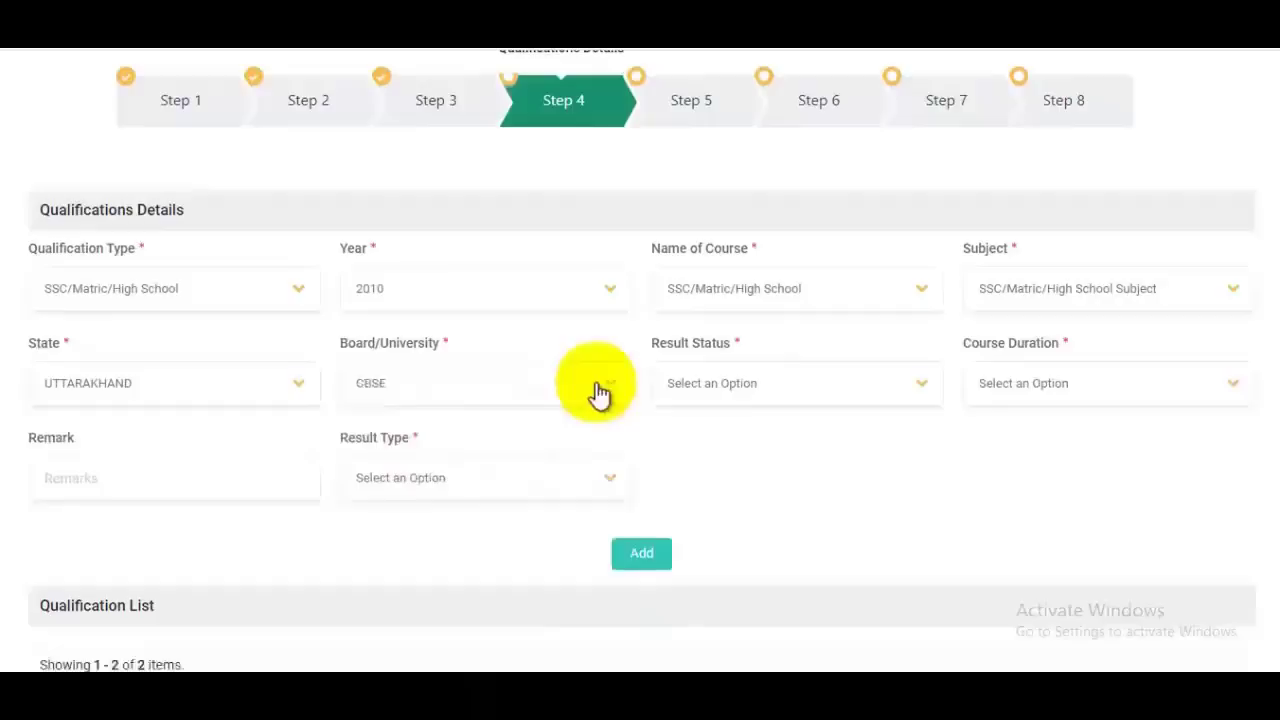
{"action": "left_click", "coordinate": [783, 390]}
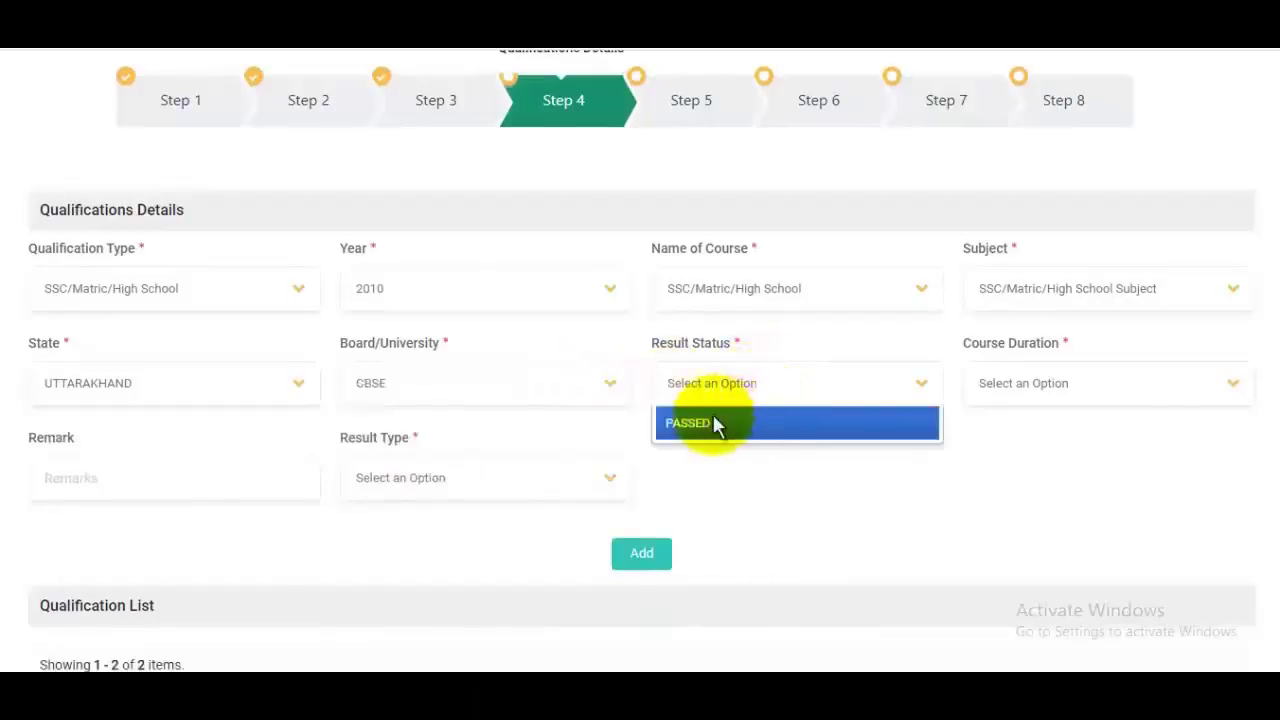
{"action": "left_click", "coordinate": [714, 423]}
{"action": "left_click", "coordinate": [1052, 392]}
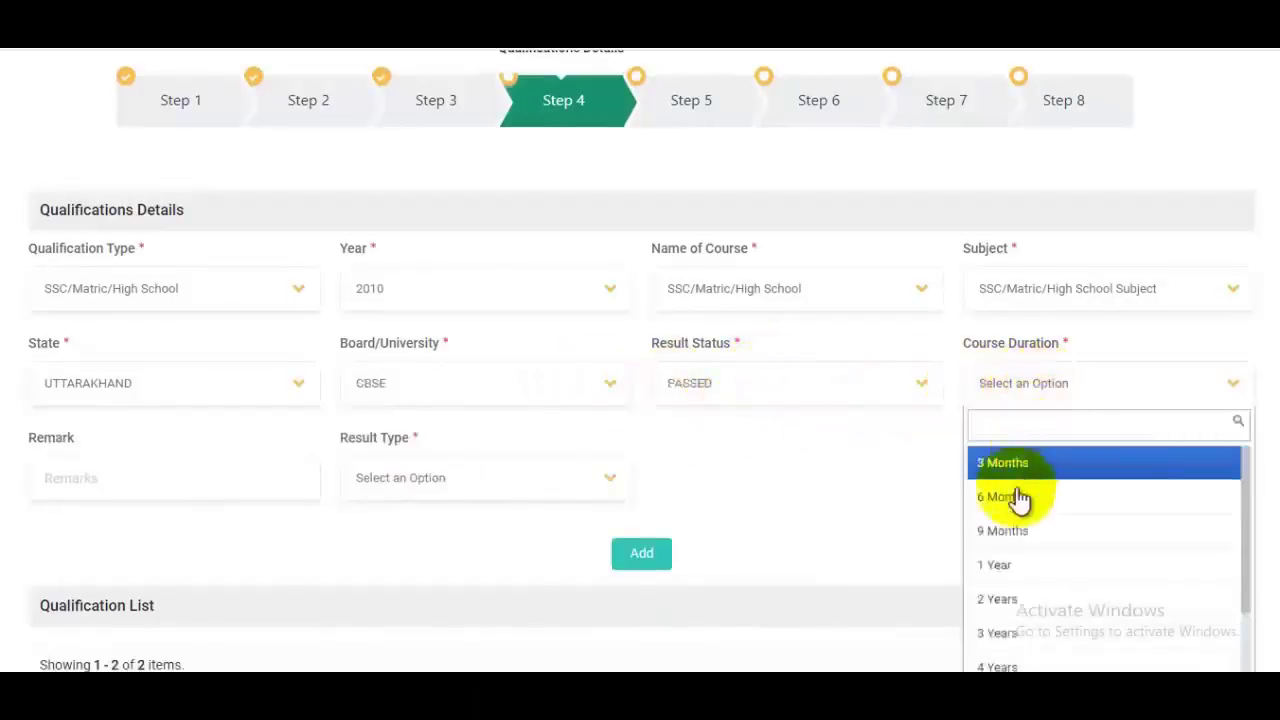
{"action": "scroll", "coordinate": [1025, 530], "scroll_direction": "down", "scroll_amount": 2}
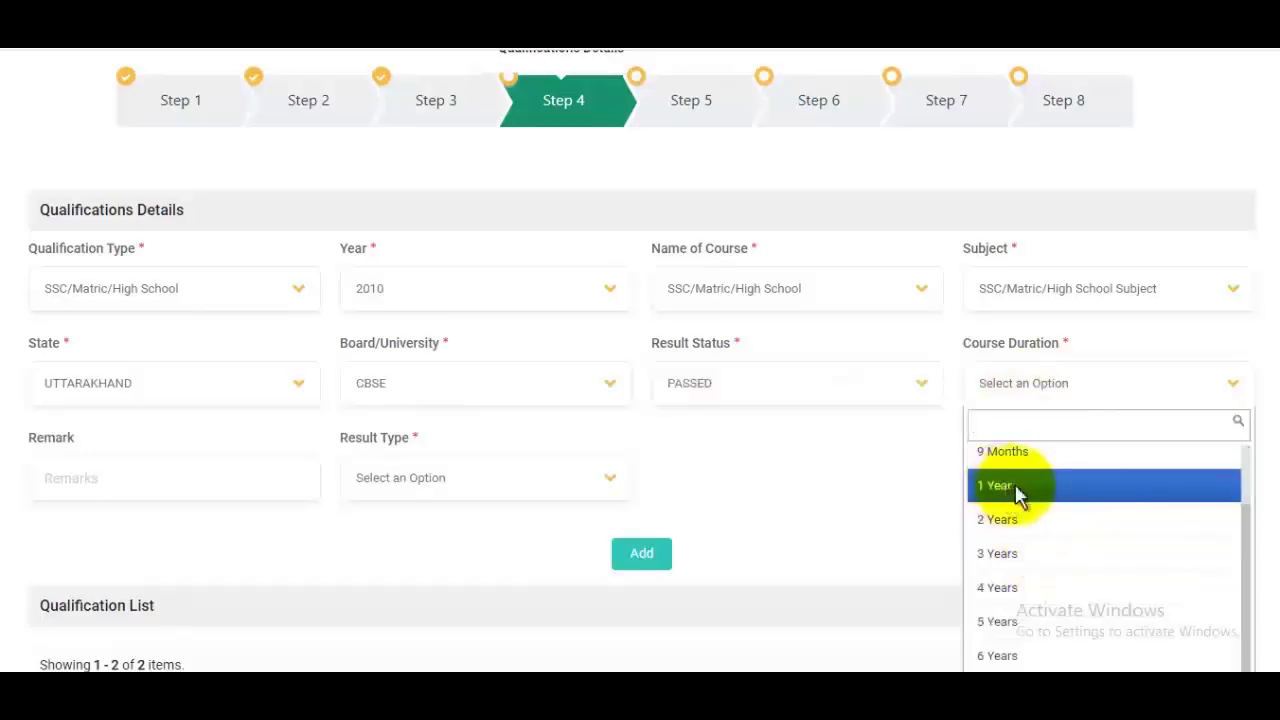
{"action": "left_click", "coordinate": [1018, 494]}
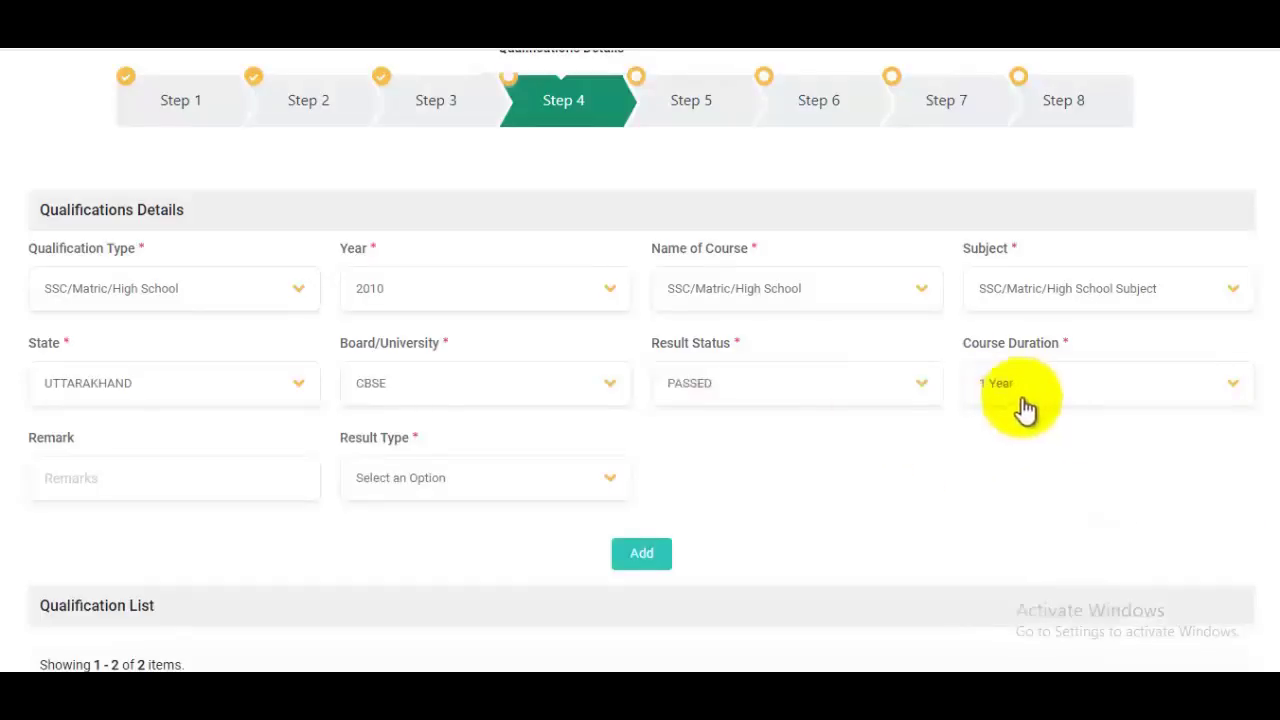
{"action": "left_click", "coordinate": [1025, 405]}
{"action": "scroll", "coordinate": [1086, 530], "scroll_direction": "up", "scroll_amount": 1}
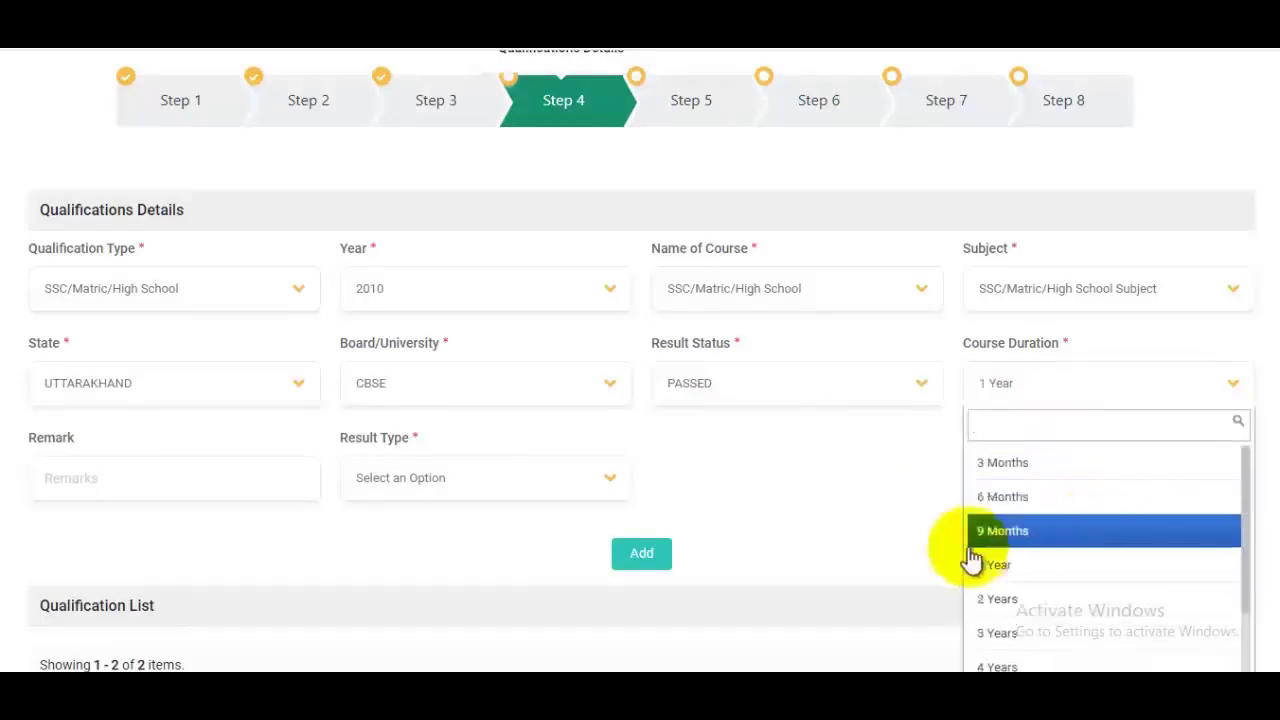
Step: Enter remark PASS, result type MARKS, 580 of 600 marks, and FIRST division
{"action": "left_click", "coordinate": [124, 480]}
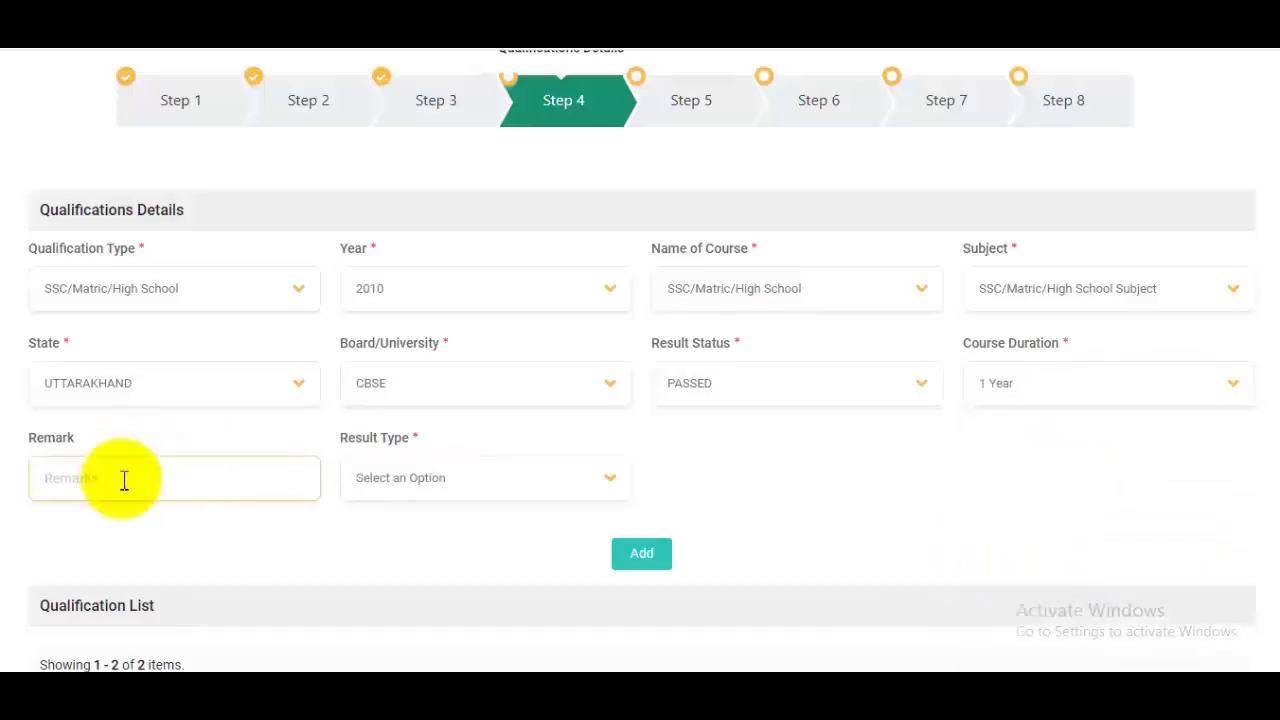
{"action": "left_click", "coordinate": [380, 480]}
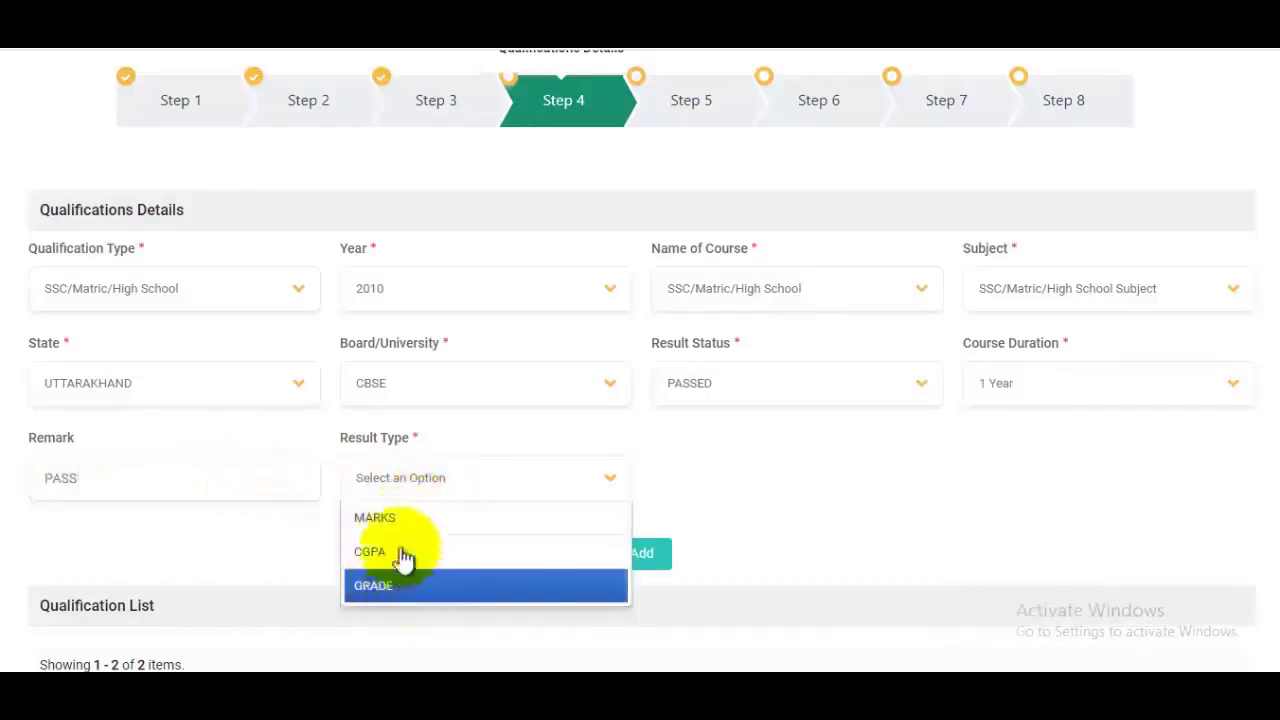
{"action": "left_click", "coordinate": [400, 520]}
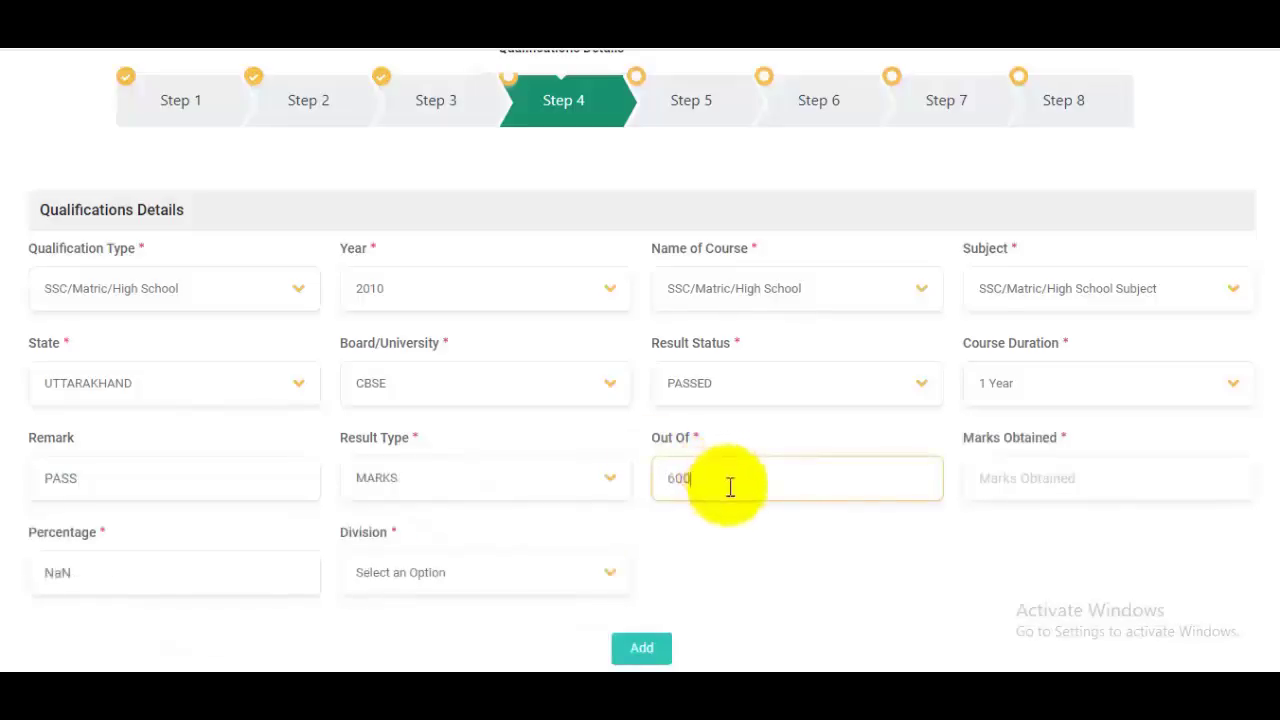
{"action": "left_click", "coordinate": [1104, 477]}
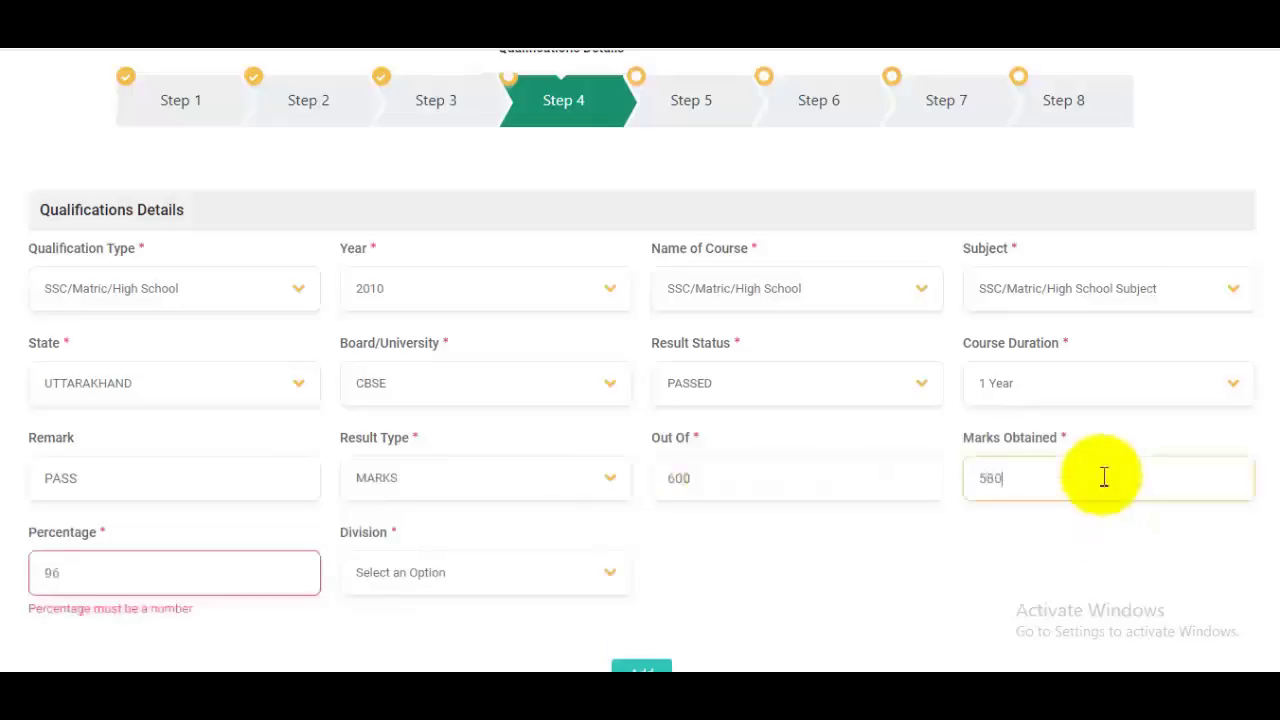
{"action": "left_click", "coordinate": [465, 583]}
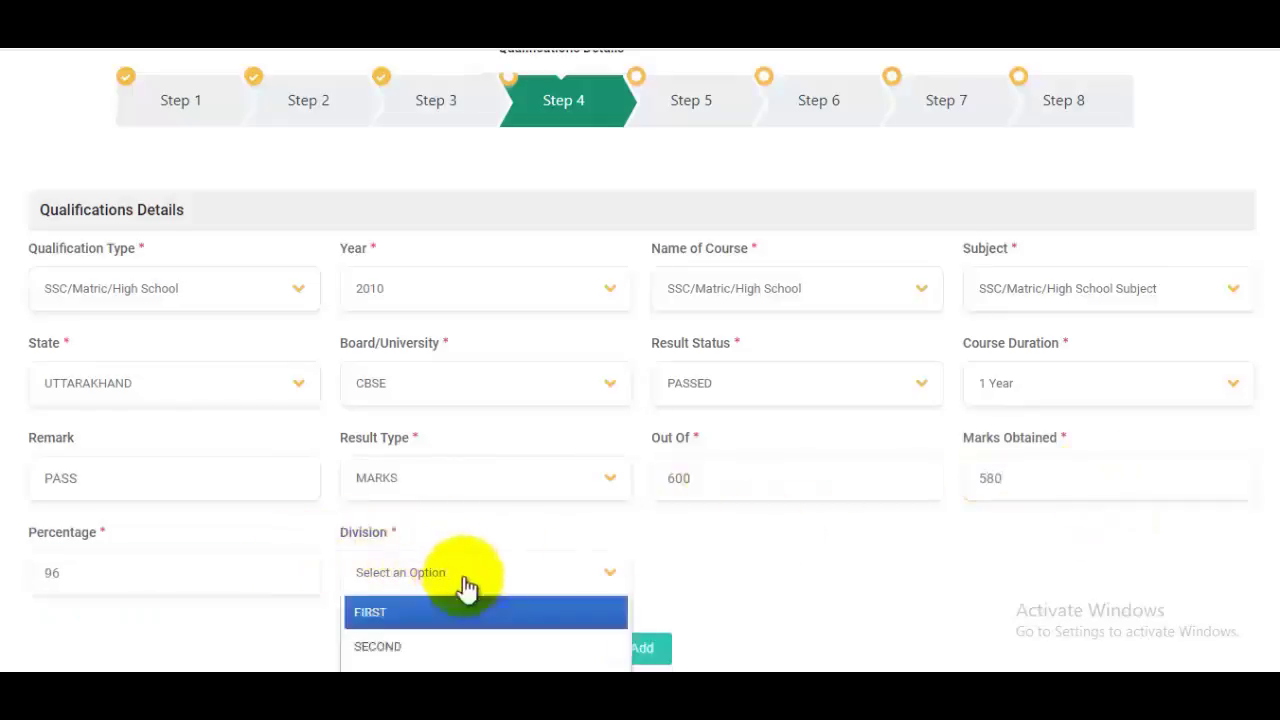
{"action": "scroll", "coordinate": [450, 565], "scroll_direction": "down", "scroll_amount": 1}
{"action": "left_click", "coordinate": [420, 520]}
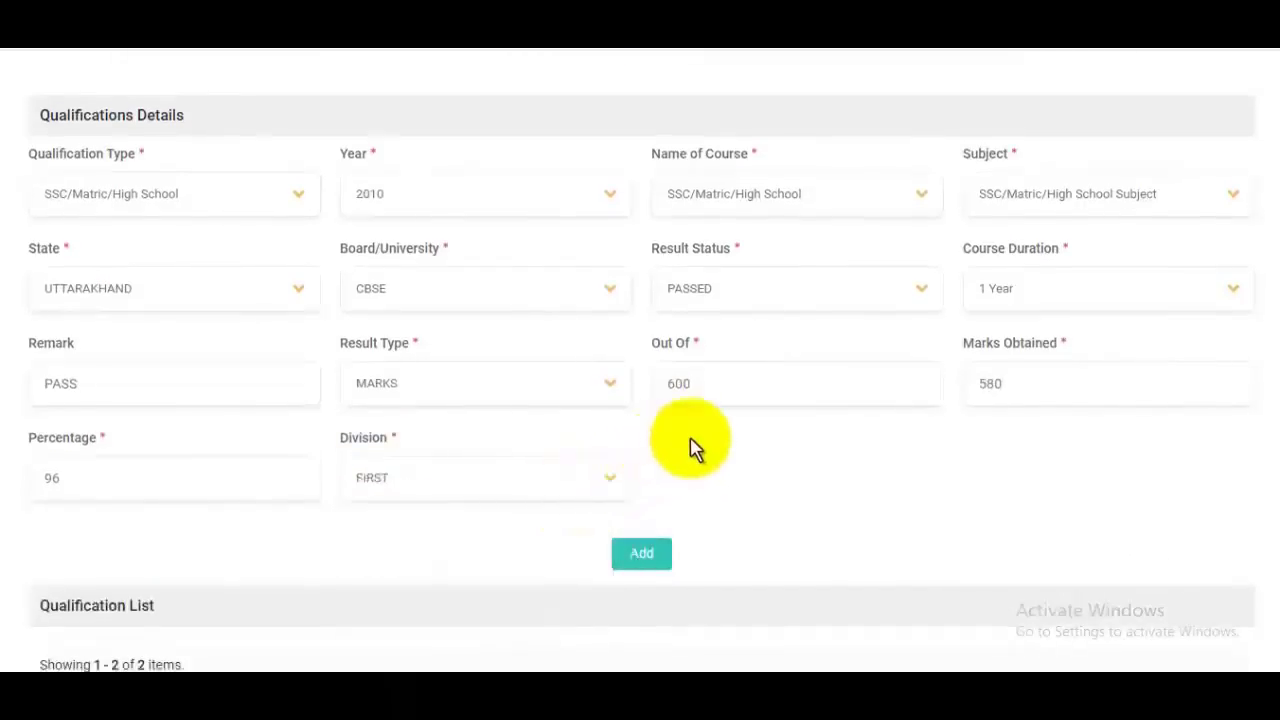
{"action": "scroll", "coordinate": [698, 443], "scroll_direction": "down", "scroll_amount": 2}
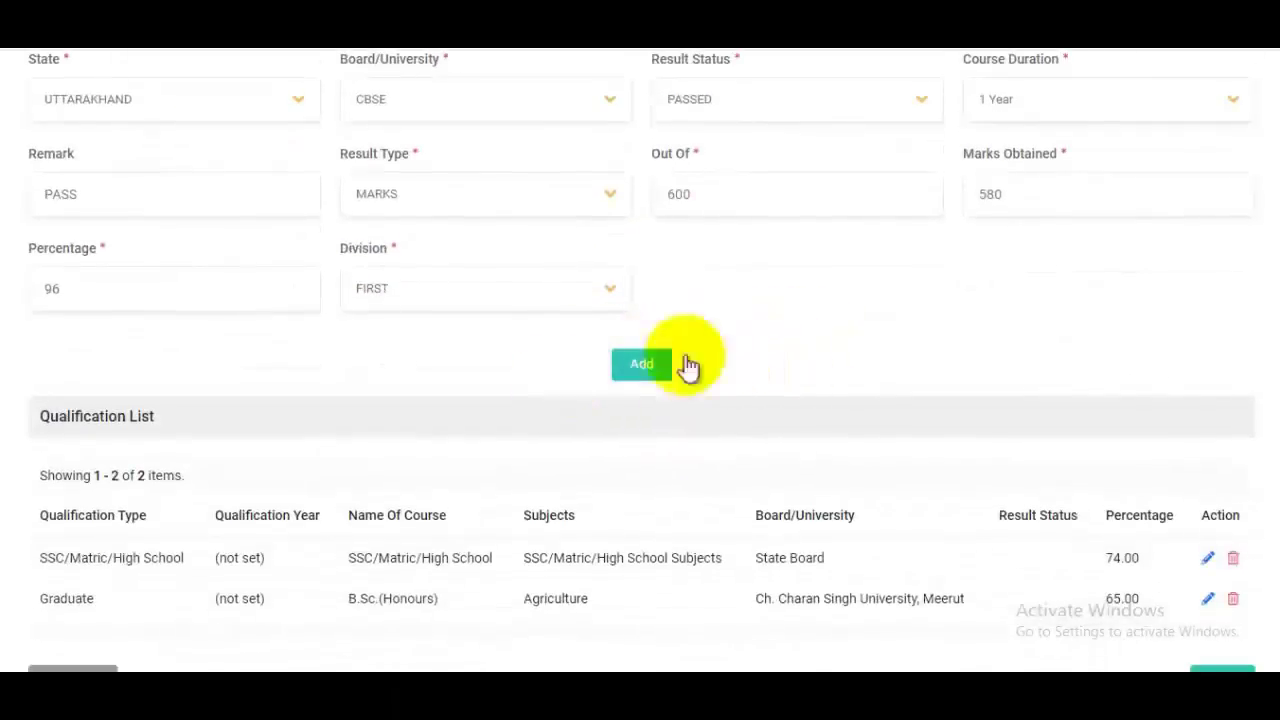
{"action": "scroll", "coordinate": [810, 380], "scroll_direction": "down", "scroll_amount": 1}
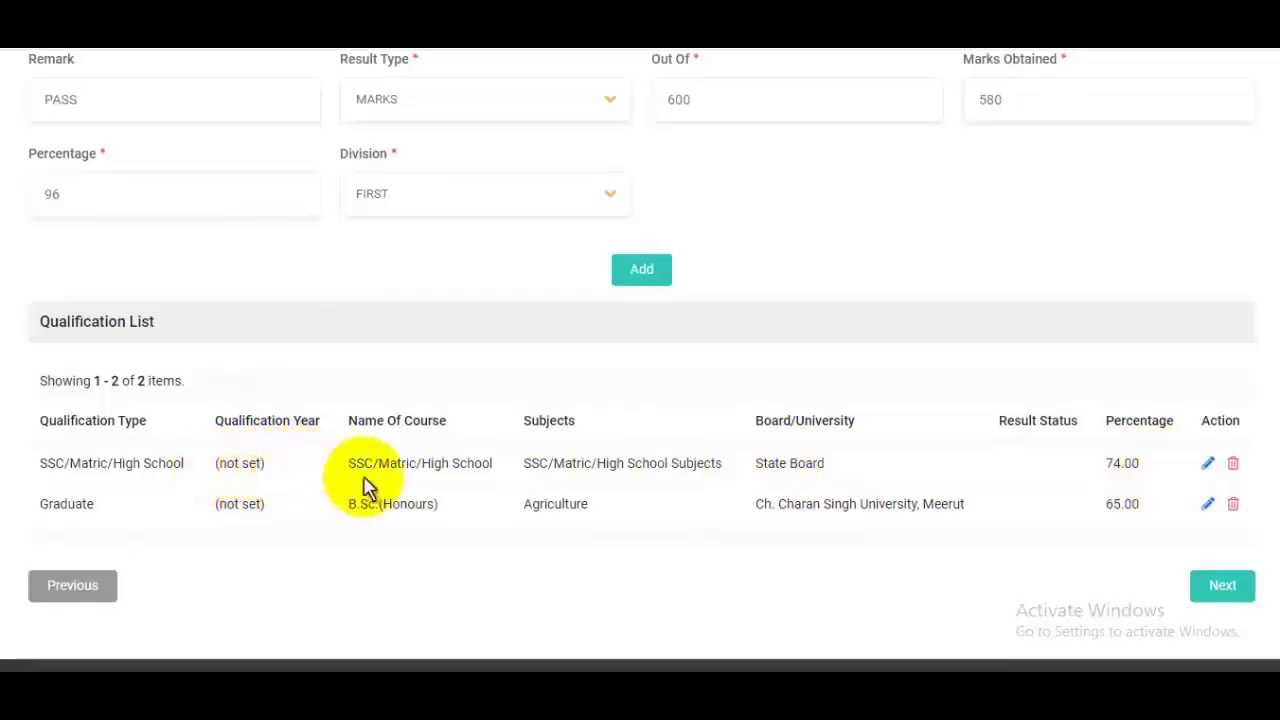
{"action": "scroll", "coordinate": [368, 486], "scroll_direction": "up", "scroll_amount": 1}
{"action": "scroll", "coordinate": [368, 486], "scroll_direction": "up", "scroll_amount": 6}
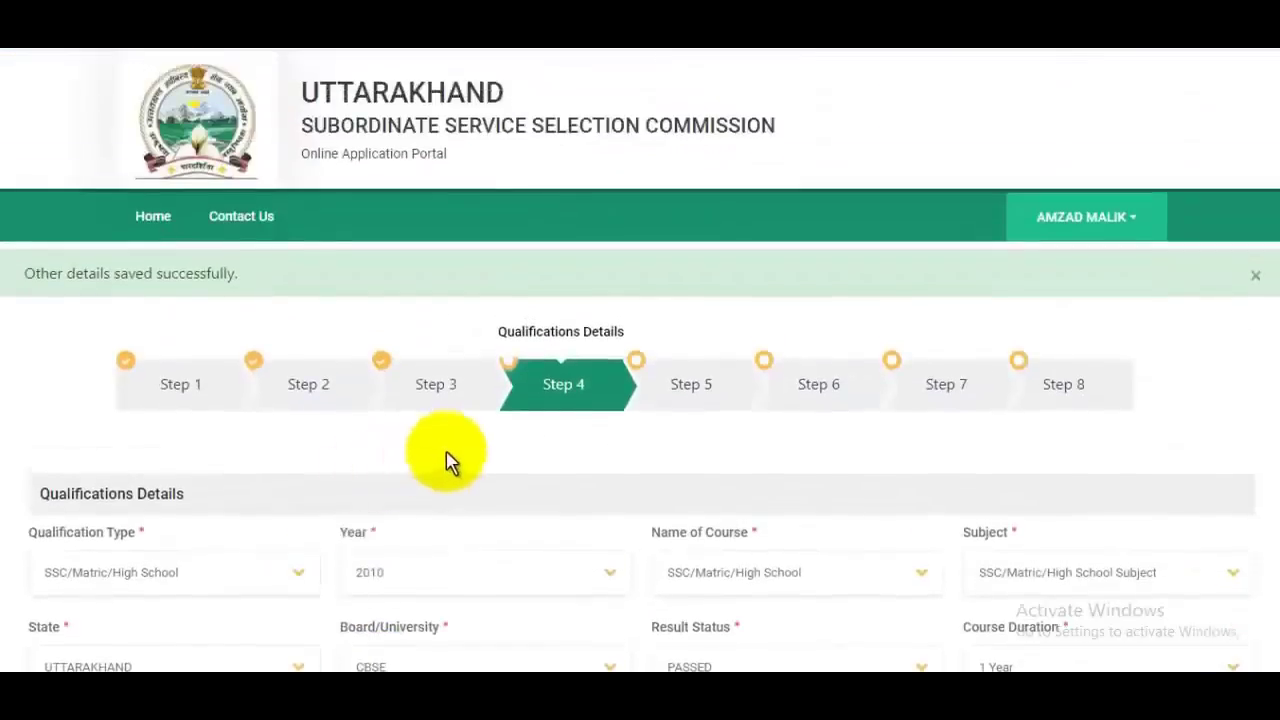
{"action": "scroll", "coordinate": [447, 460], "scroll_direction": "down", "scroll_amount": 3}
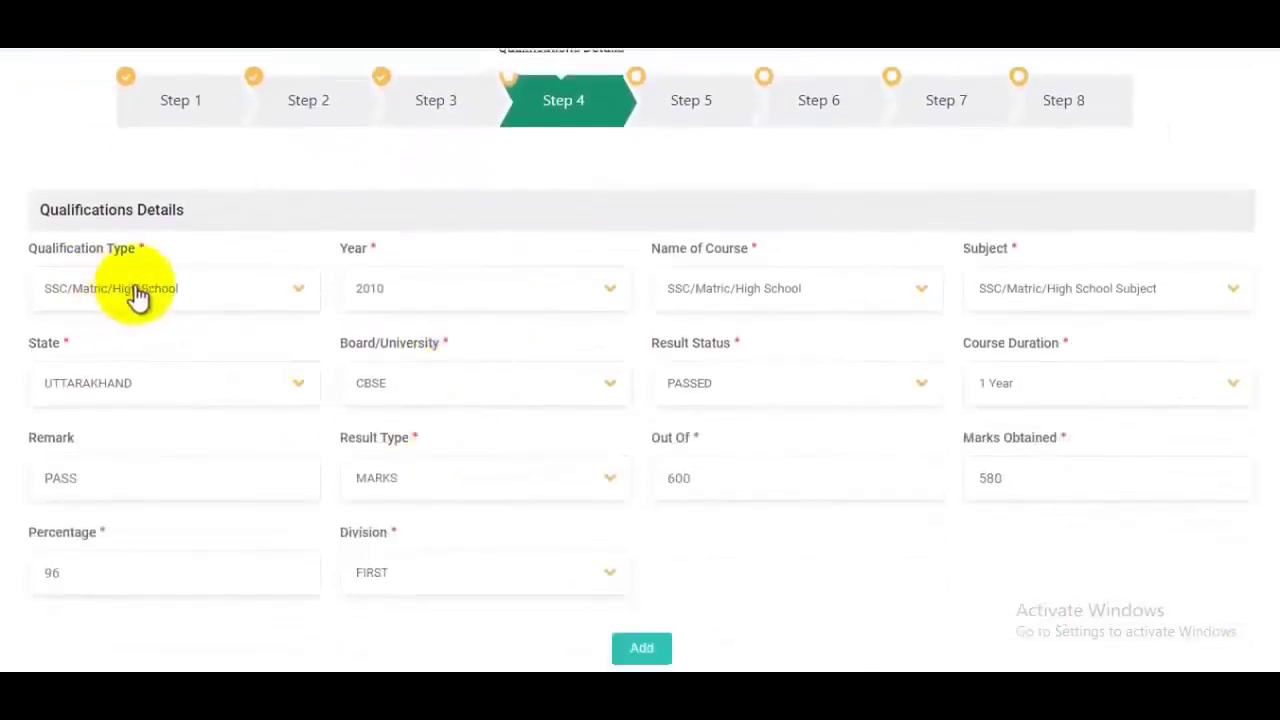
Step: Switch the qualification type to Intermediate(10+2) with course Intermediate(12th) Agriculture
{"action": "left_click", "coordinate": [140, 298]}
{"action": "left_click", "coordinate": [114, 402]}
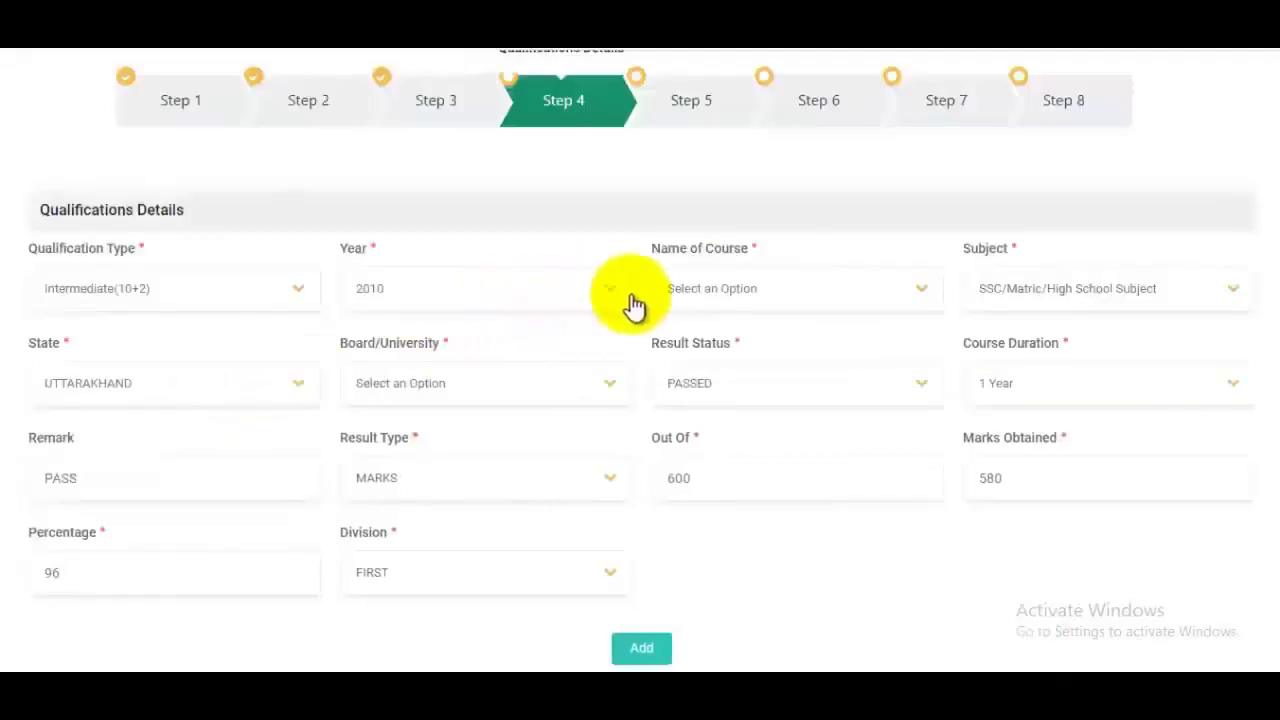
{"action": "left_click", "coordinate": [767, 299]}
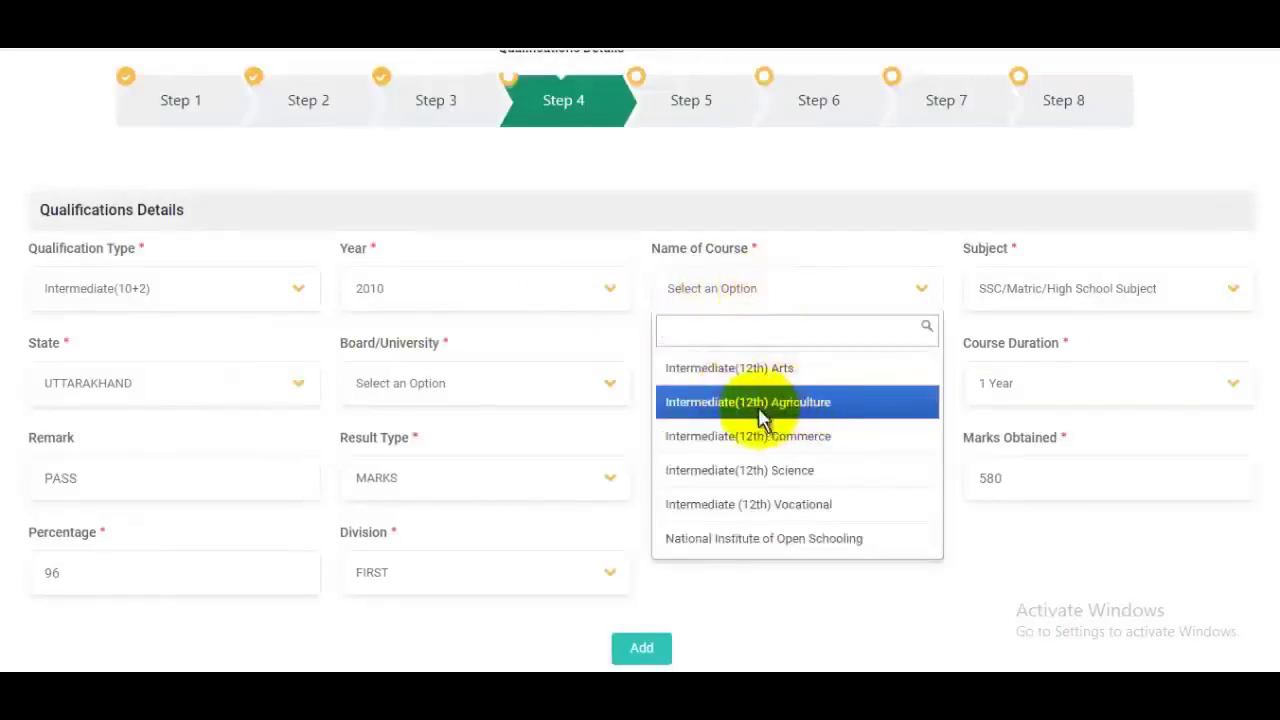
{"action": "left_click", "coordinate": [760, 412]}
Step: Choose subjects Agri chemistry, Agronomy, Animal husbandry, Agri zoology and Plant nursery
{"action": "left_click", "coordinate": [1063, 292]}
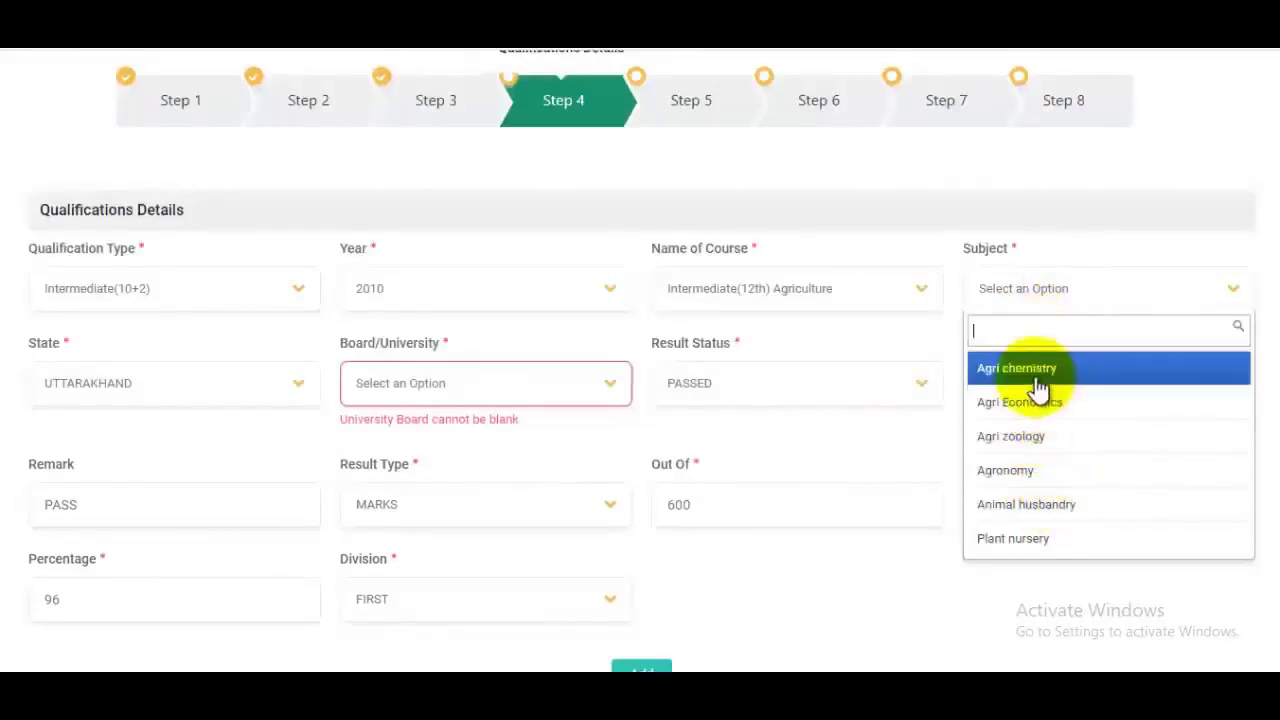
{"action": "left_click", "coordinate": [1038, 376]}
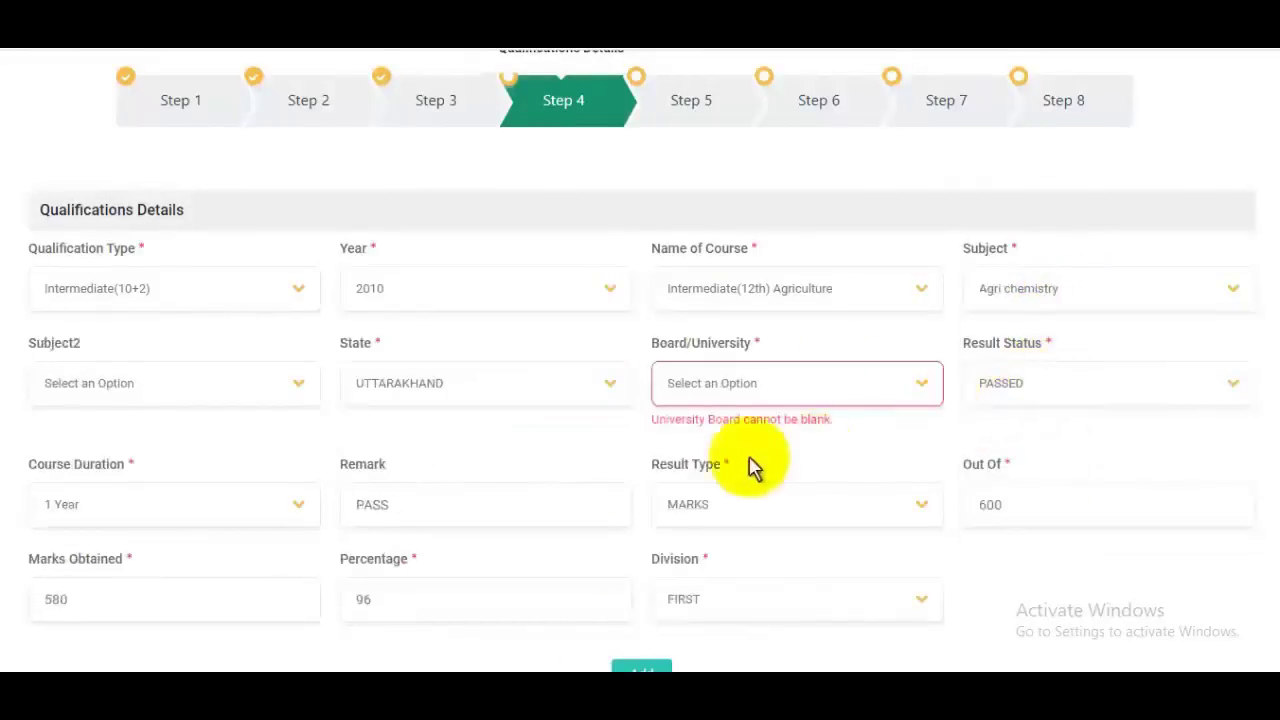
{"action": "left_click", "coordinate": [100, 388]}
{"action": "left_click", "coordinate": [77, 531]}
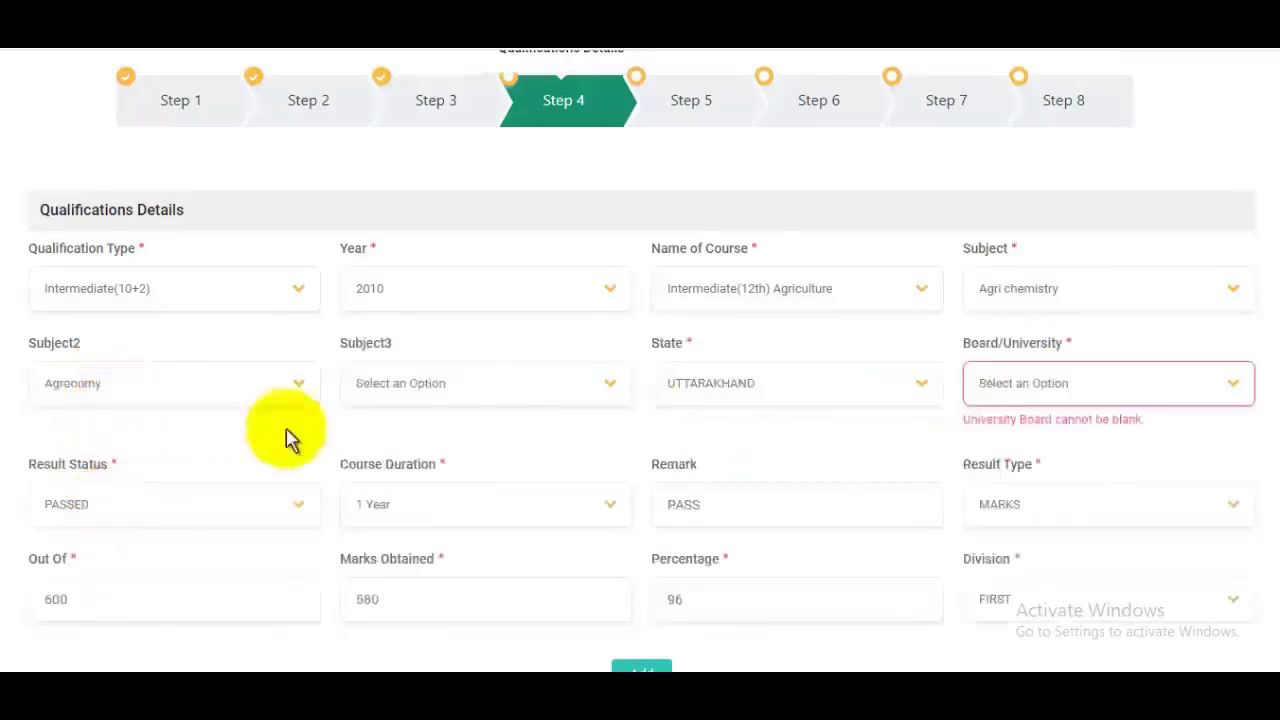
{"action": "left_click", "coordinate": [405, 388]}
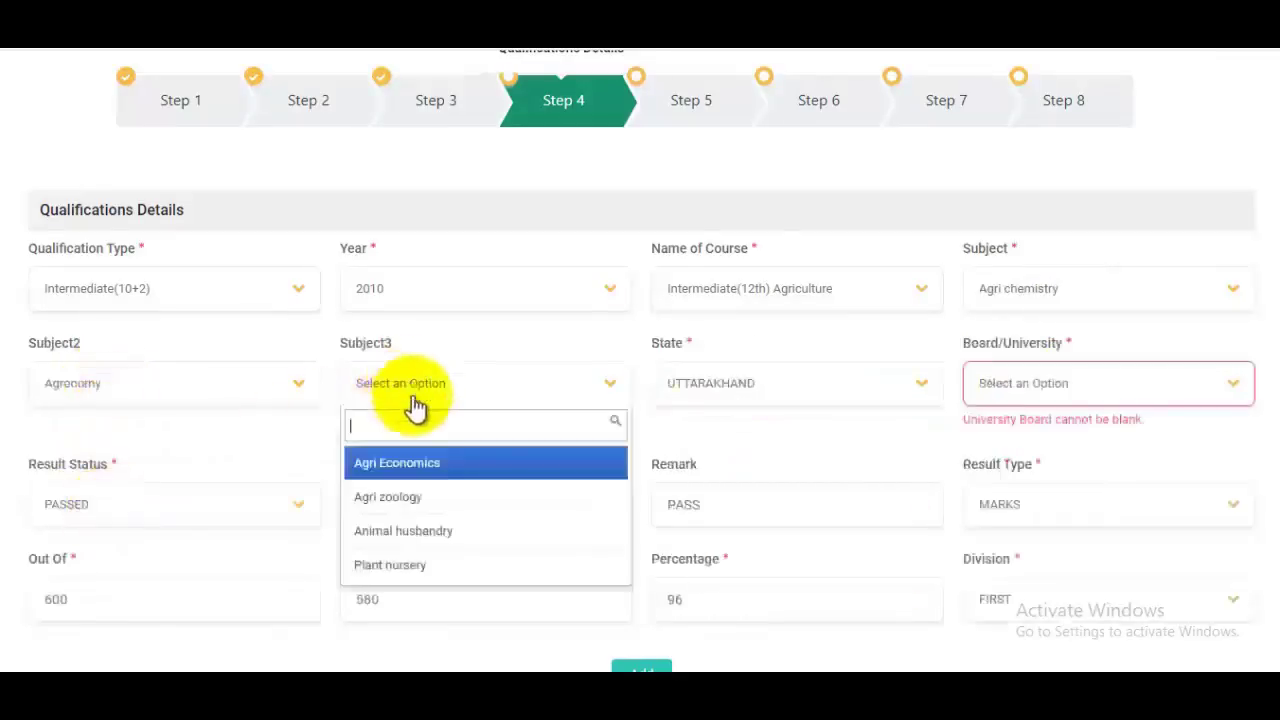
{"action": "left_click", "coordinate": [401, 531]}
{"action": "left_click", "coordinate": [778, 396]}
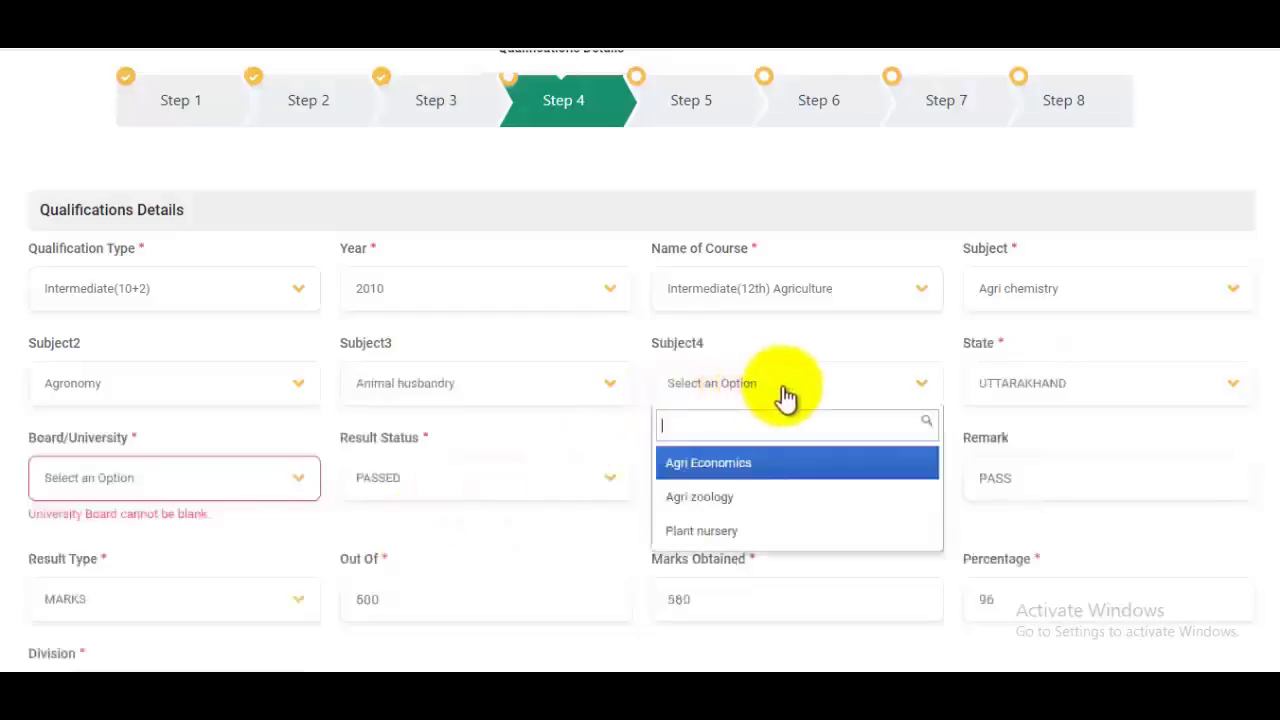
{"action": "left_click", "coordinate": [725, 498]}
{"action": "left_click", "coordinate": [1045, 388]}
{"action": "left_click", "coordinate": [1035, 496]}
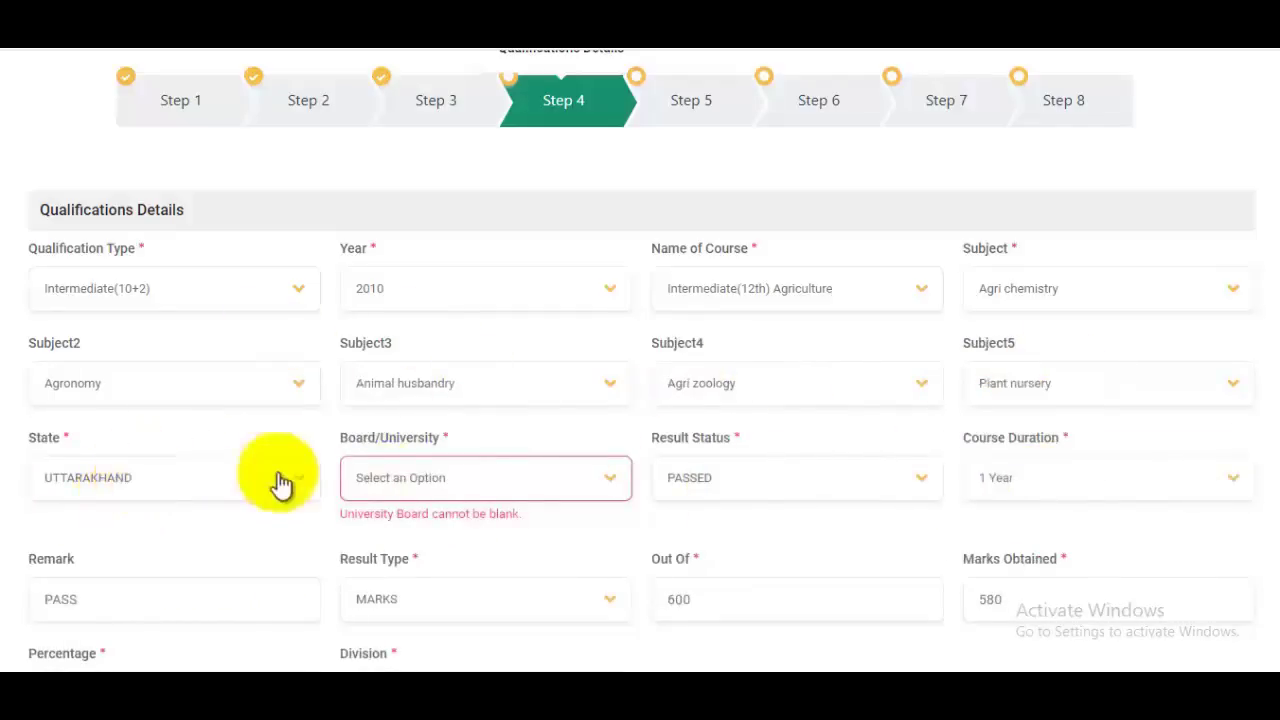
Step: Keep result status PASSED and set the course duration to 2 Years
{"action": "left_click", "coordinate": [493, 484]}
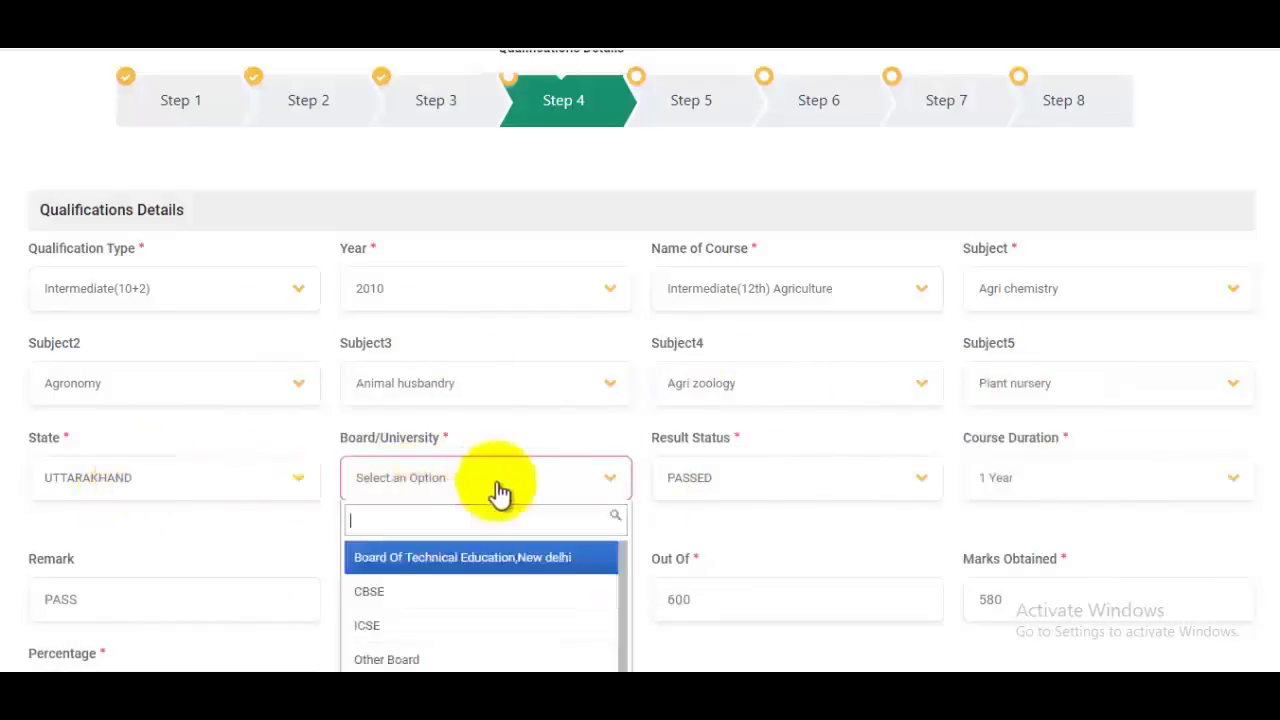
{"action": "left_click", "coordinate": [775, 487]}
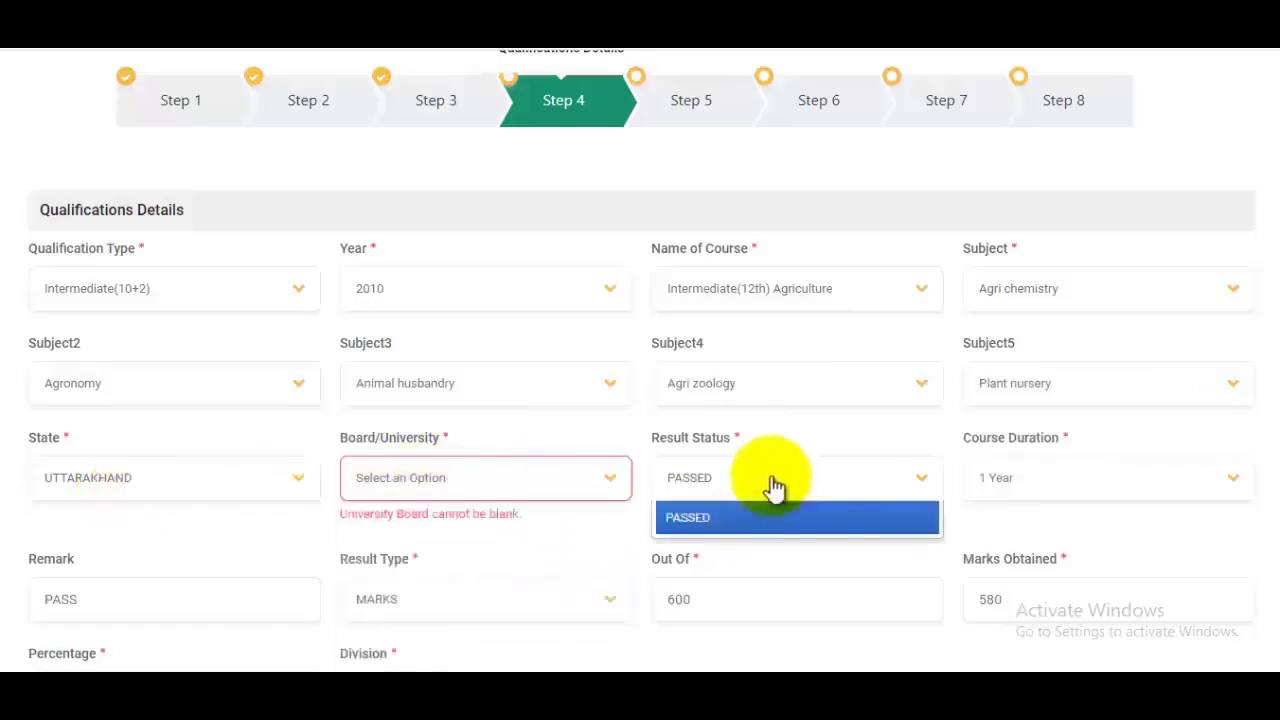
{"action": "left_click", "coordinate": [1060, 482]}
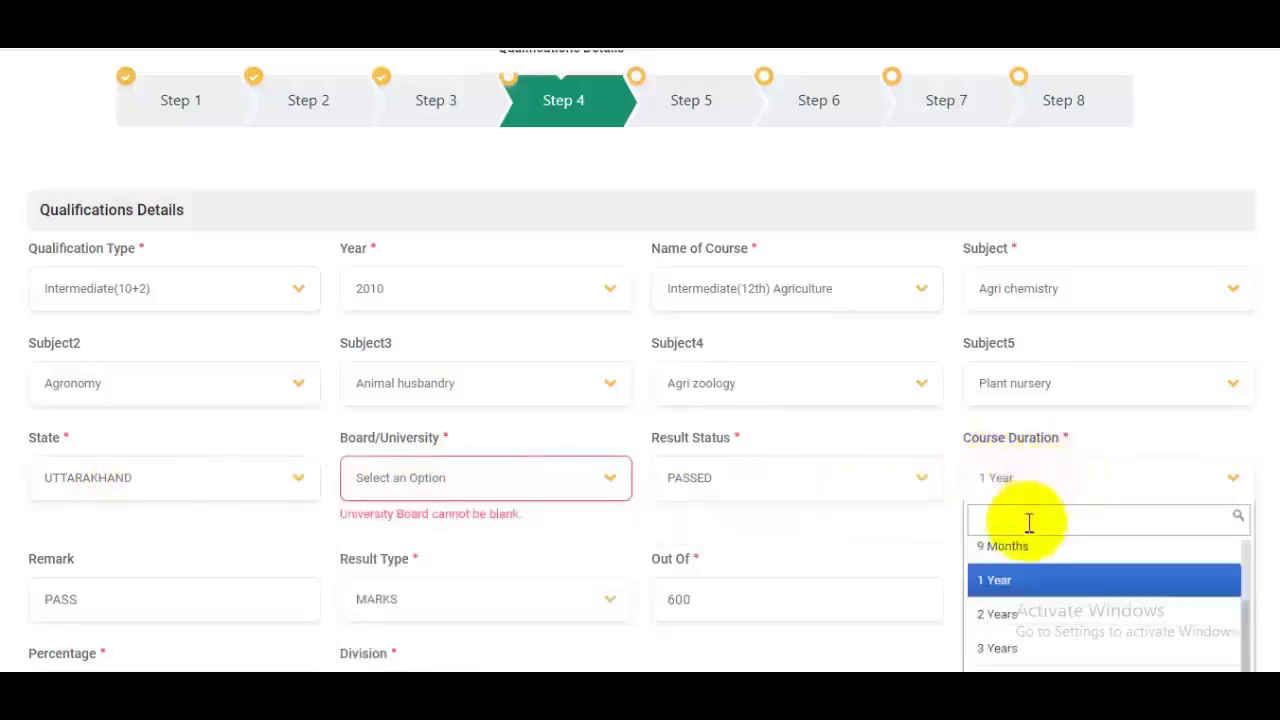
{"action": "left_click", "coordinate": [1005, 627]}
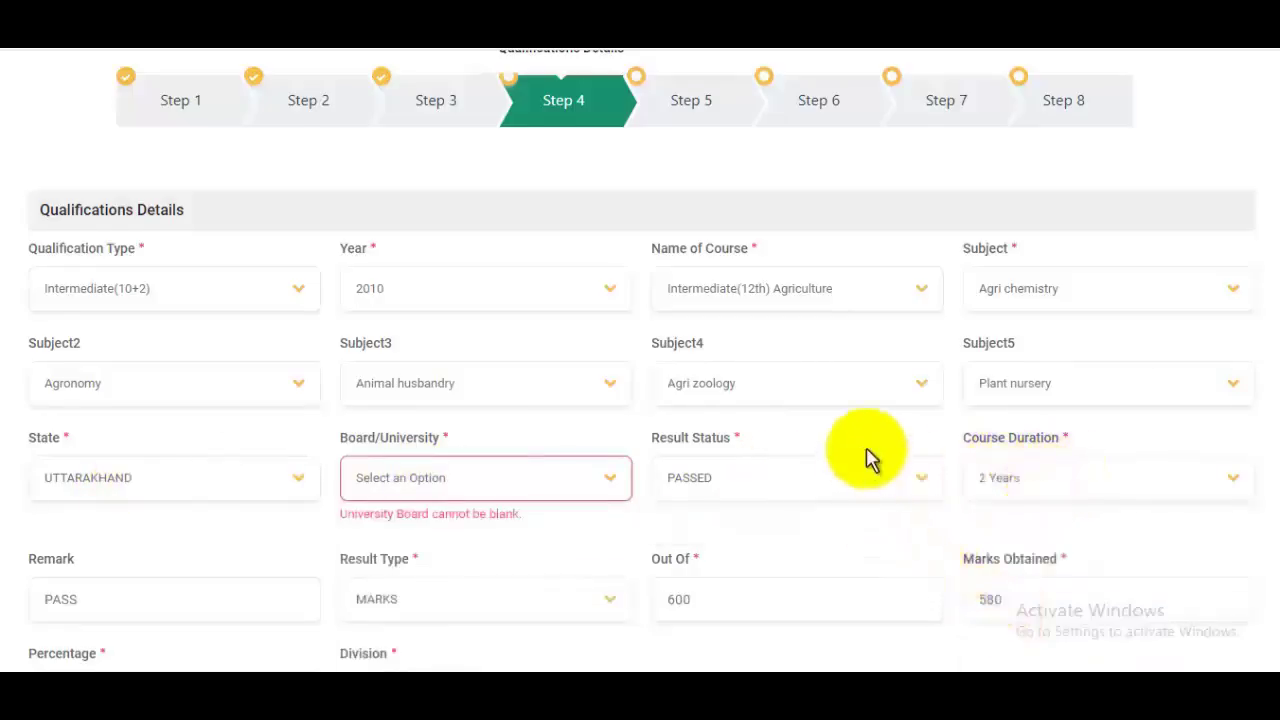
{"action": "scroll", "coordinate": [866, 457], "scroll_direction": "down", "scroll_amount": 2}
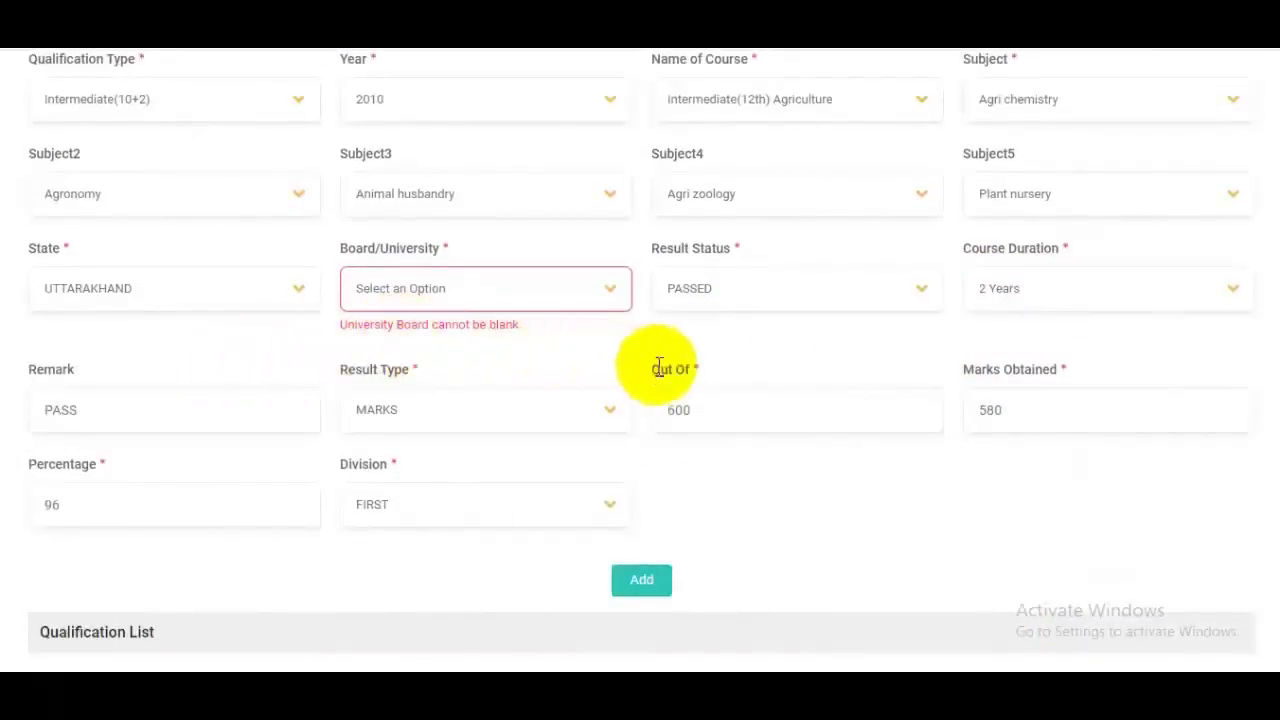
Step: Leave 'Are you employed?' as No and continue to Step 6 Certificates/Documents Upload
{"action": "scroll", "coordinate": [690, 430], "scroll_direction": "down", "scroll_amount": 2}
{"action": "scroll", "coordinate": [709, 397], "scroll_direction": "down", "scroll_amount": 2}
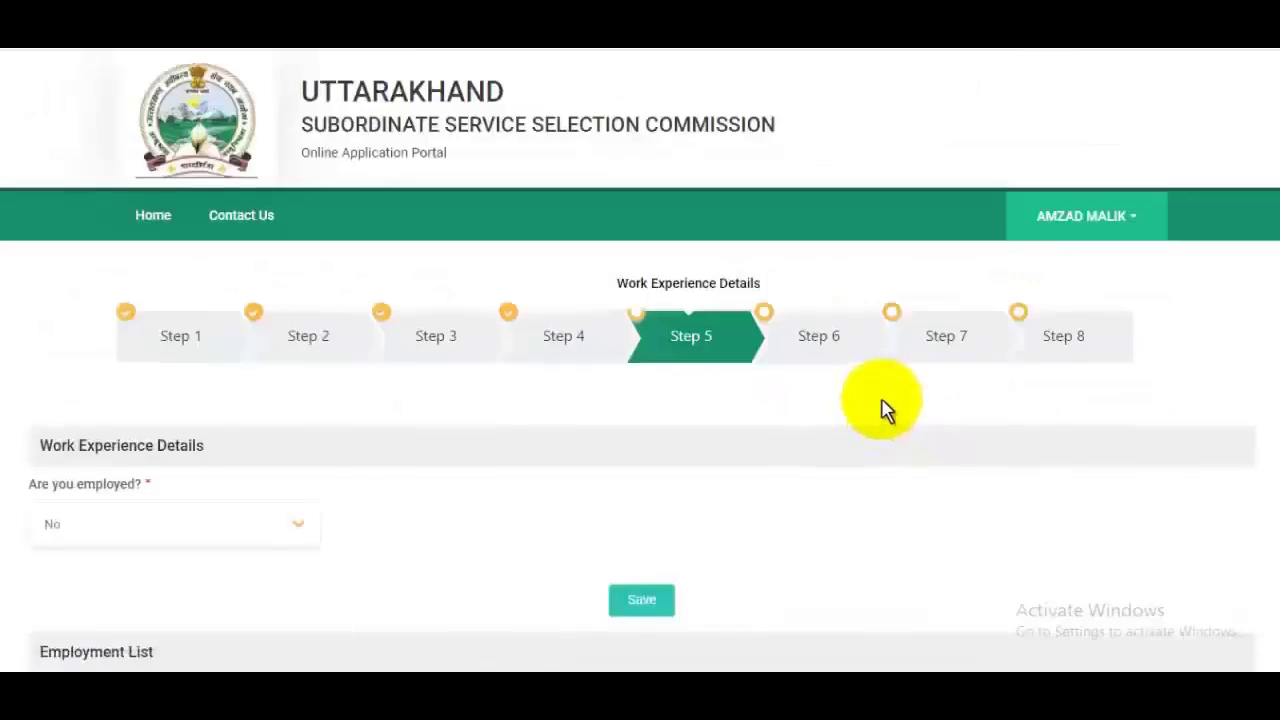
{"action": "scroll", "coordinate": [886, 409], "scroll_direction": "down", "scroll_amount": 2}
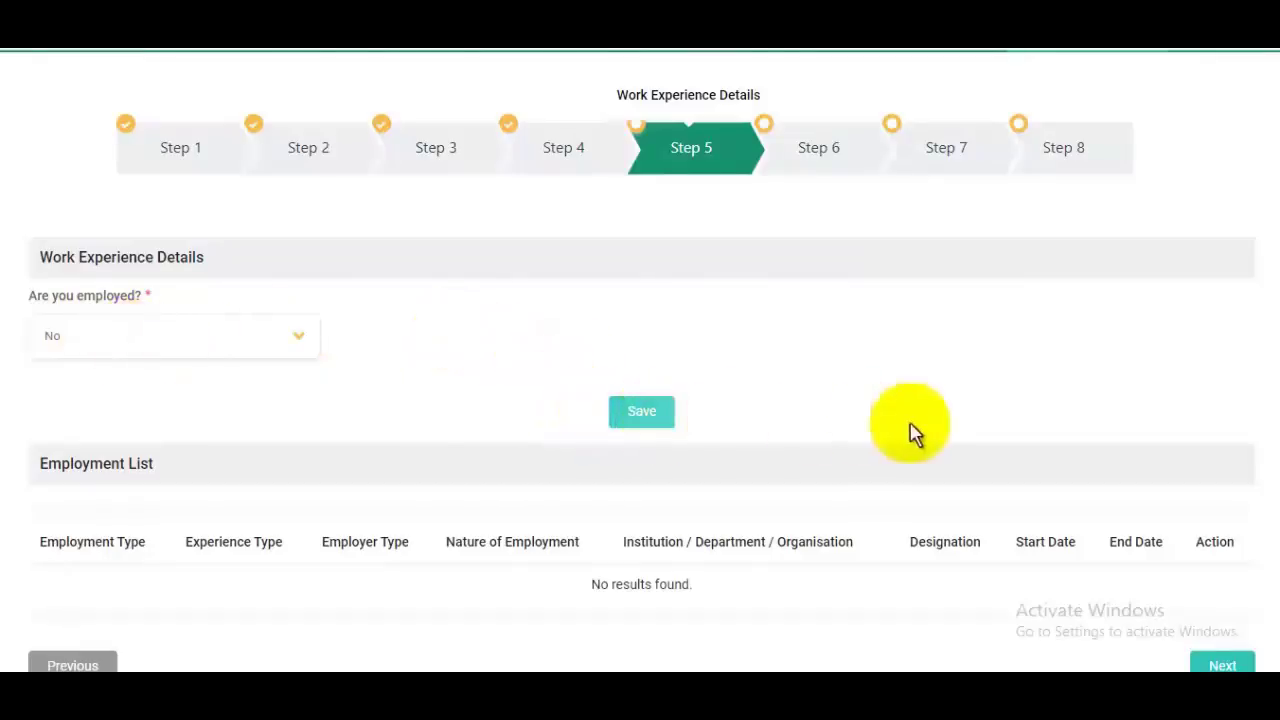
{"action": "scroll", "coordinate": [1100, 500], "scroll_direction": "down", "scroll_amount": 3}
{"action": "left_click", "coordinate": [1224, 484]}
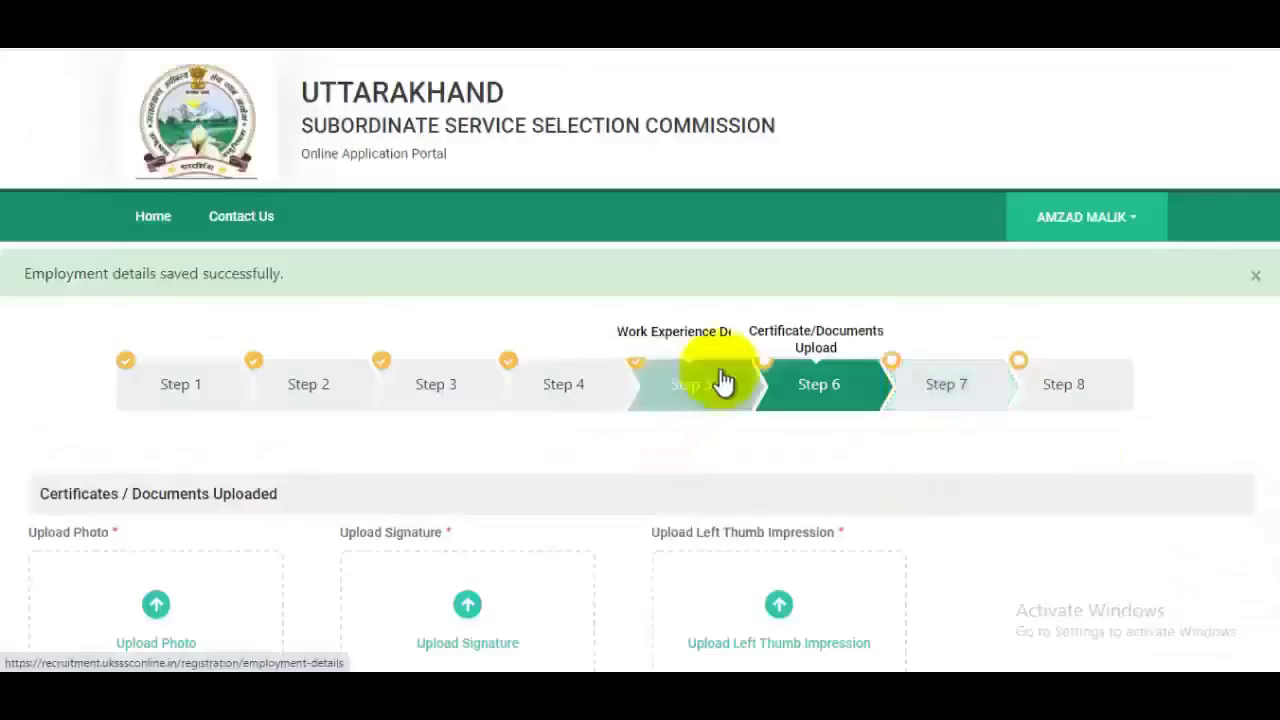
Step: Highlight the upload note's photo, signature and thumb size limits and the allowed image formats
{"action": "scroll", "coordinate": [723, 380], "scroll_direction": "down", "scroll_amount": 5}
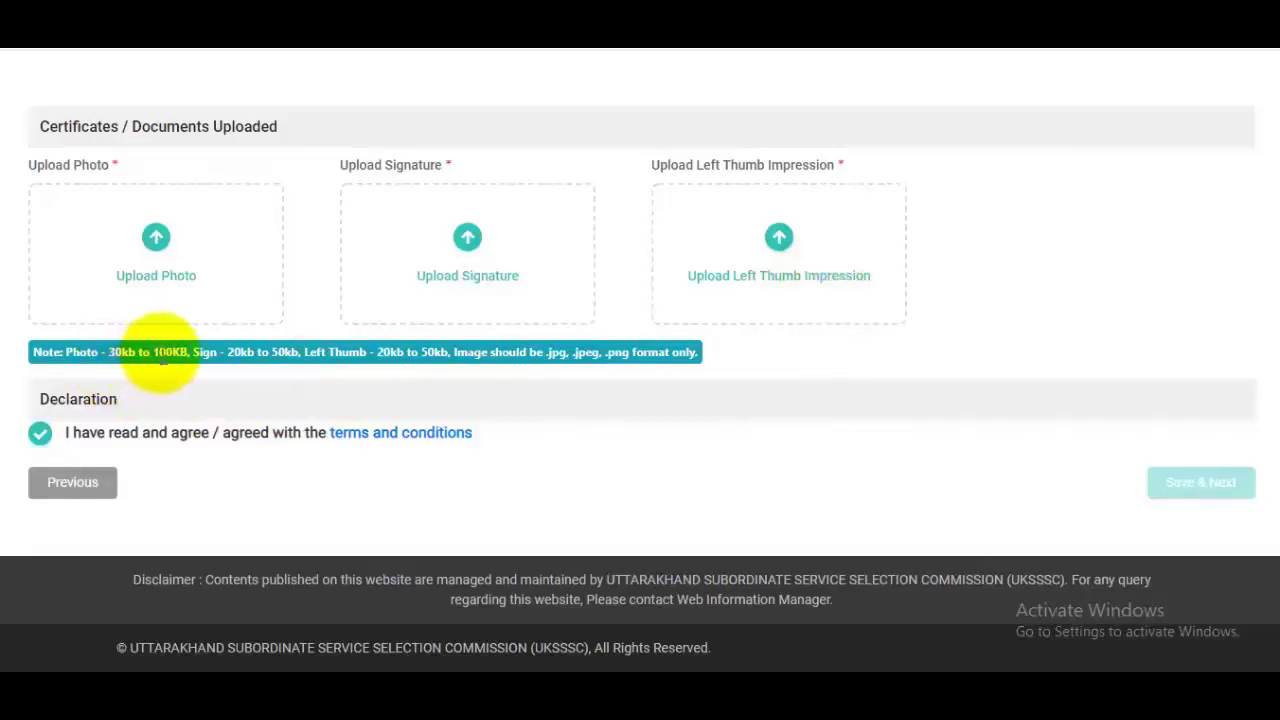
{"action": "double_click", "coordinate": [175, 352]}
{"action": "left_click_drag", "start_coordinate": [220, 352], "coordinate": [276, 352]}
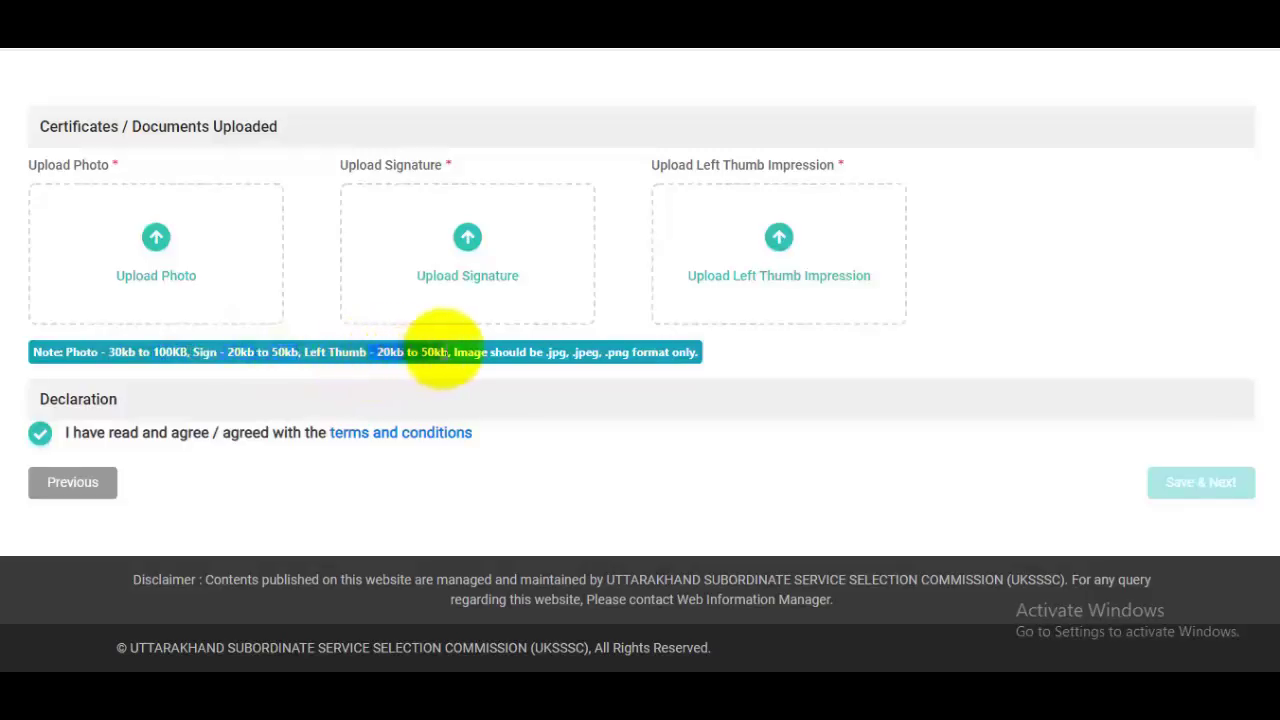
{"action": "left_click_drag", "start_coordinate": [545, 352], "coordinate": [620, 352]}
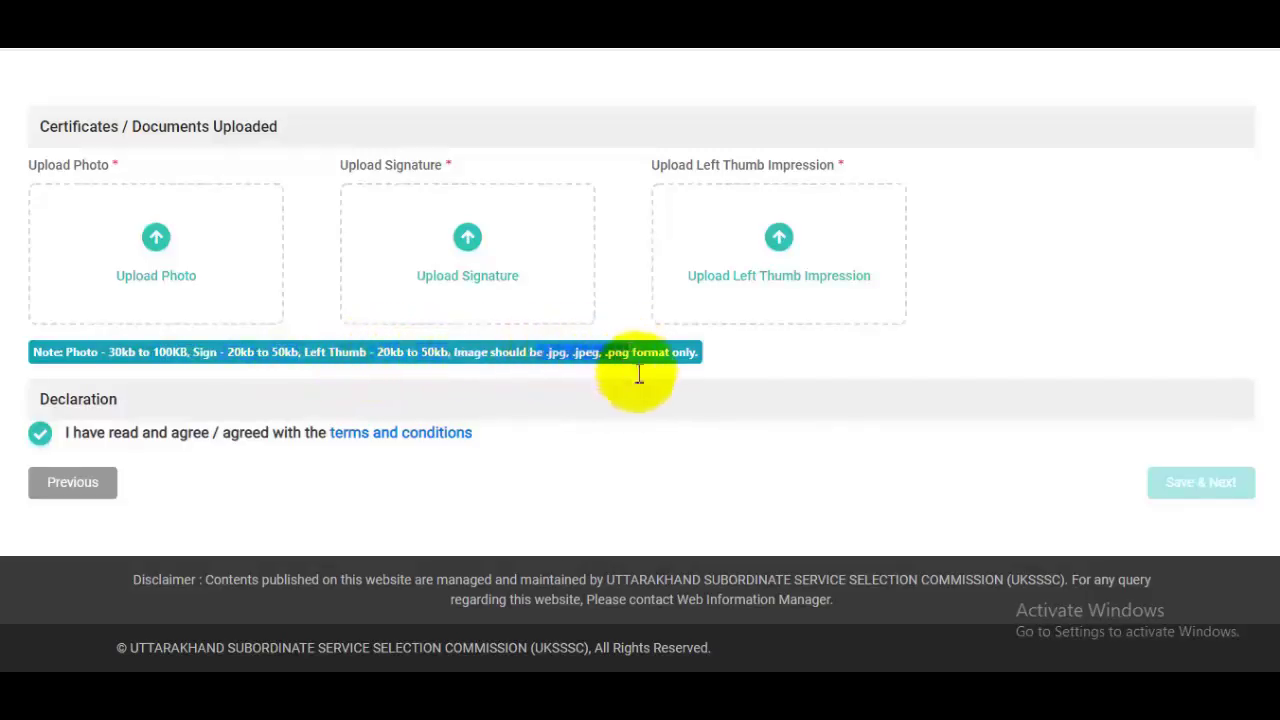
{"action": "scroll", "coordinate": [639, 375], "scroll_direction": "up", "scroll_amount": 3}
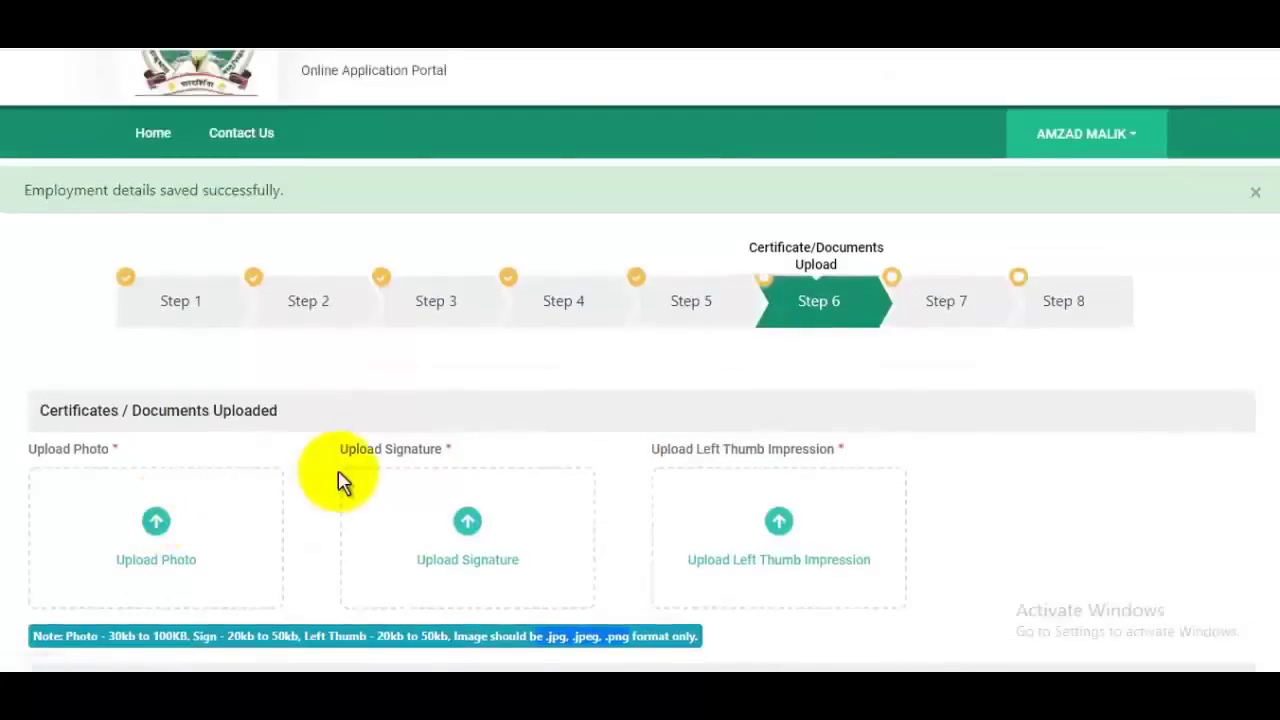
Step: Upload the photo, signature and left thumb images and agree to the declaration
{"action": "left_click", "coordinate": [341, 482]}
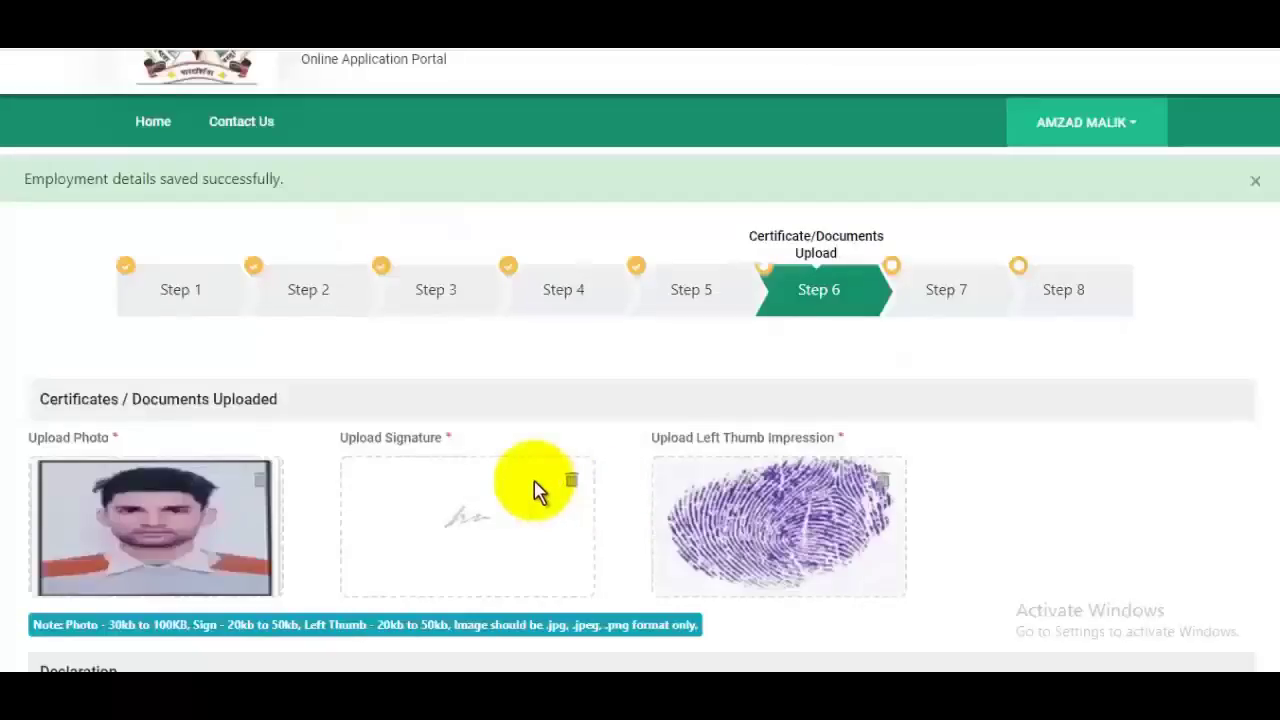
{"action": "scroll", "coordinate": [470, 488], "scroll_direction": "down", "scroll_amount": 1}
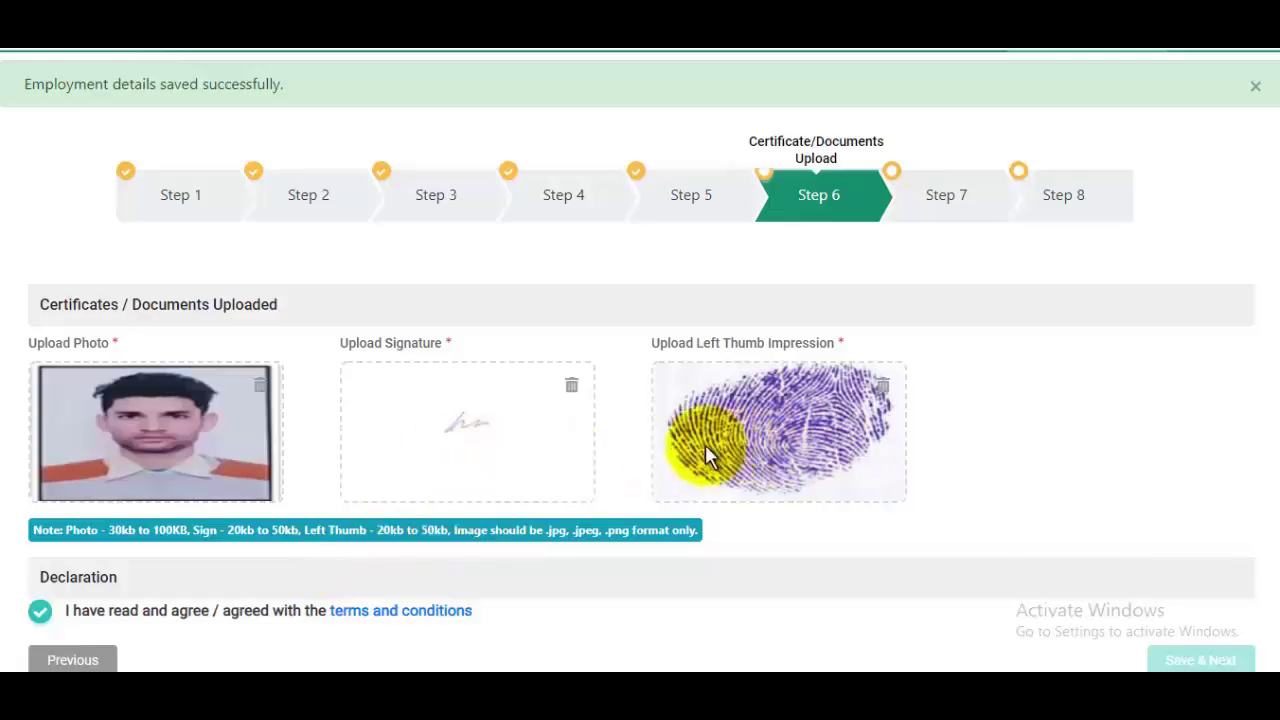
{"action": "scroll", "coordinate": [705, 444], "scroll_direction": "down", "scroll_amount": 3}
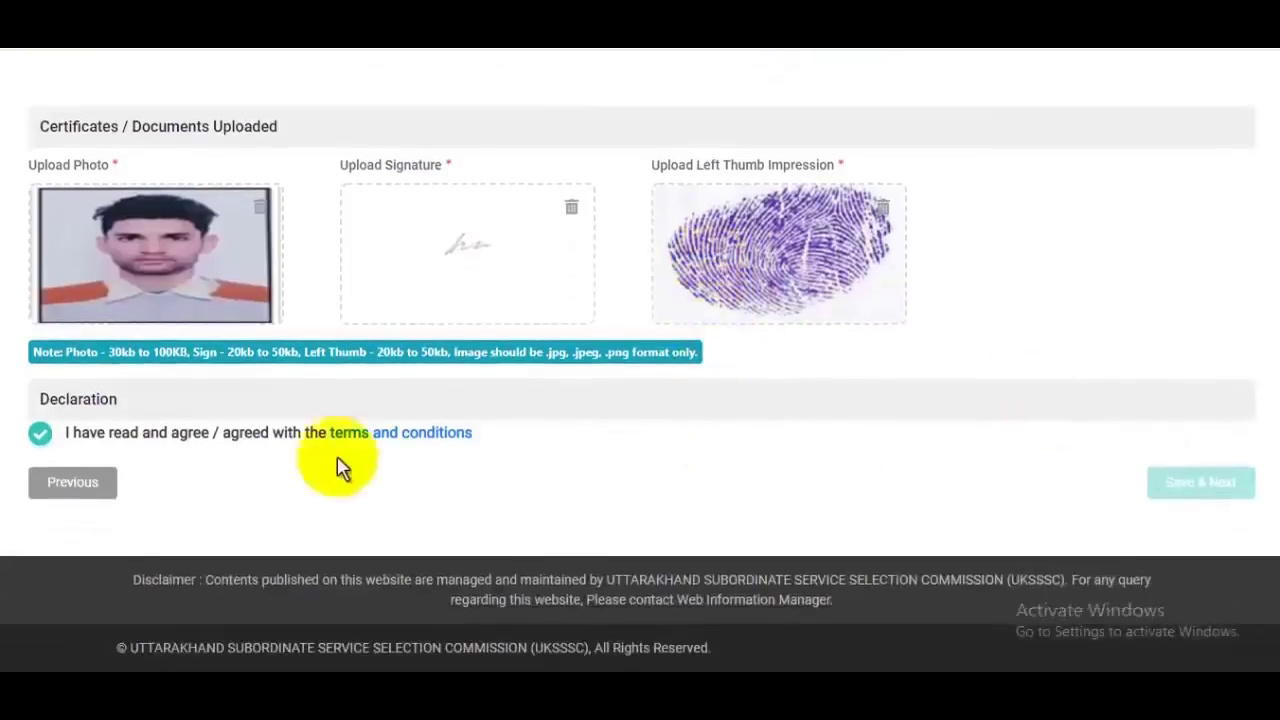
{"action": "left_click", "coordinate": [45, 432]}
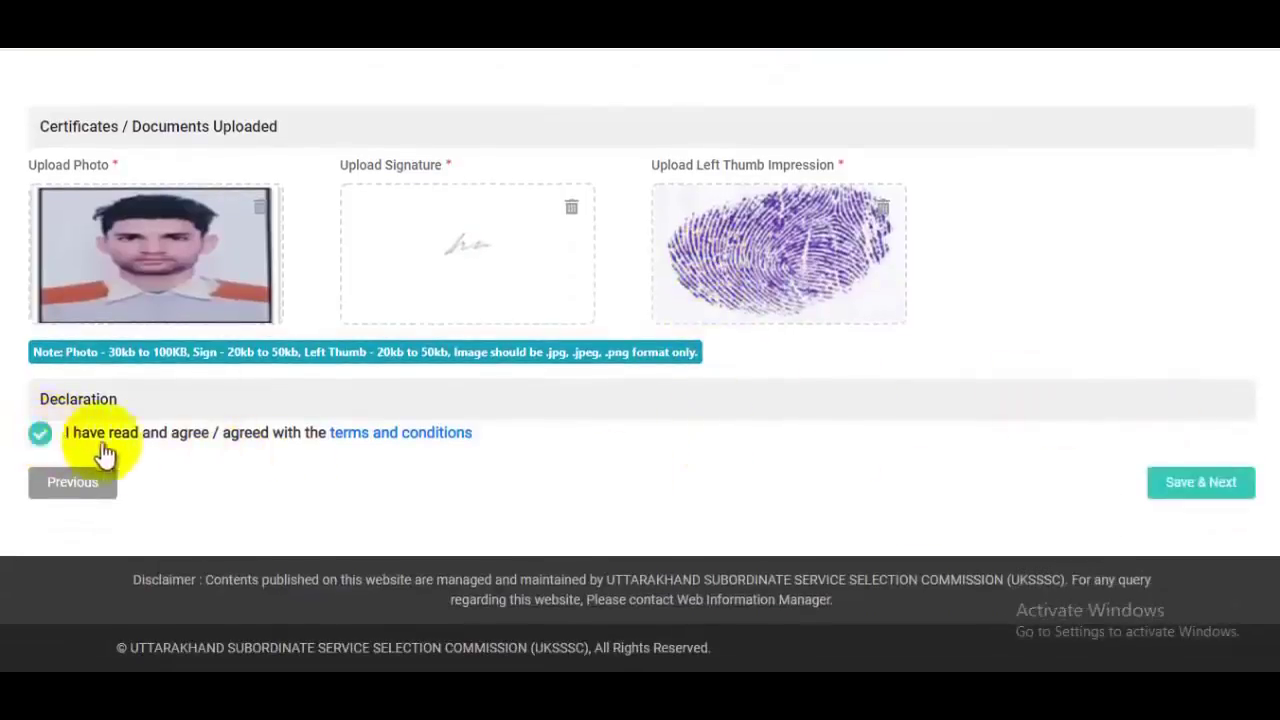
Step: Save the documents and bring up Police Constable advertisement 43/uksssc/2021 in the new advertisements list
{"action": "left_click", "coordinate": [1212, 484]}
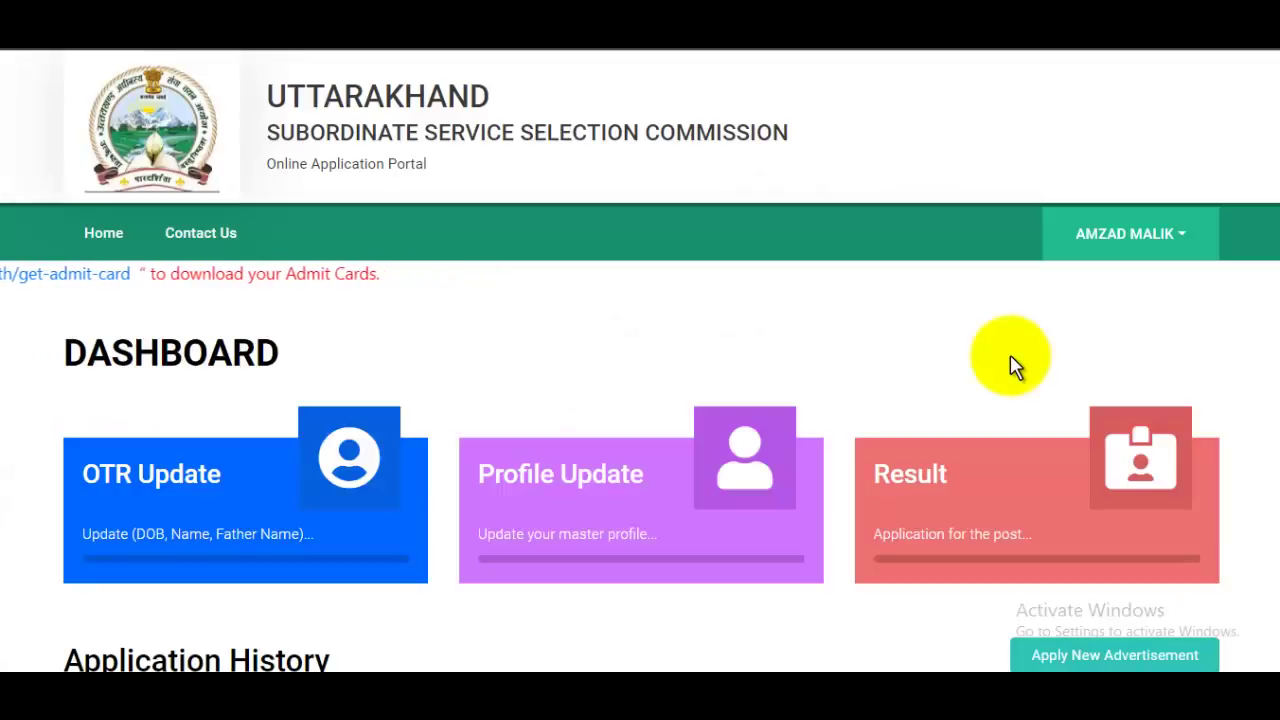
{"action": "scroll", "coordinate": [957, 390], "scroll_direction": "down", "scroll_amount": 2}
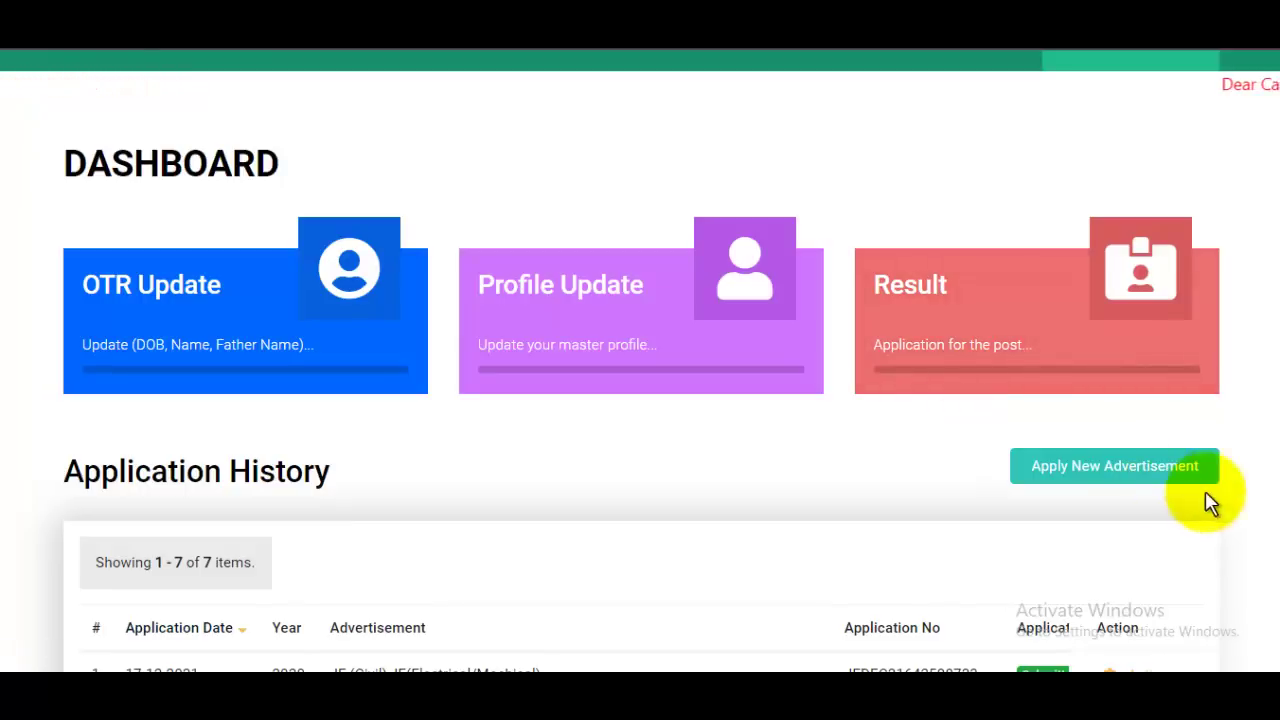
{"action": "left_click", "coordinate": [1114, 470]}
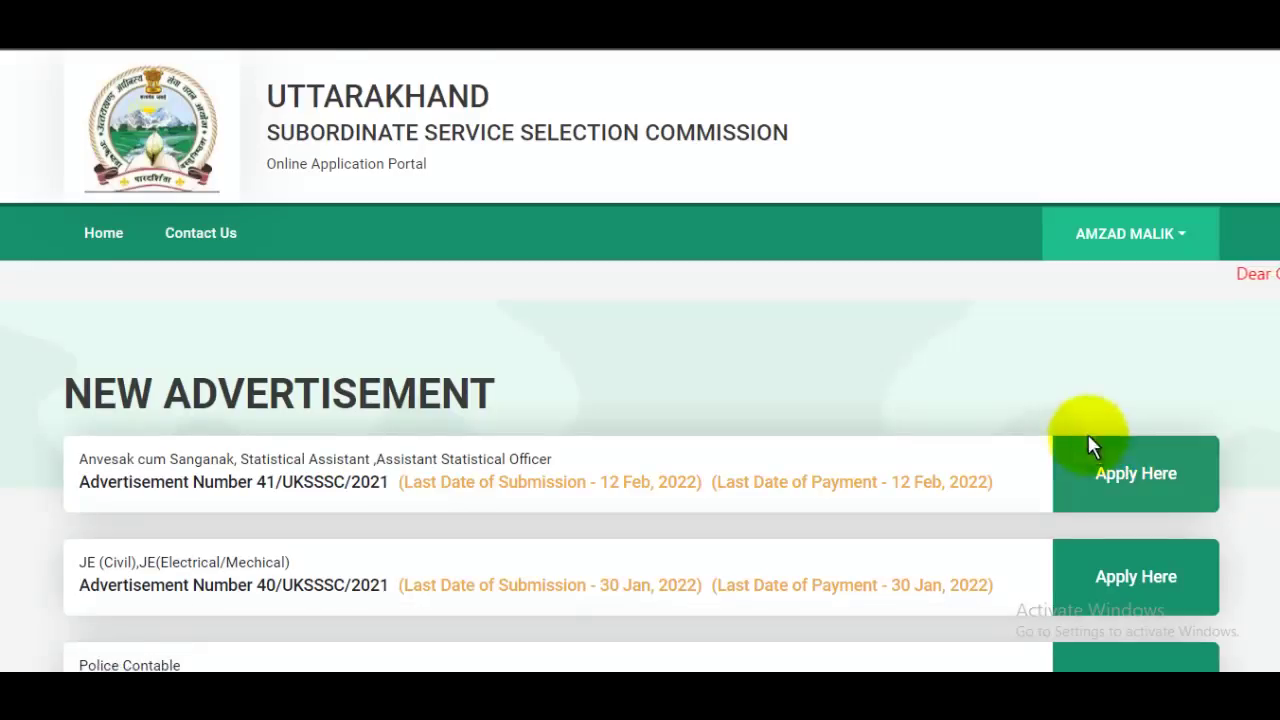
{"action": "scroll", "coordinate": [1088, 440], "scroll_direction": "down", "scroll_amount": 3}
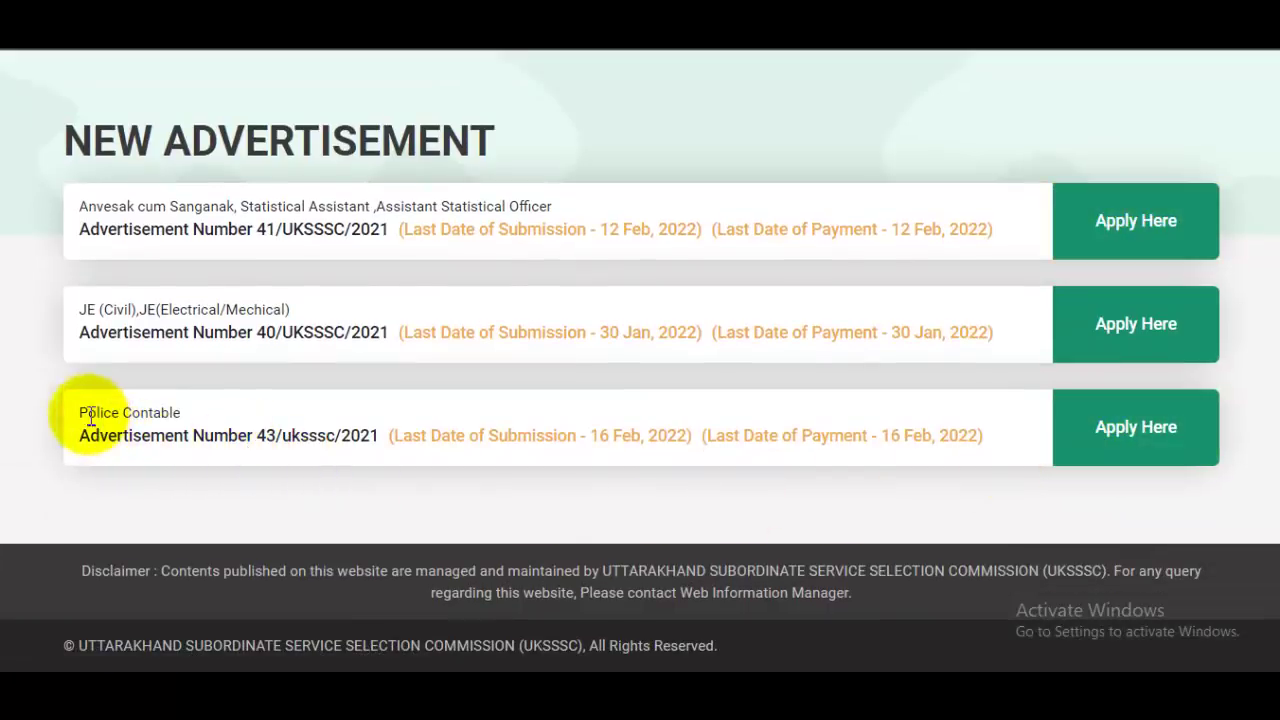
{"action": "left_click_drag", "start_coordinate": [86, 414], "coordinate": [912, 541]}
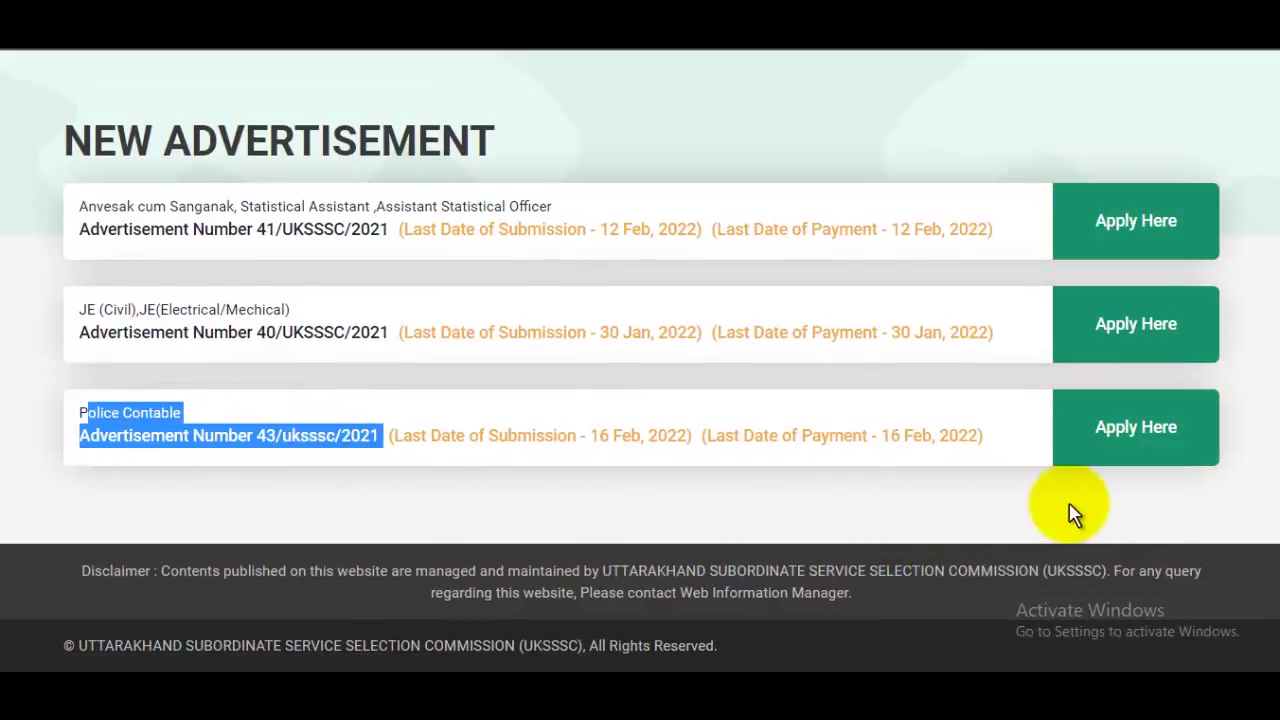
Step: Start the Police Constable application and save the personal and address details unchanged
{"action": "left_click", "coordinate": [1133, 443]}
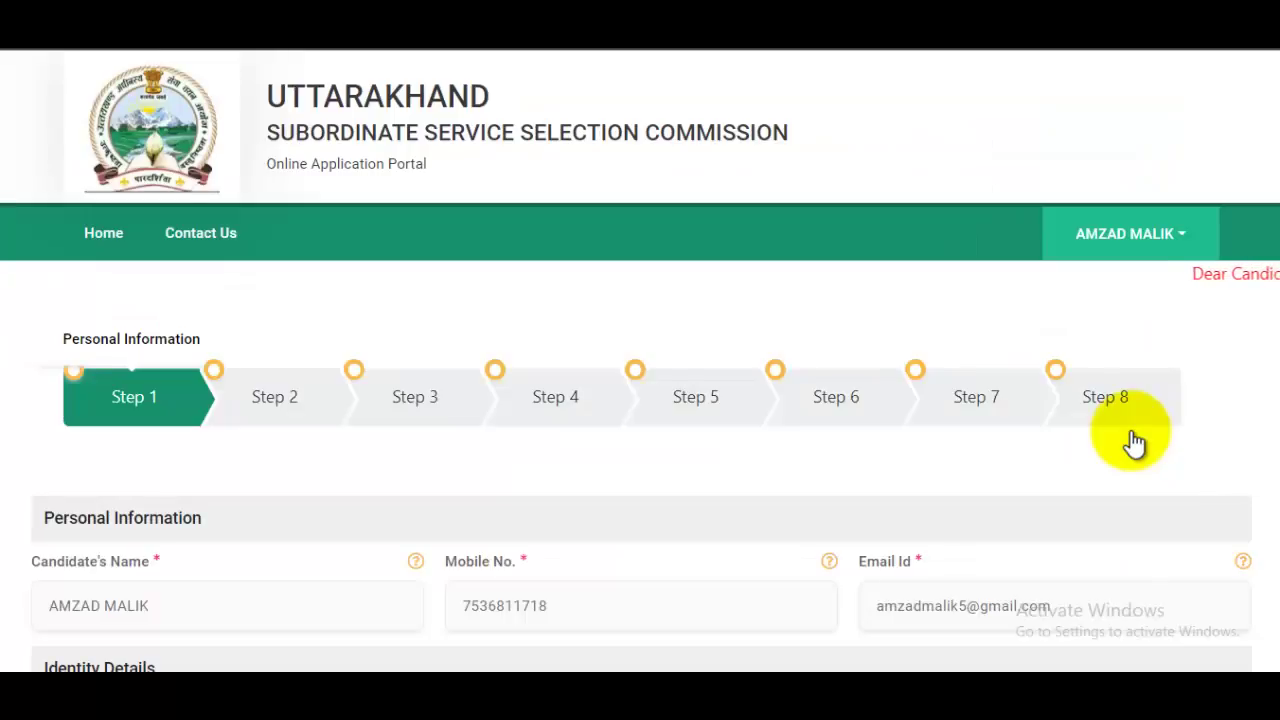
{"action": "scroll", "coordinate": [1125, 443], "scroll_direction": "down", "scroll_amount": 15}
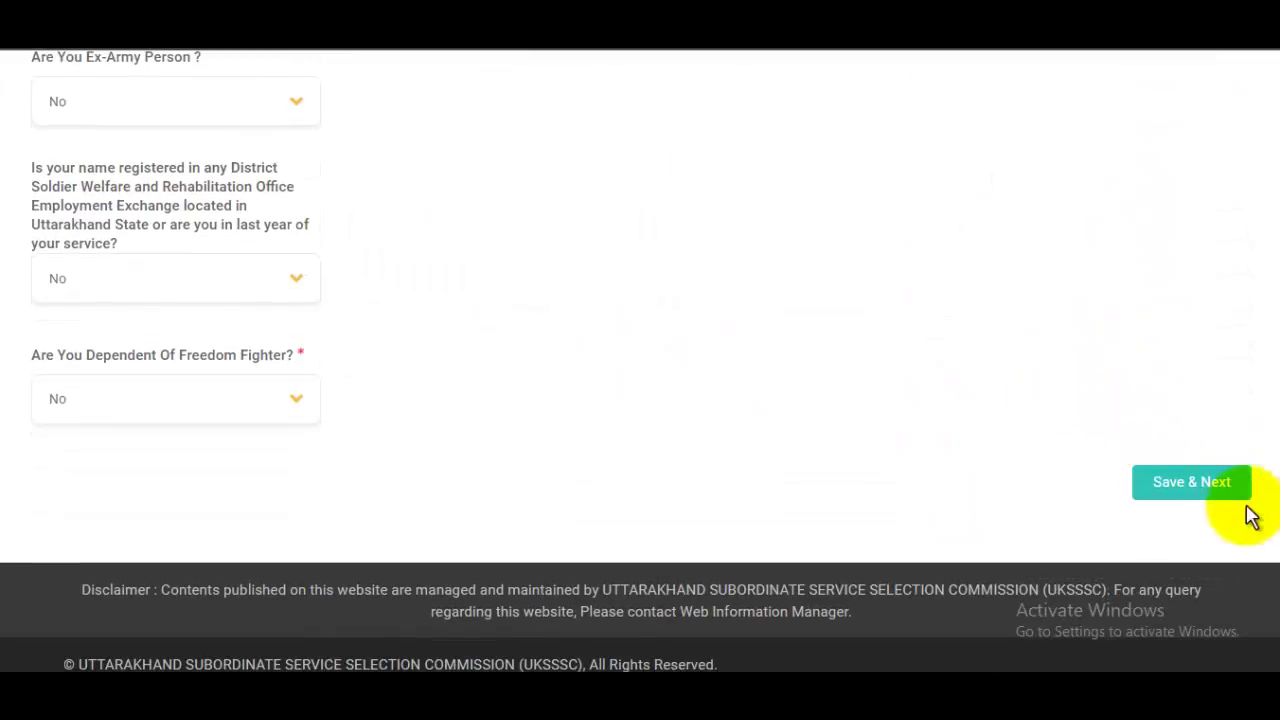
{"action": "left_click", "coordinate": [1196, 486]}
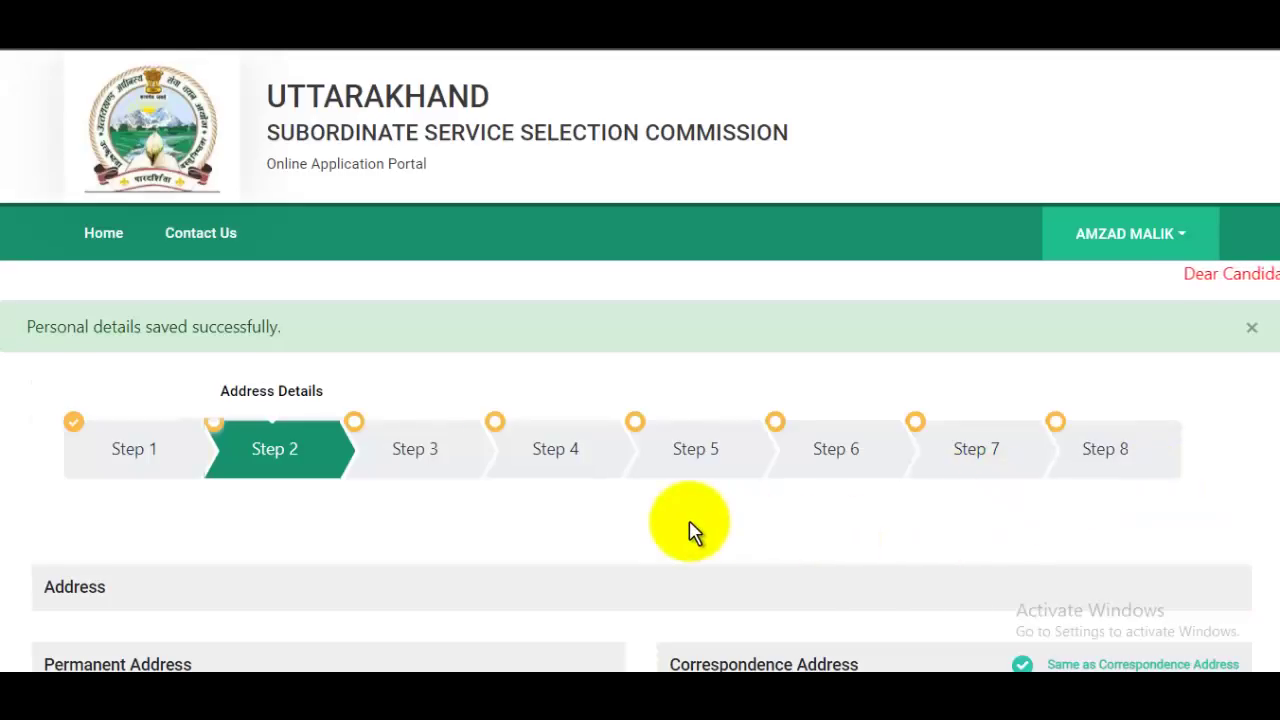
{"action": "scroll", "coordinate": [686, 477], "scroll_direction": "down", "scroll_amount": 10}
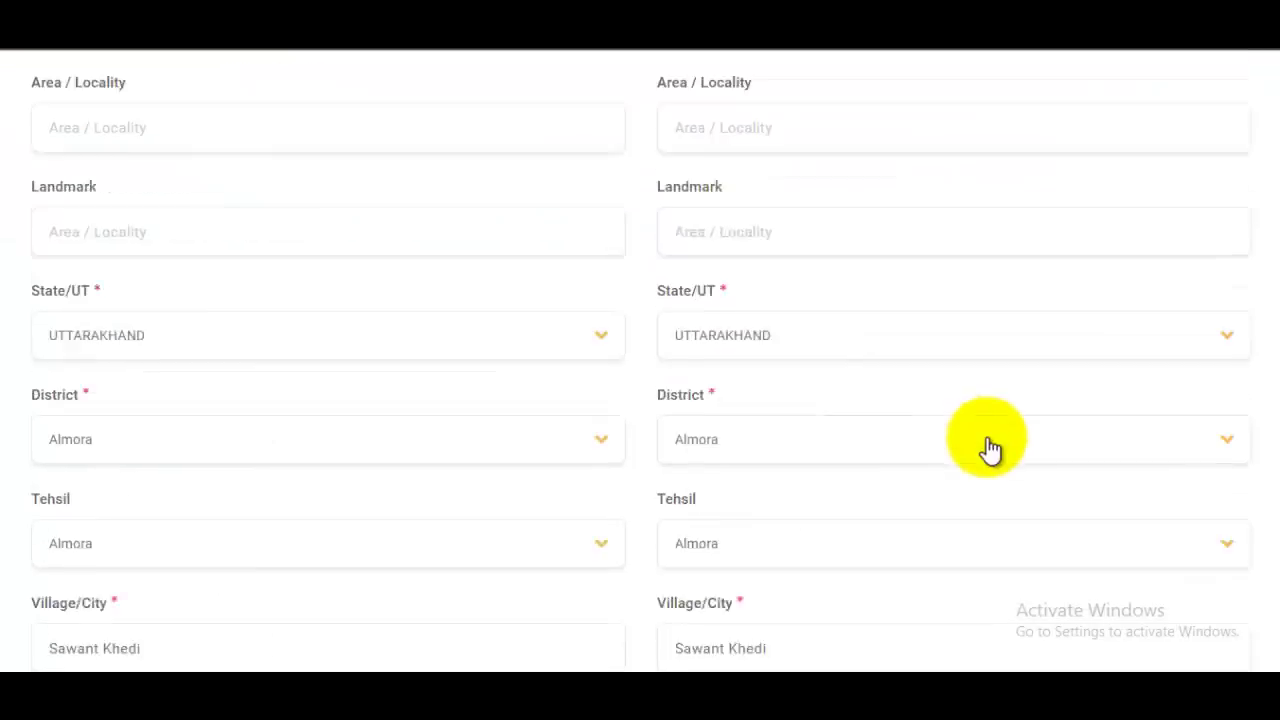
{"action": "left_click", "coordinate": [1201, 476]}
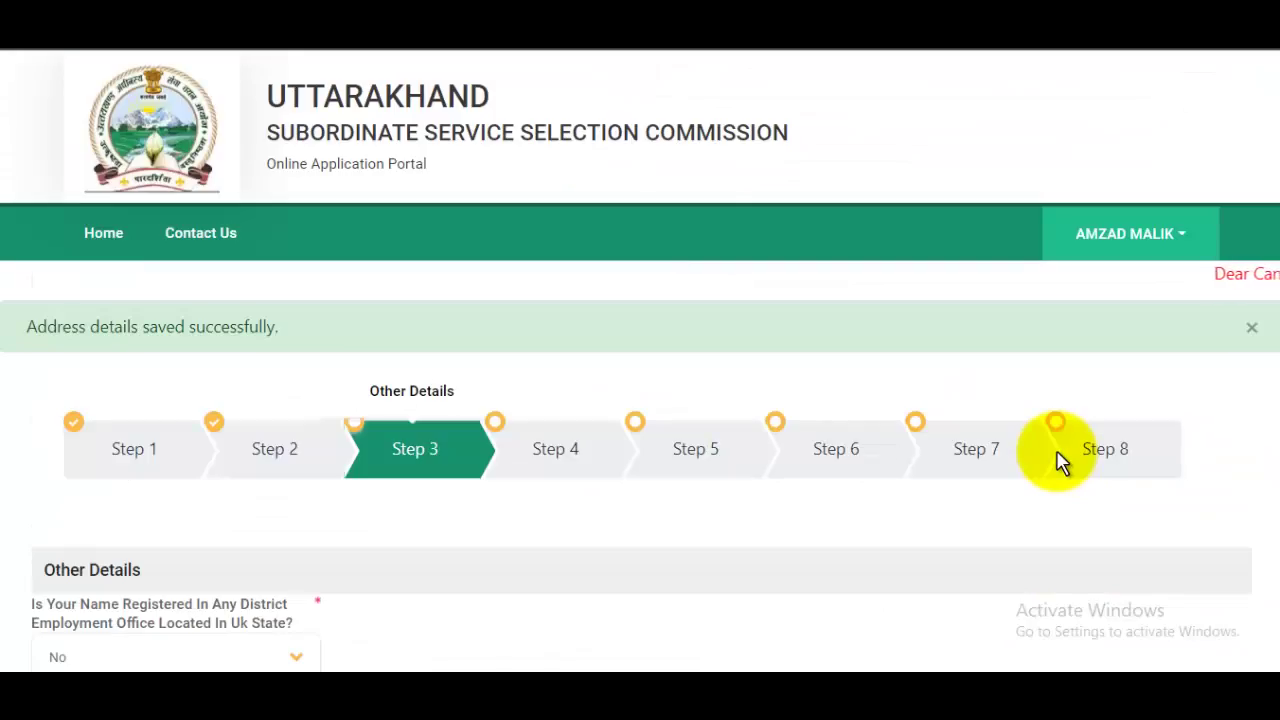
Step: Answer No to the NSS/NCC question and save the Other details step
{"action": "scroll", "coordinate": [640, 471], "scroll_direction": "down", "scroll_amount": 8}
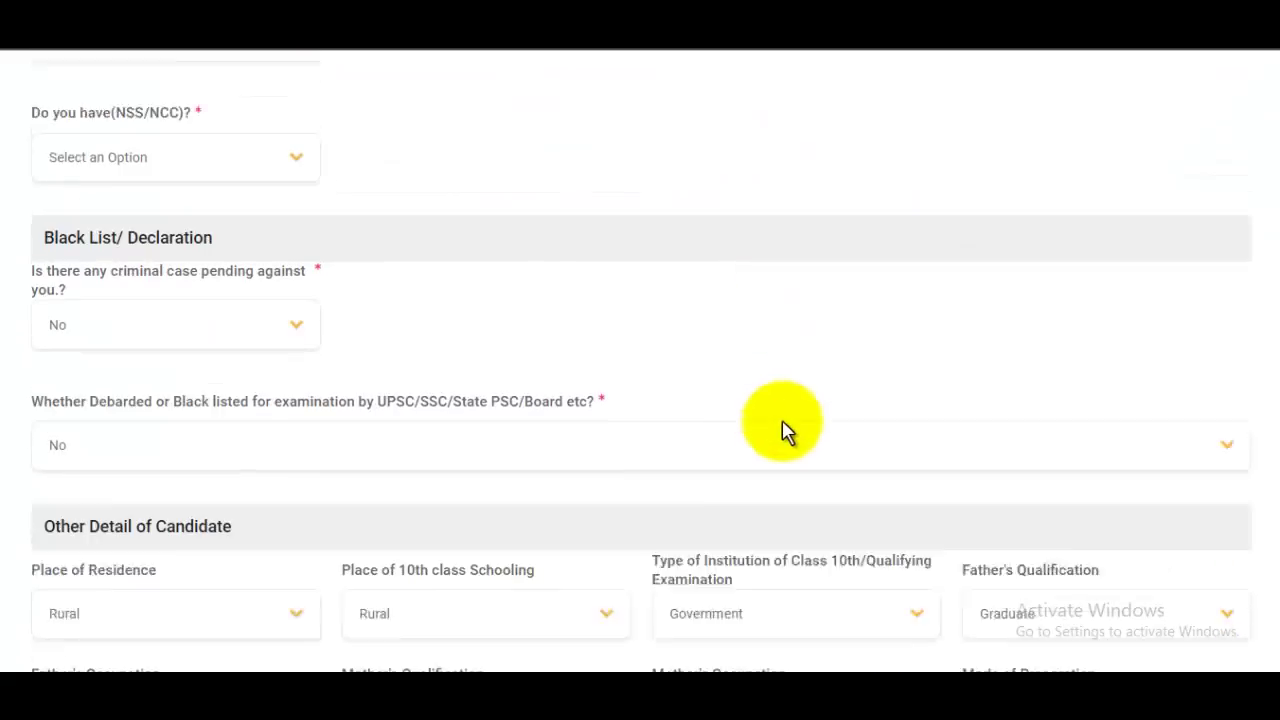
{"action": "scroll", "coordinate": [783, 432], "scroll_direction": "down", "scroll_amount": 5}
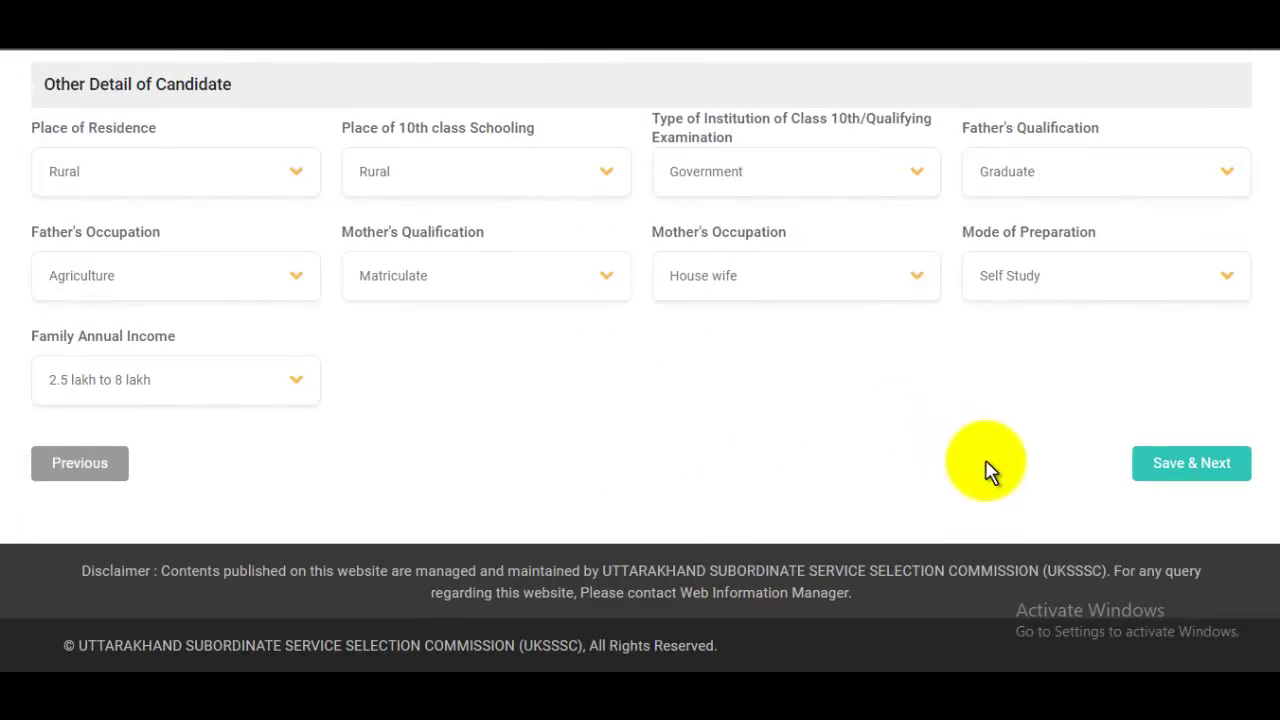
{"action": "left_click", "coordinate": [1150, 465]}
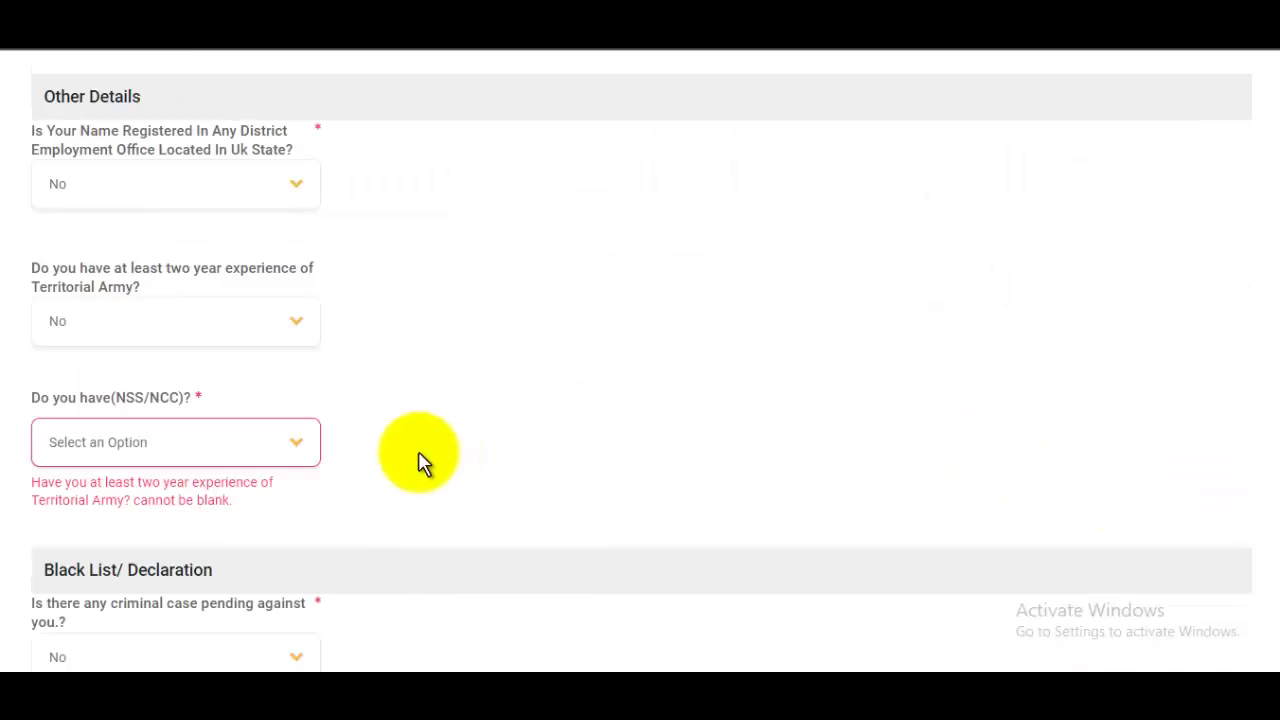
{"action": "left_click", "coordinate": [265, 465]}
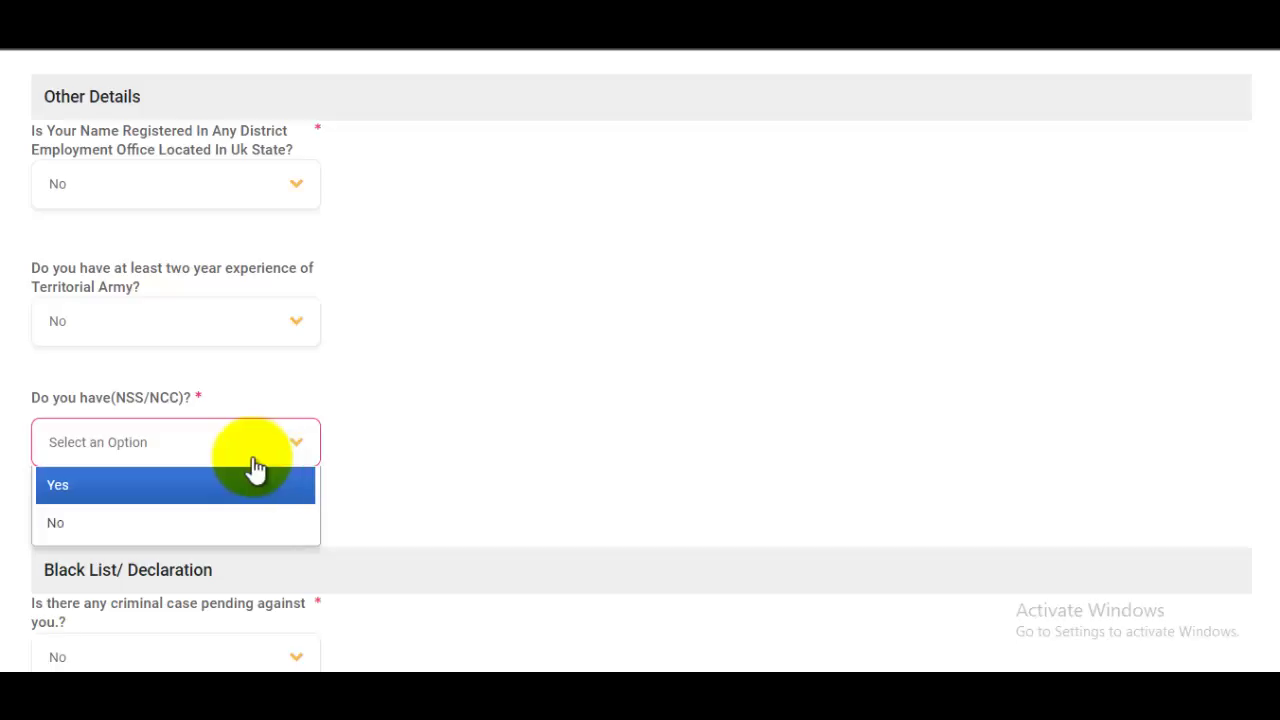
{"action": "left_click", "coordinate": [79, 532]}
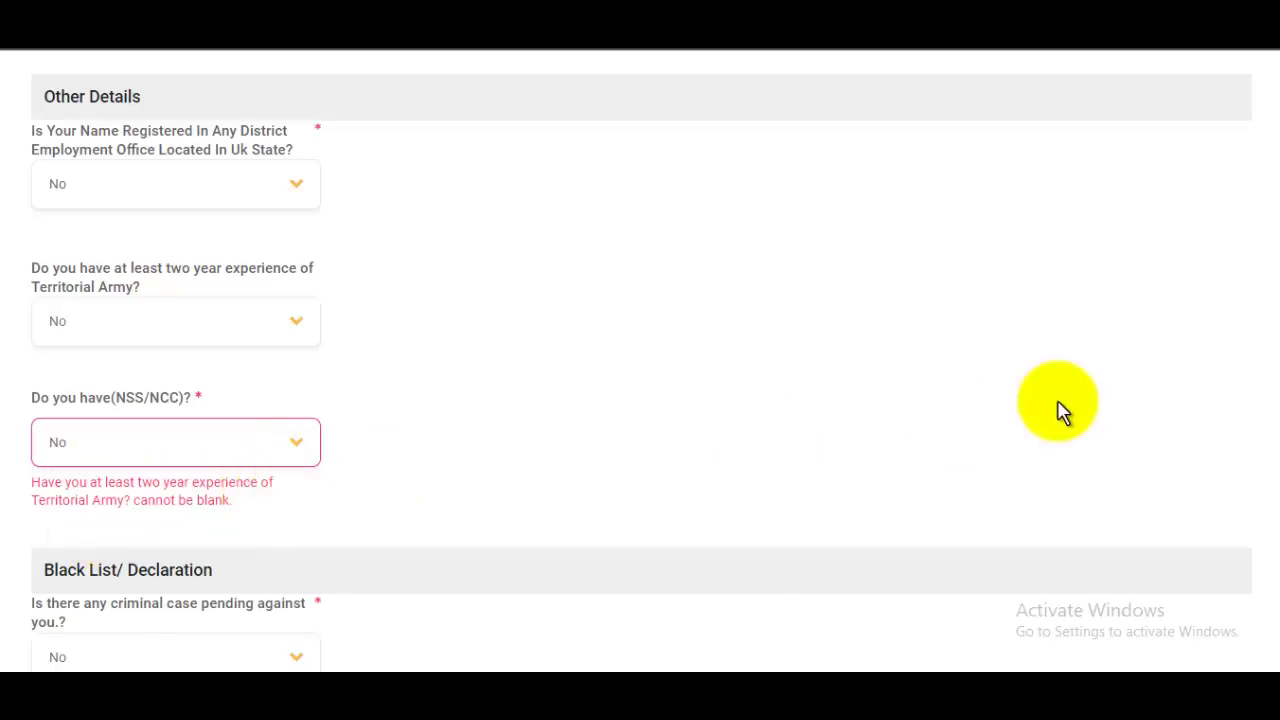
{"action": "scroll", "coordinate": [1060, 405], "scroll_direction": "down", "scroll_amount": 8}
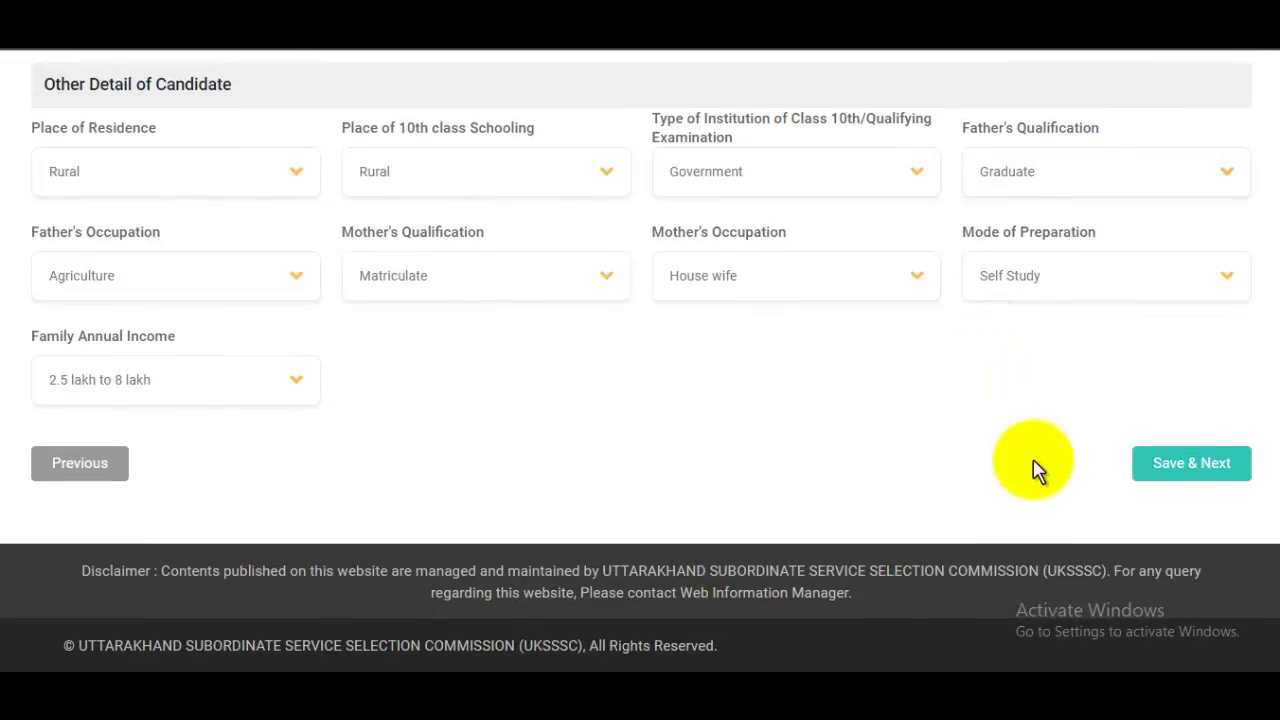
{"action": "left_click", "coordinate": [1201, 468]}
Step: Review the Qualification List, highlighting the Intermediate row, and continue to Work Experience
{"action": "scroll", "coordinate": [1204, 470], "scroll_direction": "down", "scroll_amount": 2}
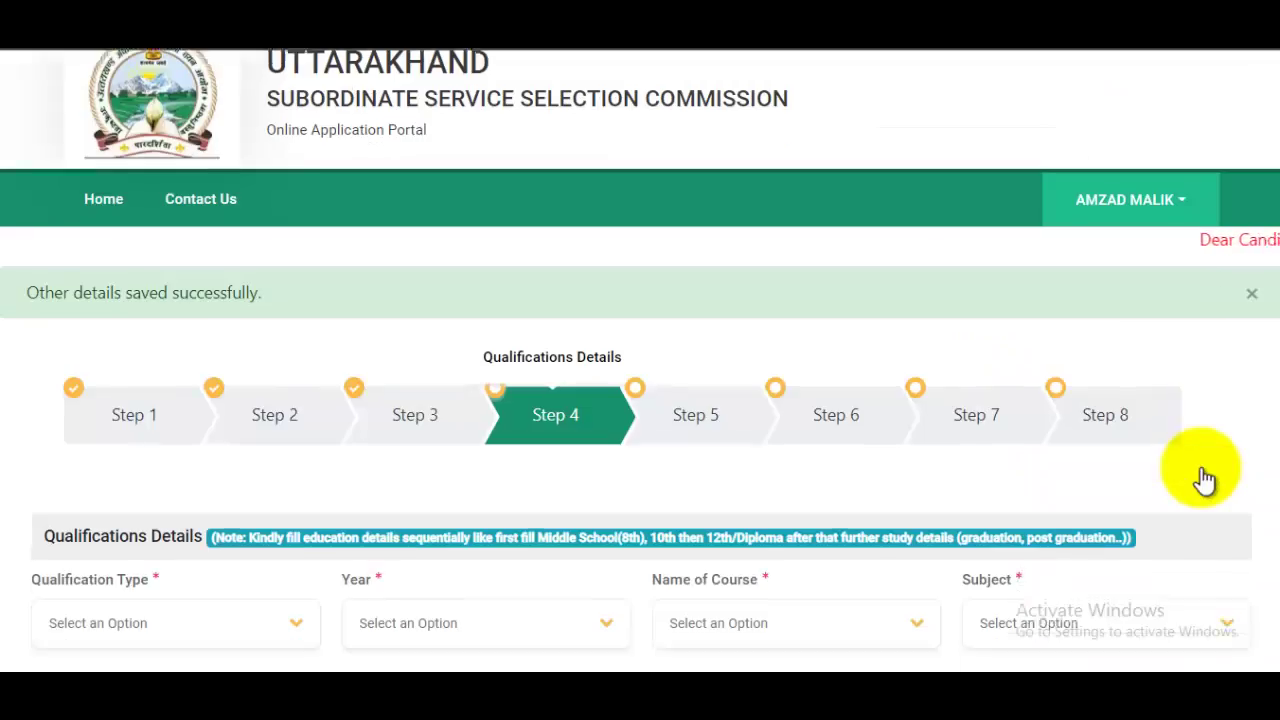
{"action": "scroll", "coordinate": [889, 425], "scroll_direction": "down", "scroll_amount": 5}
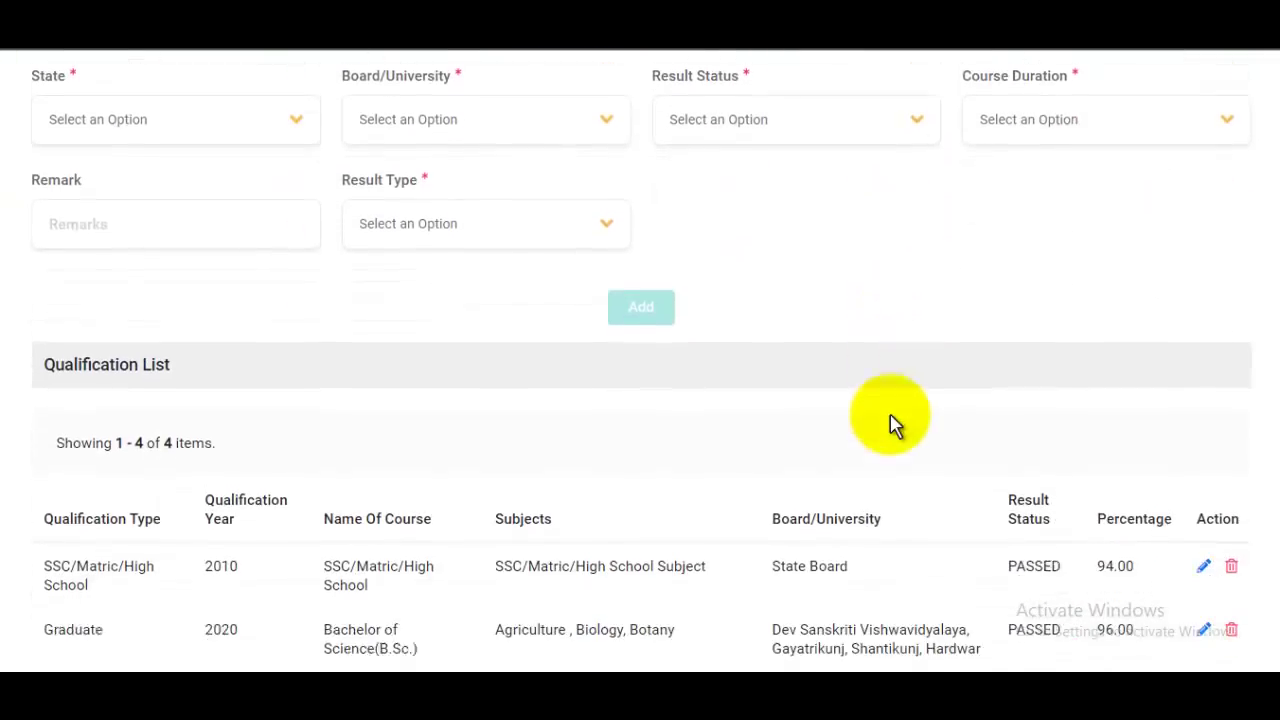
{"action": "scroll", "coordinate": [890, 420], "scroll_direction": "down", "scroll_amount": 2}
{"action": "scroll", "coordinate": [893, 418], "scroll_direction": "up", "scroll_amount": 1}
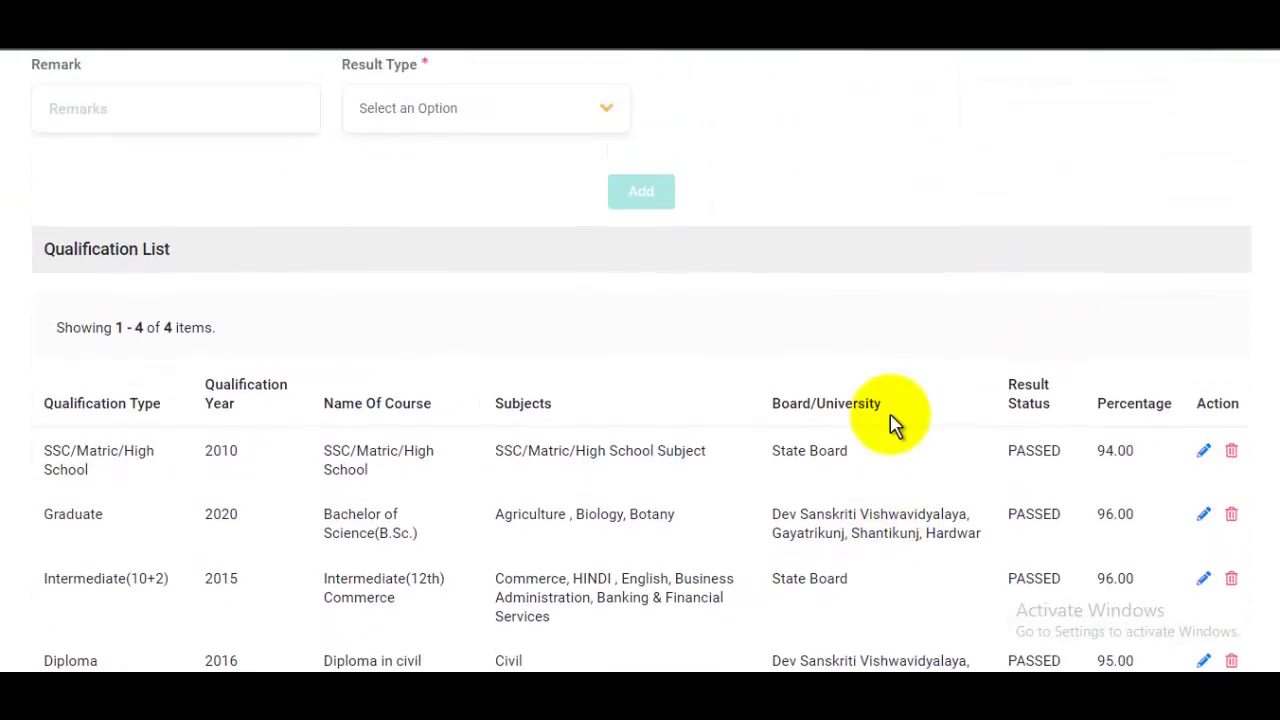
{"action": "scroll", "coordinate": [893, 425], "scroll_direction": "down", "scroll_amount": 2}
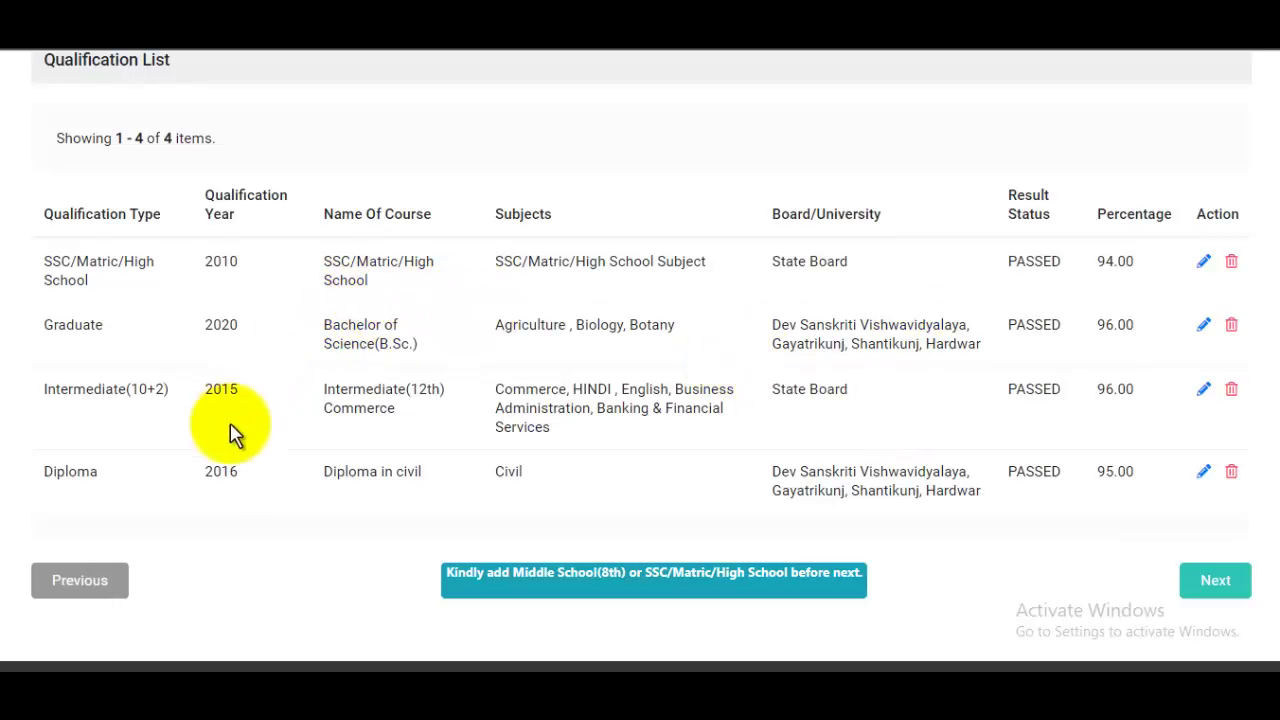
{"action": "left_click_drag", "start_coordinate": [140, 392], "coordinate": [405, 395]}
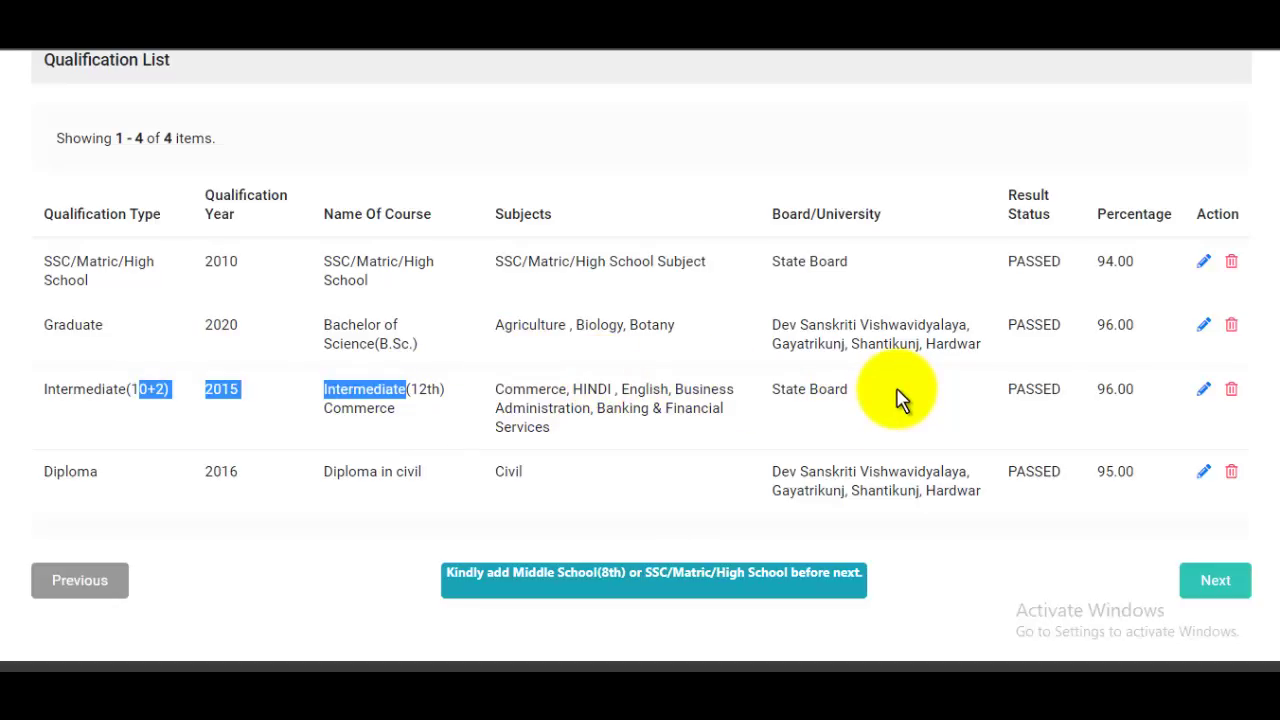
{"action": "scroll", "coordinate": [894, 400], "scroll_direction": "up", "scroll_amount": 3}
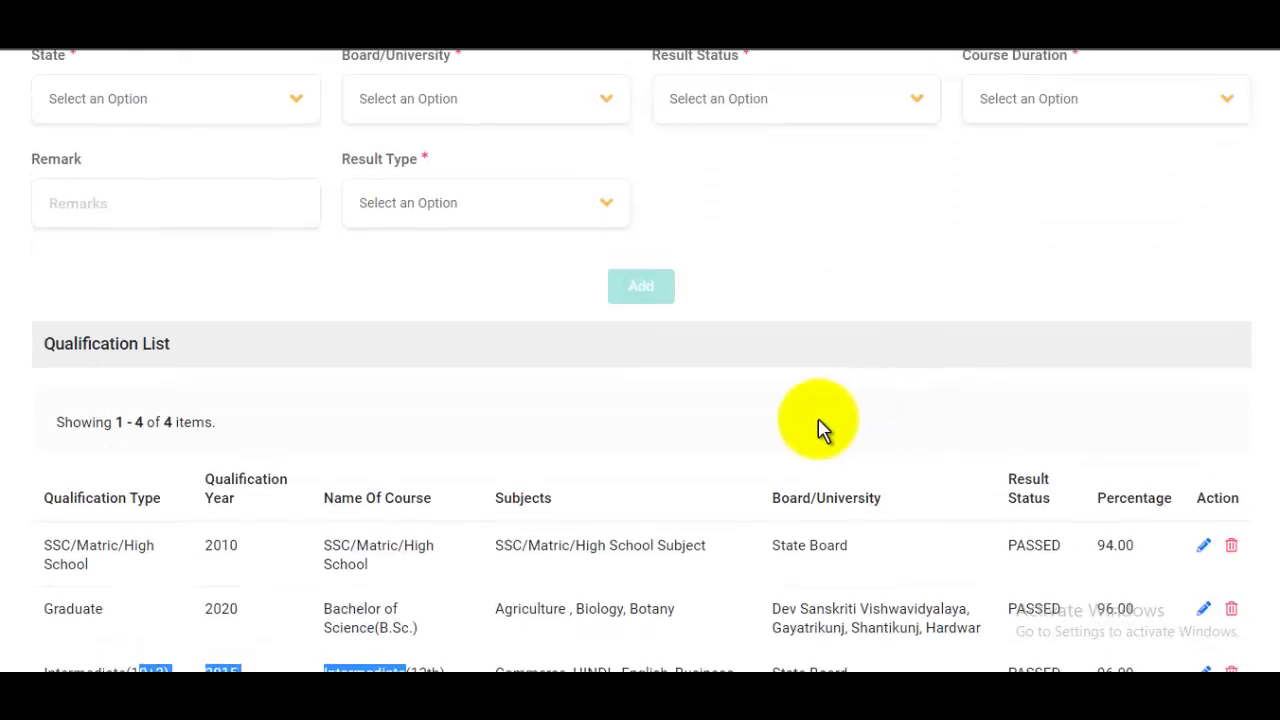
{"action": "scroll", "coordinate": [818, 428], "scroll_direction": "up", "scroll_amount": 4}
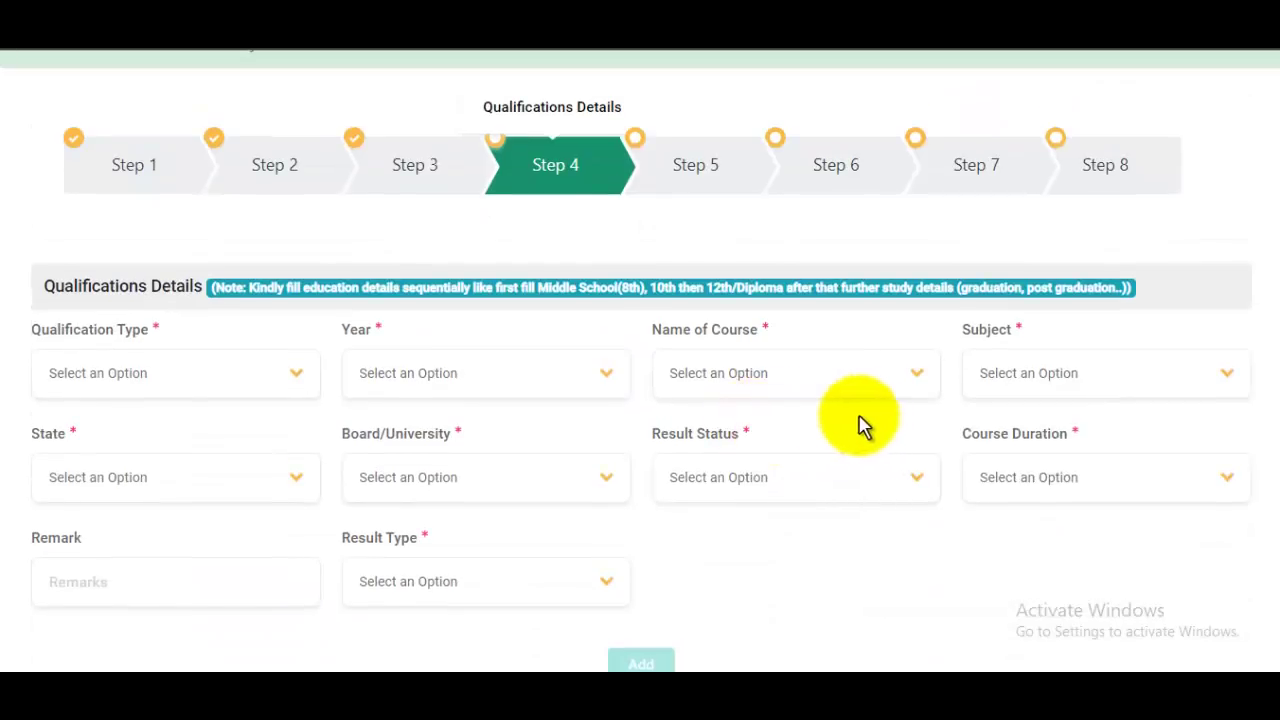
{"action": "scroll", "coordinate": [860, 423], "scroll_direction": "down", "scroll_amount": 5}
{"action": "scroll", "coordinate": [874, 432], "scroll_direction": "down", "scroll_amount": 3}
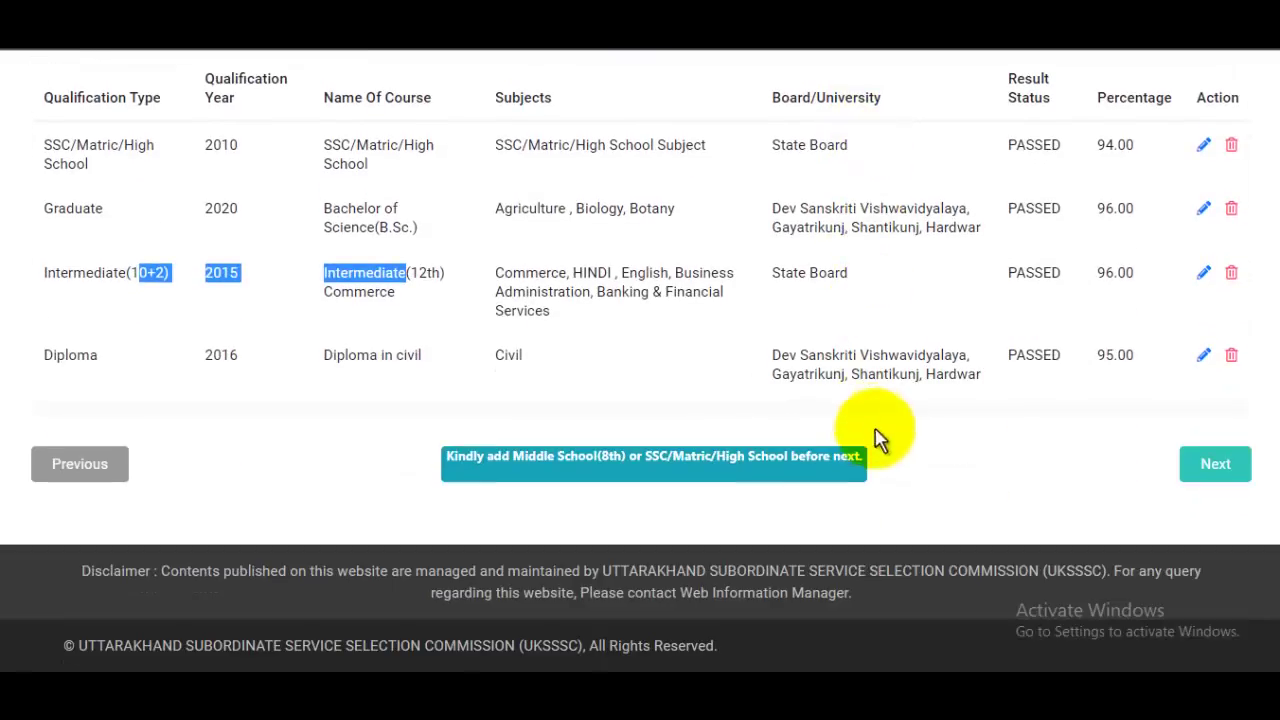
{"action": "left_click", "coordinate": [1226, 470]}
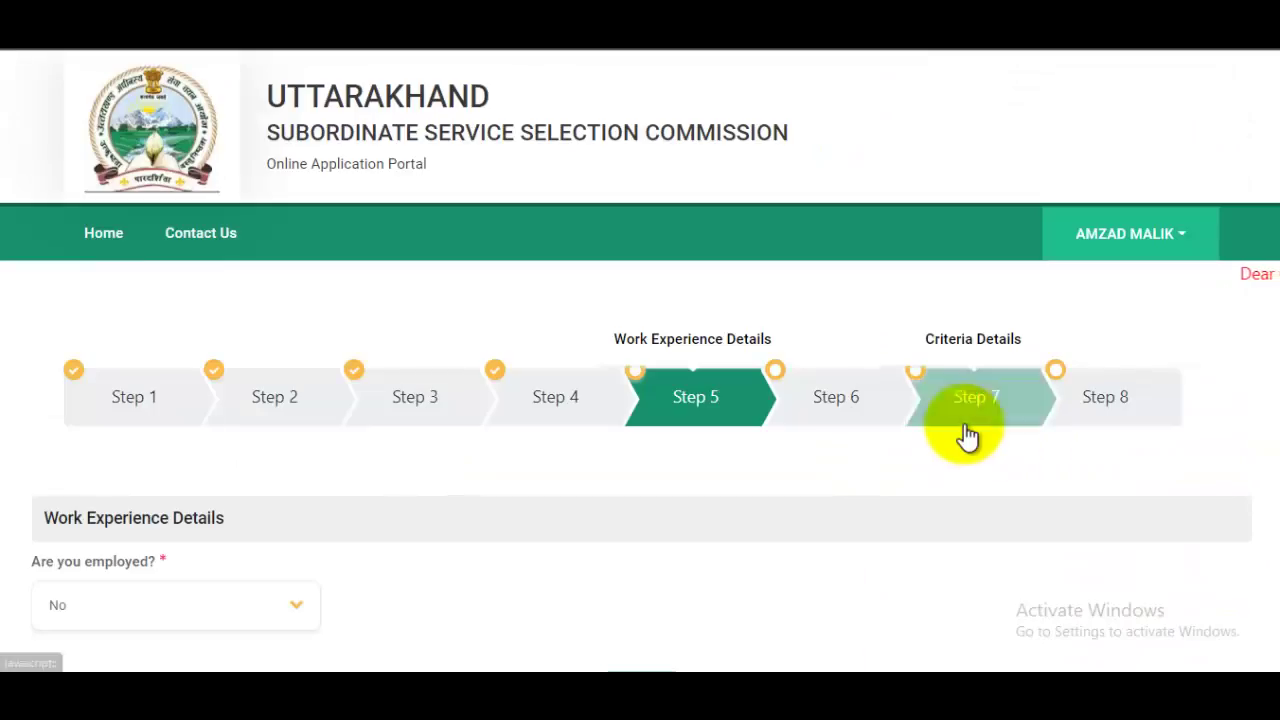
Step: Save the Work Experience step and move on to the document upload page
{"action": "scroll", "coordinate": [780, 409], "scroll_direction": "down", "scroll_amount": 3}
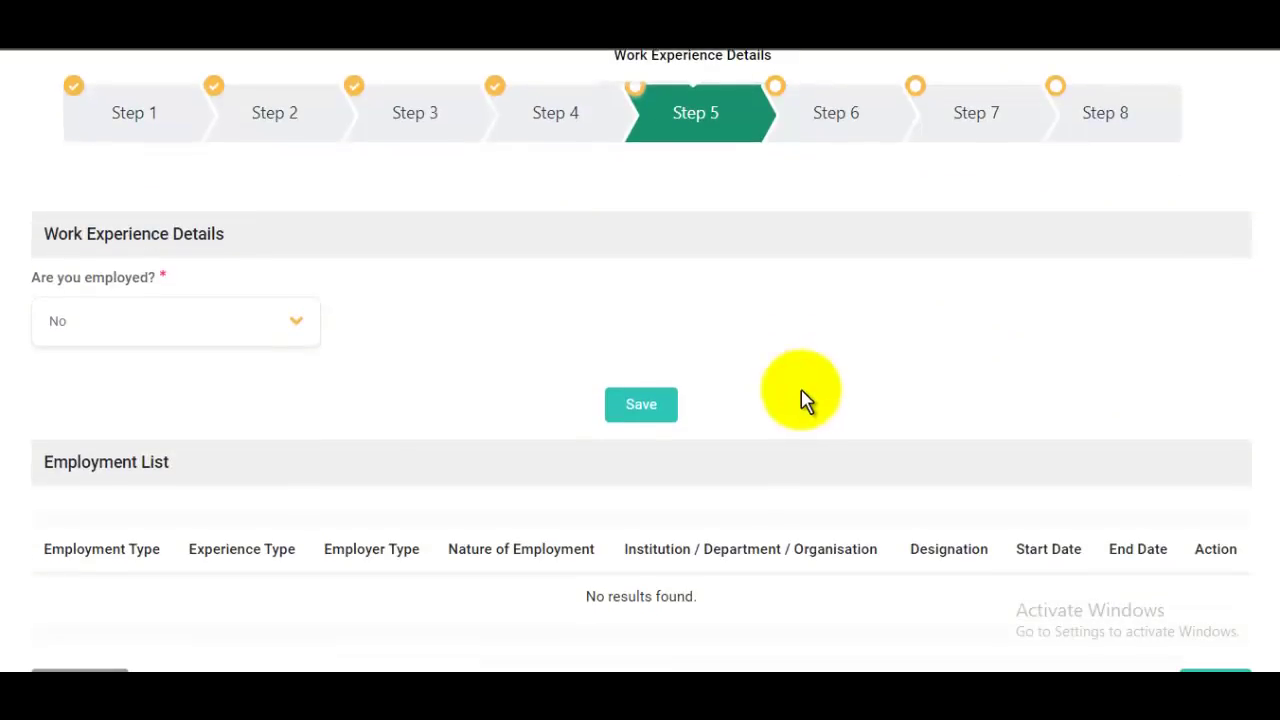
{"action": "scroll", "coordinate": [812, 398], "scroll_direction": "down", "scroll_amount": 2}
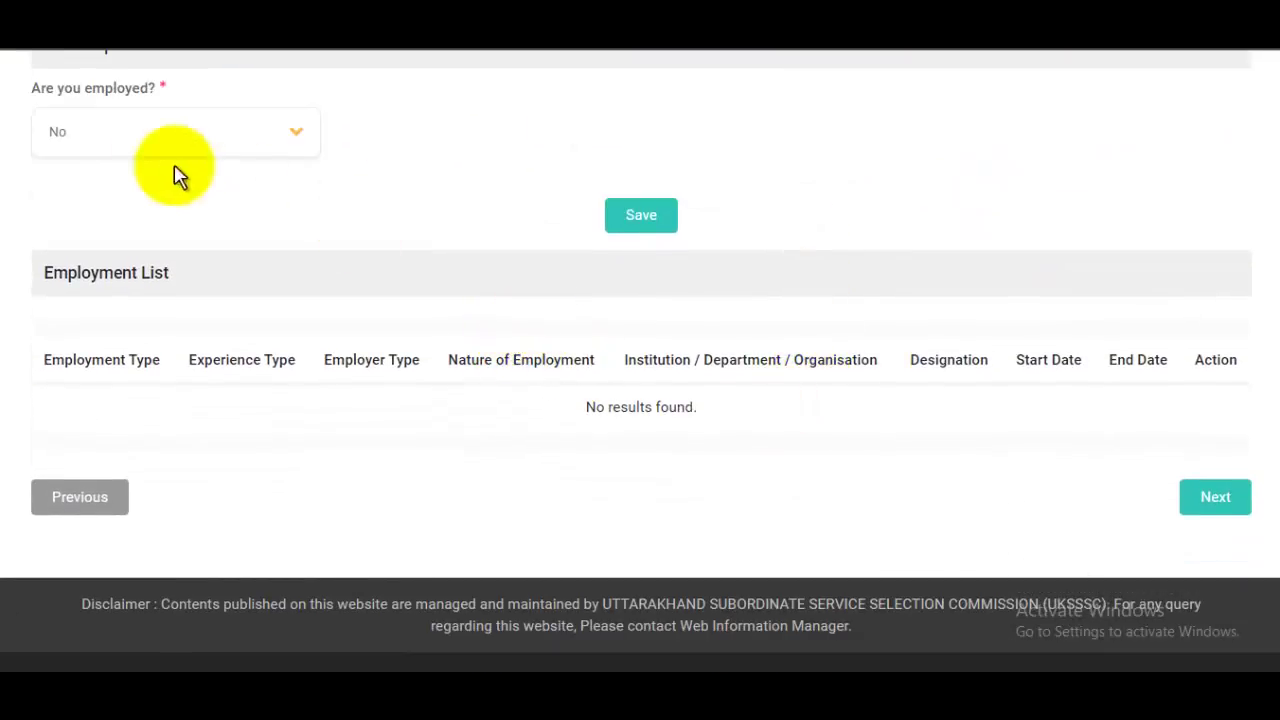
{"action": "left_click", "coordinate": [1228, 507]}
{"action": "scroll", "coordinate": [1166, 475], "scroll_direction": "down", "scroll_amount": 3}
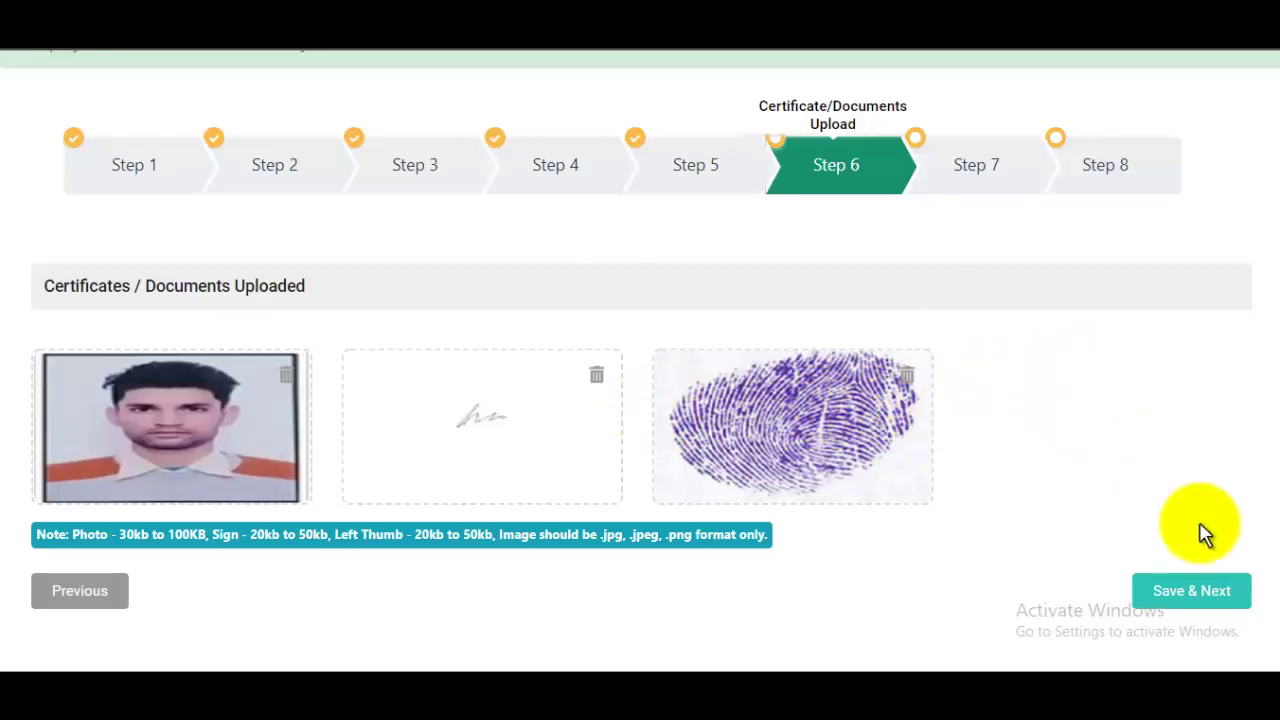
Step: Save the documents, select the Police Constable post and answer No to homeguard service
{"action": "left_click", "coordinate": [1222, 597]}
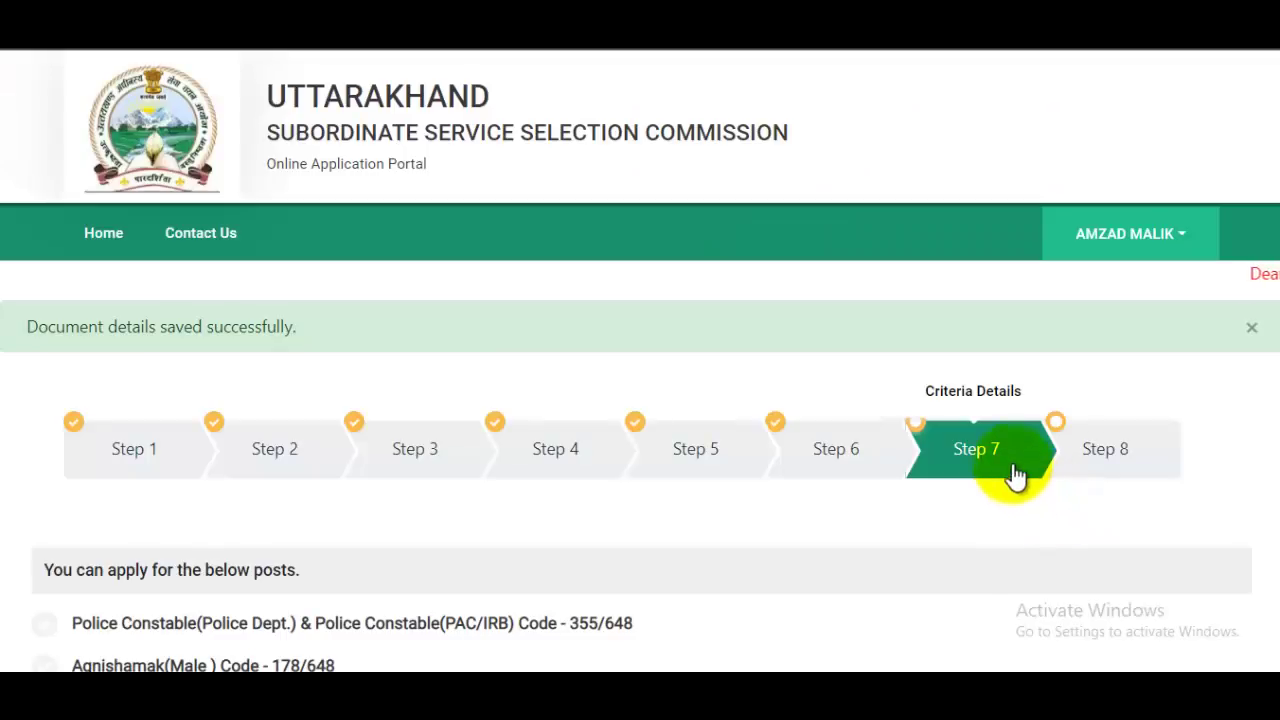
{"action": "scroll", "coordinate": [1015, 460], "scroll_direction": "down", "scroll_amount": 2}
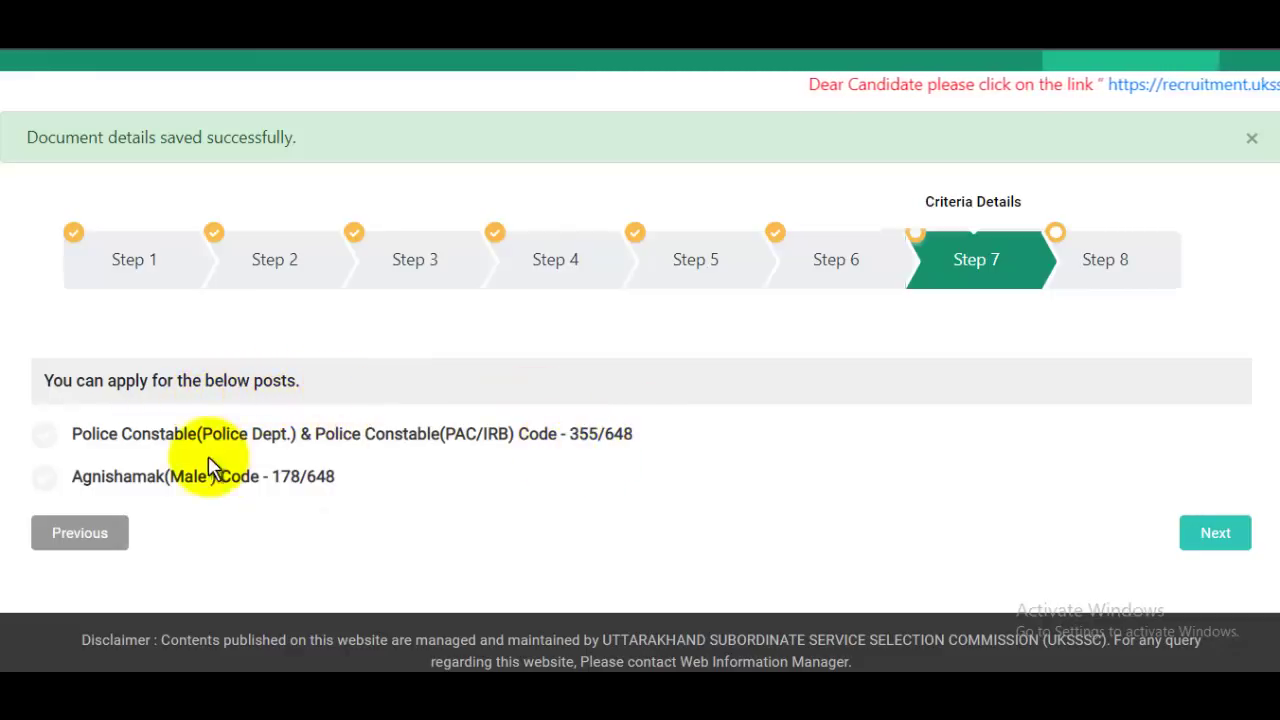
{"action": "left_click", "coordinate": [44, 436]}
{"action": "scroll", "coordinate": [637, 443], "scroll_direction": "down", "scroll_amount": 1}
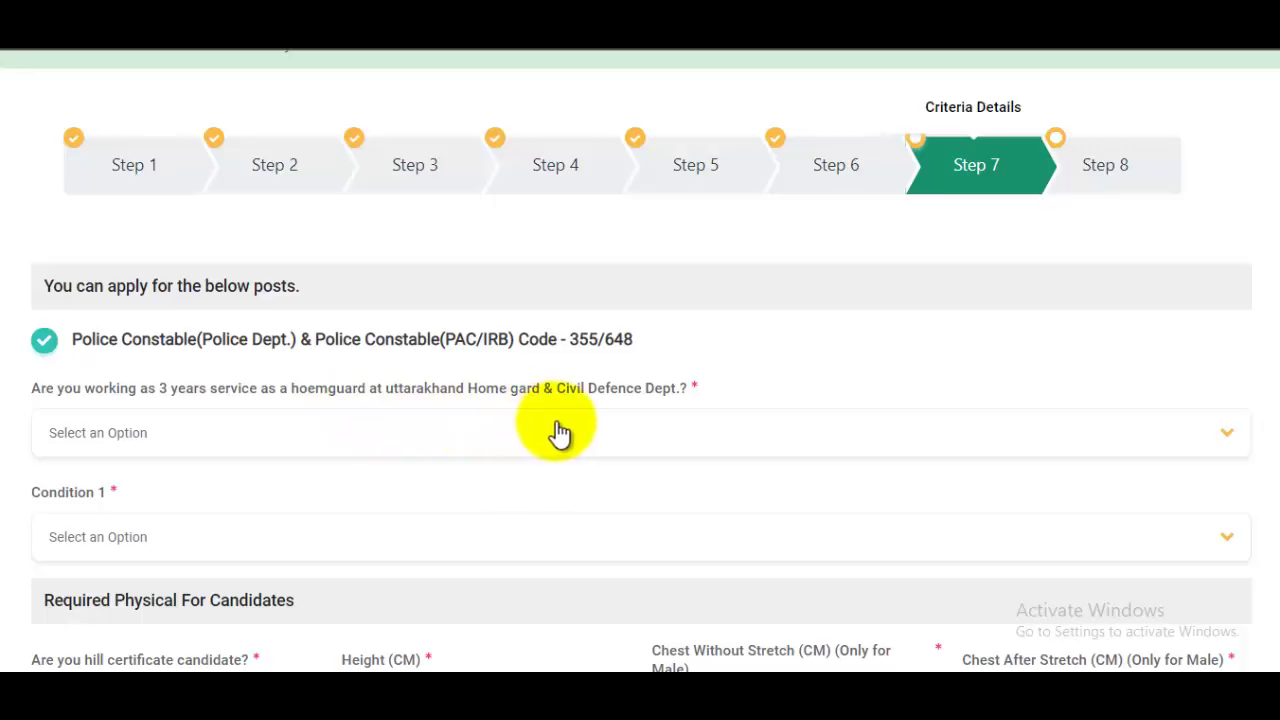
{"action": "left_click", "coordinate": [235, 442]}
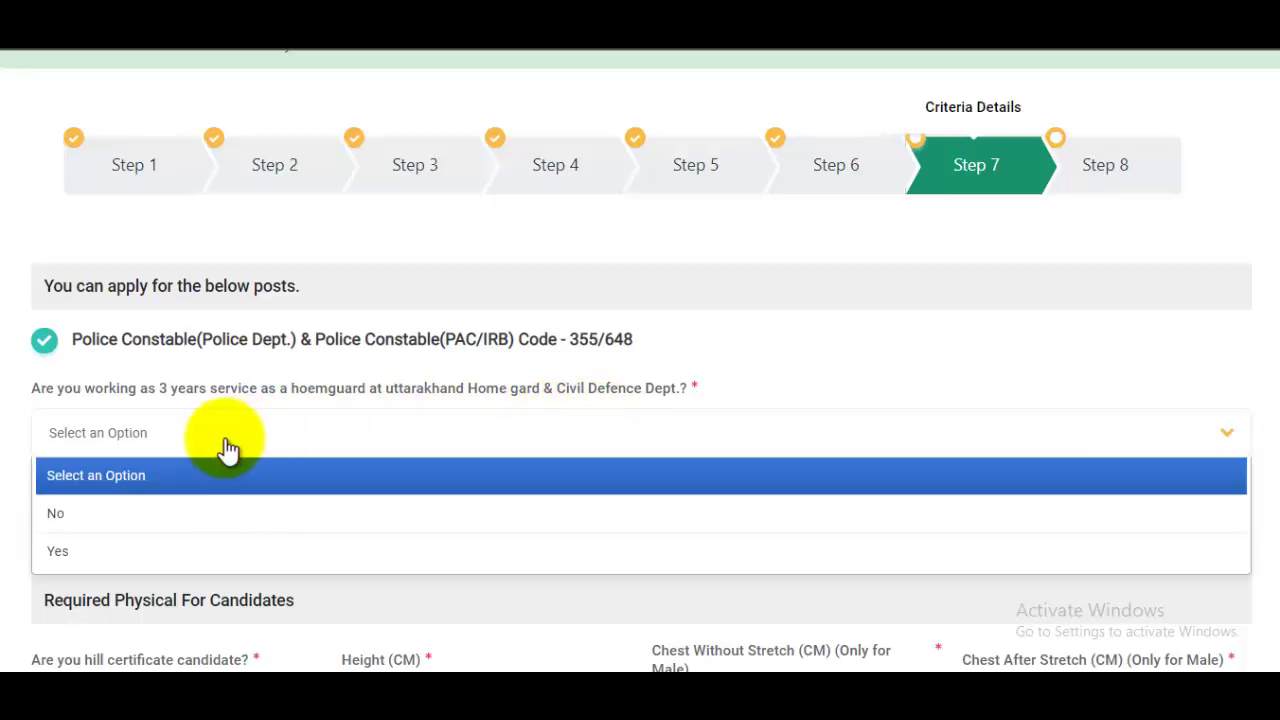
{"action": "left_click", "coordinate": [122, 525]}
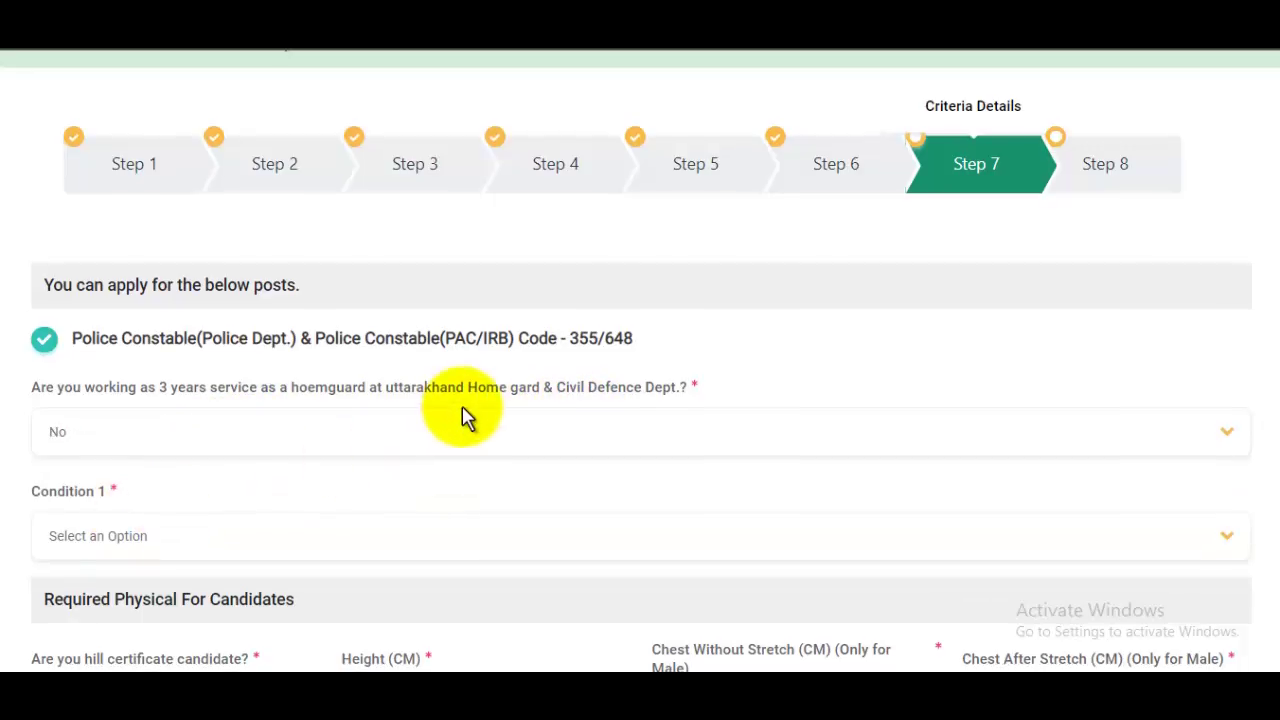
Step: Set Condition 1 to Intermediate(12th) Science and hill certificate candidate to No
{"action": "scroll", "coordinate": [460, 412], "scroll_direction": "down", "scroll_amount": 1}
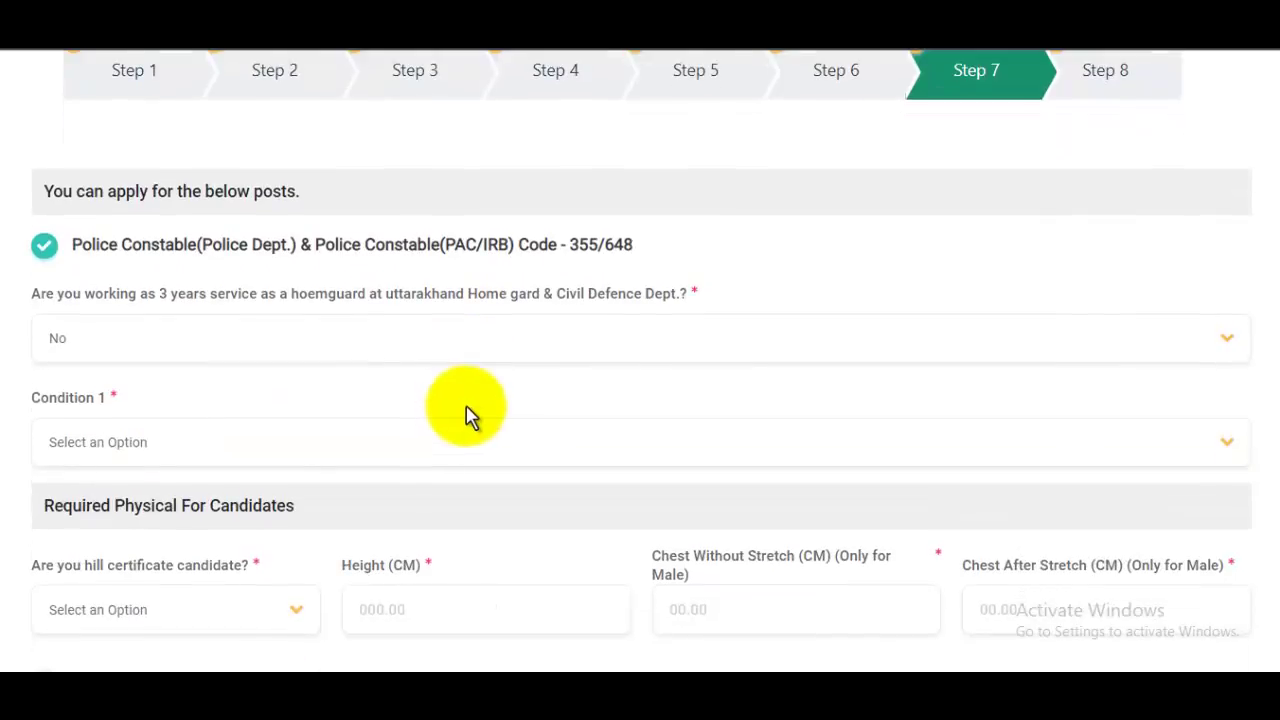
{"action": "left_click", "coordinate": [131, 455]}
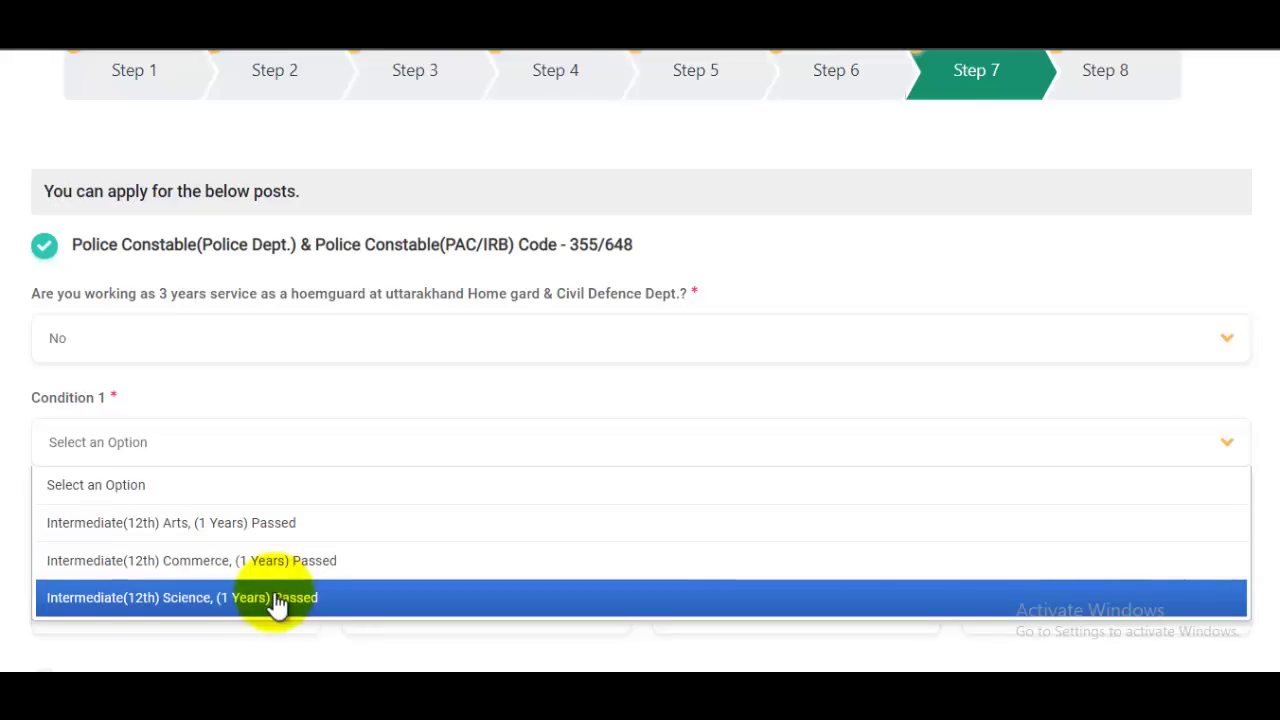
{"action": "left_click", "coordinate": [277, 598]}
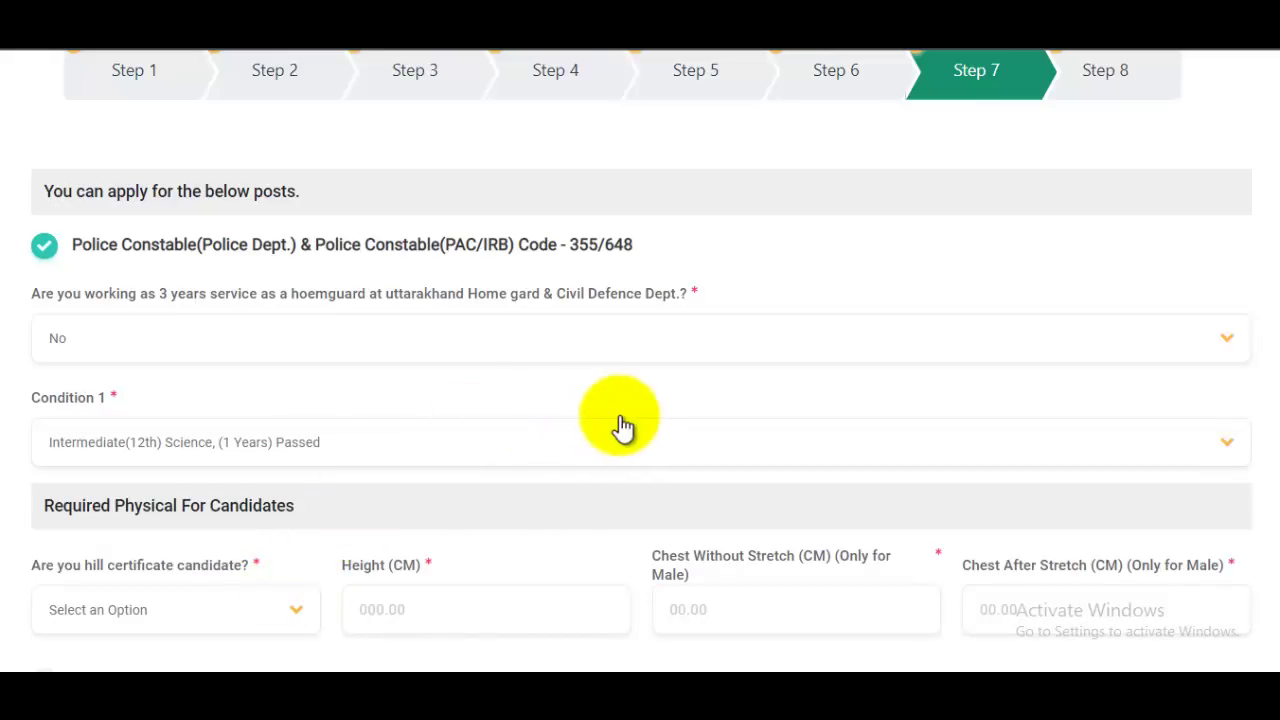
{"action": "scroll", "coordinate": [625, 427], "scroll_direction": "down", "scroll_amount": 2}
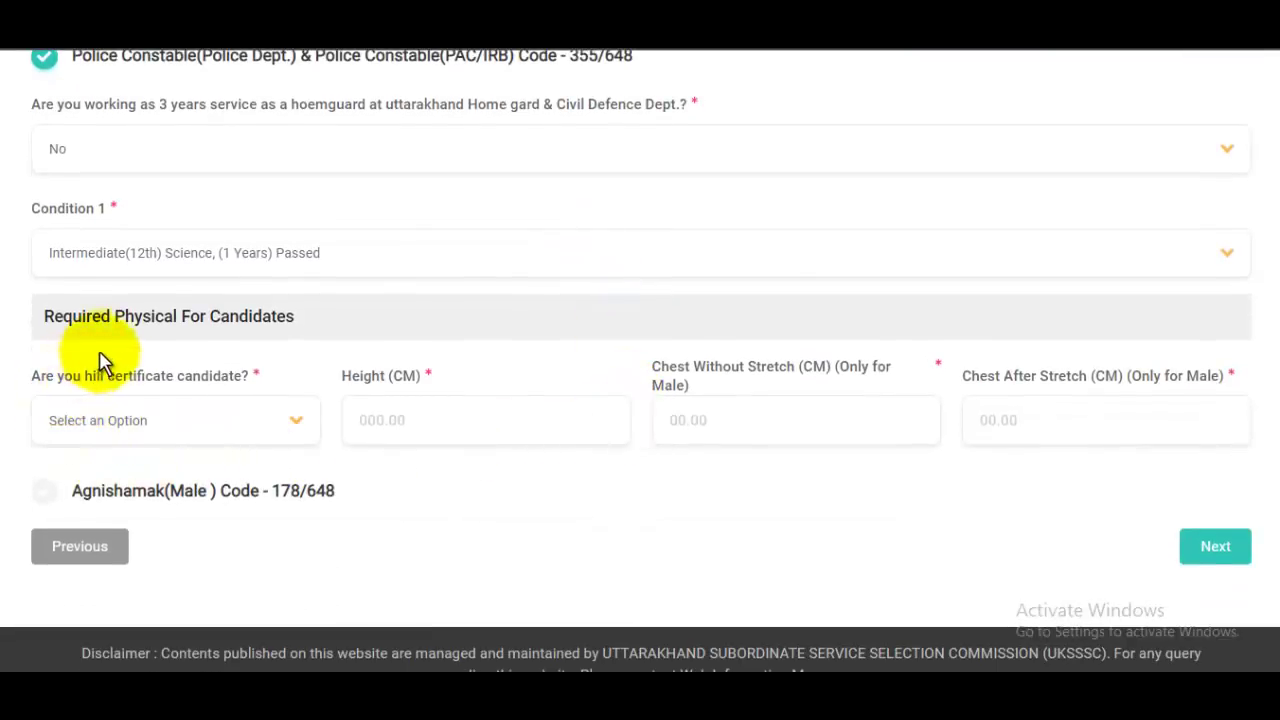
{"action": "left_click", "coordinate": [150, 434]}
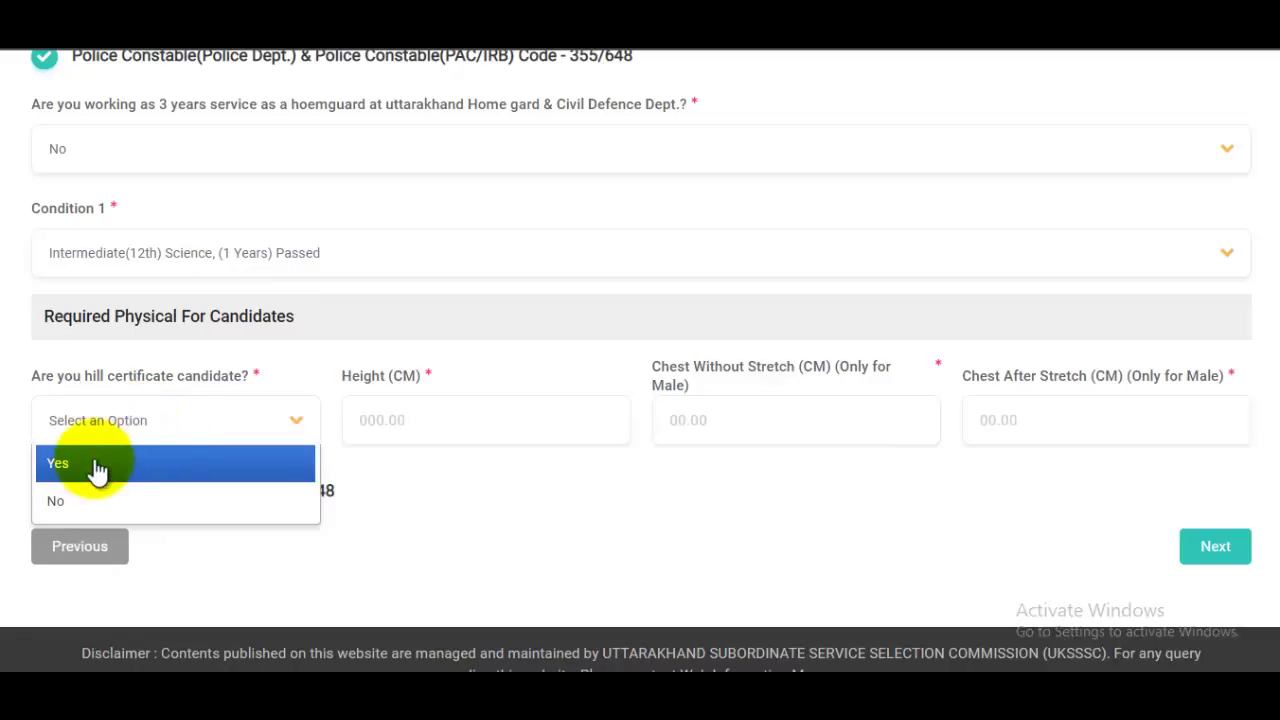
{"action": "left_click", "coordinate": [85, 503]}
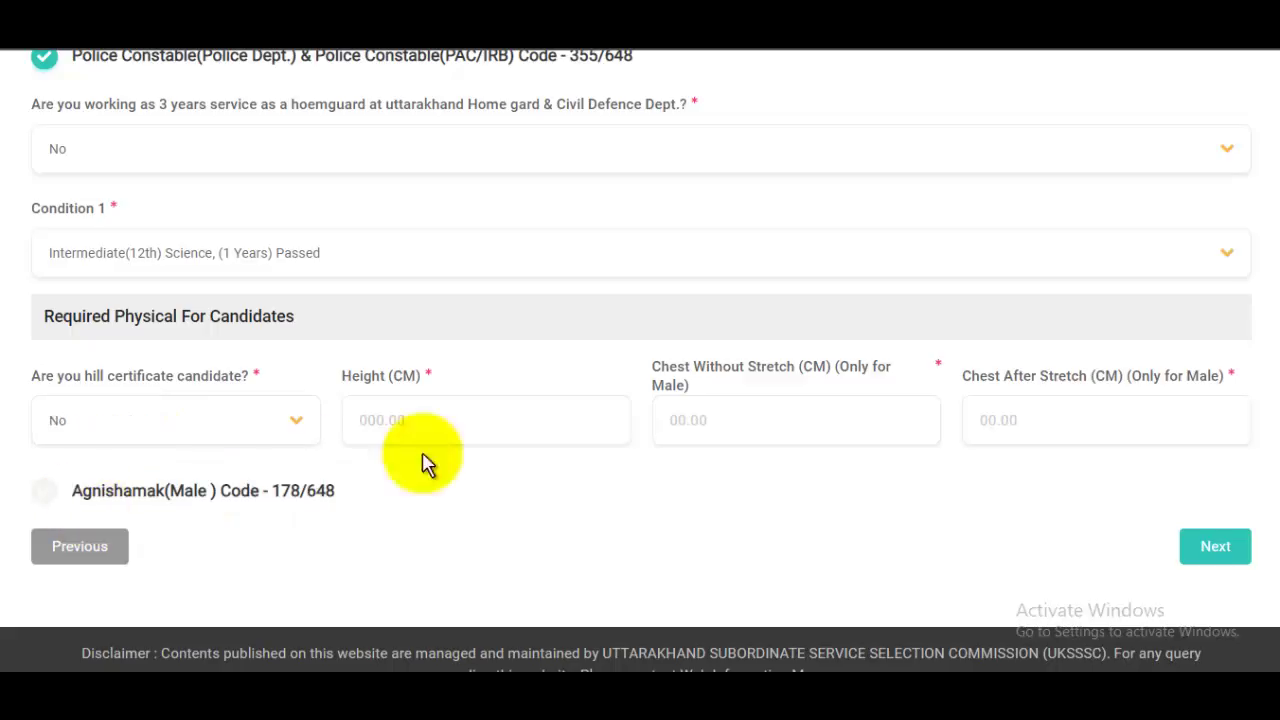
Step: Enter height 180 cm, chest 85 unexpanded and 90 expanded
{"action": "left_click", "coordinate": [447, 420]}
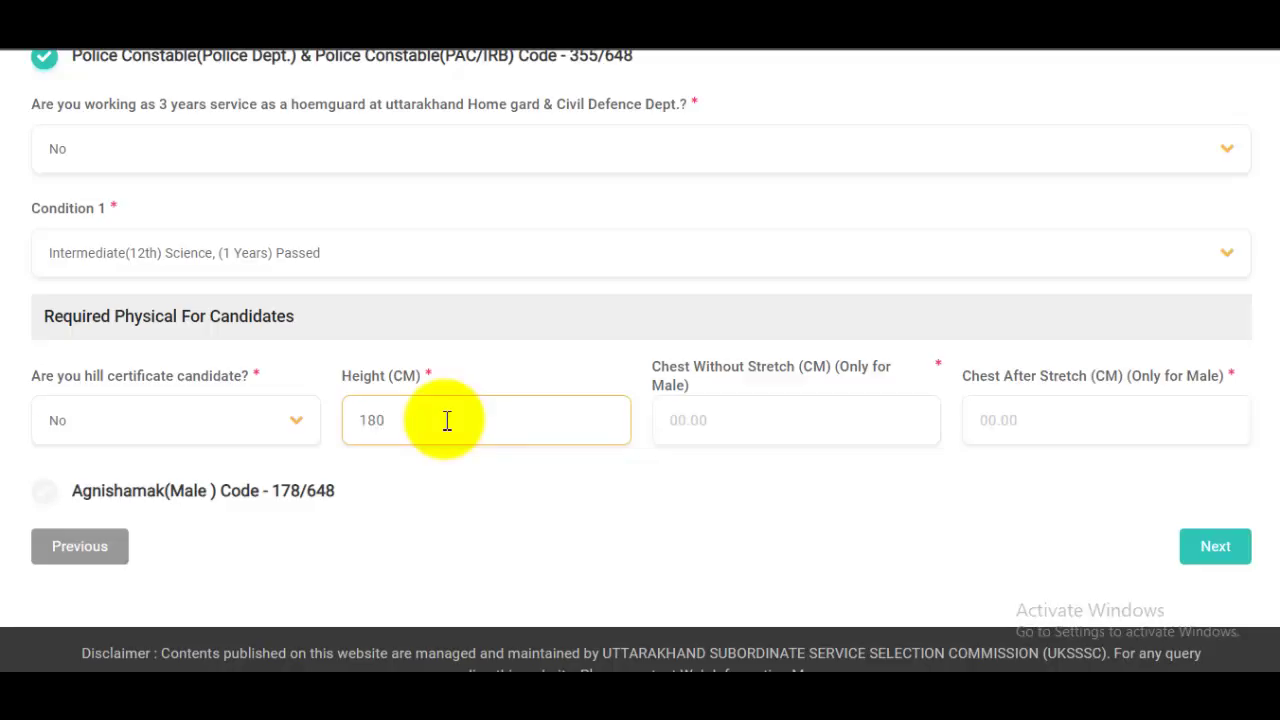
{"action": "left_click", "coordinate": [716, 428]}
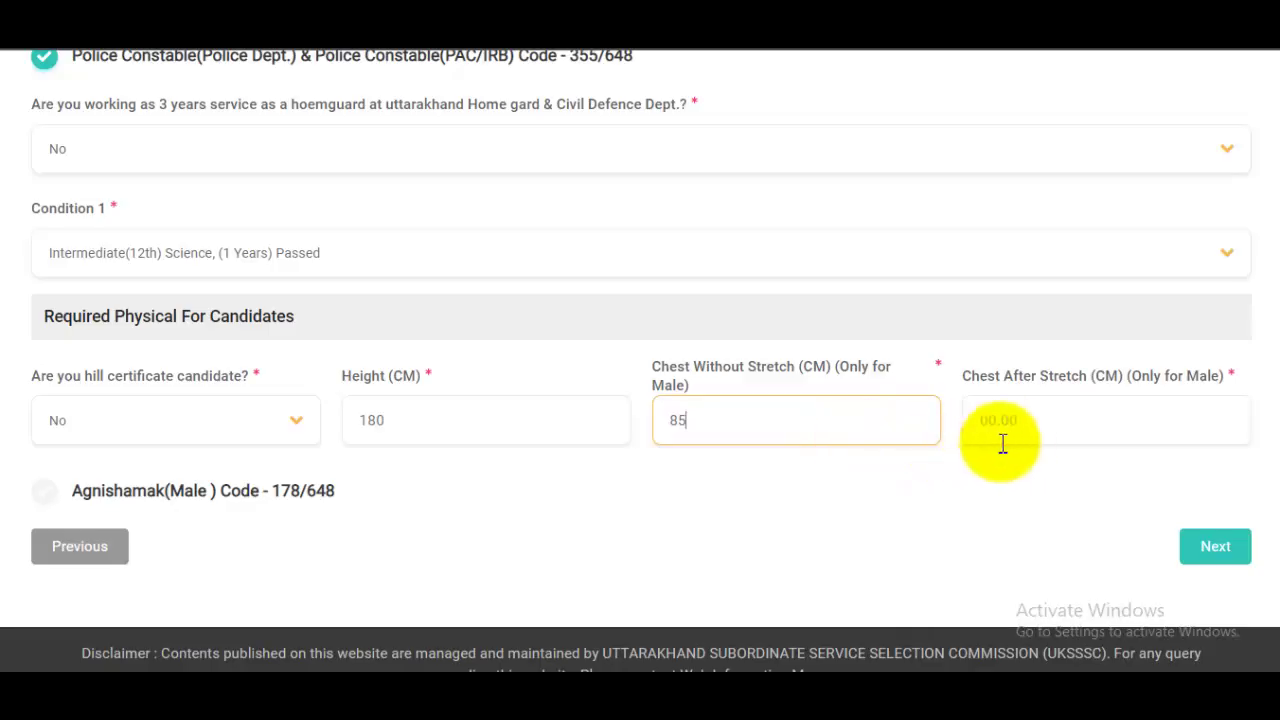
{"action": "left_click", "coordinate": [1038, 430]}
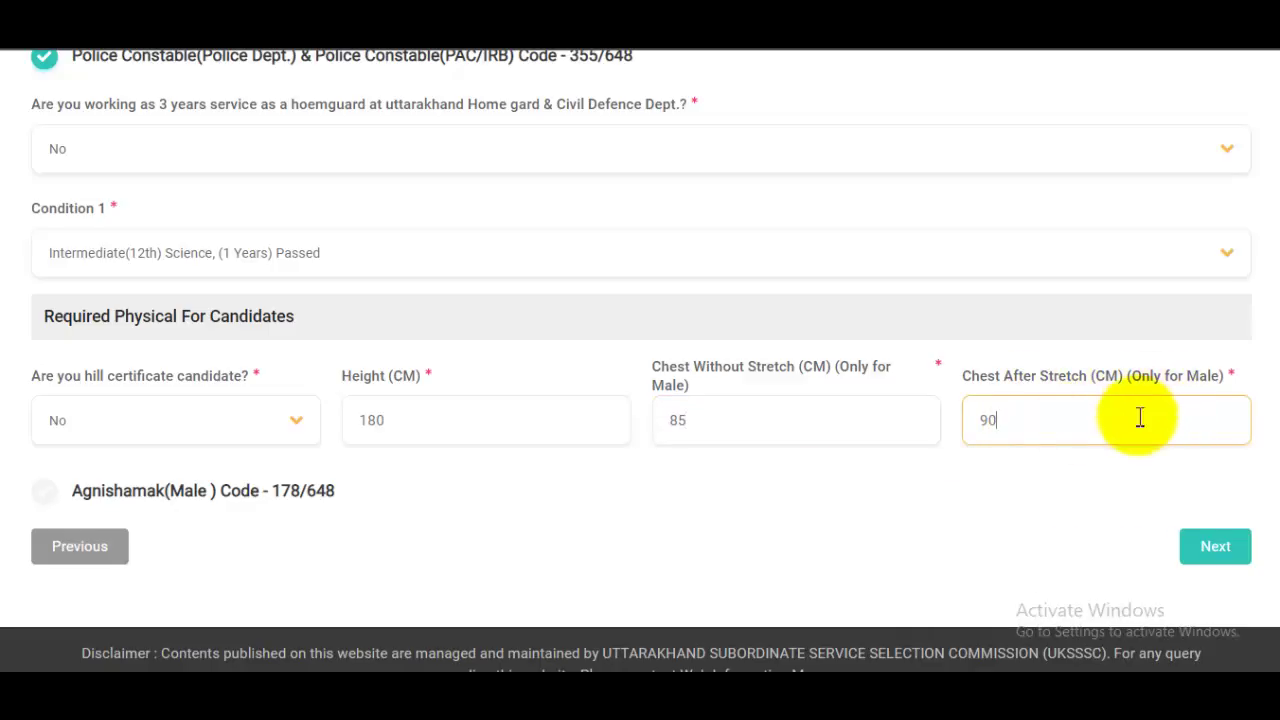
{"action": "scroll", "coordinate": [691, 400], "scroll_direction": "down", "scroll_amount": 2}
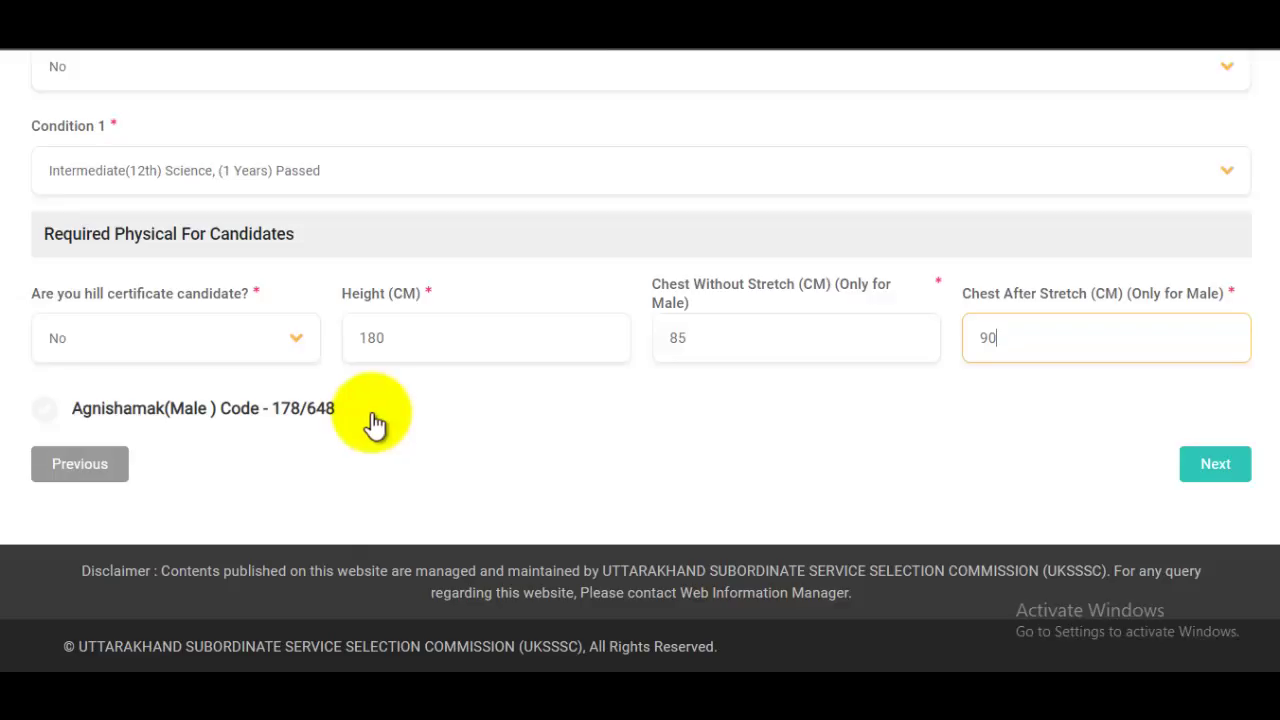
Step: Add the Agnishamak post with Condition 1 Intermediate(12th) Science and hill certificate Yes
{"action": "left_click", "coordinate": [47, 410]}
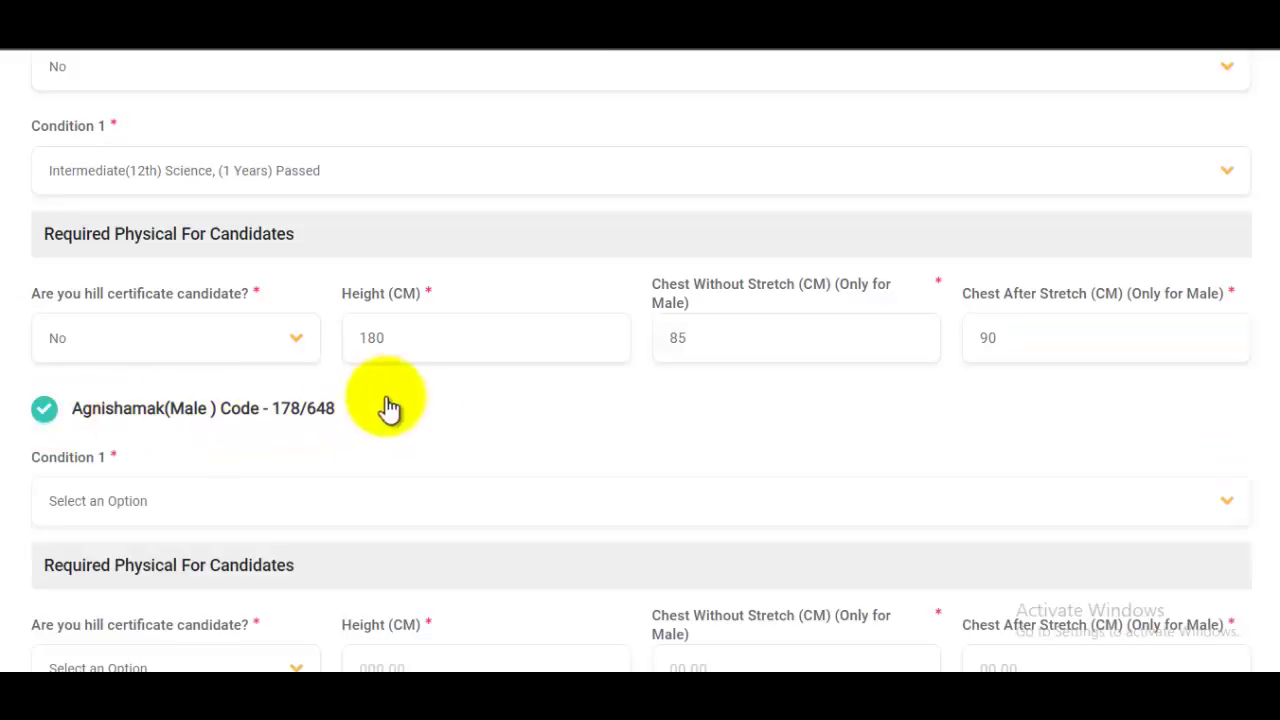
{"action": "scroll", "coordinate": [512, 452], "scroll_direction": "down", "scroll_amount": 1}
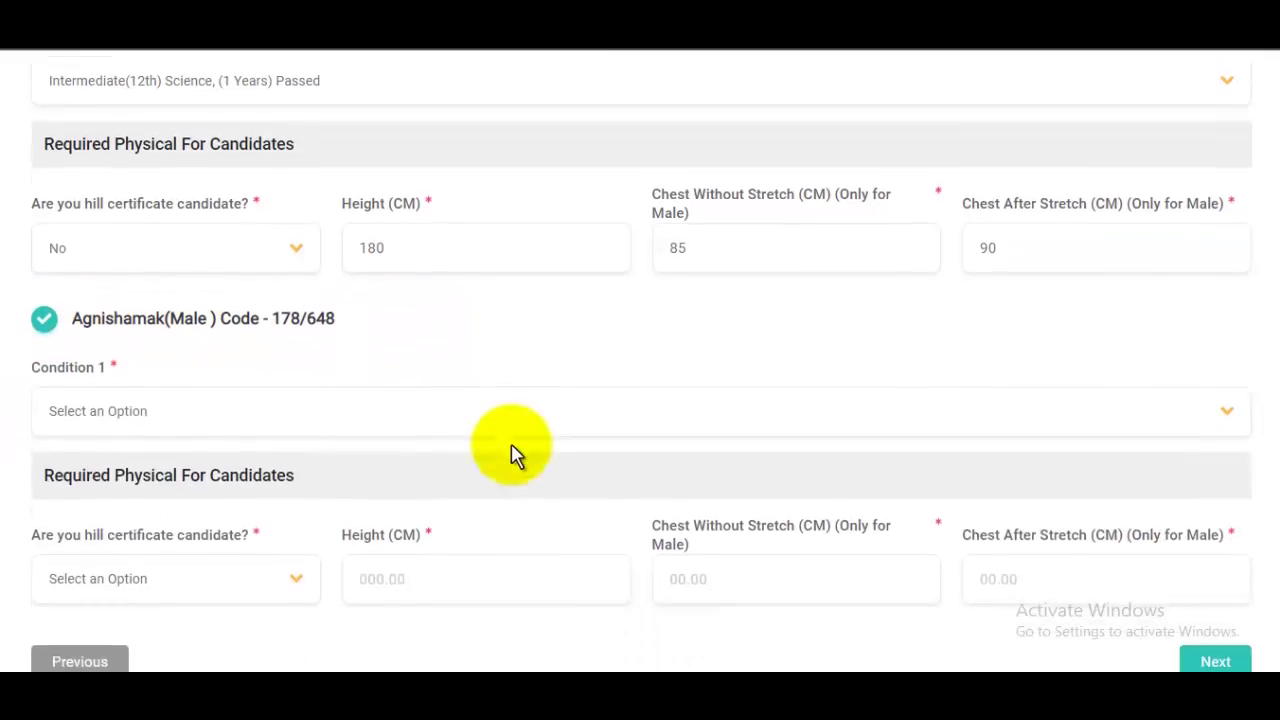
{"action": "left_click", "coordinate": [152, 418]}
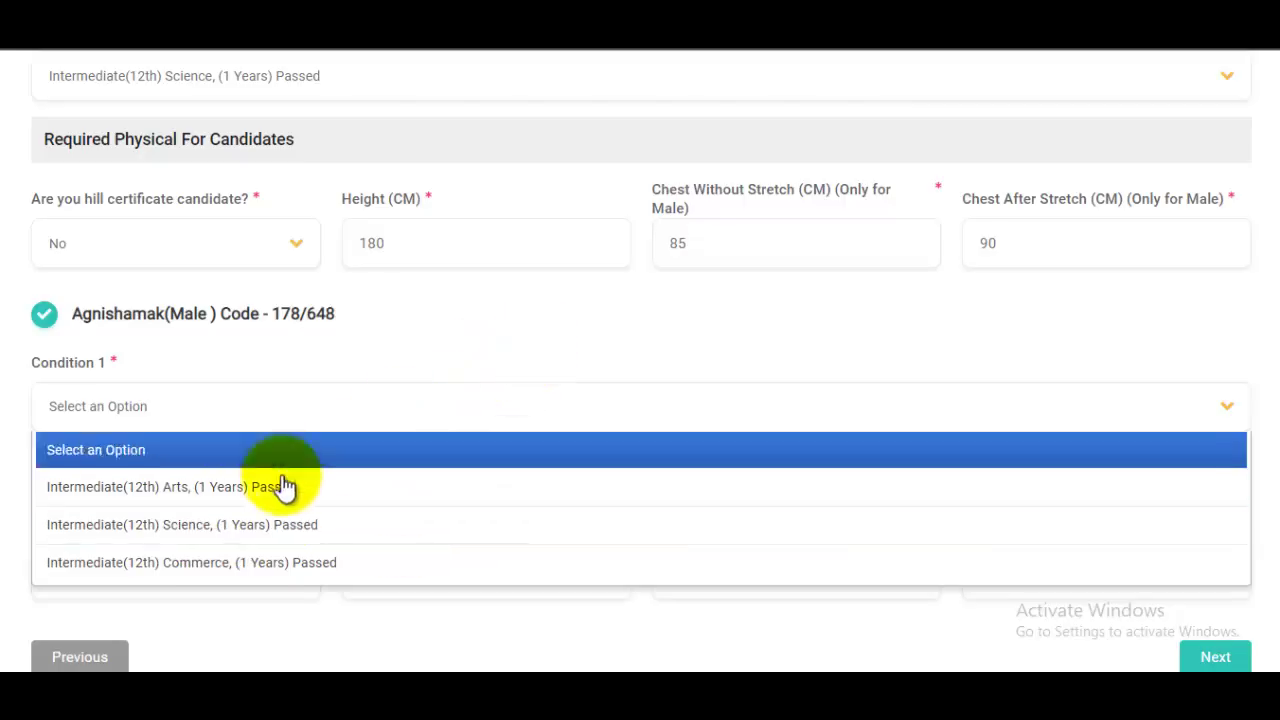
{"action": "left_click", "coordinate": [236, 537]}
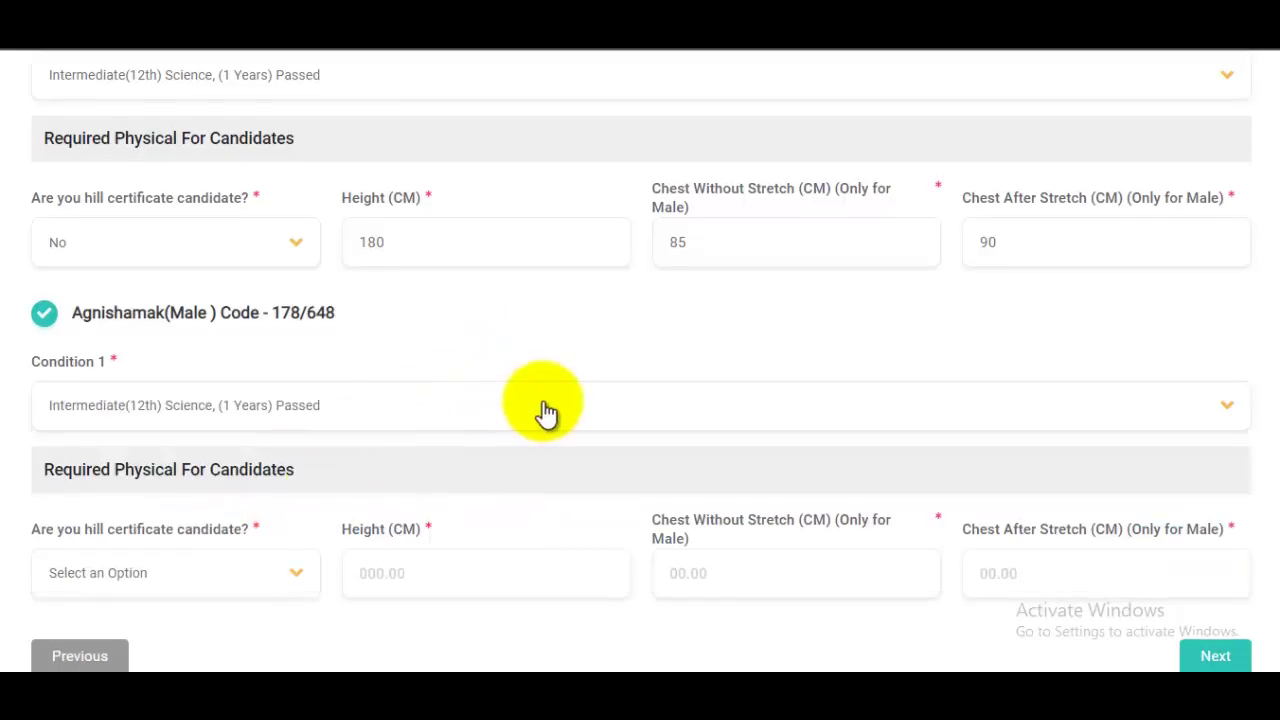
{"action": "scroll", "coordinate": [400, 420], "scroll_direction": "down", "scroll_amount": 3}
{"action": "left_click", "coordinate": [175, 395]}
{"action": "left_click", "coordinate": [193, 425]}
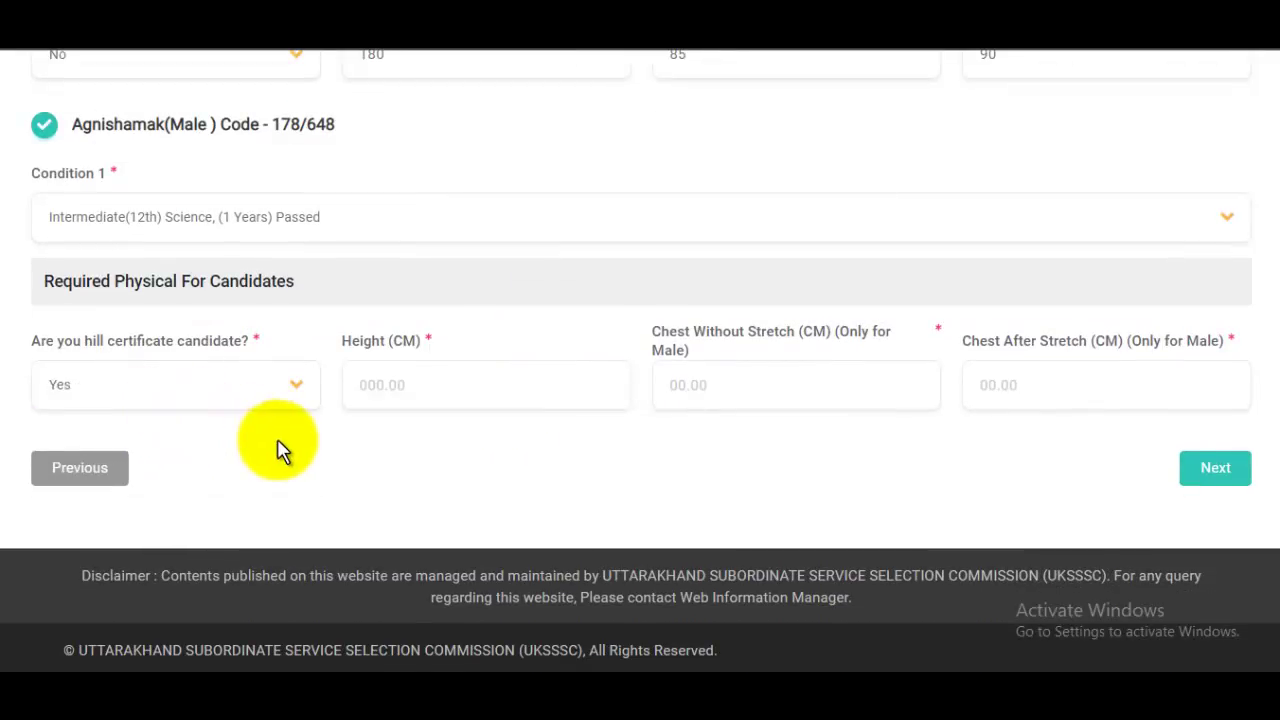
Step: Untick the Agnishamak (Male) post and continue to the next page
{"action": "scroll", "coordinate": [420, 432], "scroll_direction": "up", "scroll_amount": 3}
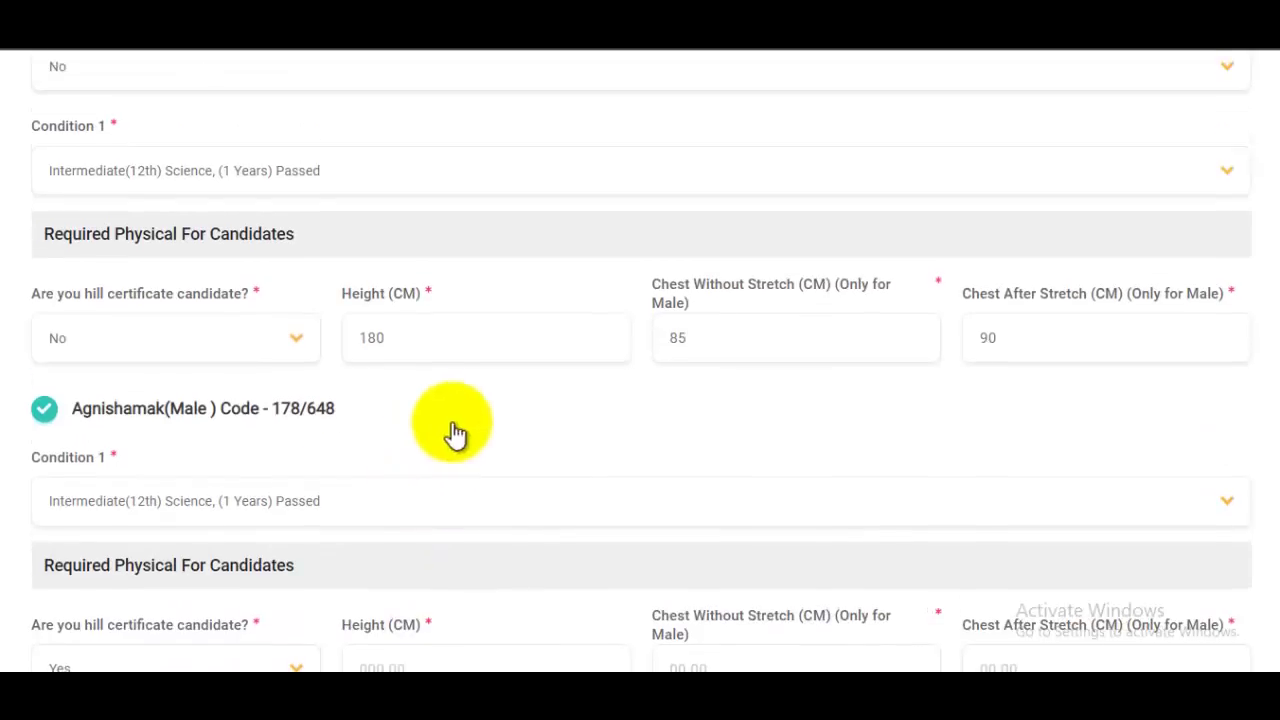
{"action": "left_click", "coordinate": [47, 422]}
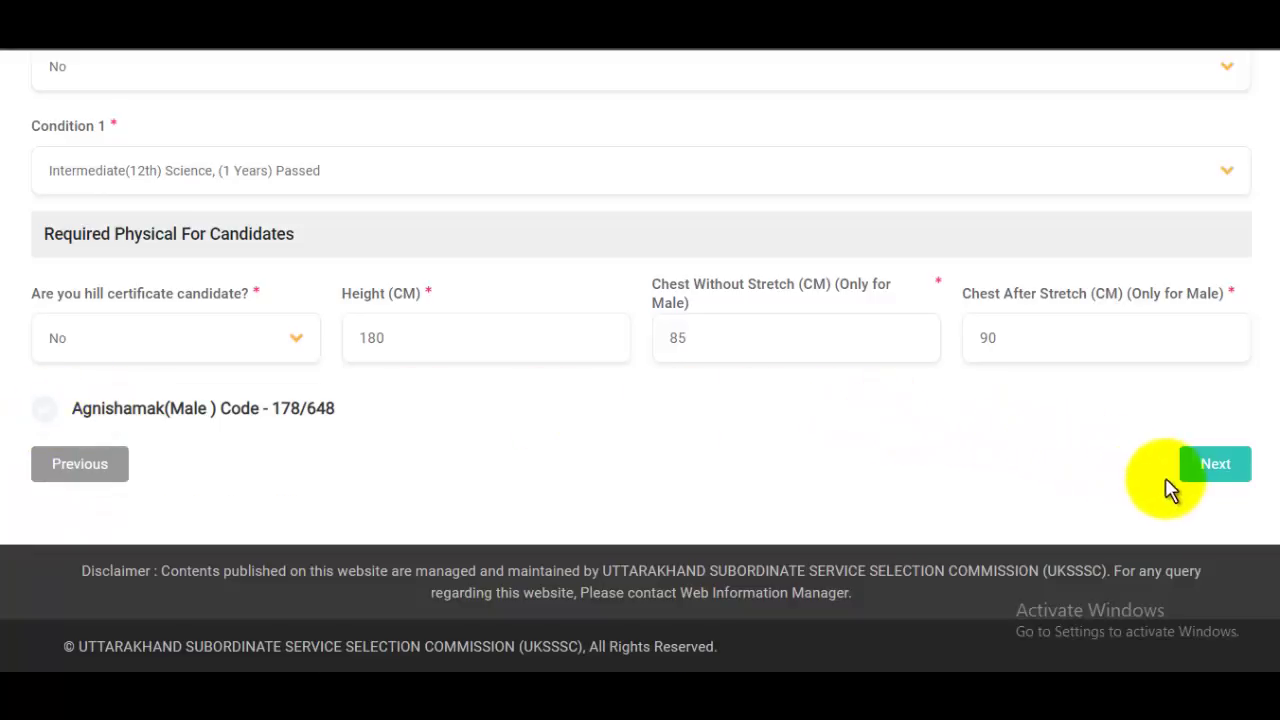
{"action": "left_click", "coordinate": [1215, 468]}
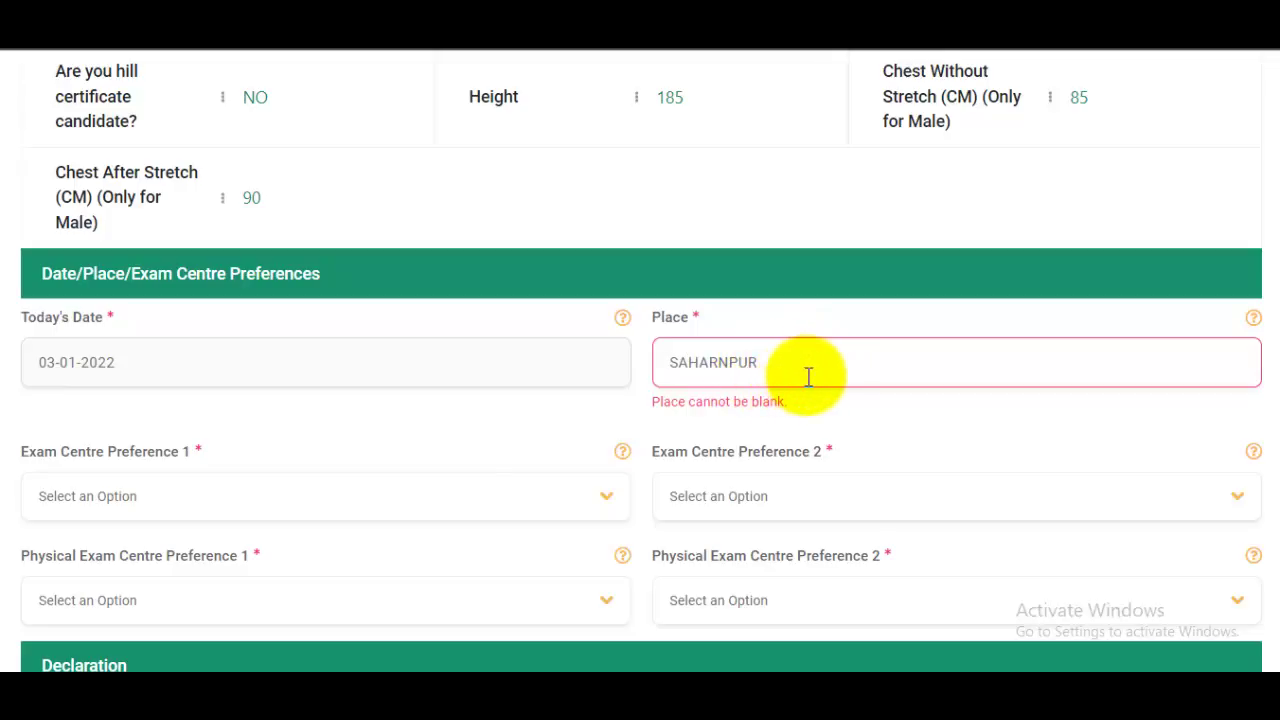
Step: Set Exam Centre Preference 1 to Almora and Preference 2 to Chamoli
{"action": "left_click", "coordinate": [190, 505]}
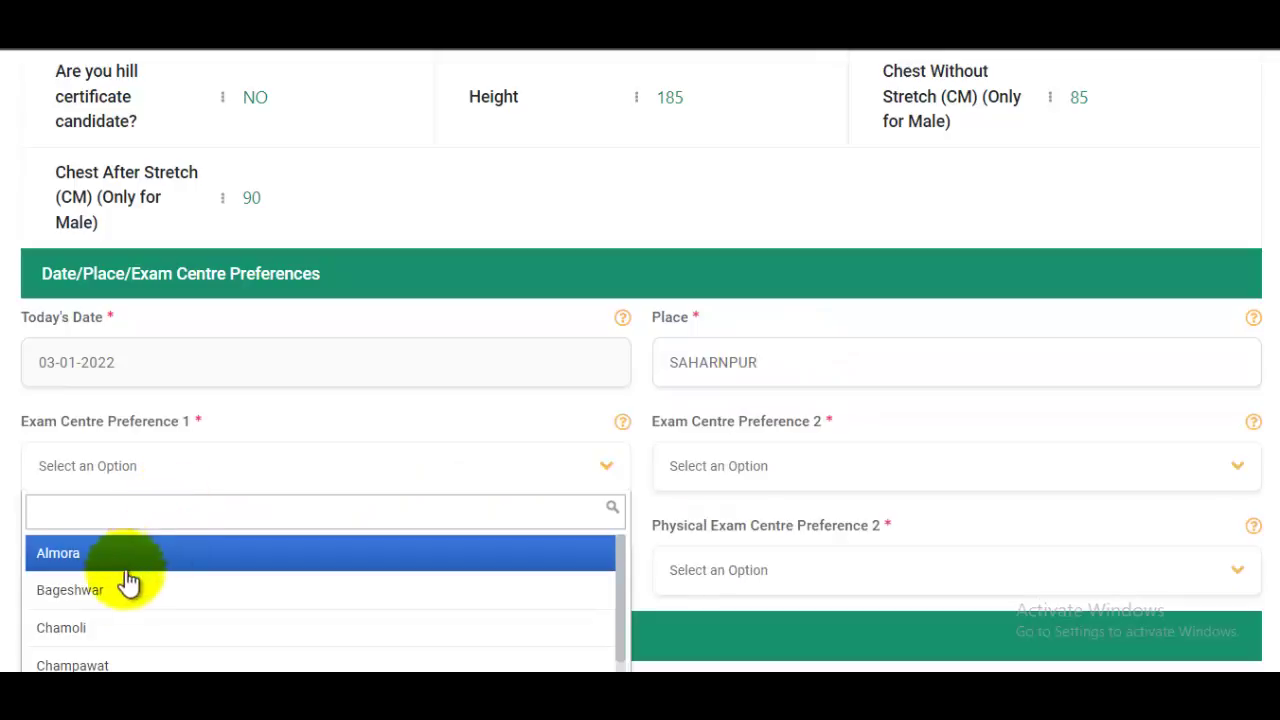
{"action": "left_click", "coordinate": [85, 553]}
{"action": "left_click", "coordinate": [762, 466]}
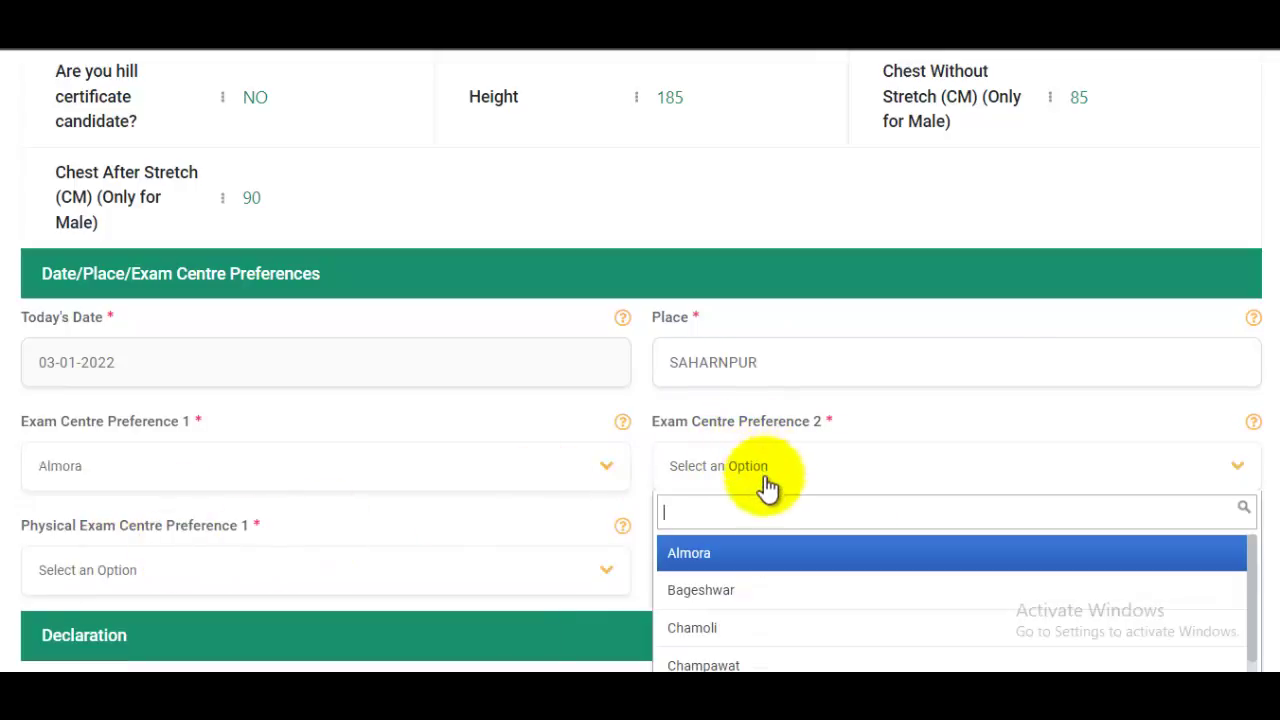
{"action": "left_click", "coordinate": [718, 630]}
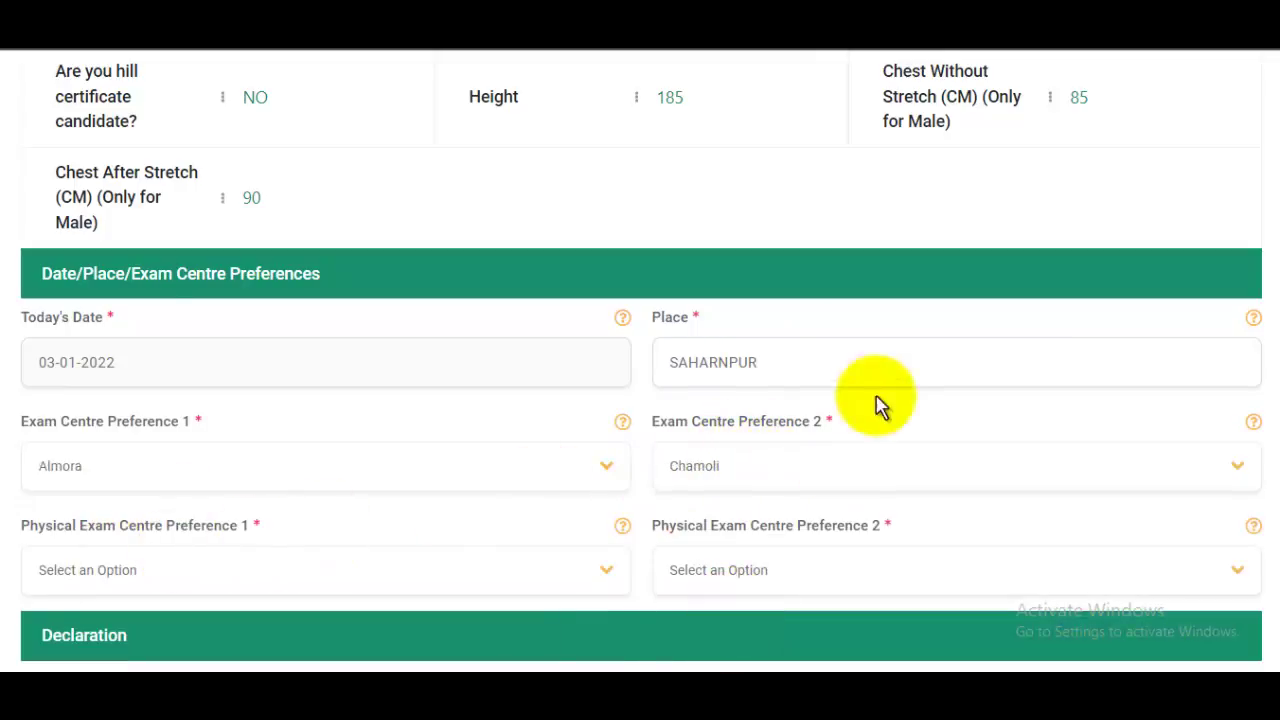
Step: Set Physical Exam Centre Preference 1 to Almora and Preference 2 to Chamoli
{"action": "scroll", "coordinate": [889, 376], "scroll_direction": "down", "scroll_amount": 1}
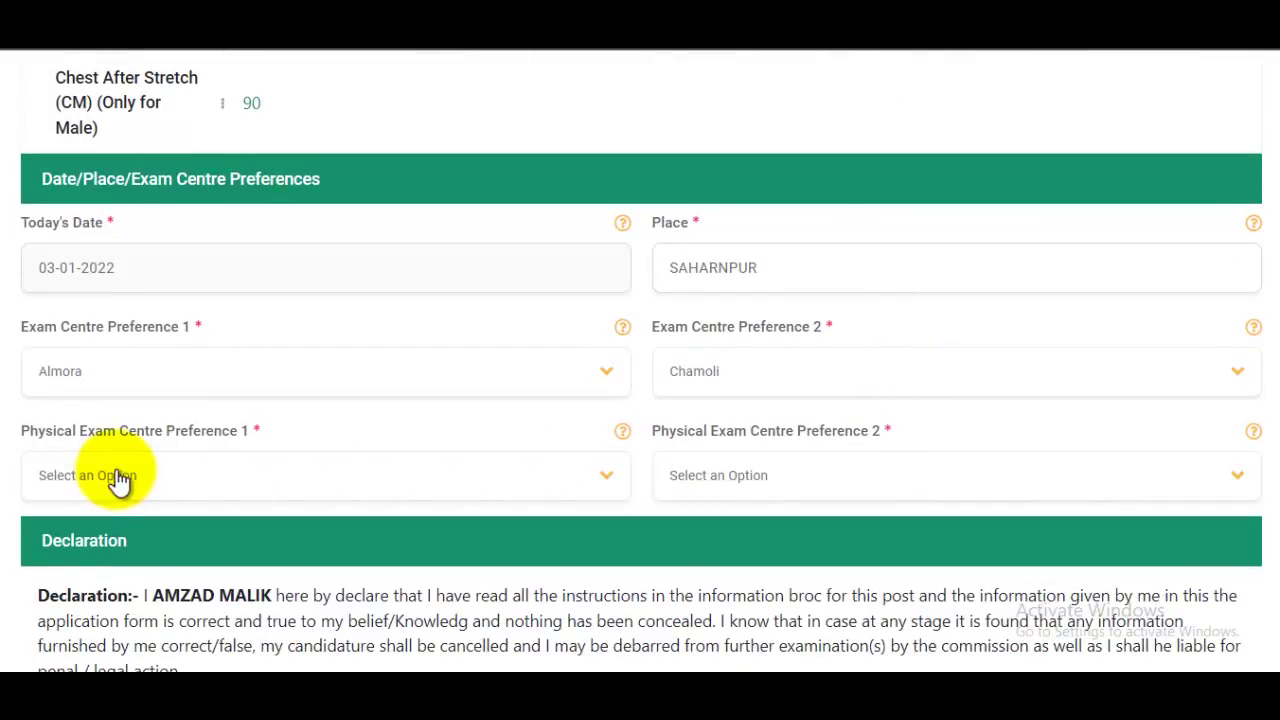
{"action": "left_click", "coordinate": [168, 478]}
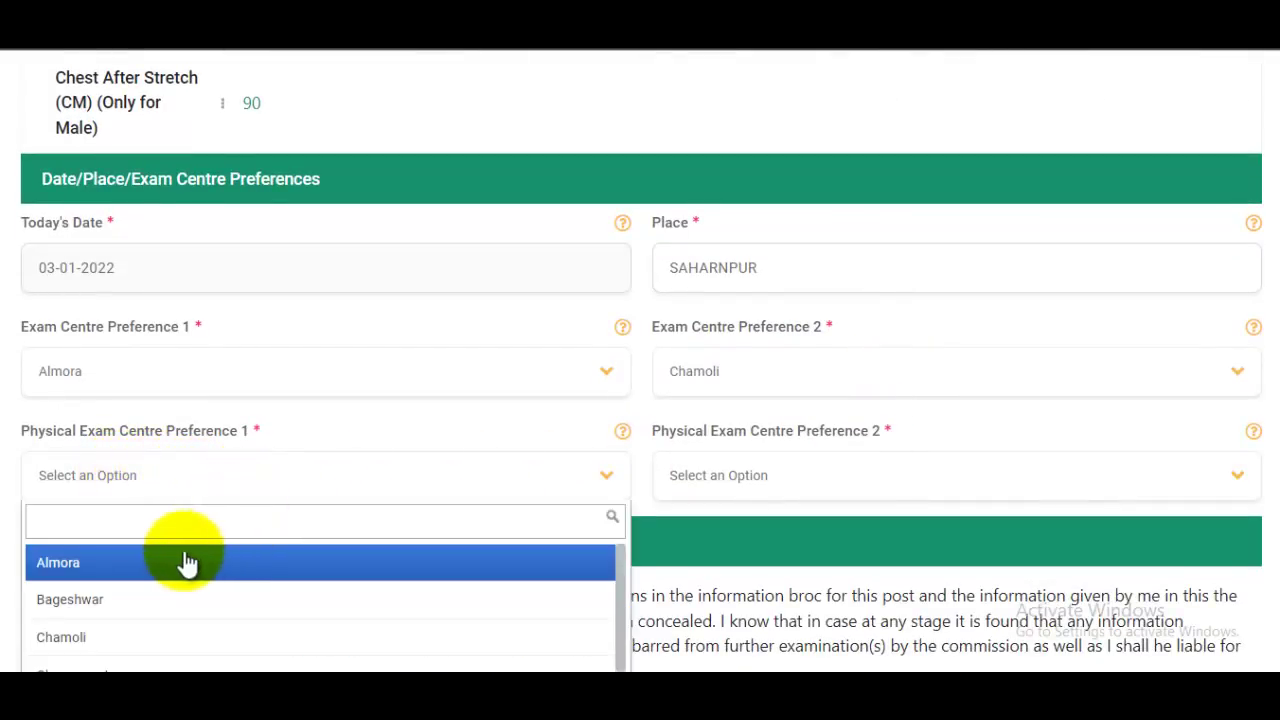
{"action": "left_click", "coordinate": [100, 562]}
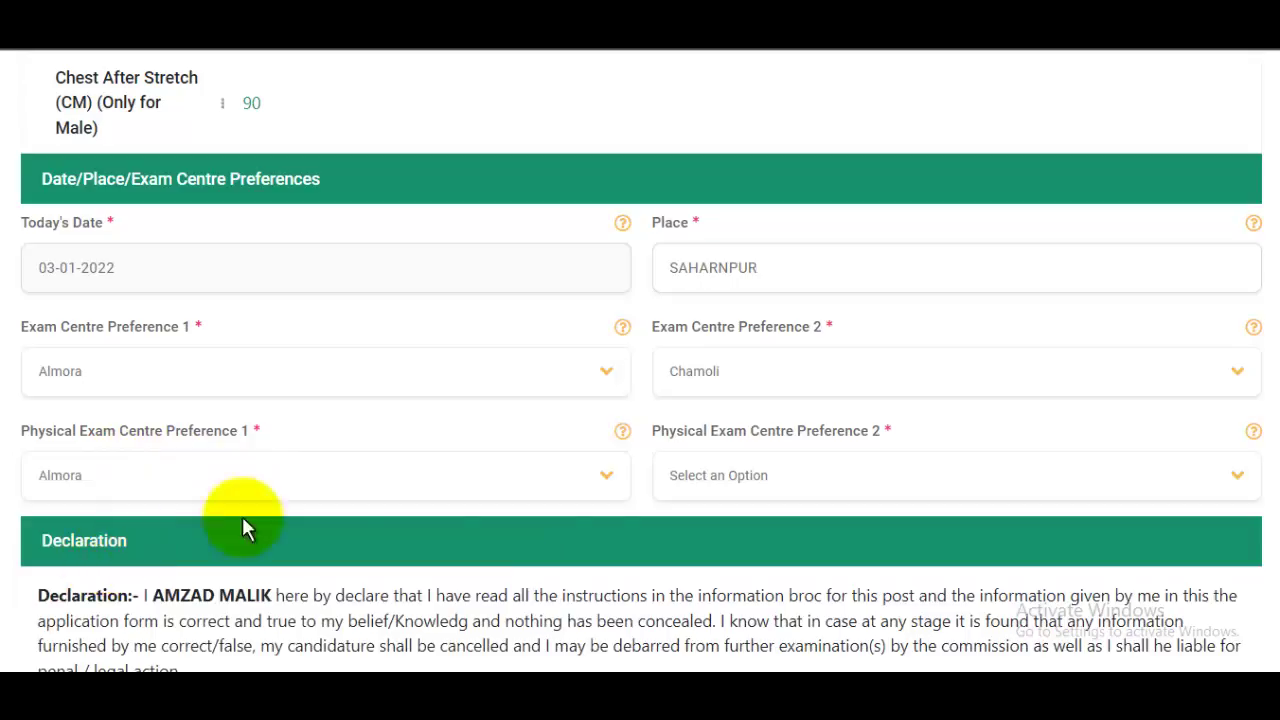
{"action": "left_click", "coordinate": [771, 486]}
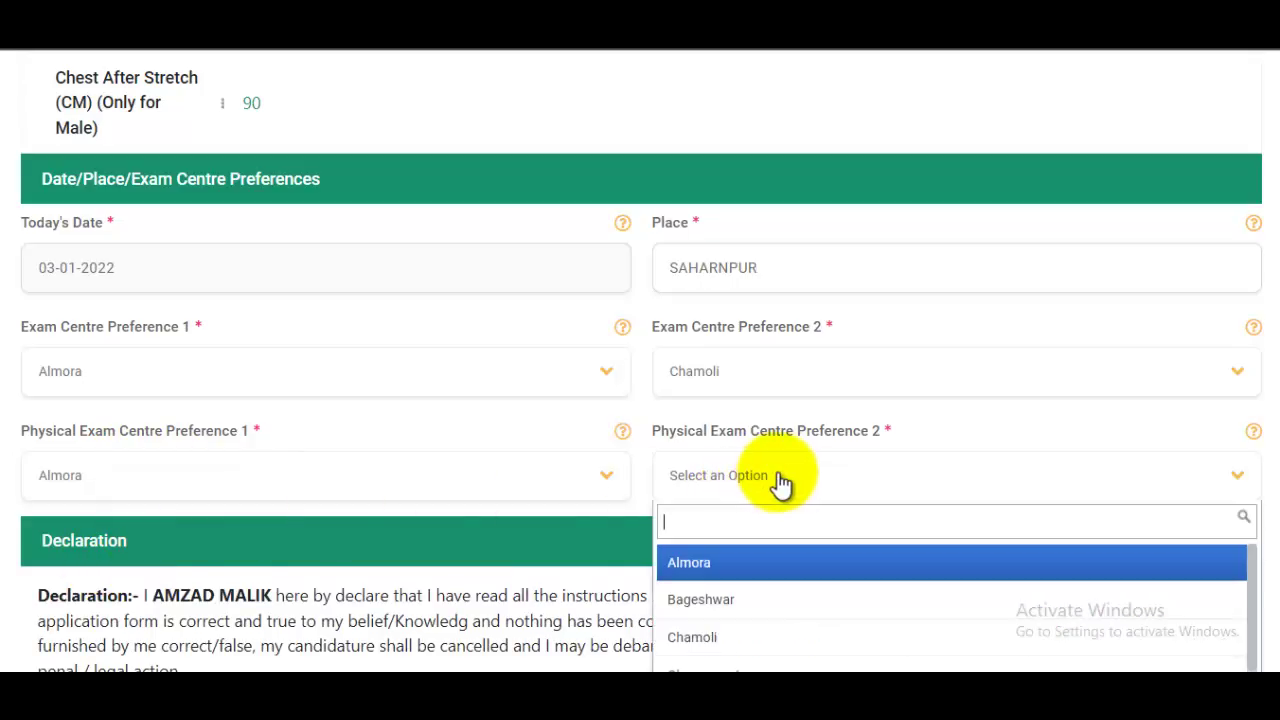
{"action": "left_click", "coordinate": [733, 636]}
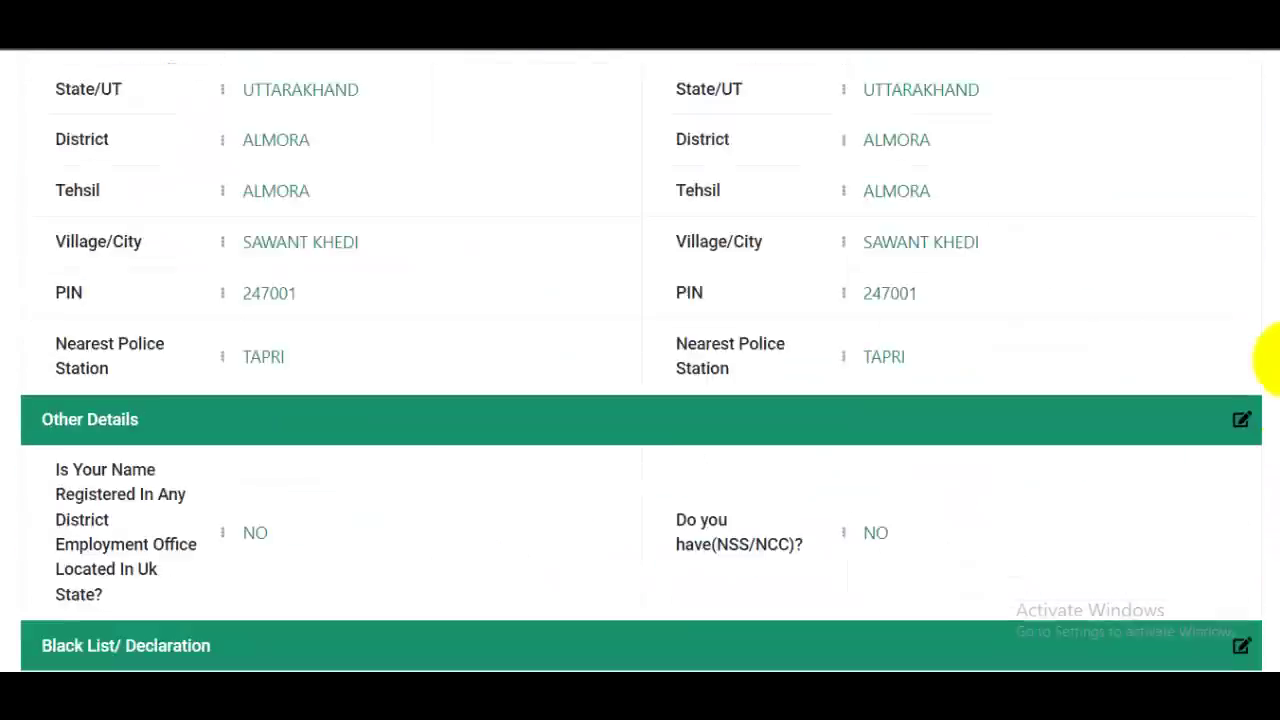
Step: Review the Police Constable application preview, then submit it and agree to the declaration
{"action": "scroll", "coordinate": [1257, 357], "scroll_direction": "up", "scroll_amount": 15}
{"action": "scroll", "coordinate": [1257, 177], "scroll_direction": "down", "scroll_amount": 10}
{"action": "scroll", "coordinate": [1260, 405], "scroll_direction": "down", "scroll_amount": 20}
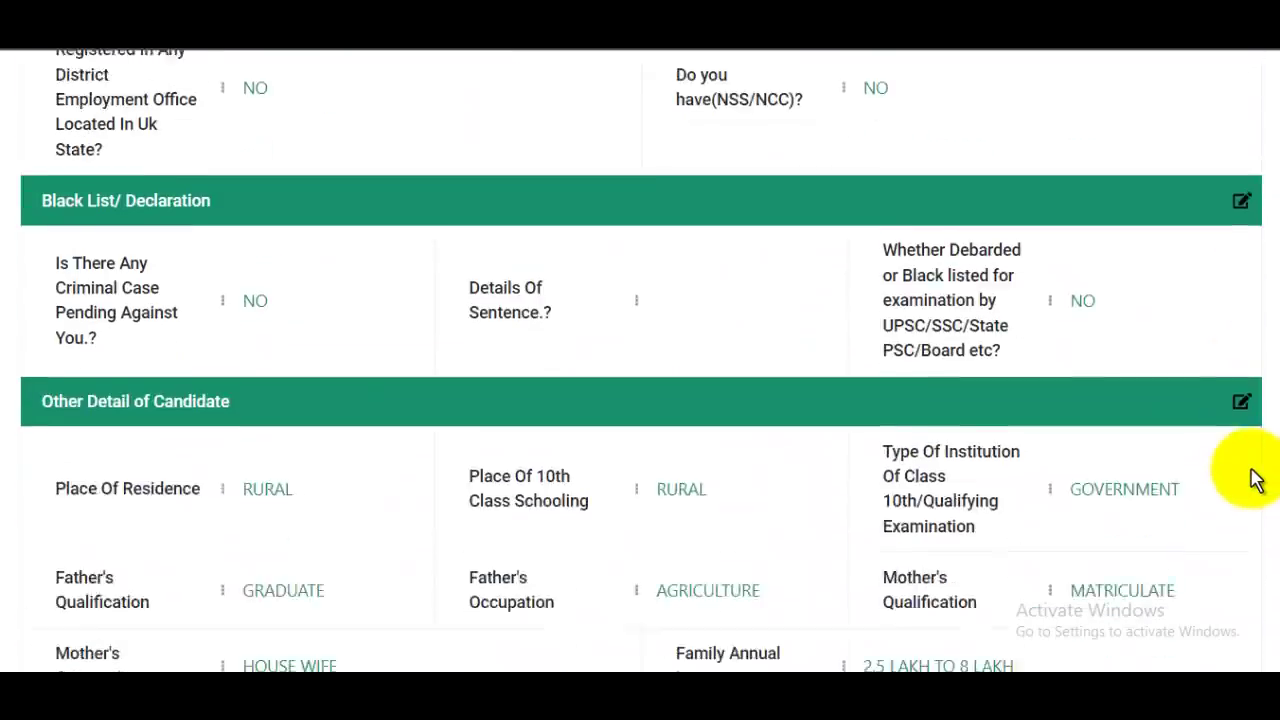
{"action": "scroll", "coordinate": [1188, 568], "scroll_direction": "down", "scroll_amount": 4}
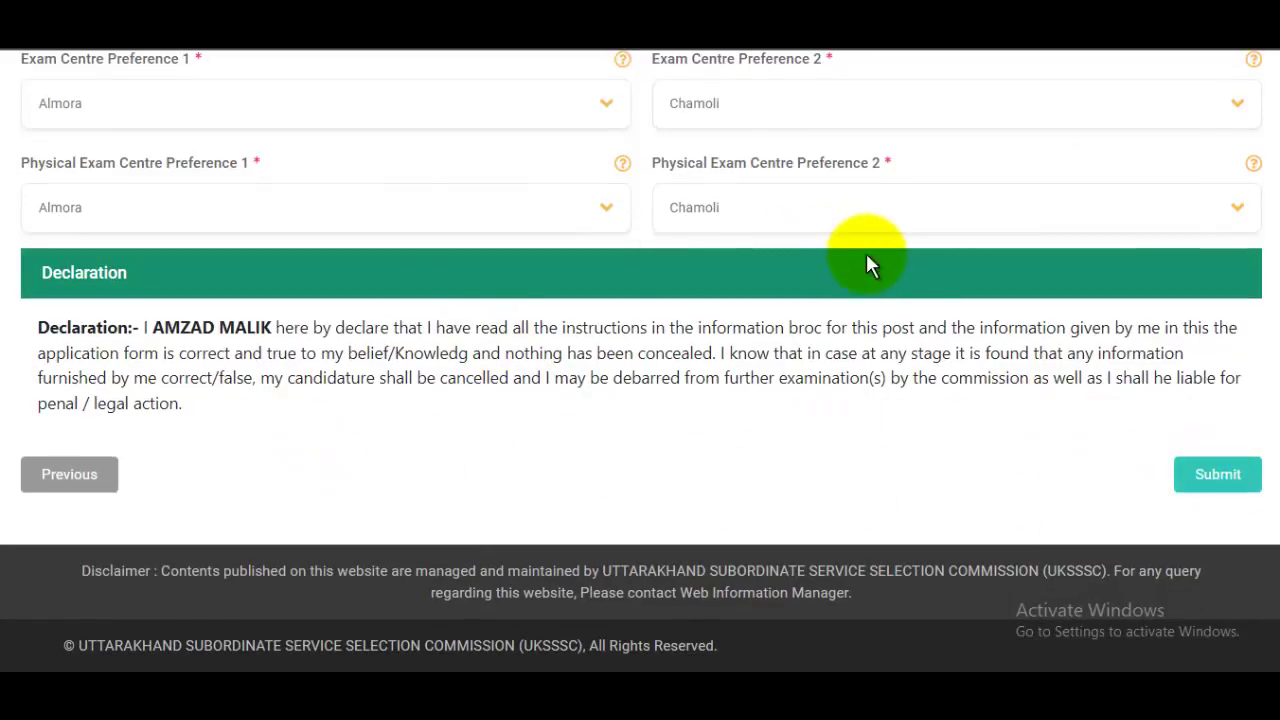
{"action": "left_click", "coordinate": [1214, 474]}
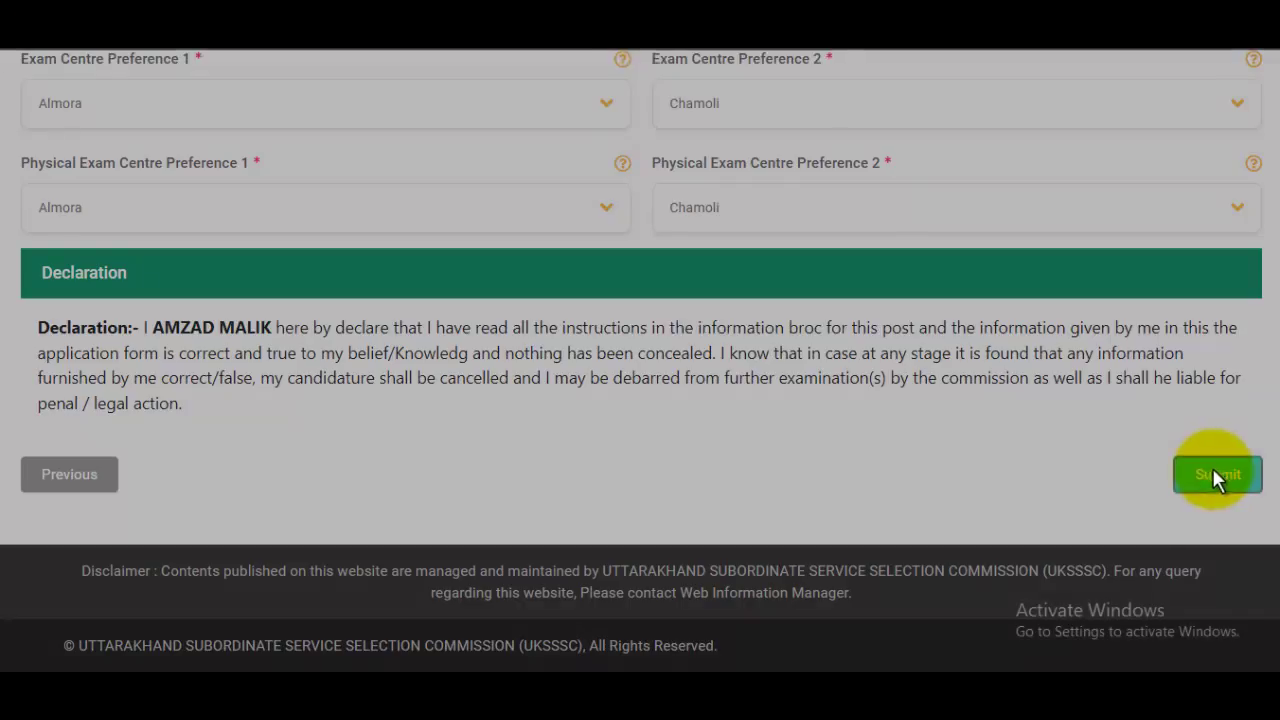
{"action": "left_click", "coordinate": [848, 372]}
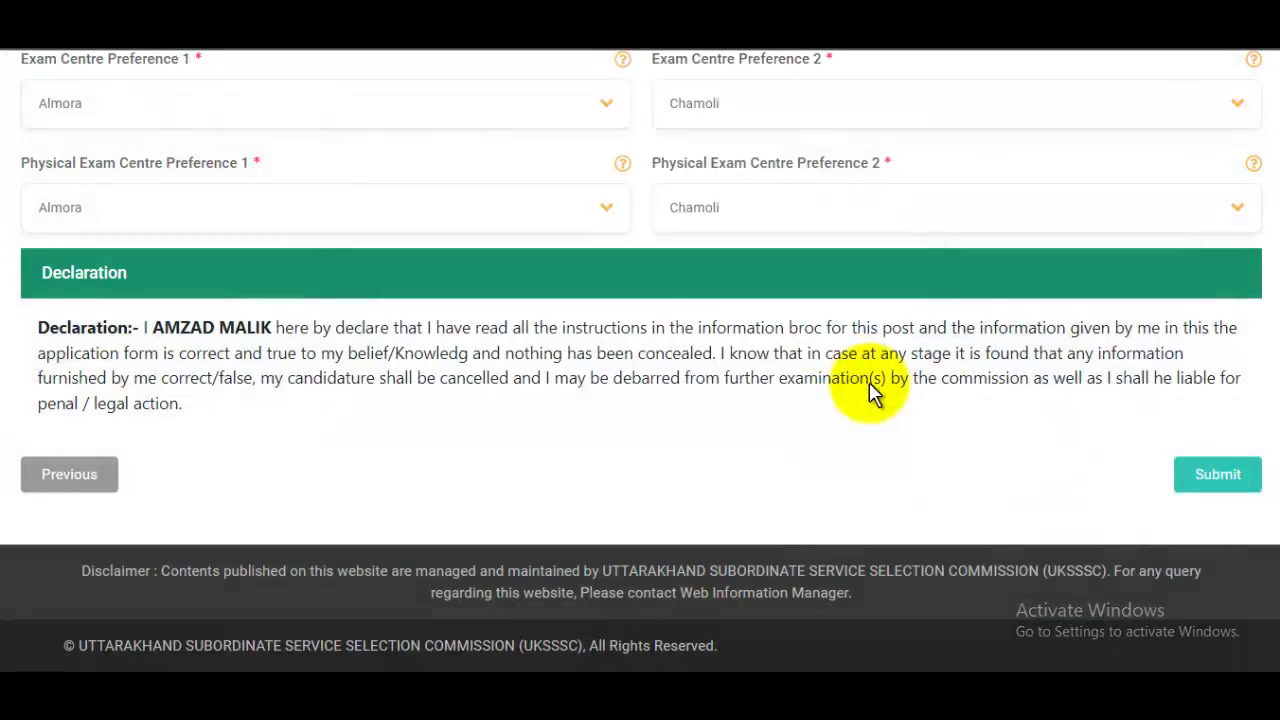
{"action": "scroll", "coordinate": [766, 357], "scroll_direction": "down", "scroll_amount": 3}
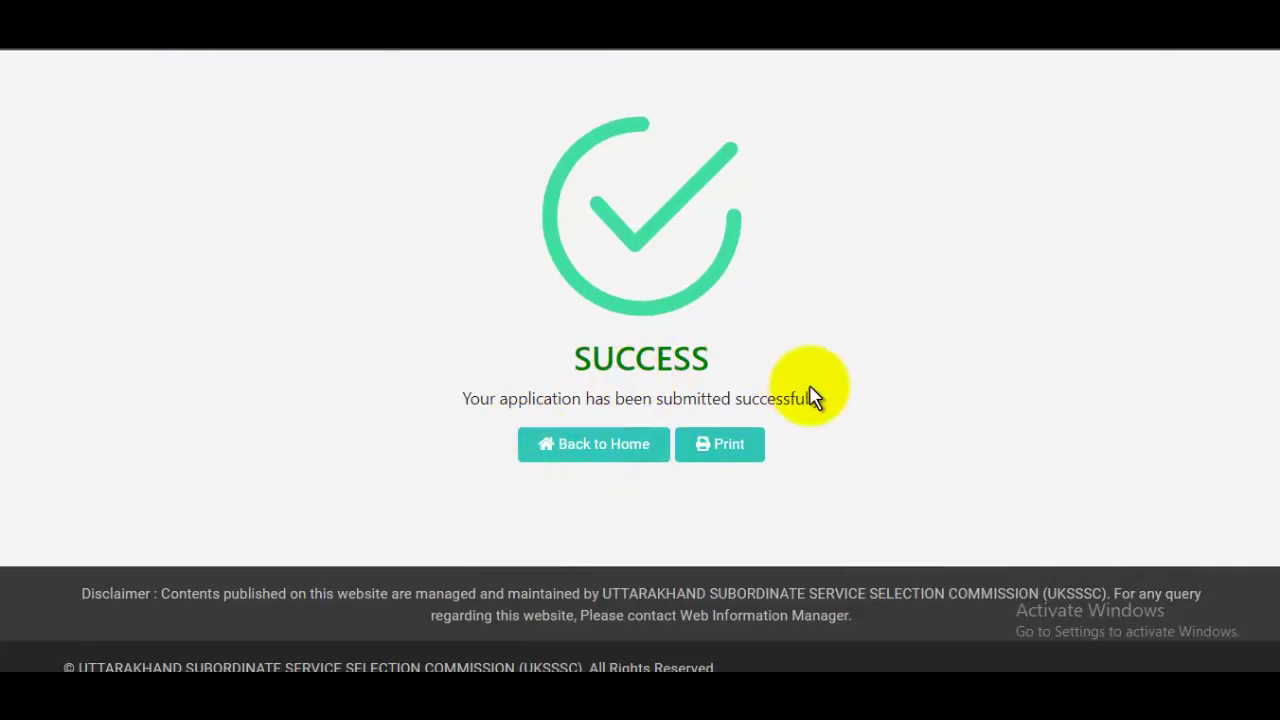
Step: Print the submitted application's printable copy with Save as PDF as the destination
{"action": "left_click", "coordinate": [740, 442]}
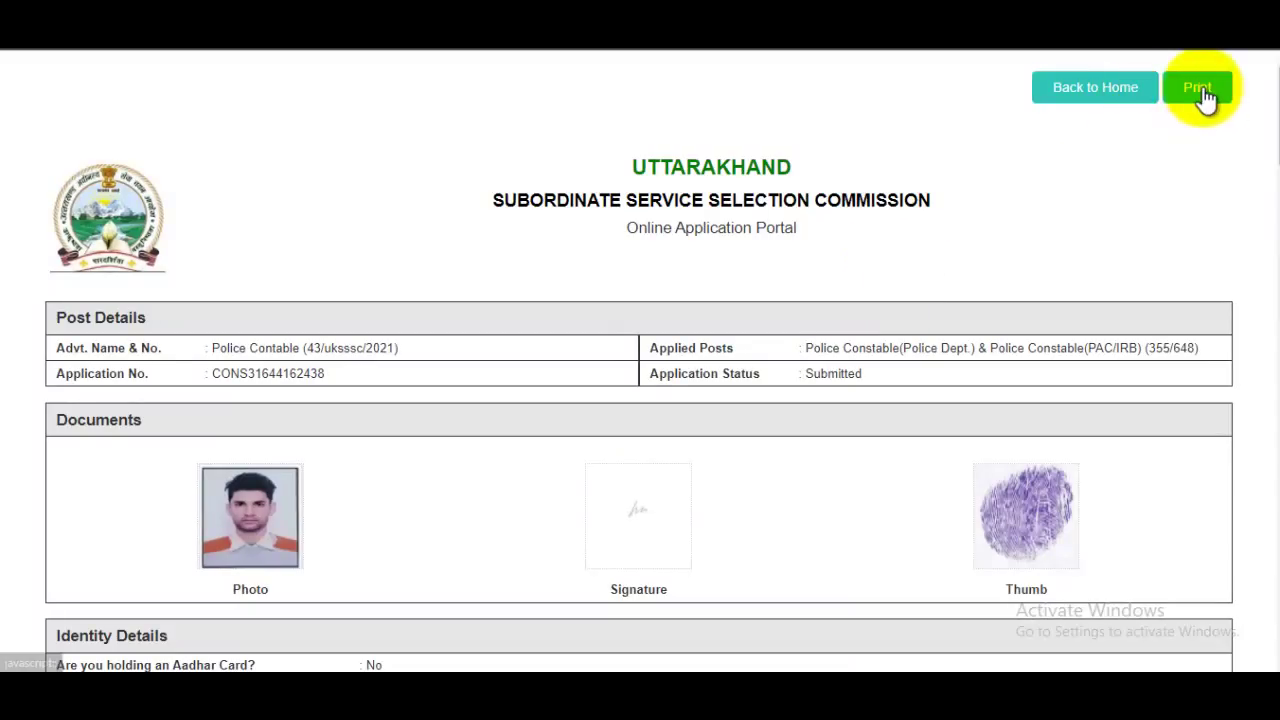
{"action": "left_click", "coordinate": [1203, 92]}
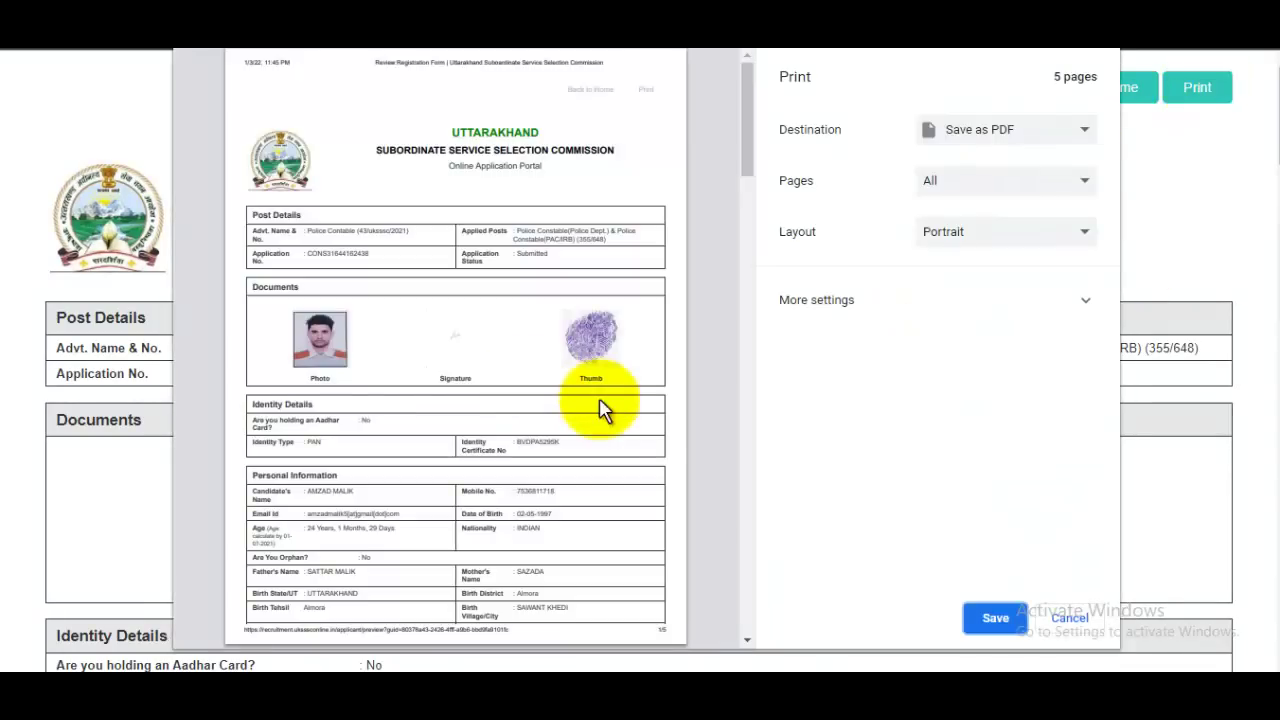
{"action": "left_click", "coordinate": [986, 620]}
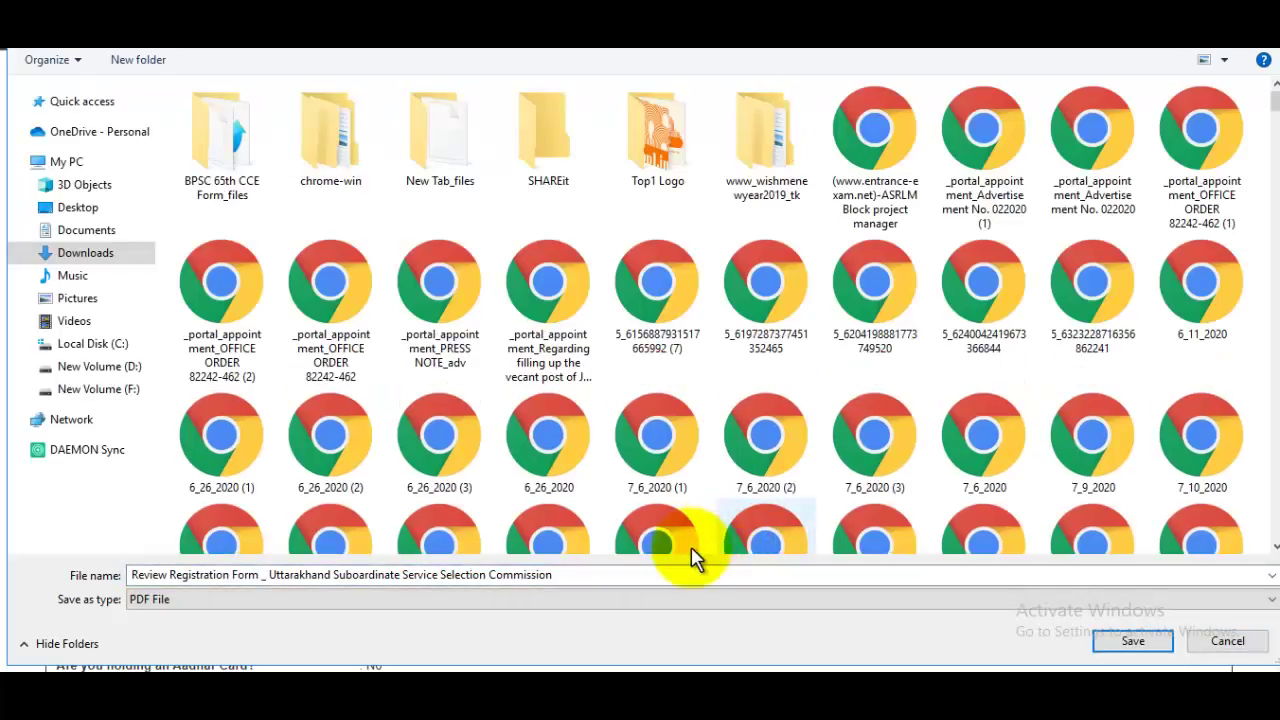
Step: Save the PDF as 'ukssc poluce' in Downloads and return to the JobsGyan recruitment article
{"action": "left_click", "coordinate": [630, 571]}
{"action": "type", "text": "u"}
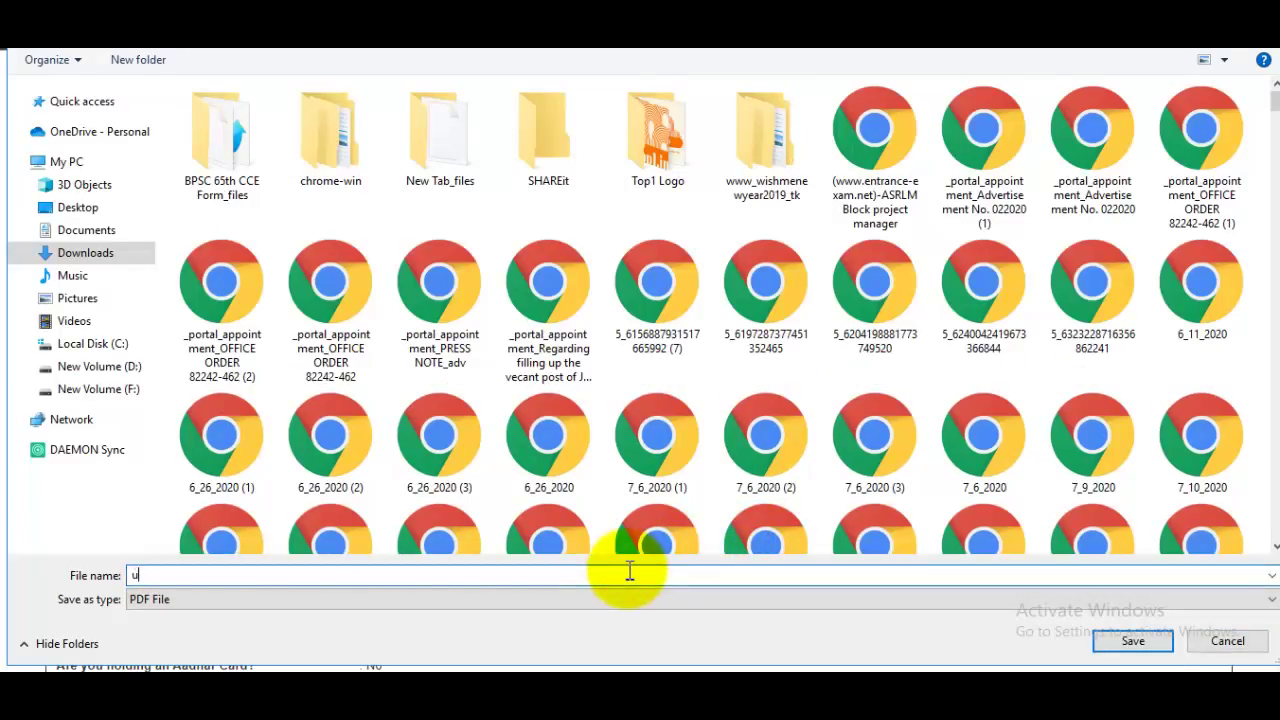
{"action": "type", "text": "kssc"}
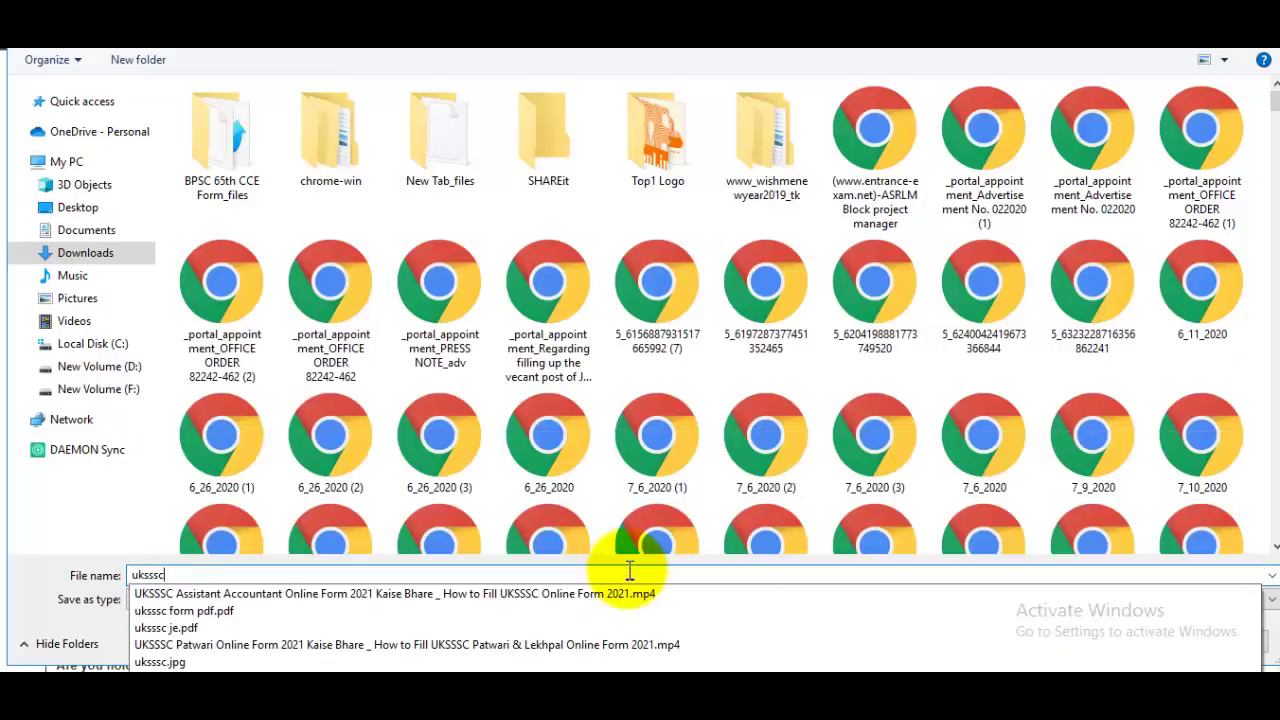
{"action": "type", "text": " polu"}
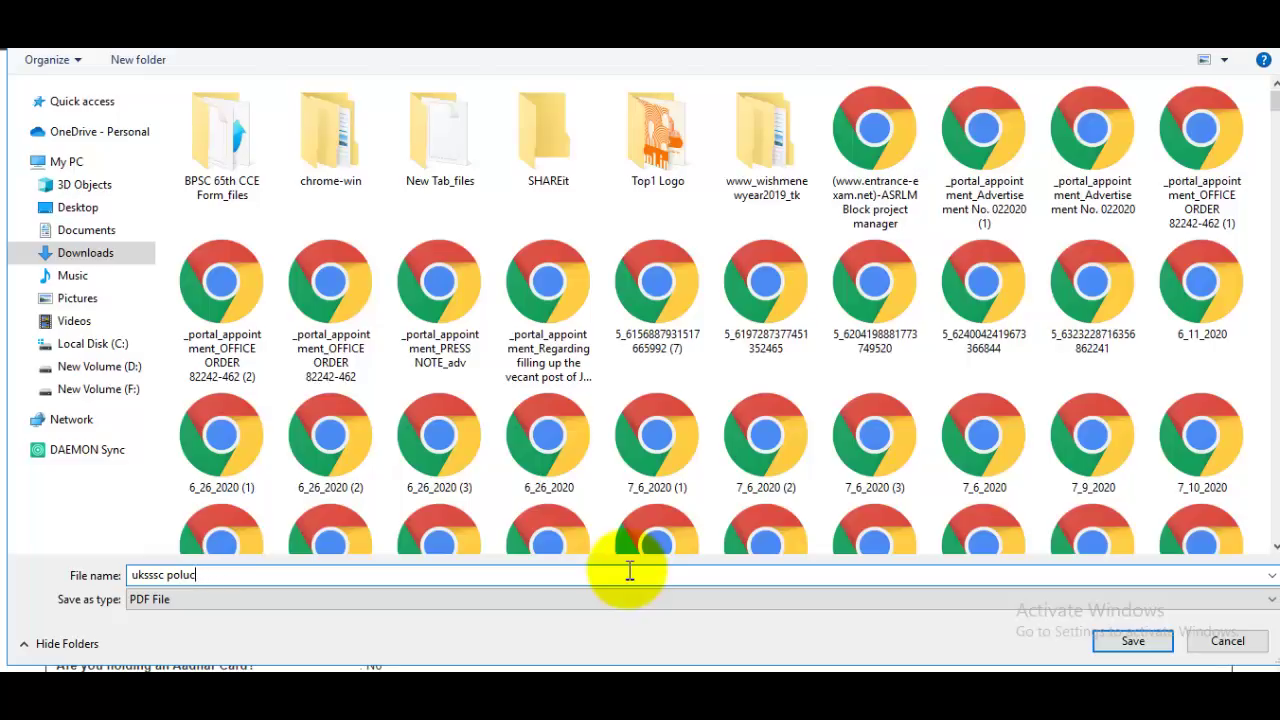
{"action": "type", "text": "ce"}
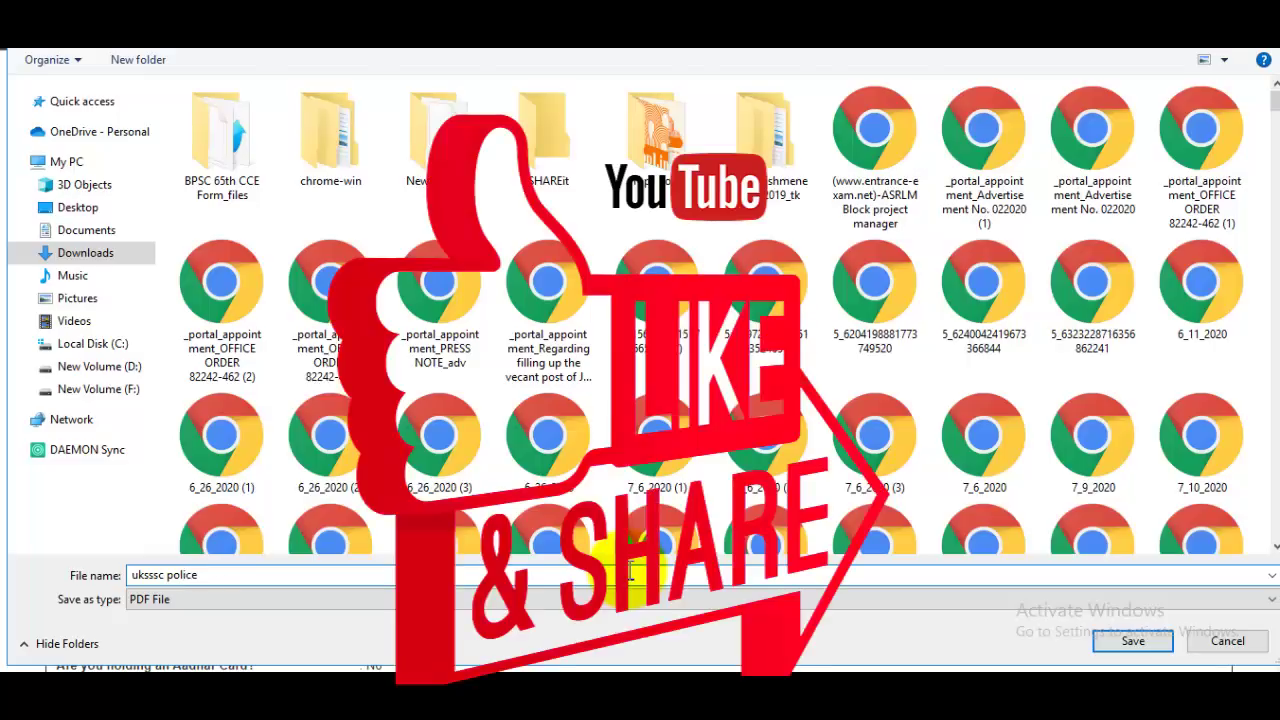
{"action": "key", "text": "Return"}
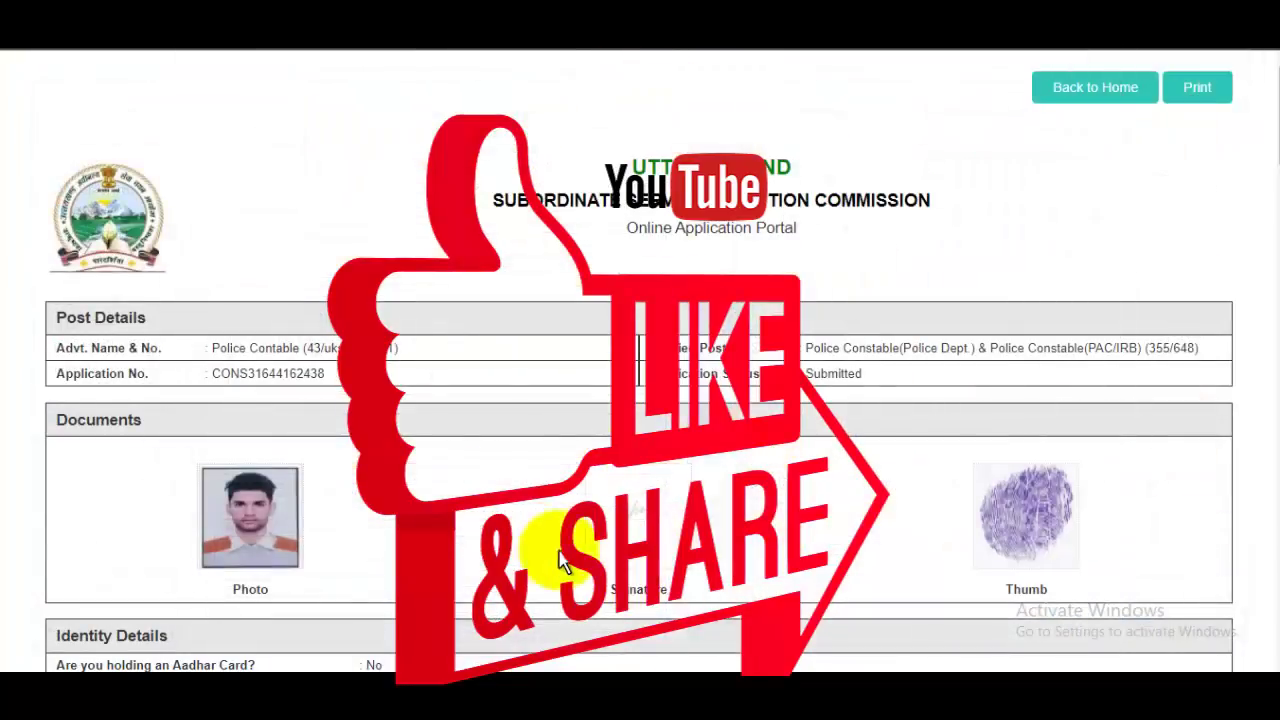
{"action": "mouse_move", "coordinate": [485, 695]}
{"action": "left_click", "coordinate": [385, 605]}
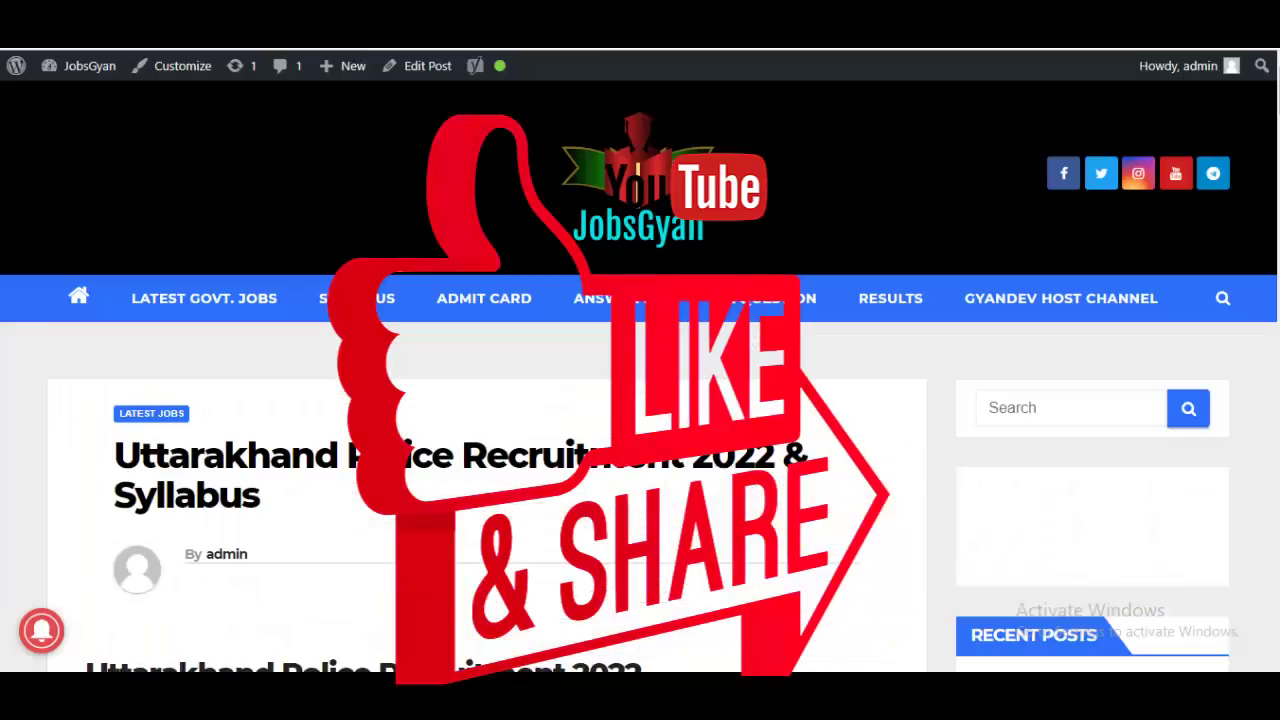